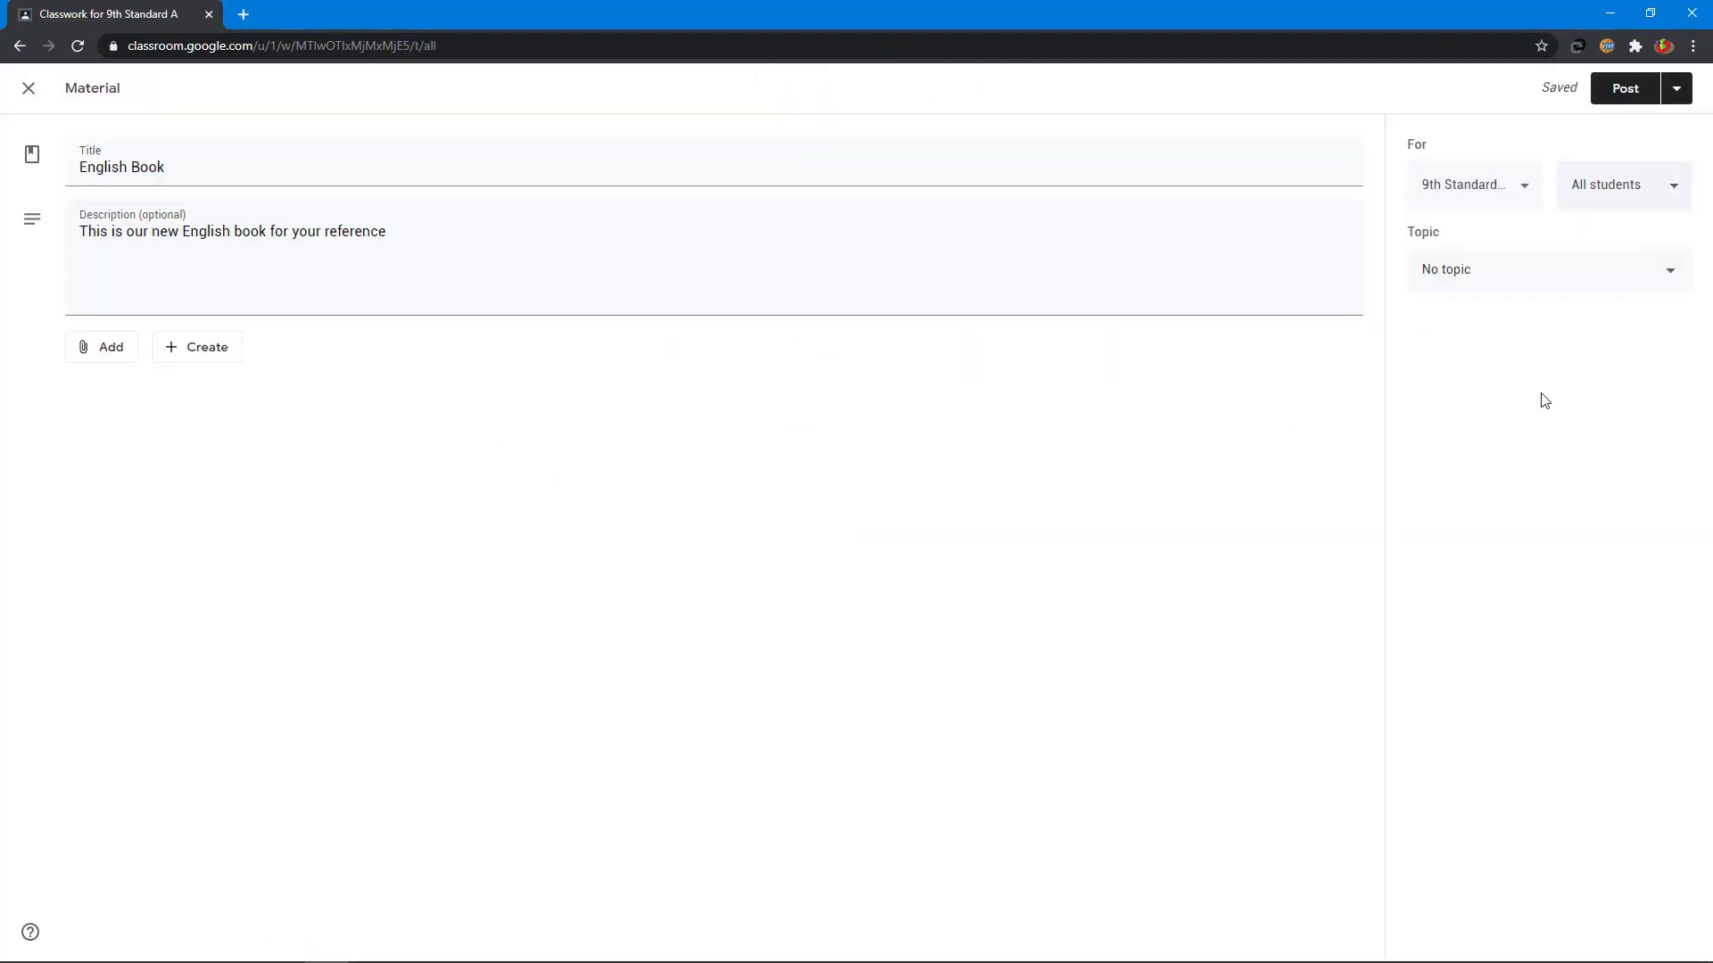
- Add a description to the English Book material and post it to the class
click(101, 347)
click(153, 441)
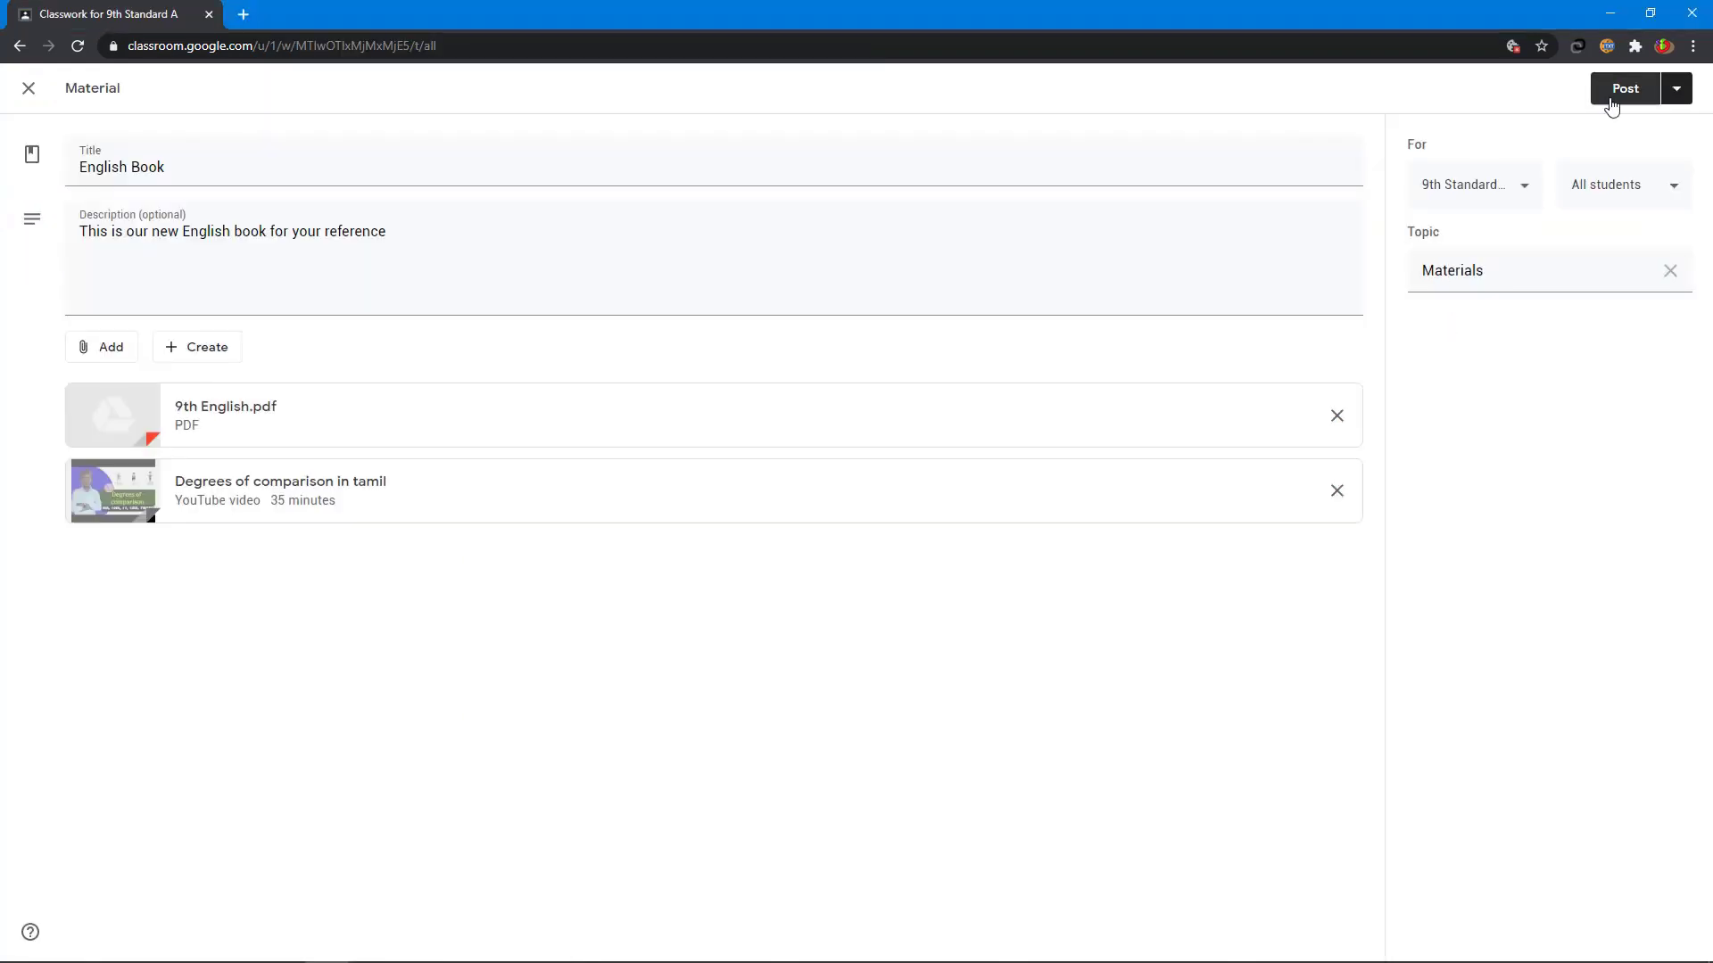
click(1613, 98)
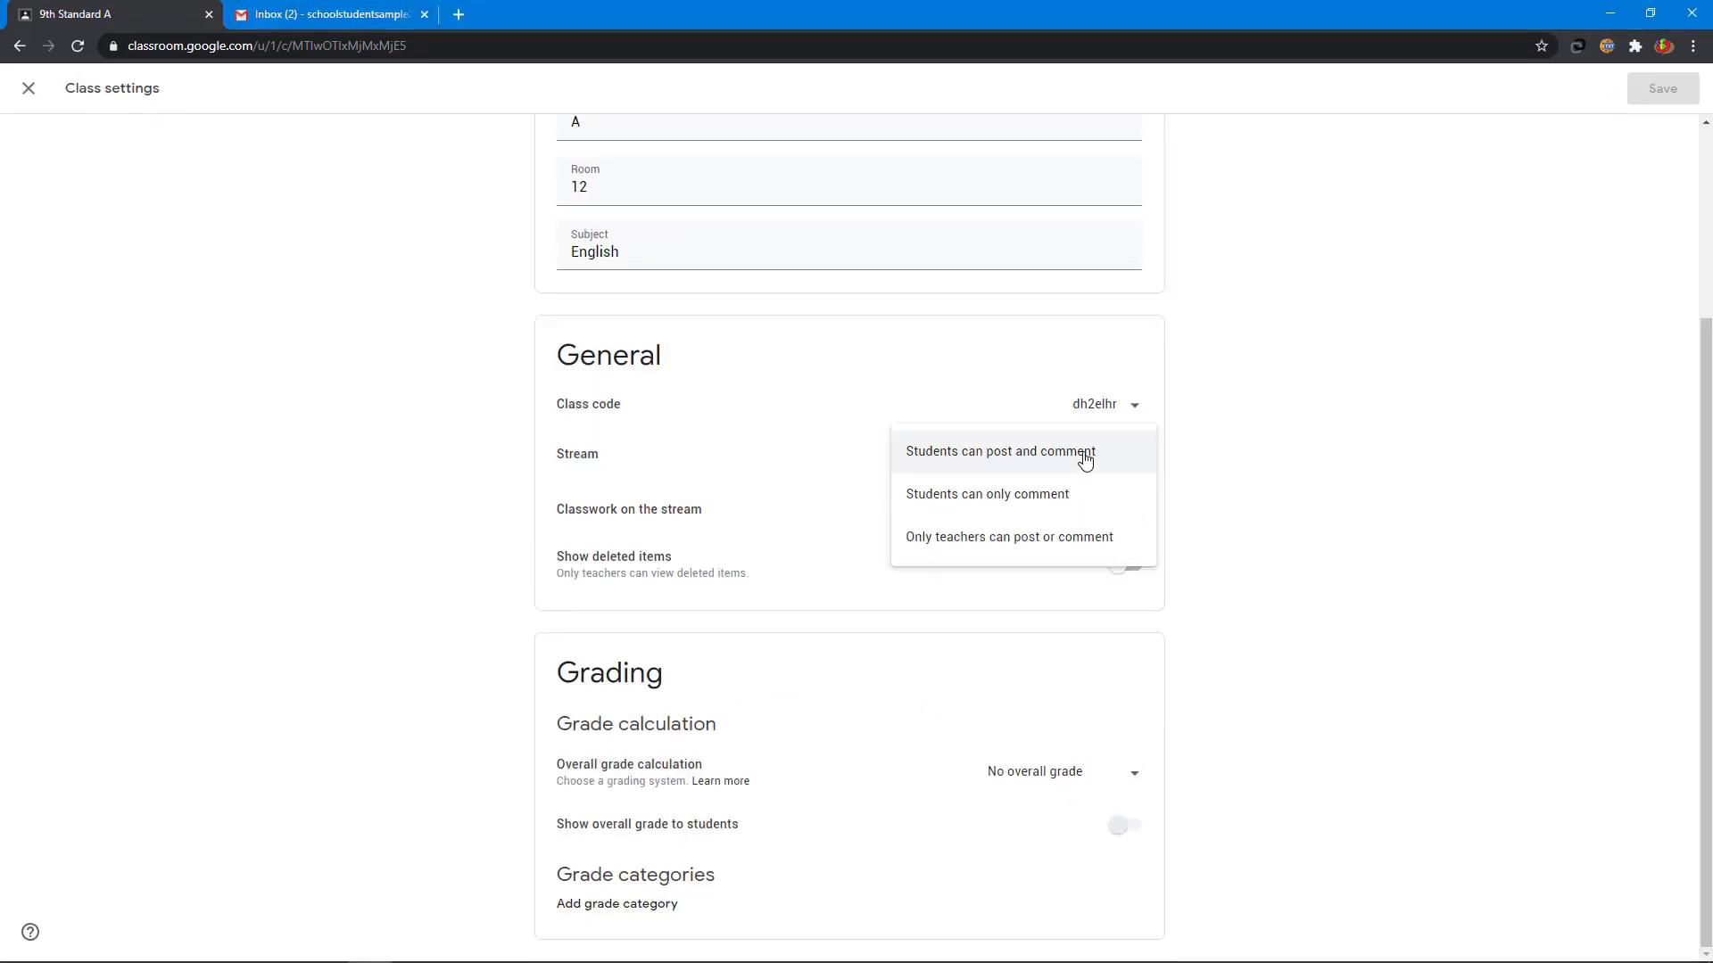
- Choose the classes for the announcement and open its posting options
click(1075, 535)
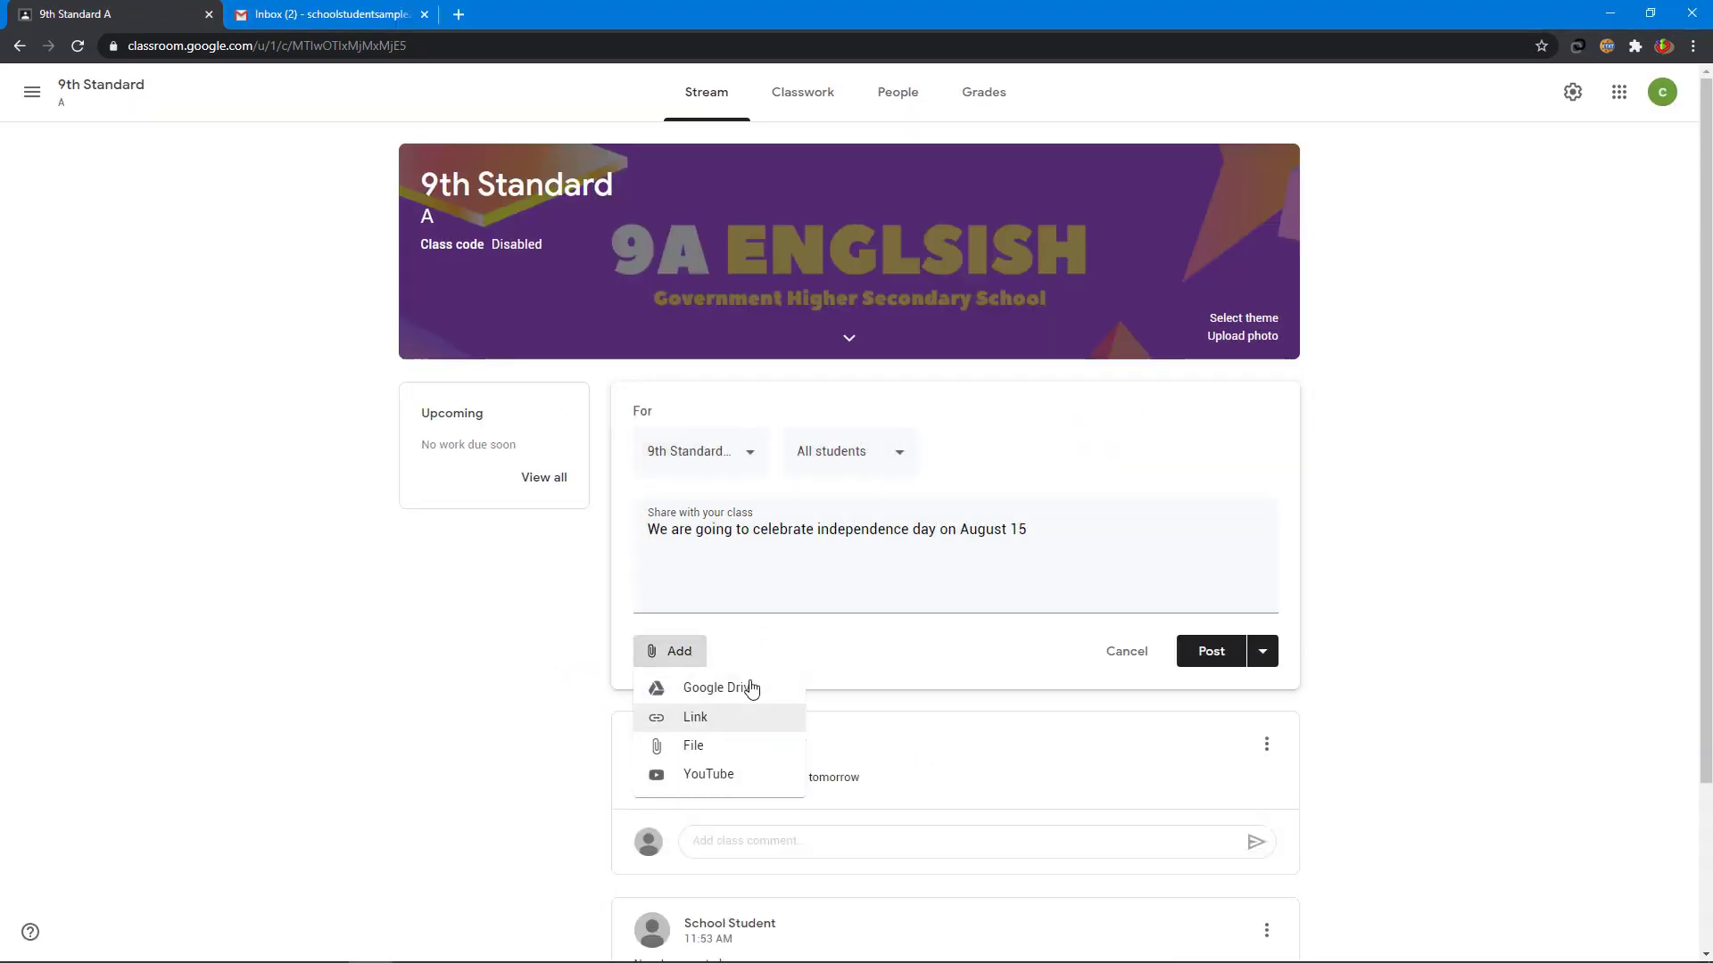
click(1263, 651)
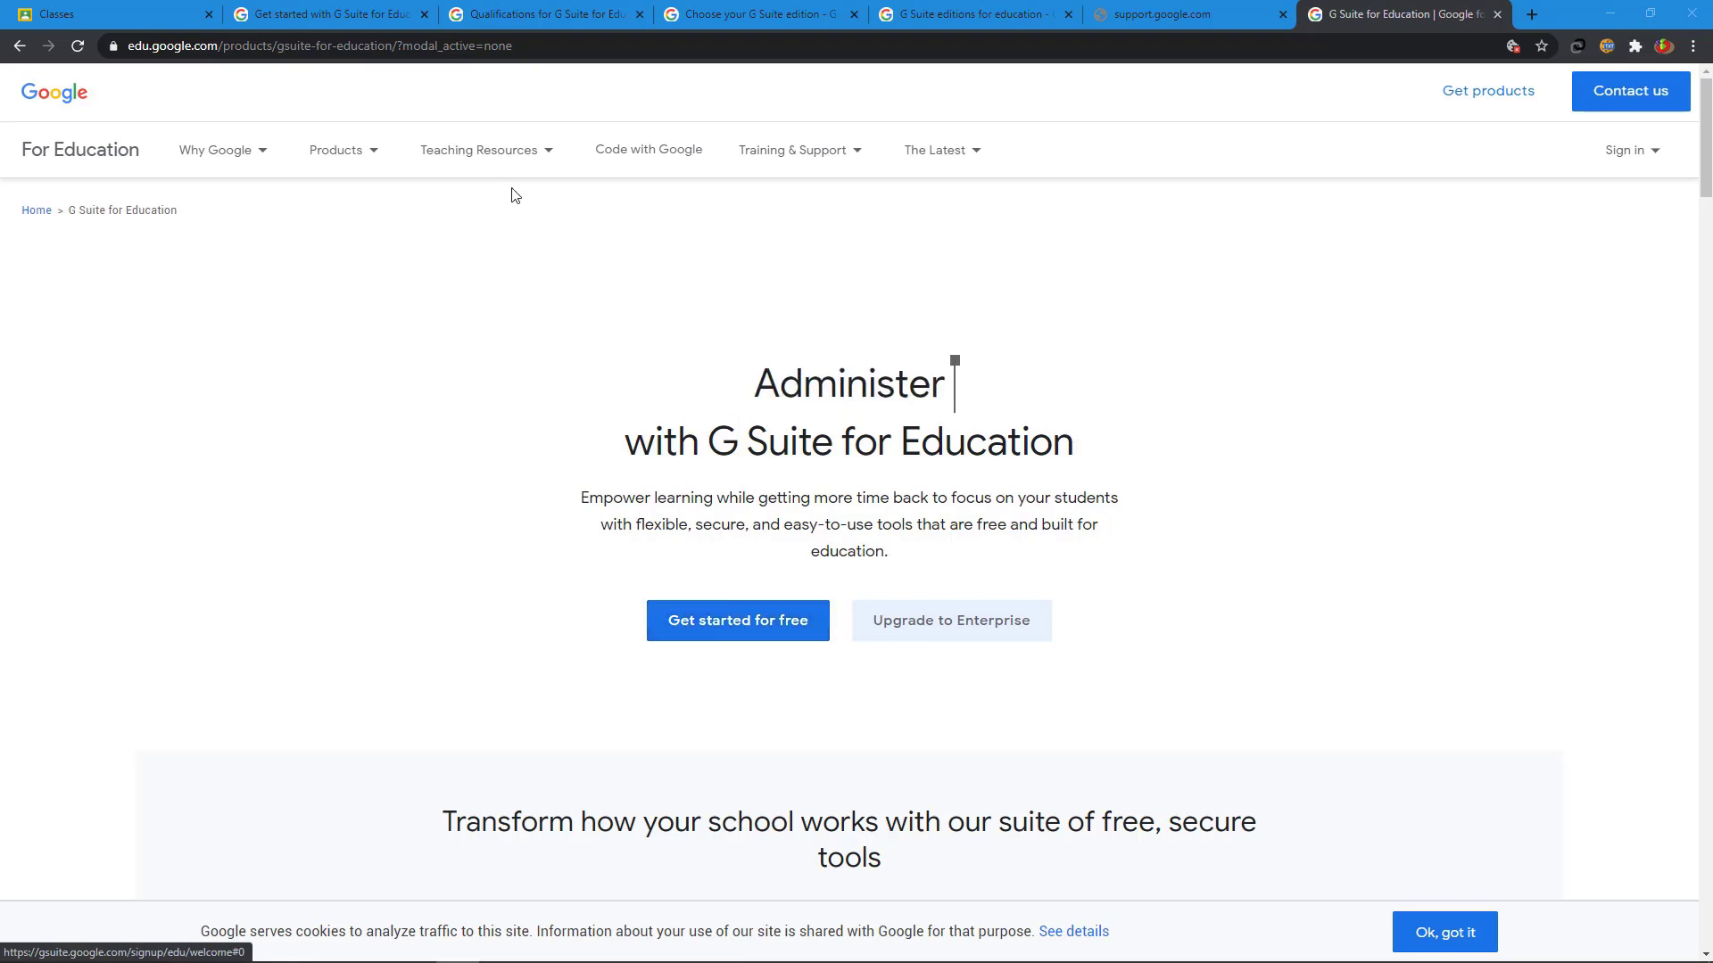
- Open the Qualifications for G Suite for Education page and scroll through its eligibility criteria
click(553, 16)
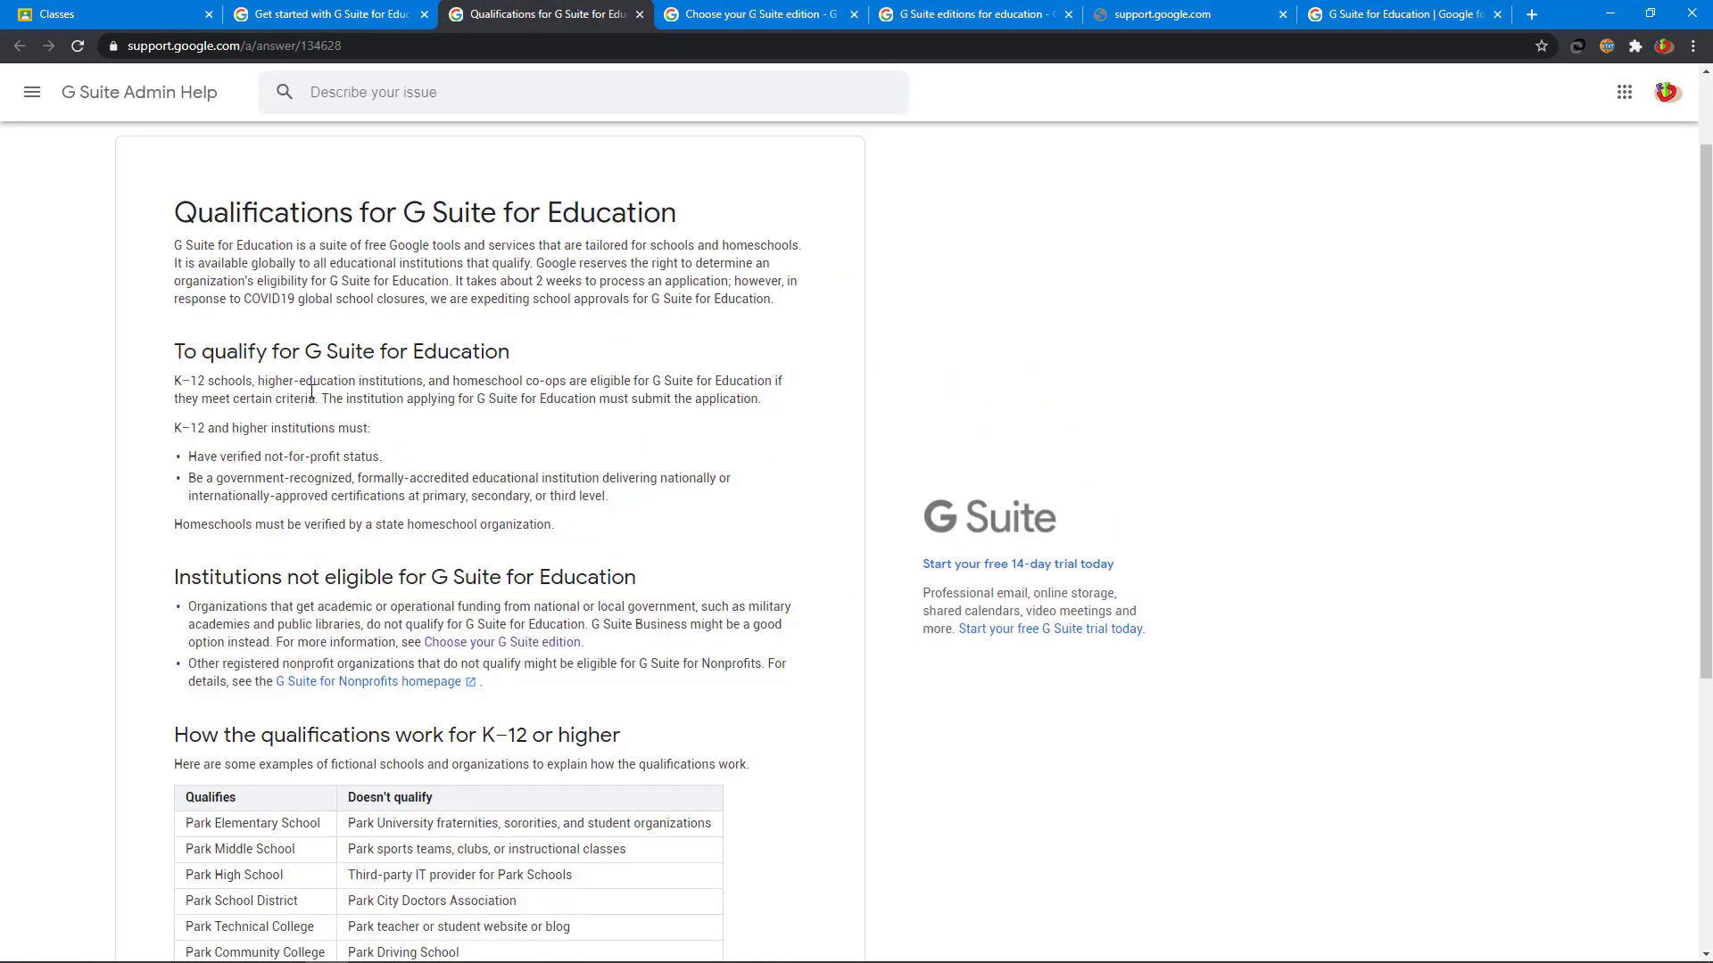
scroll(421, 306, up, 2)
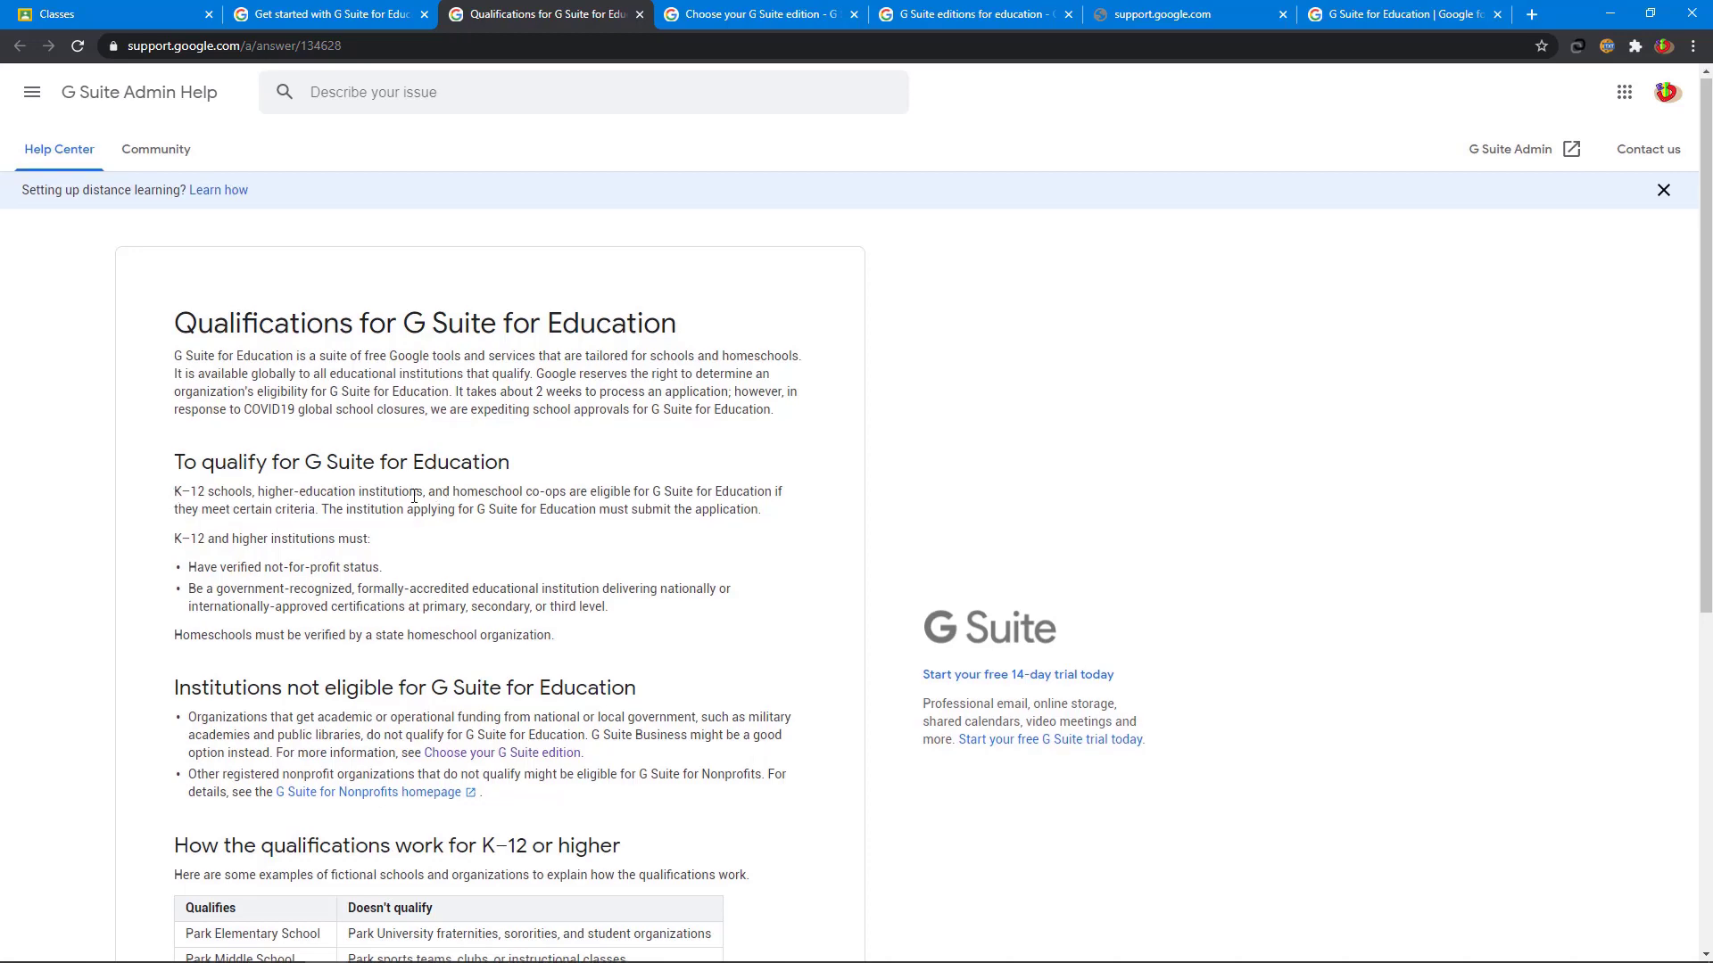
scroll(414, 496, down, 1)
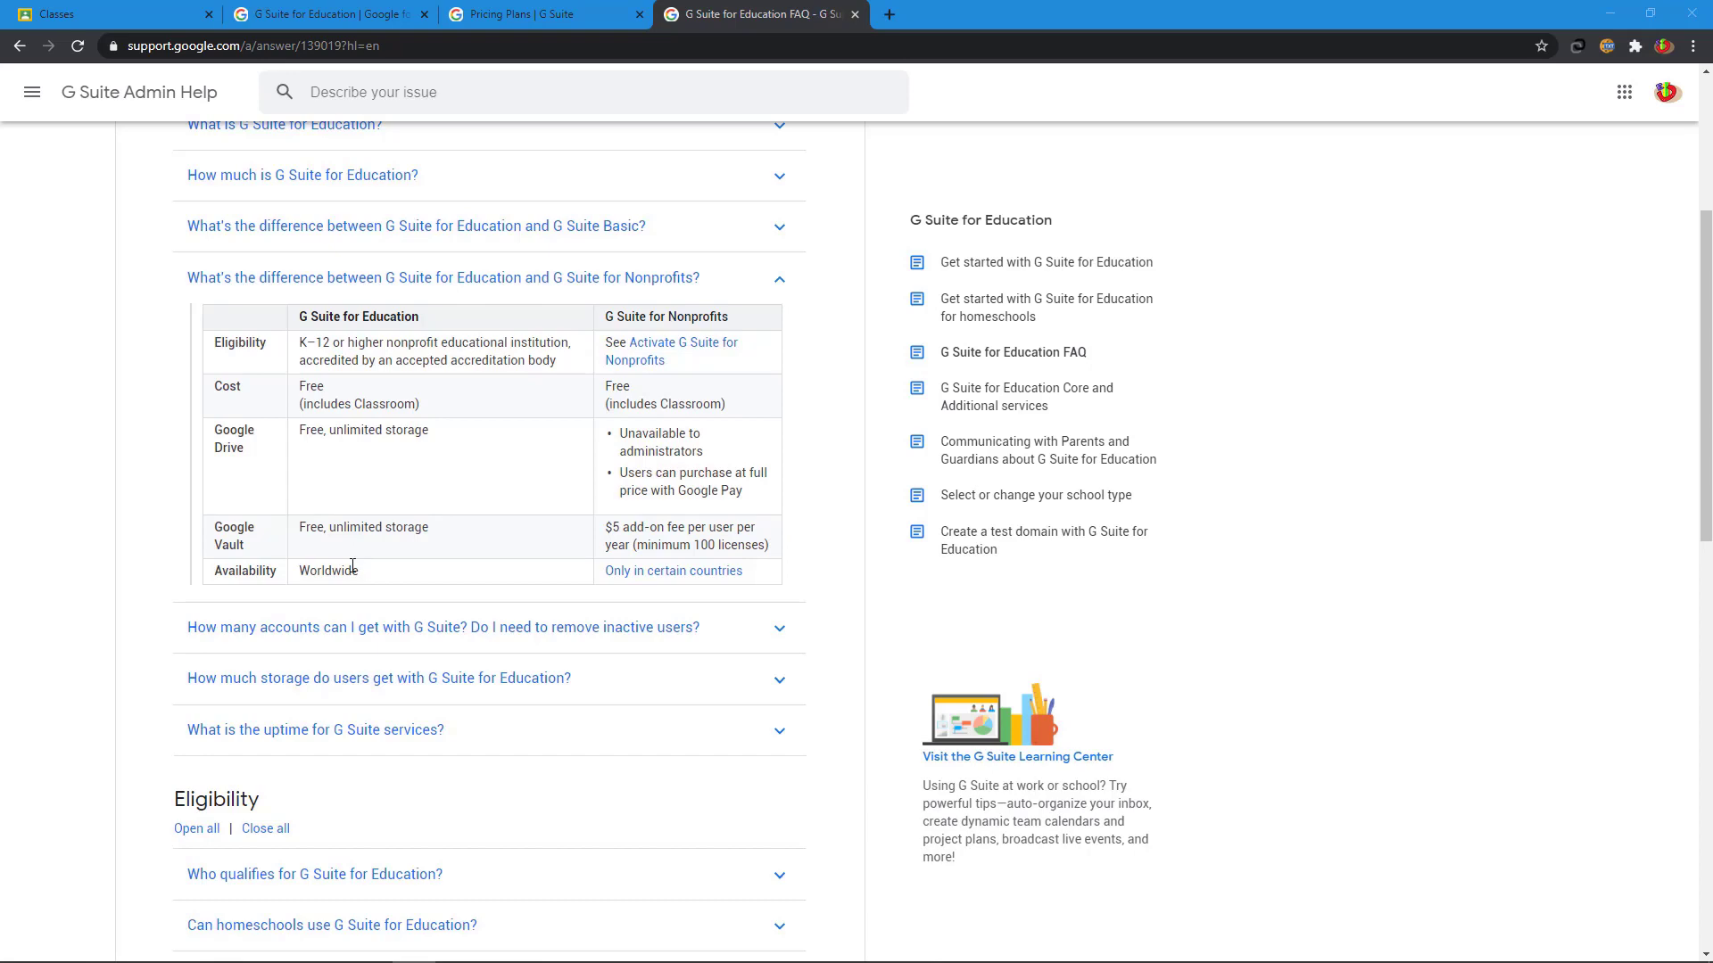
- Compare the Basic, Business and Enterprise plans, highlighting Basic's 30GB storage, then open a new window
click(560, 18)
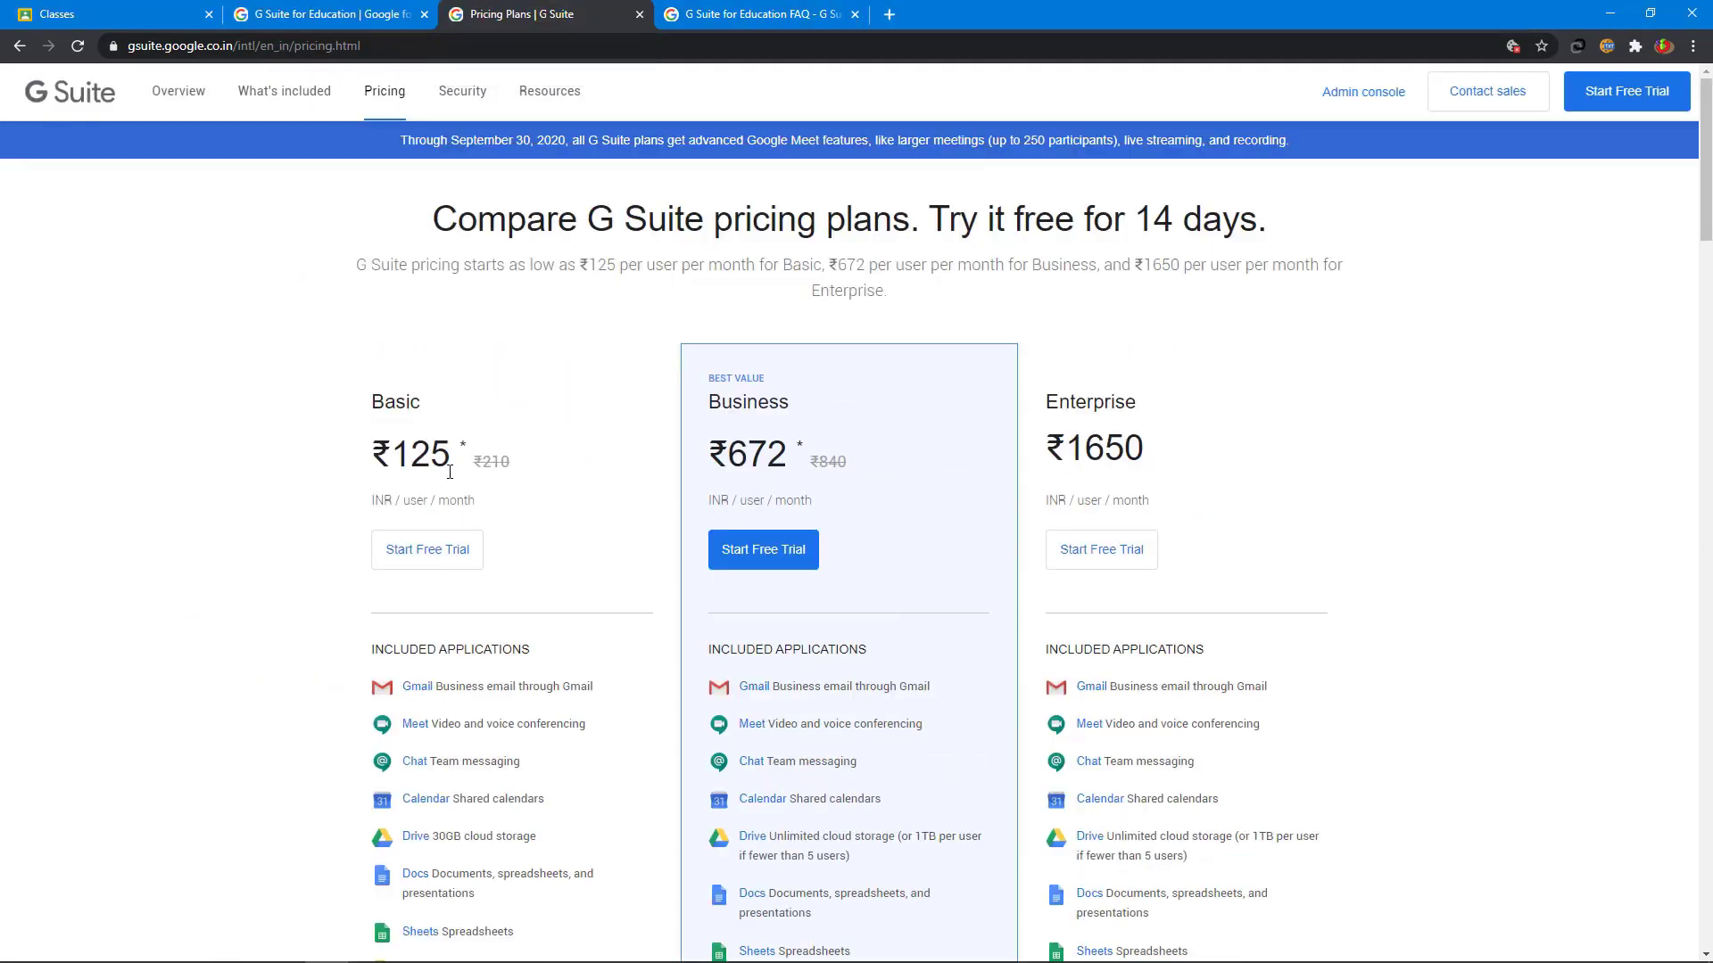
scroll(451, 471, down, 3)
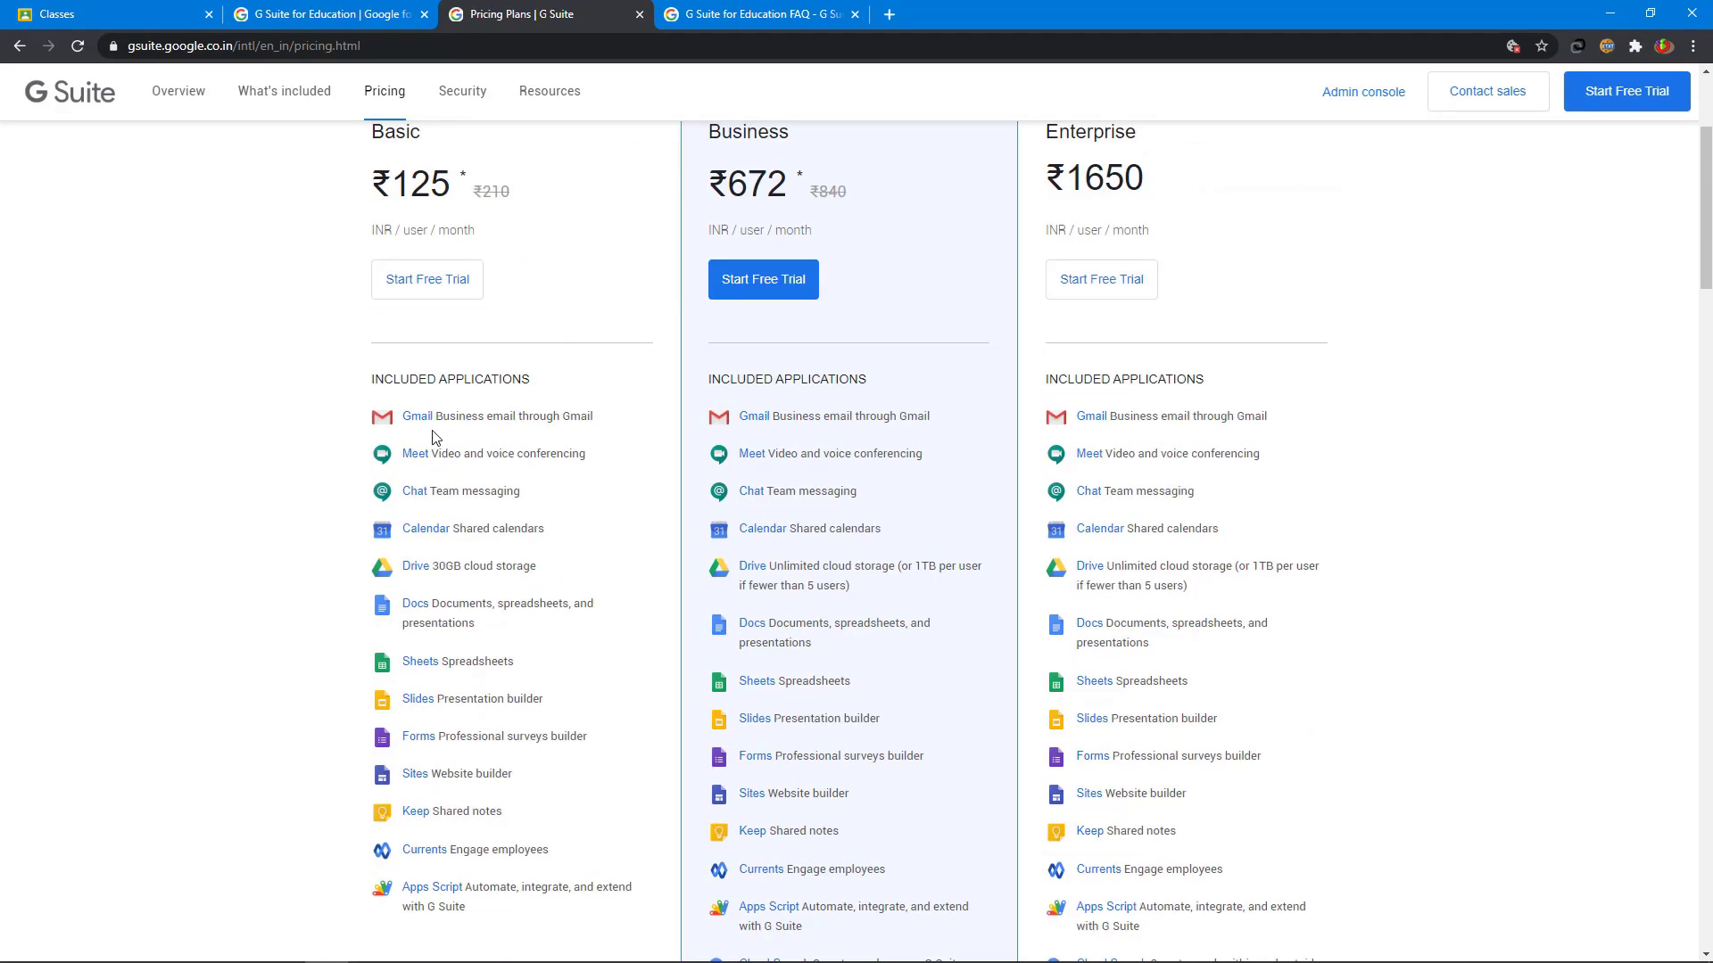
scroll(435, 437, down, 1)
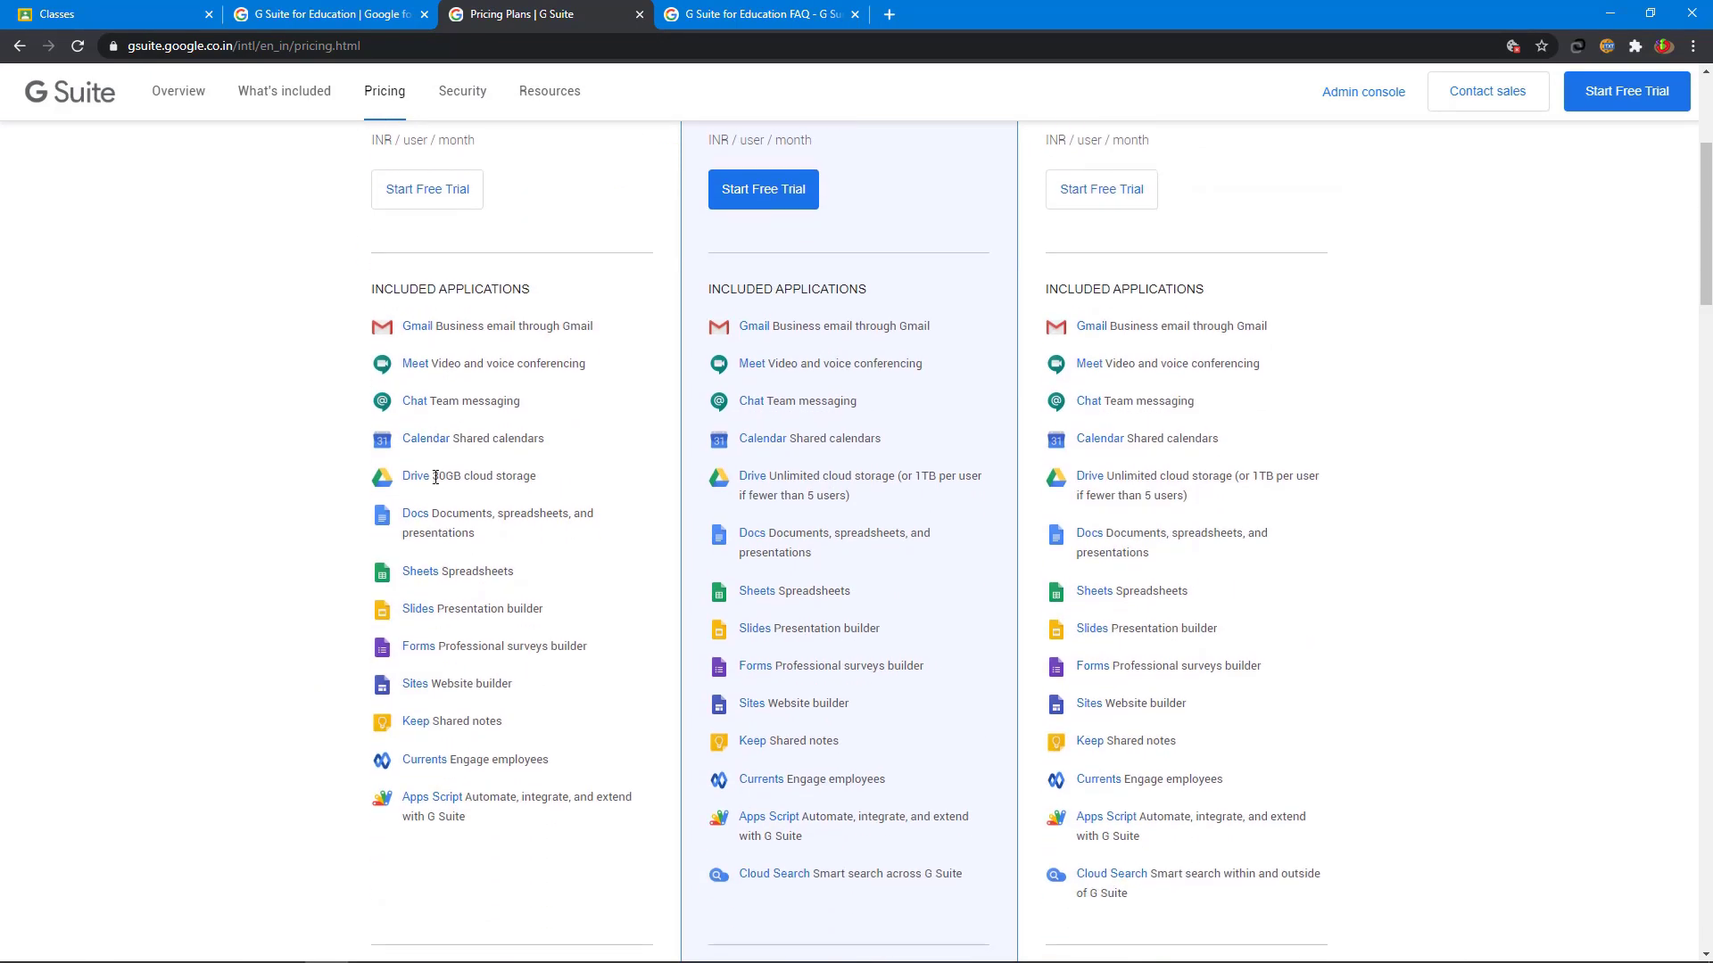
drag(436, 478, 551, 487)
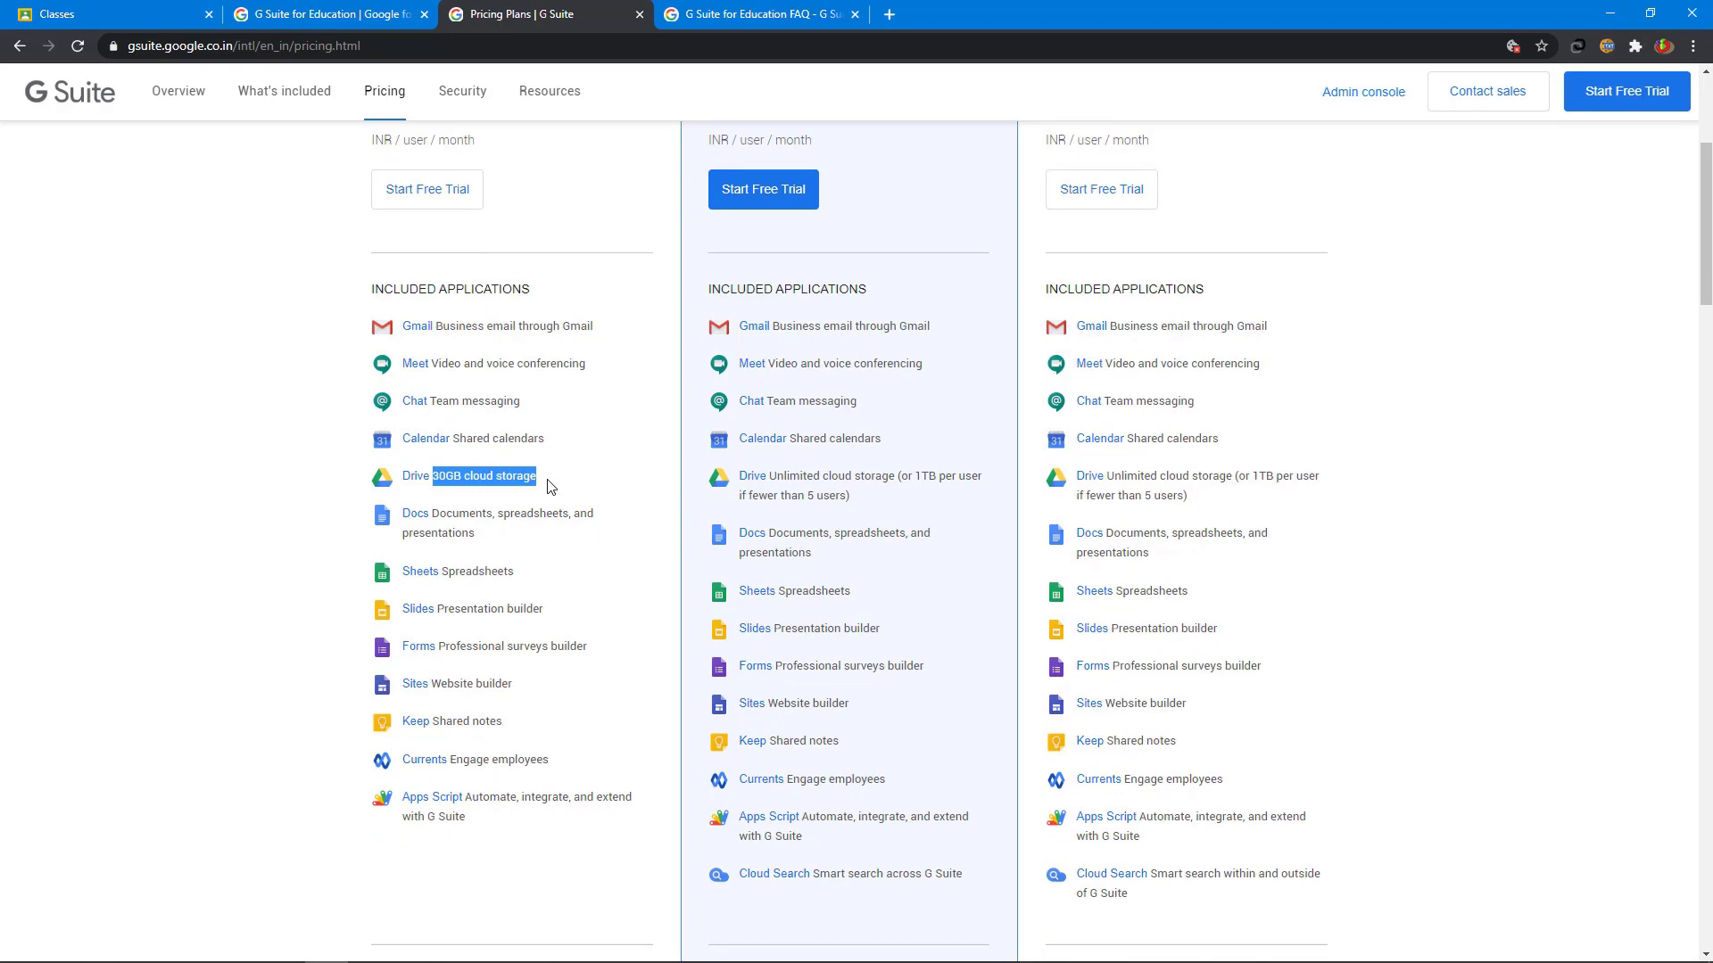
scroll(548, 484, down, 6)
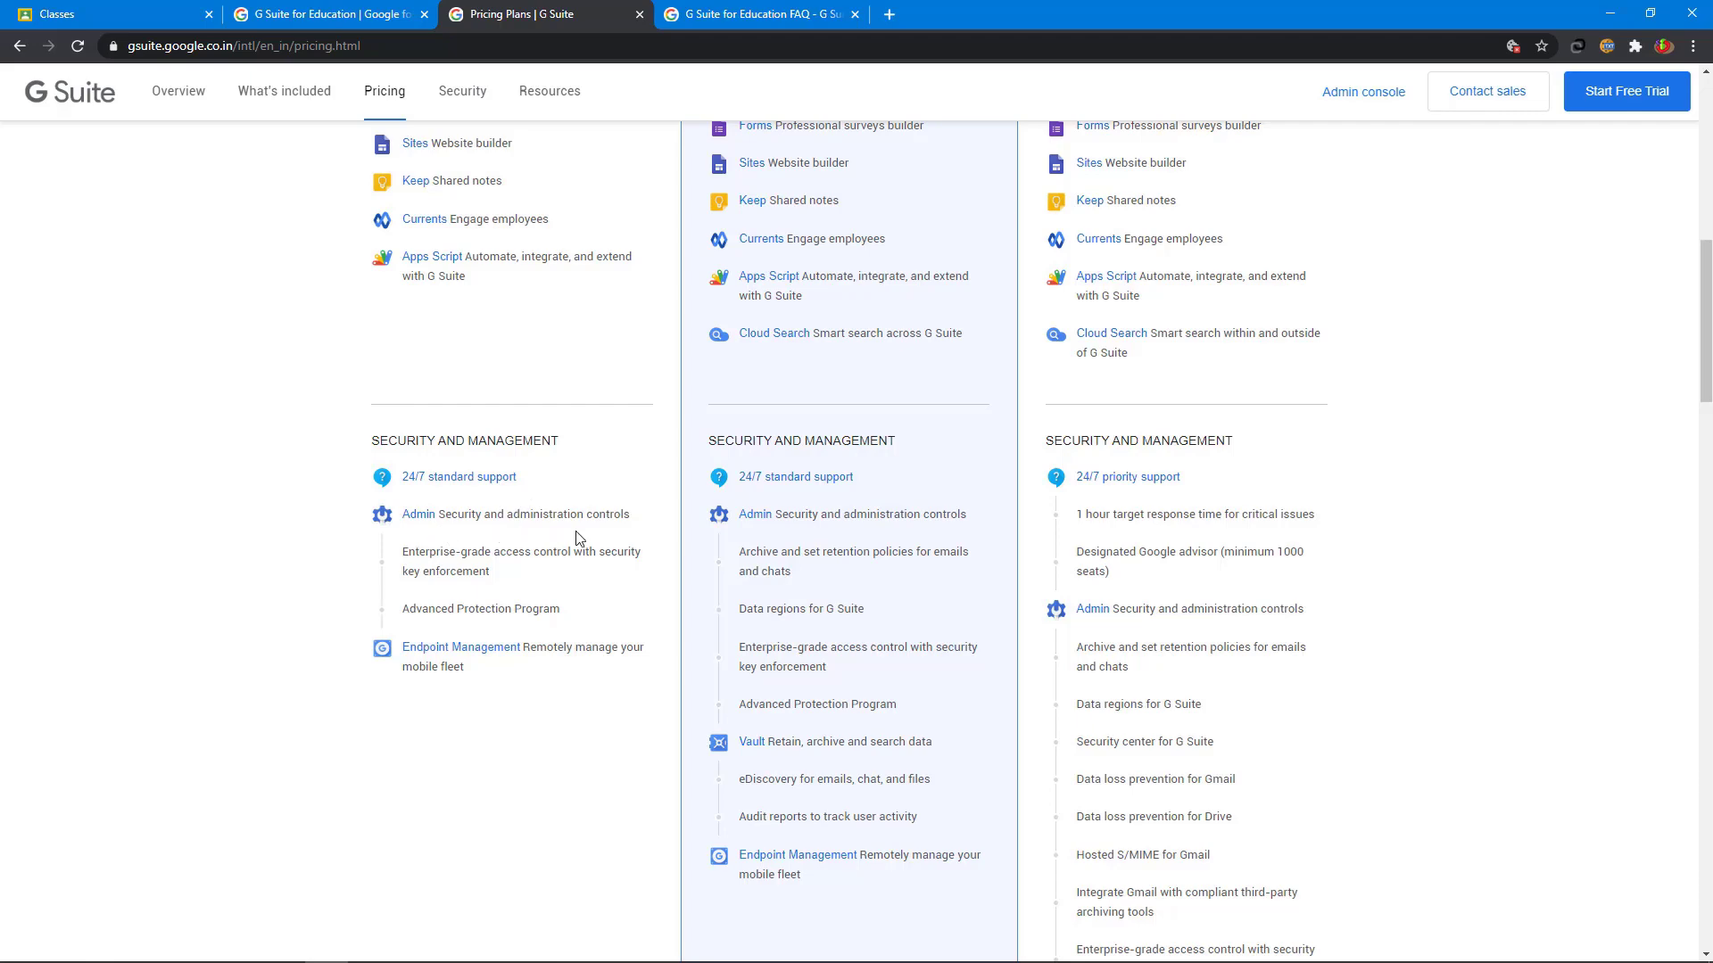
scroll(577, 538, up, 10)
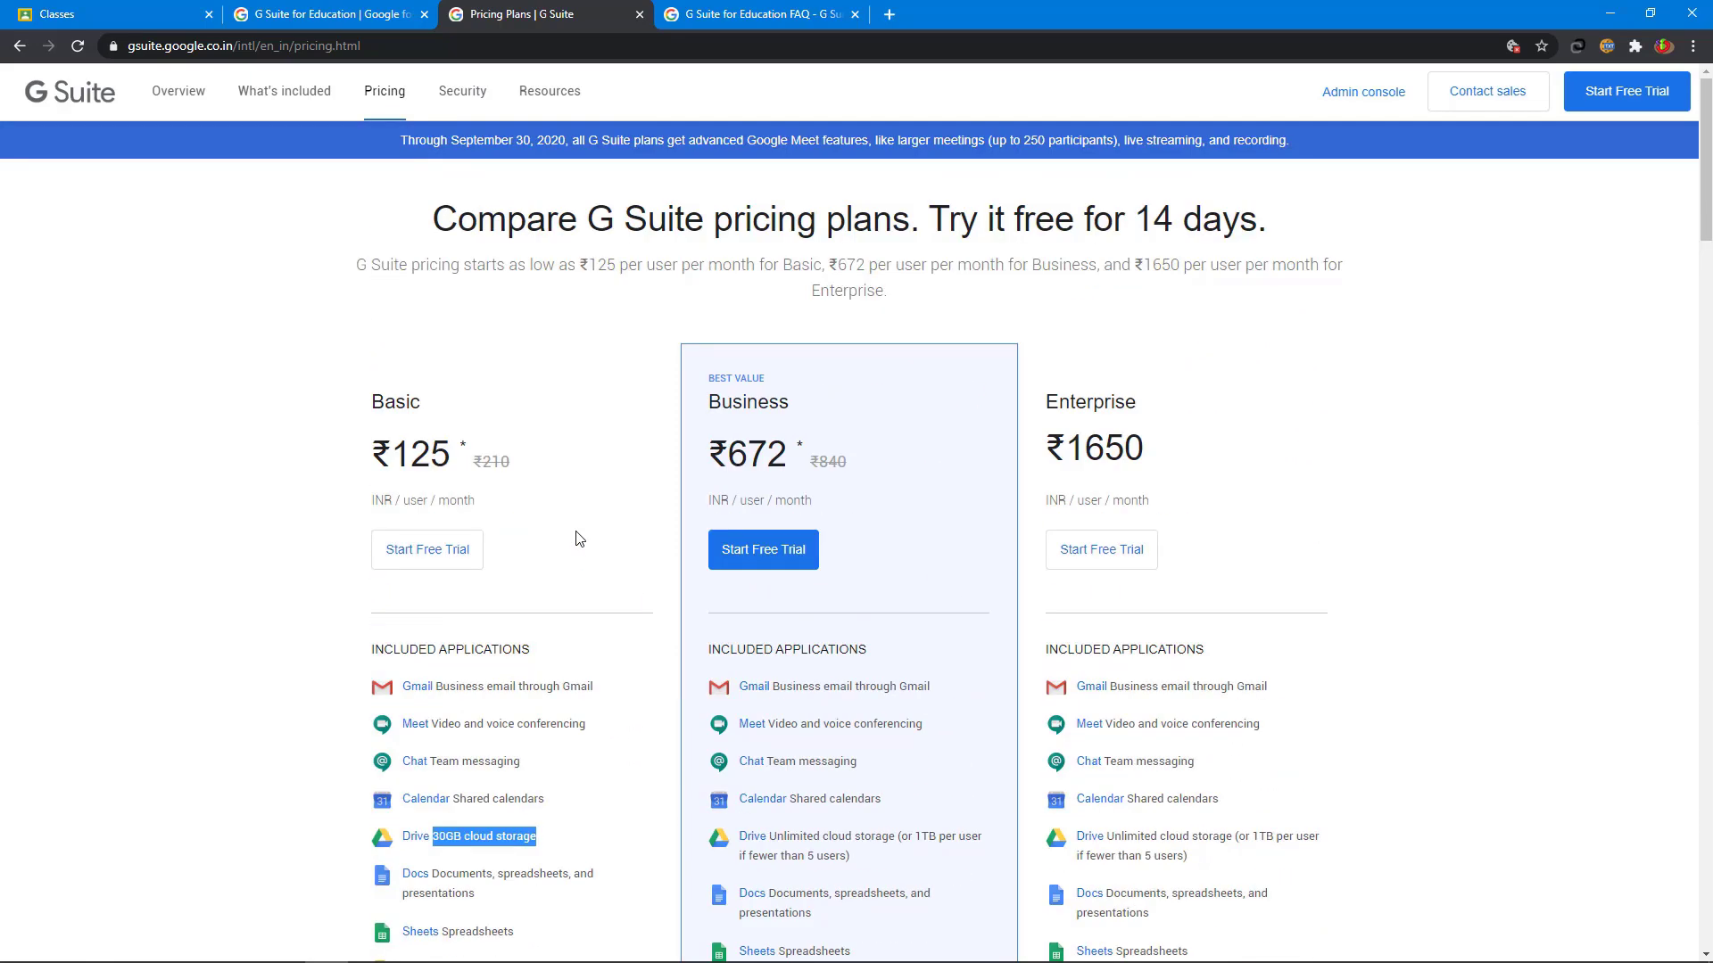
scroll(577, 538, down, 10)
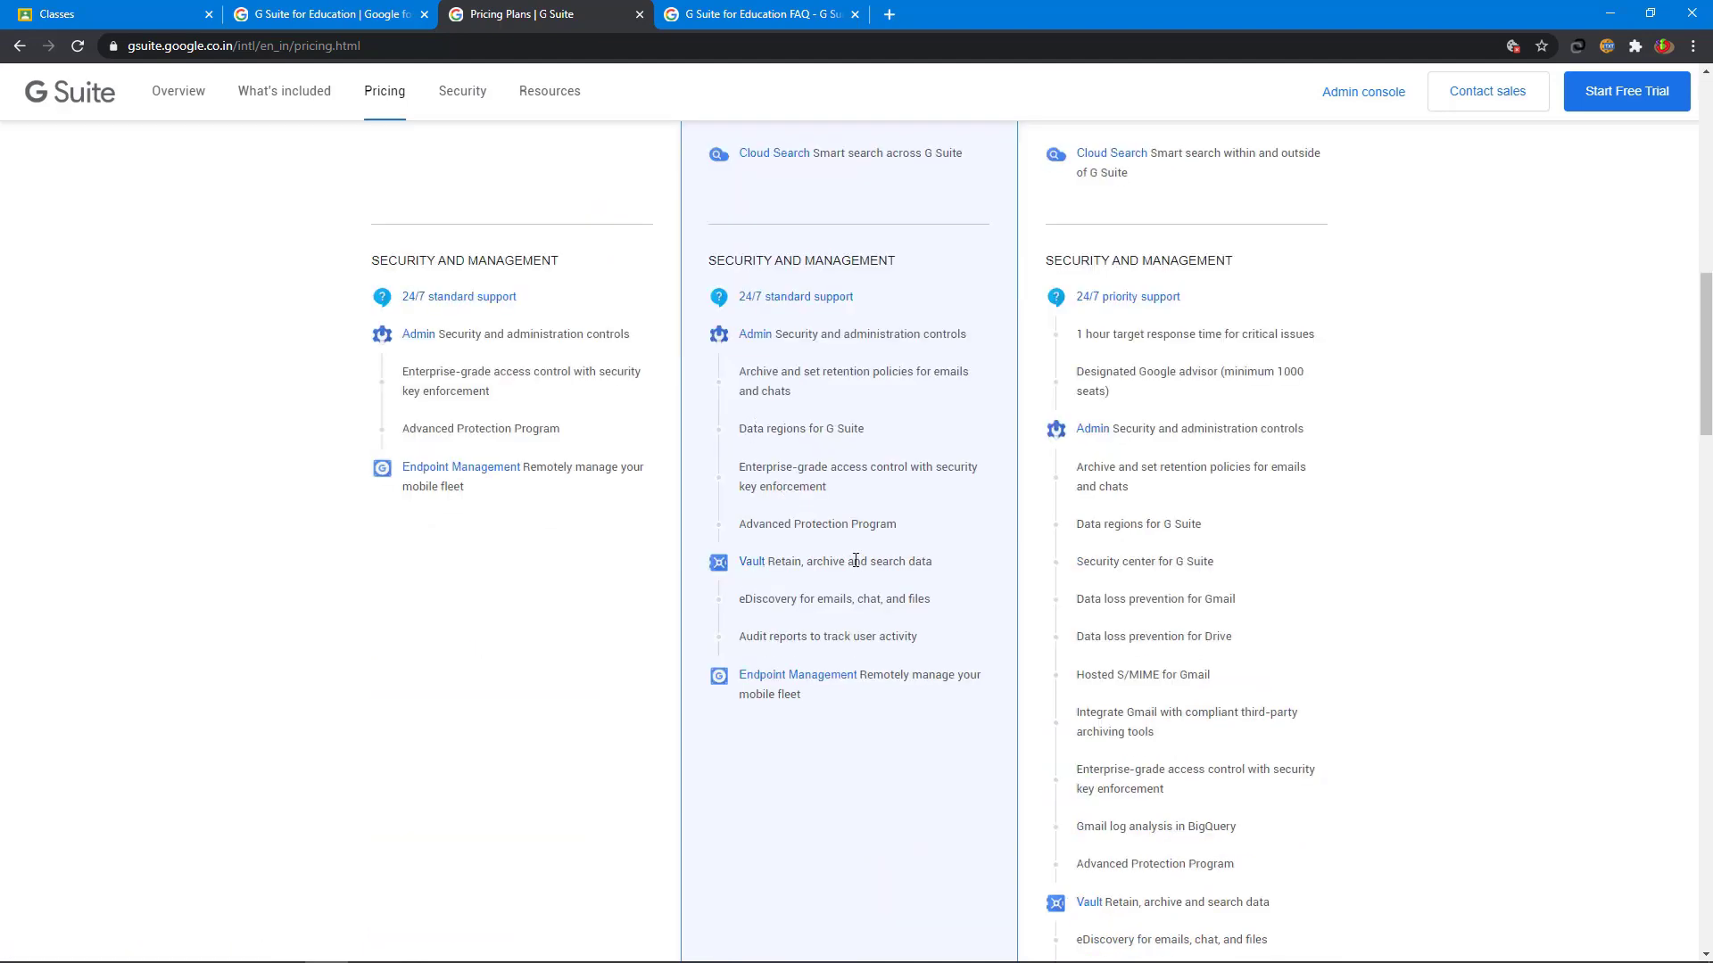
scroll(855, 558, up, 10)
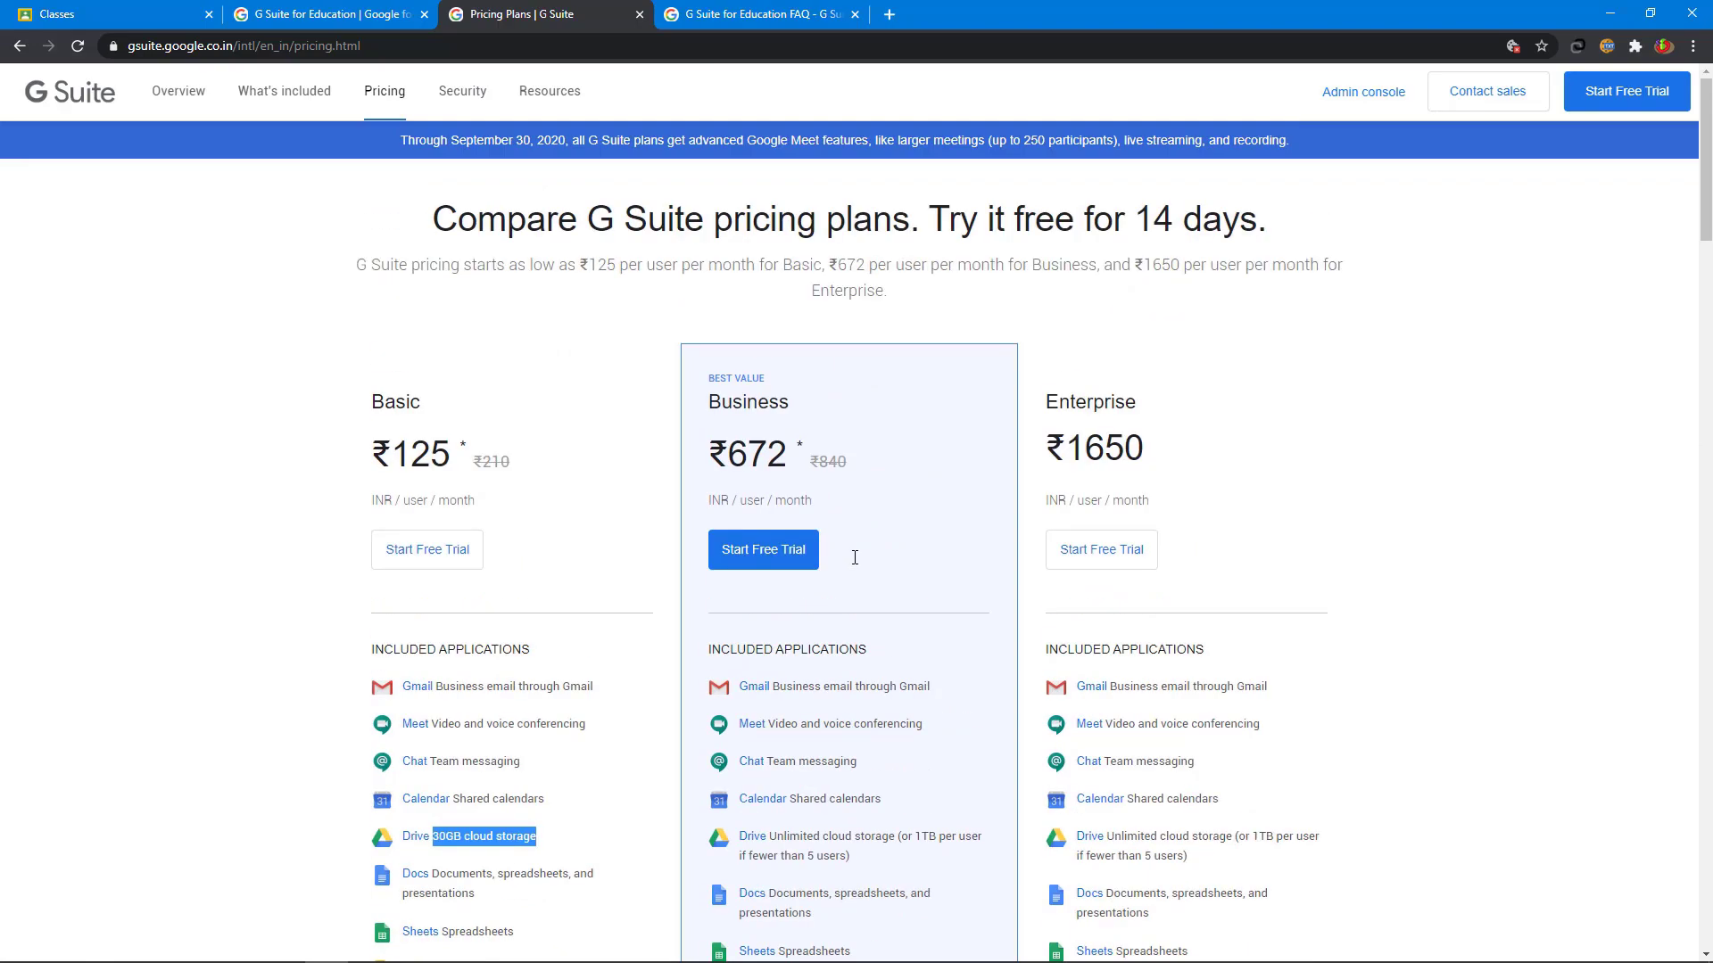
key(ctrl+n)
click(218, 45)
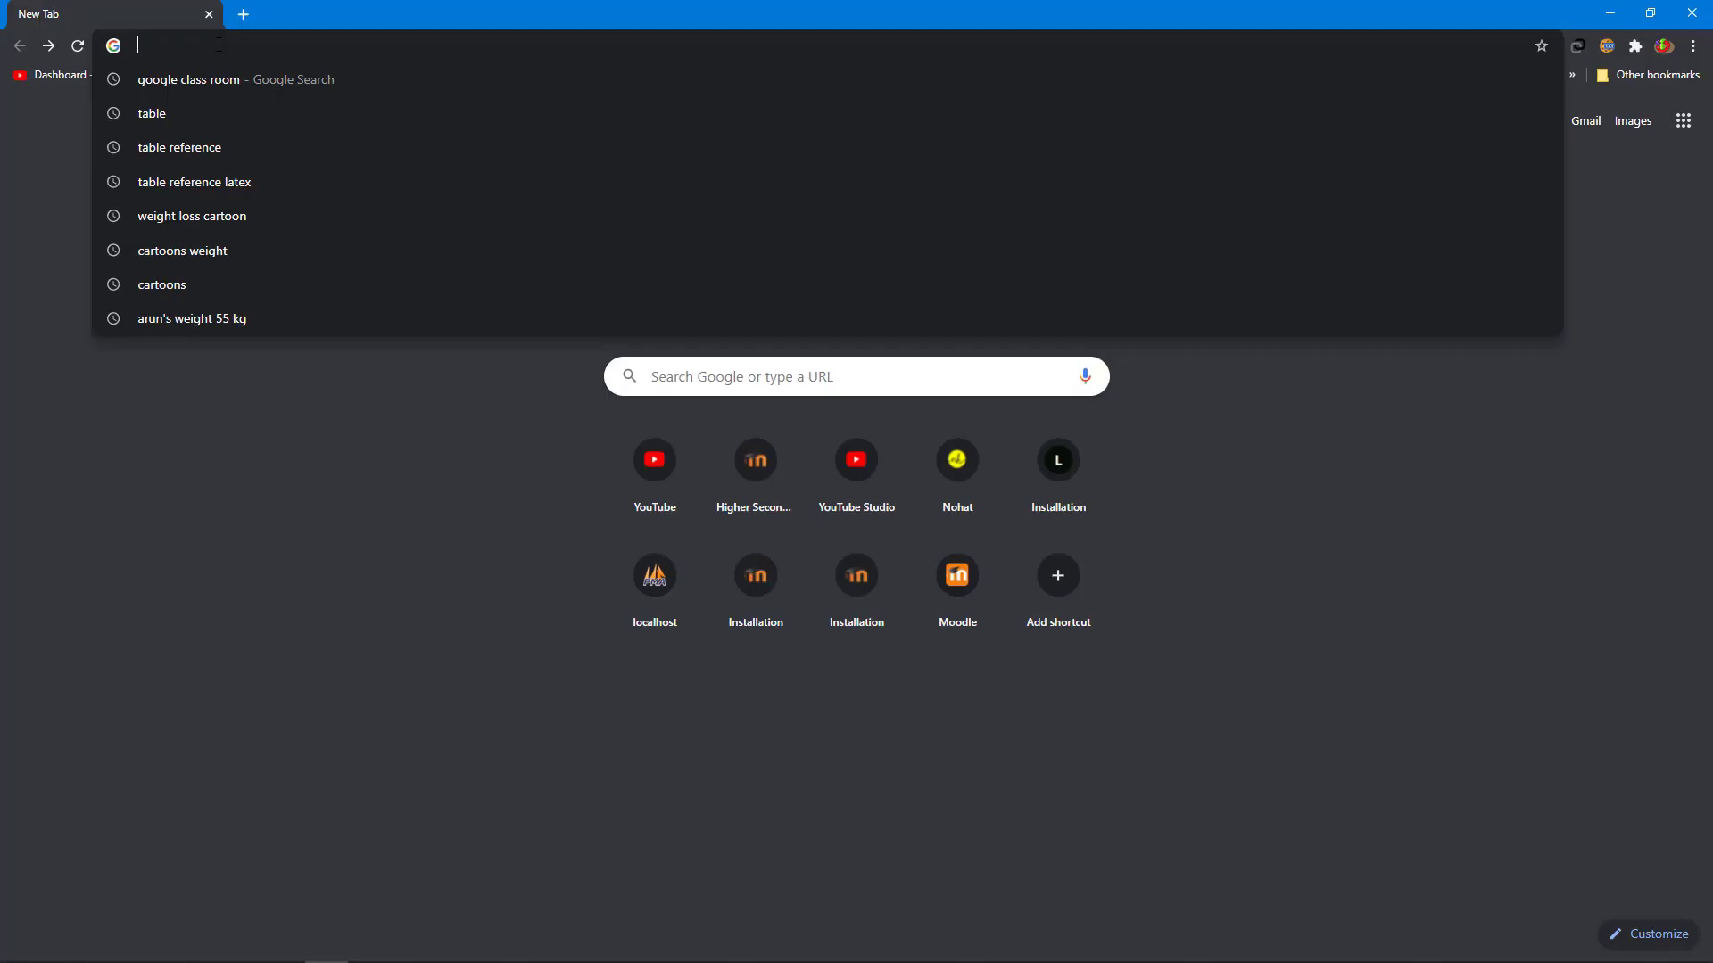
- Go to classroom.google.com and continue past the welcome dialog with the current account
text(classroom.google.com/h)
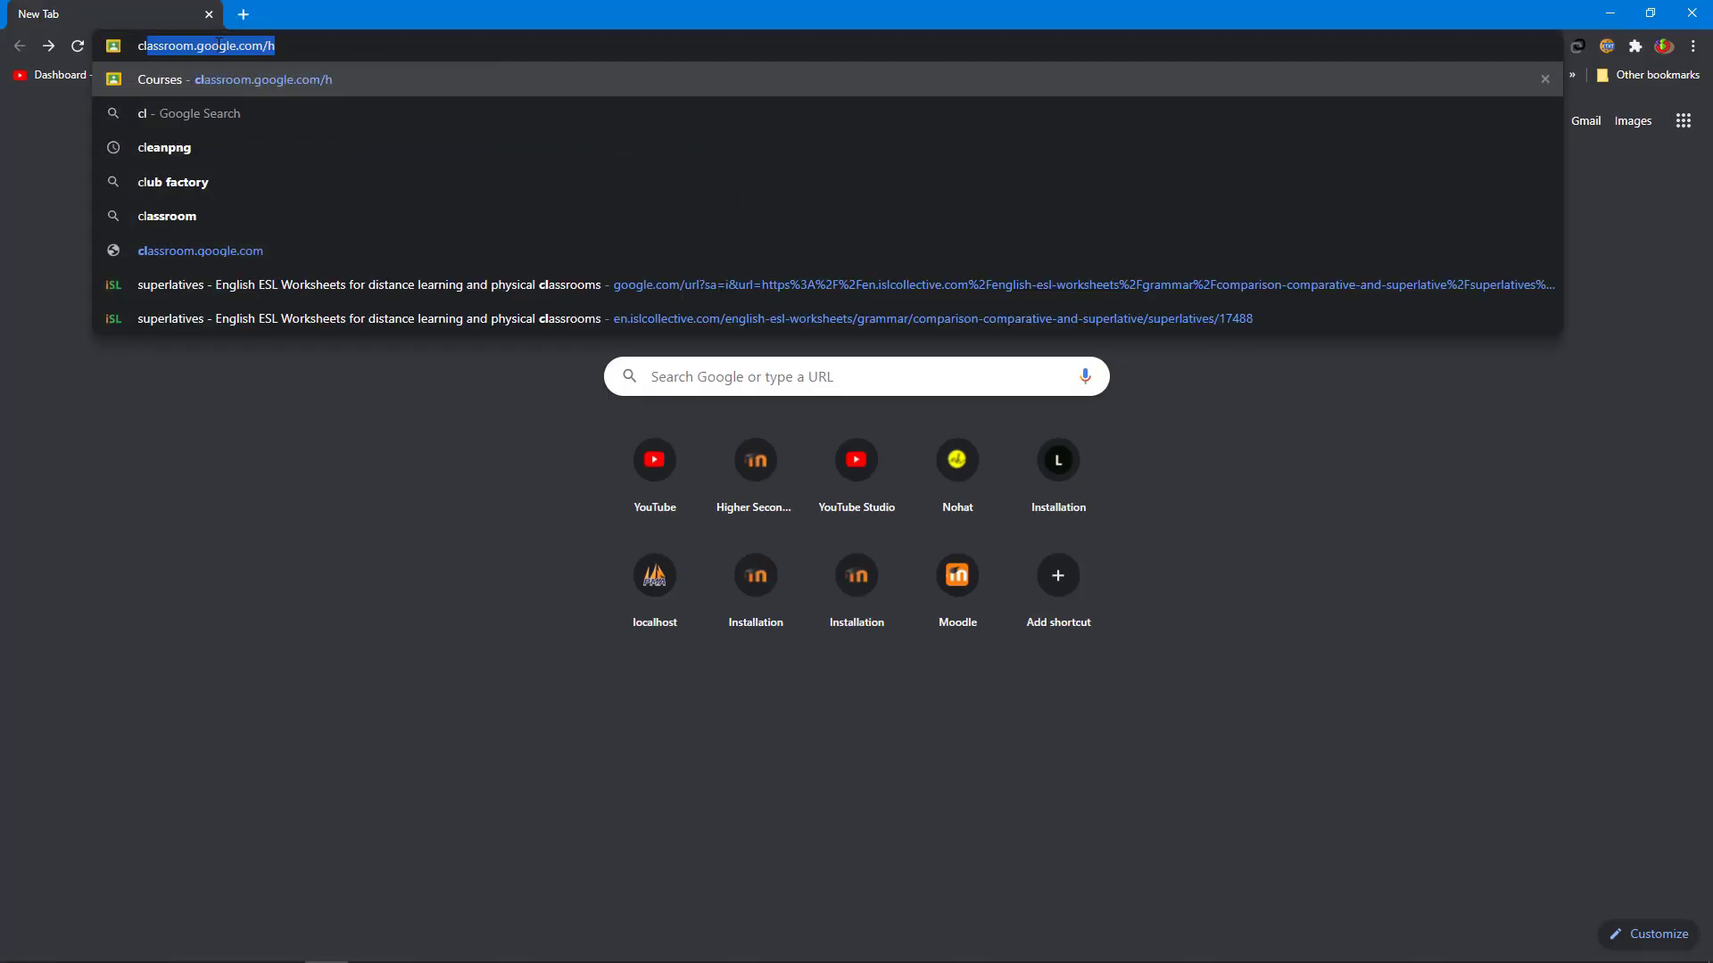
key(Return)
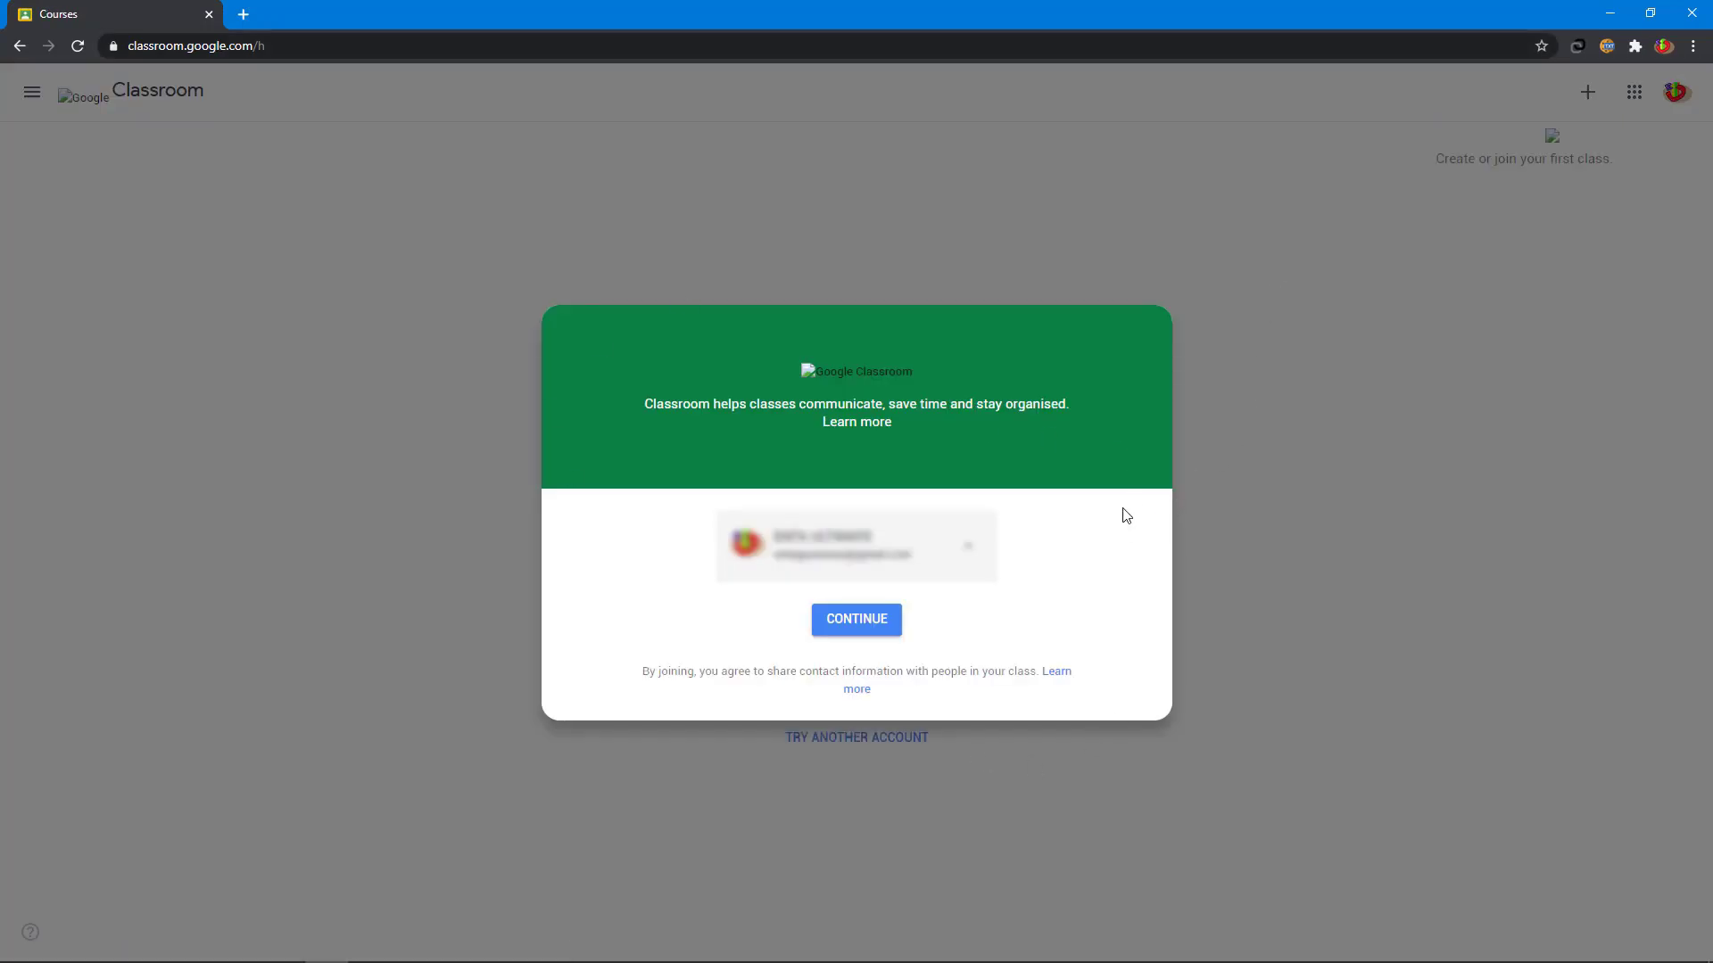
click(847, 640)
click(856, 620)
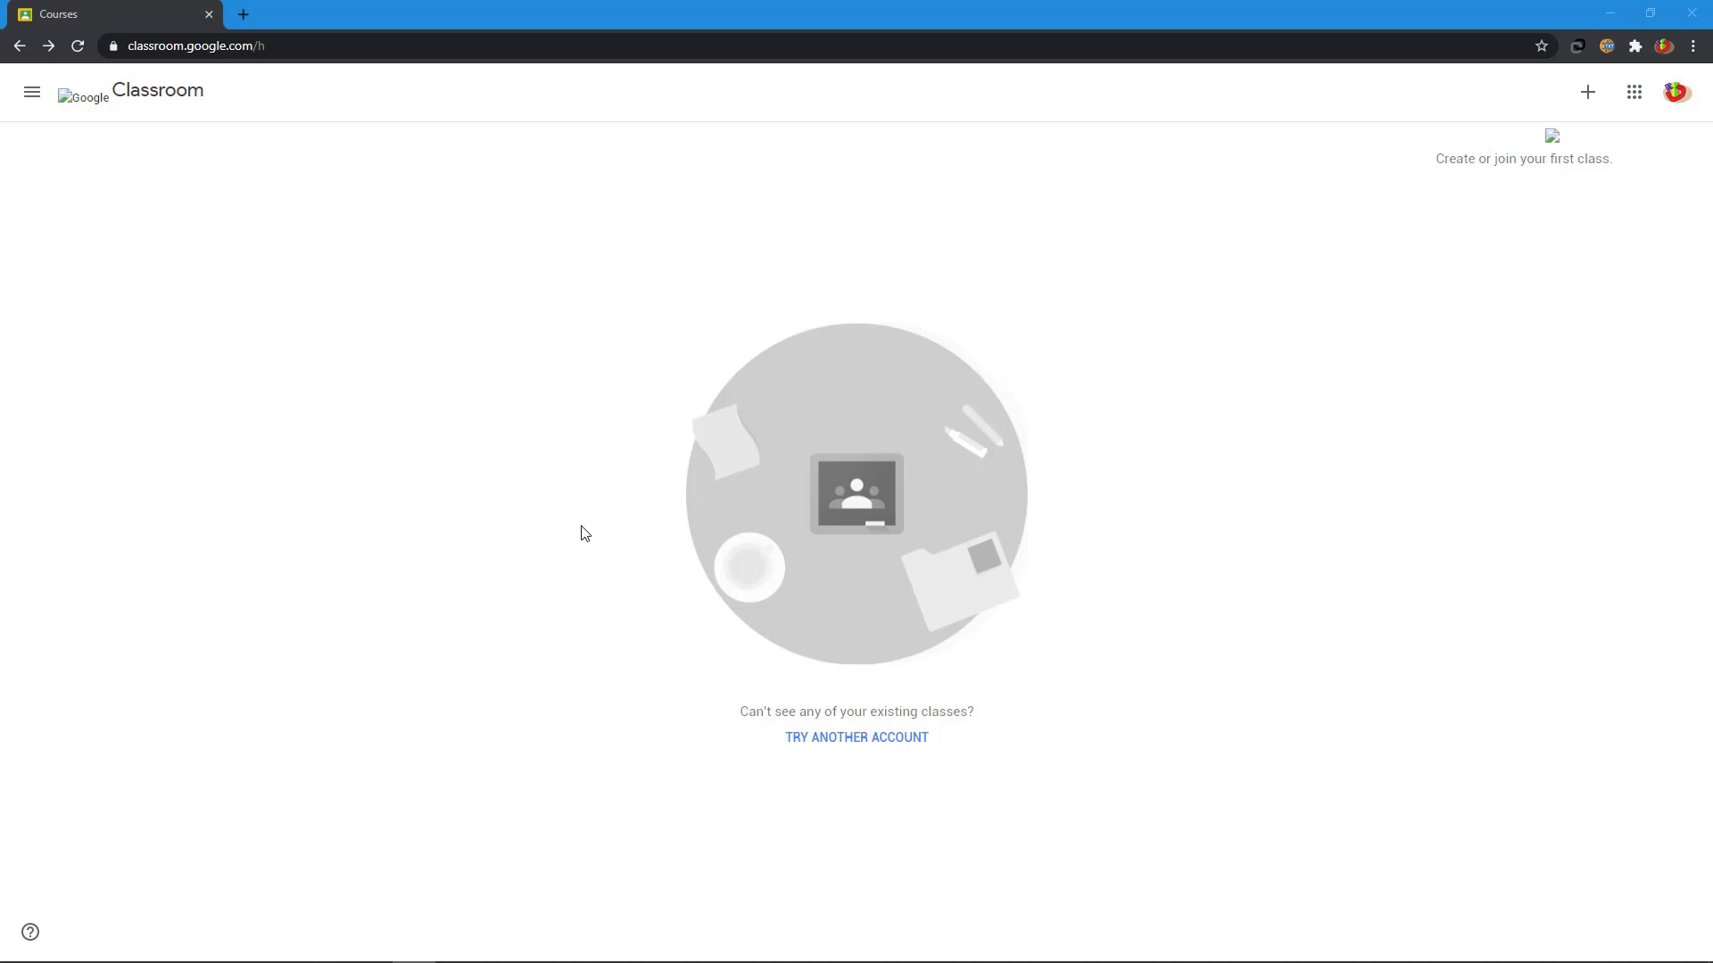
- Turn on Receive email notifications in the Classroom Settings page
click(32, 93)
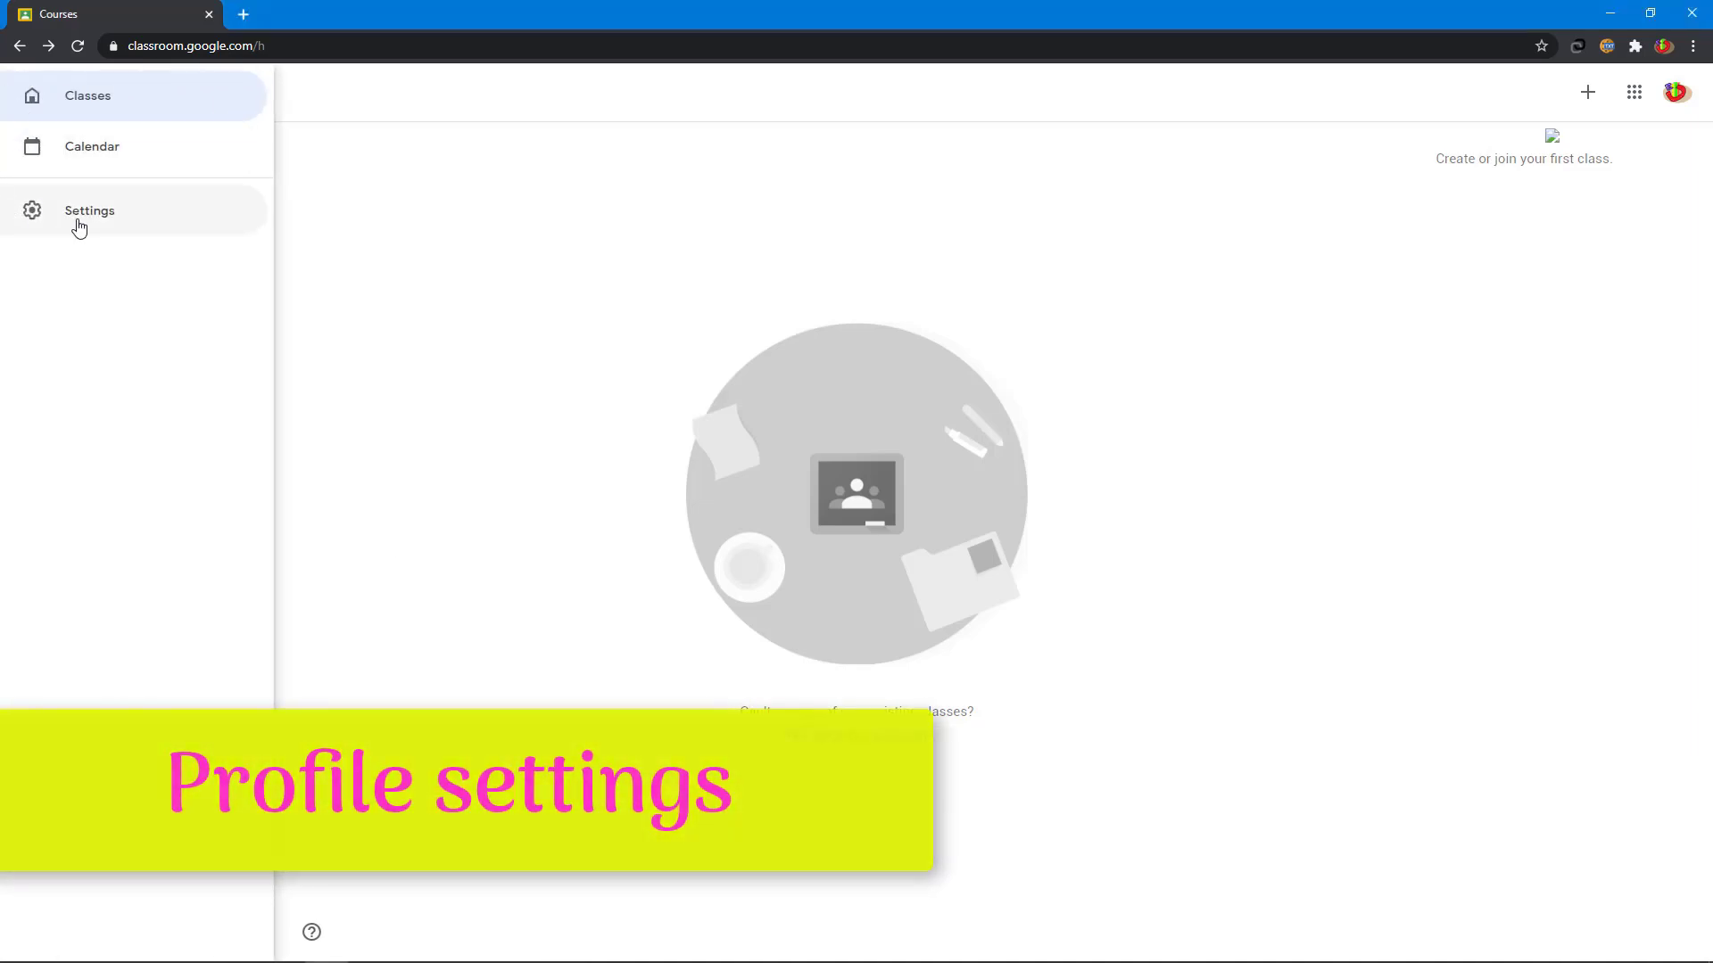
click(79, 224)
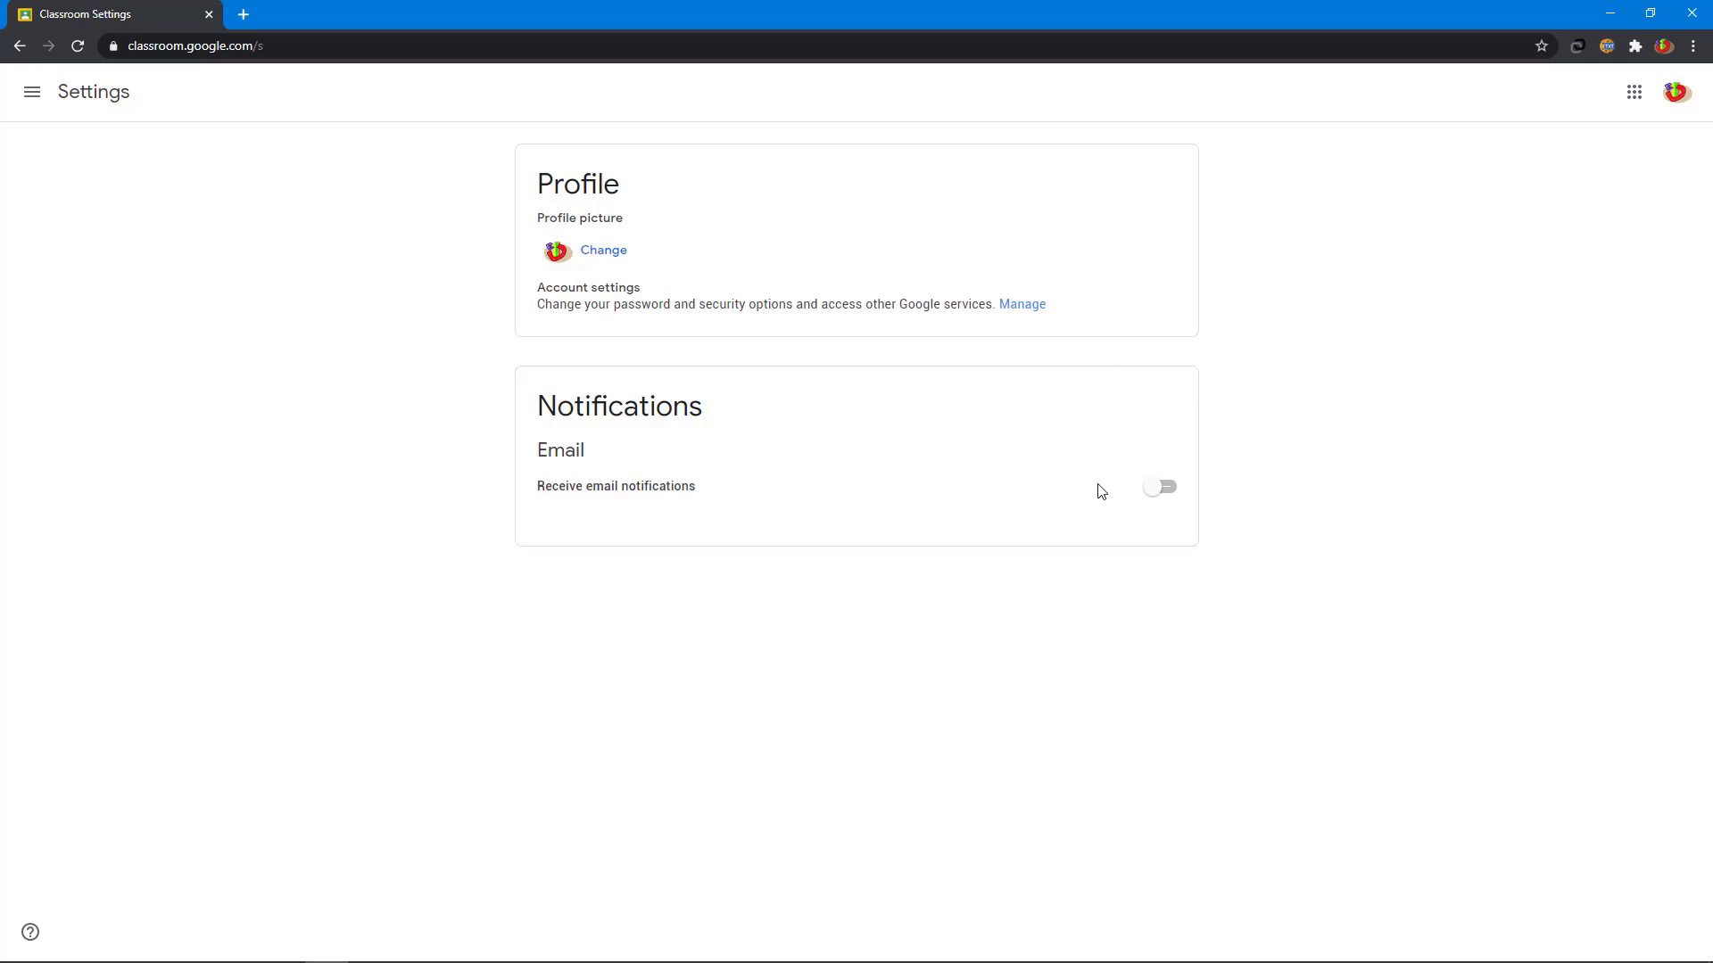
click(1171, 496)
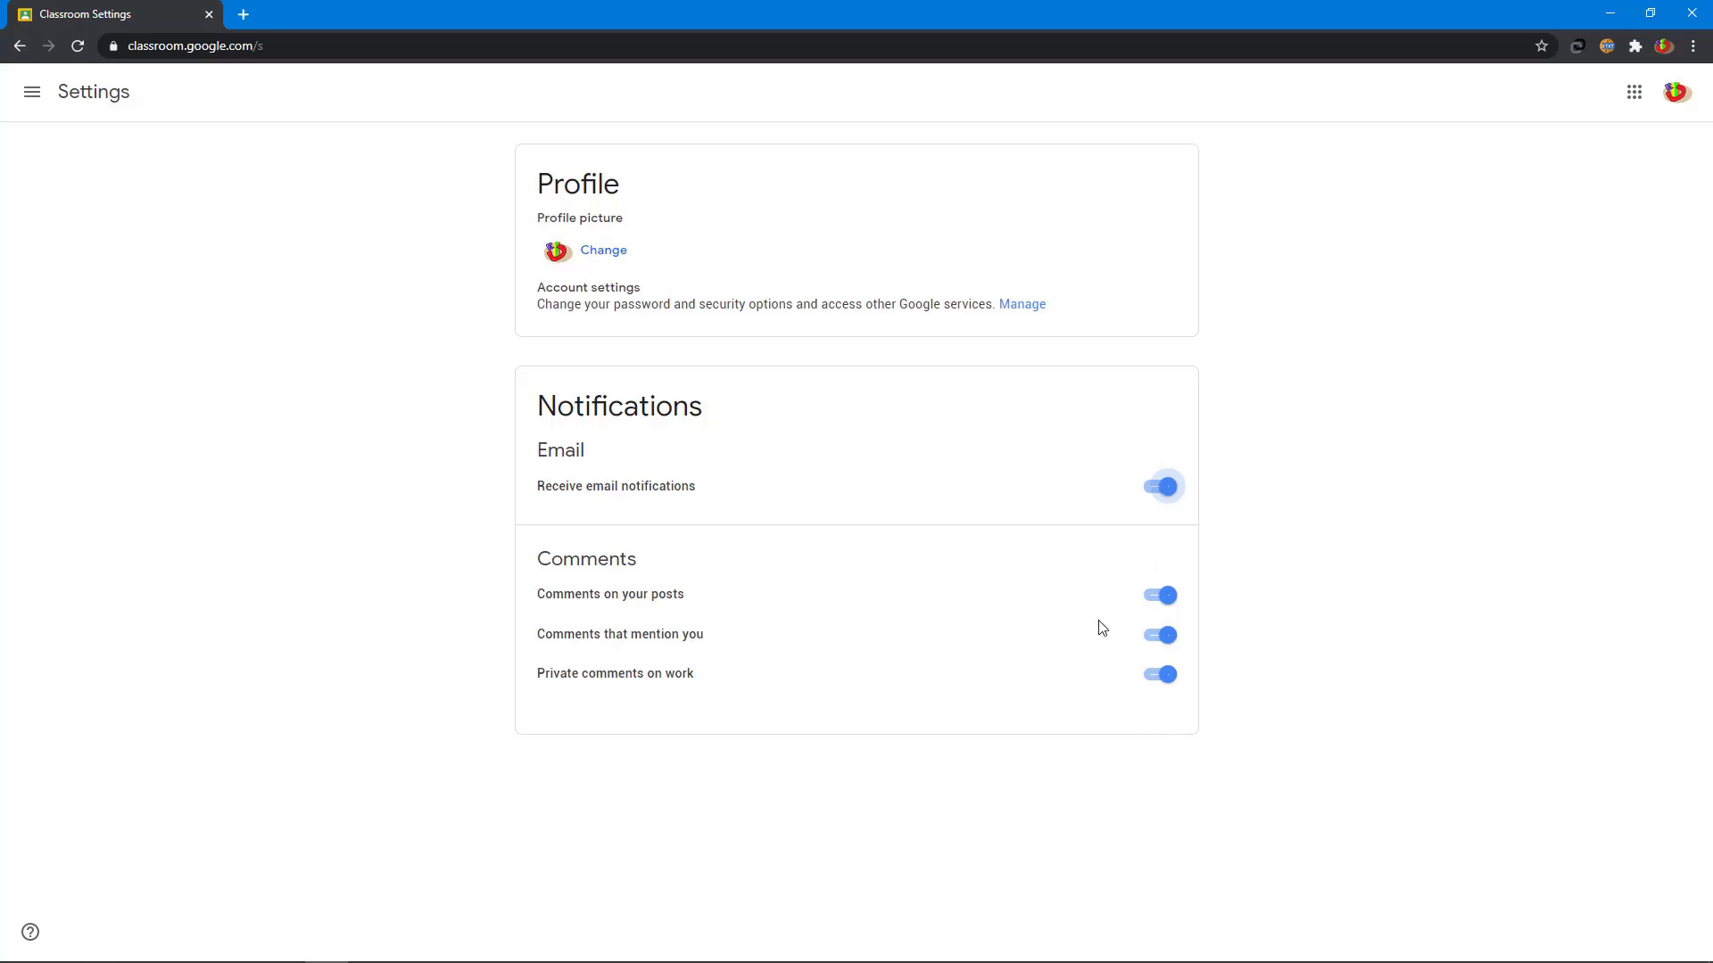
key(alt+Tab)
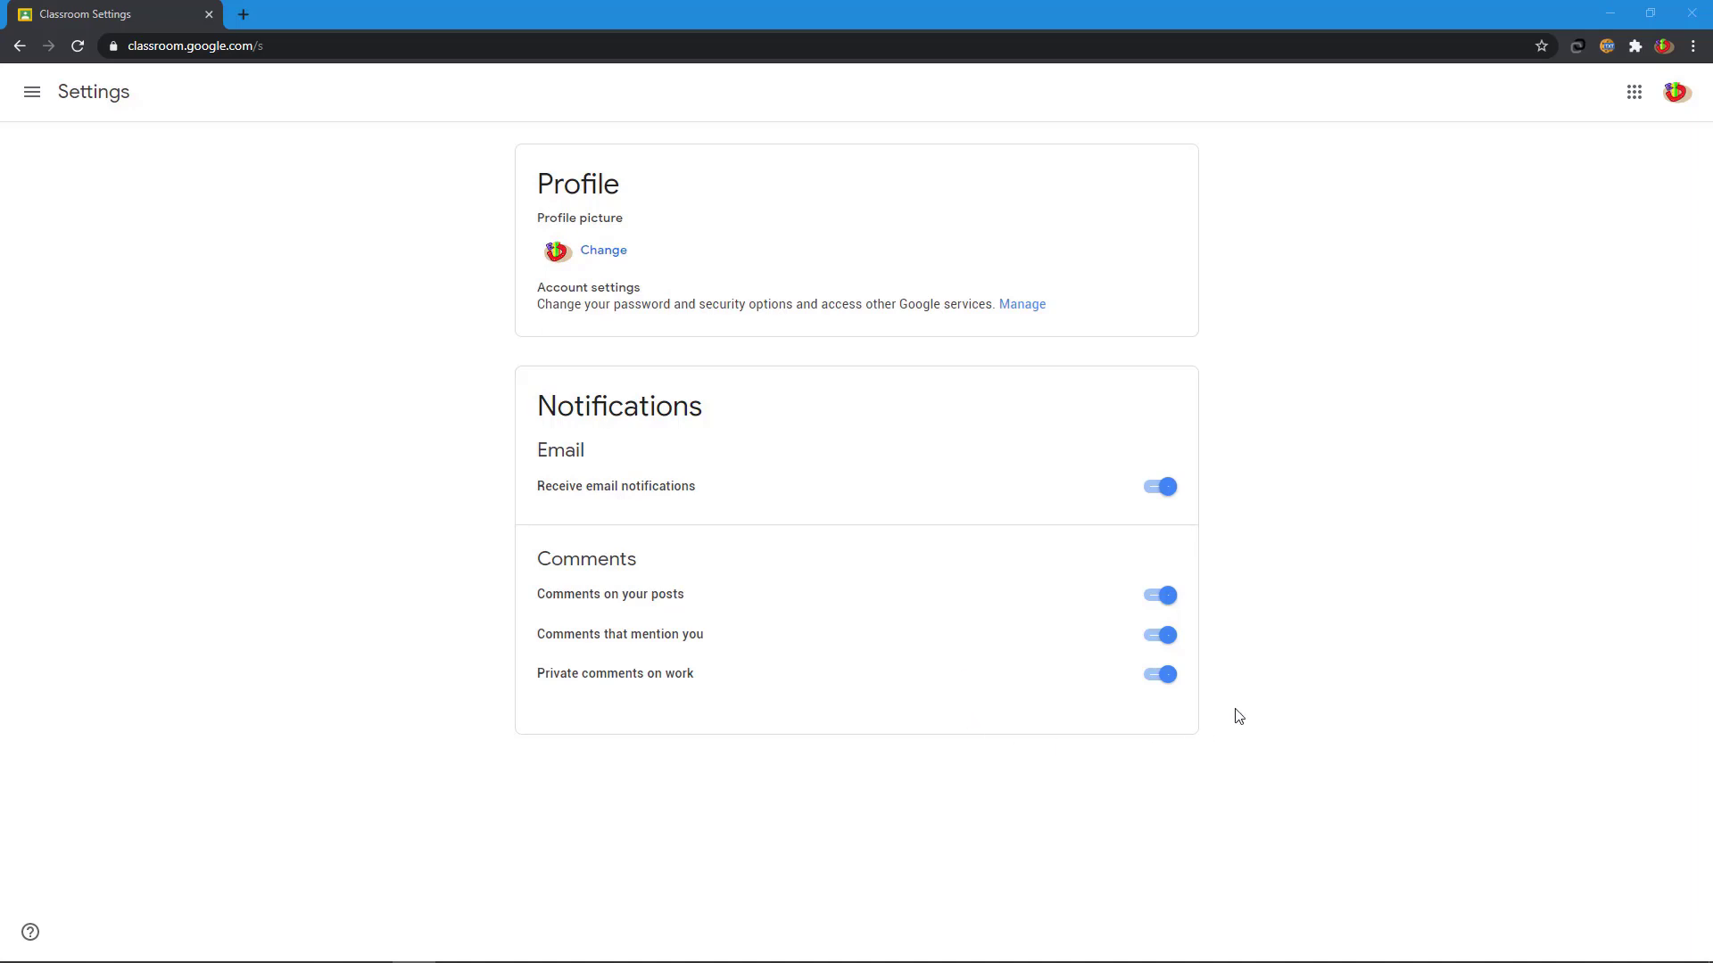
- Return to the Classes page and choose Create class from the + menu
click(30, 98)
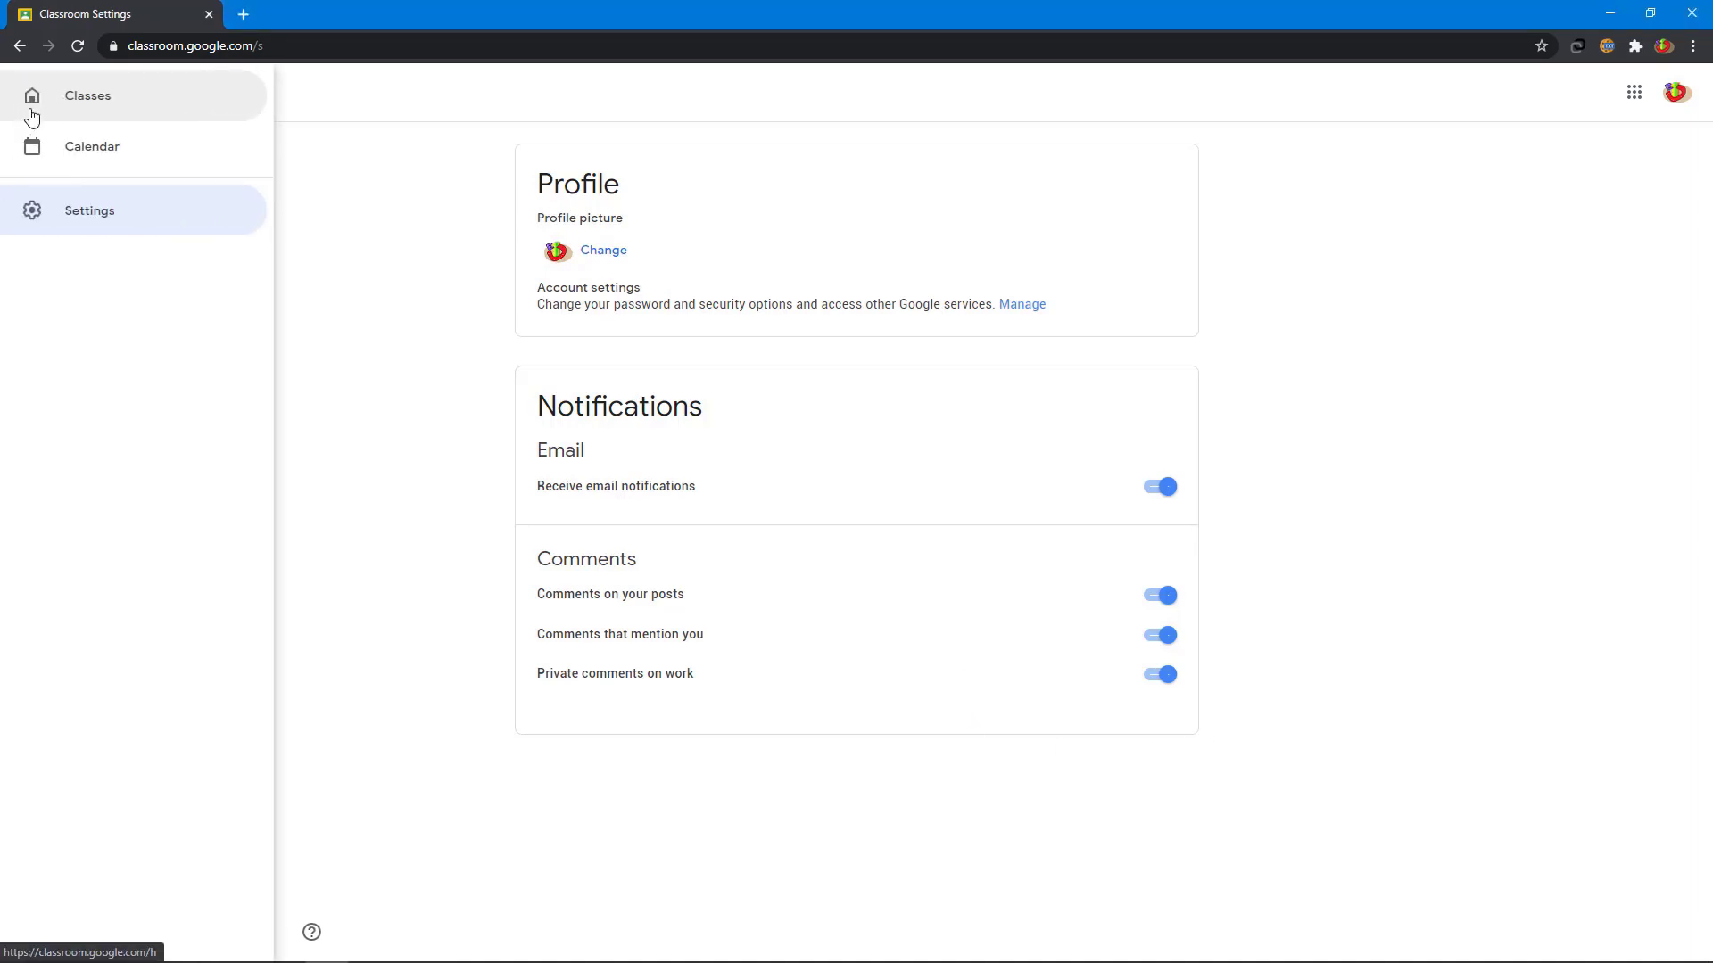
click(51, 100)
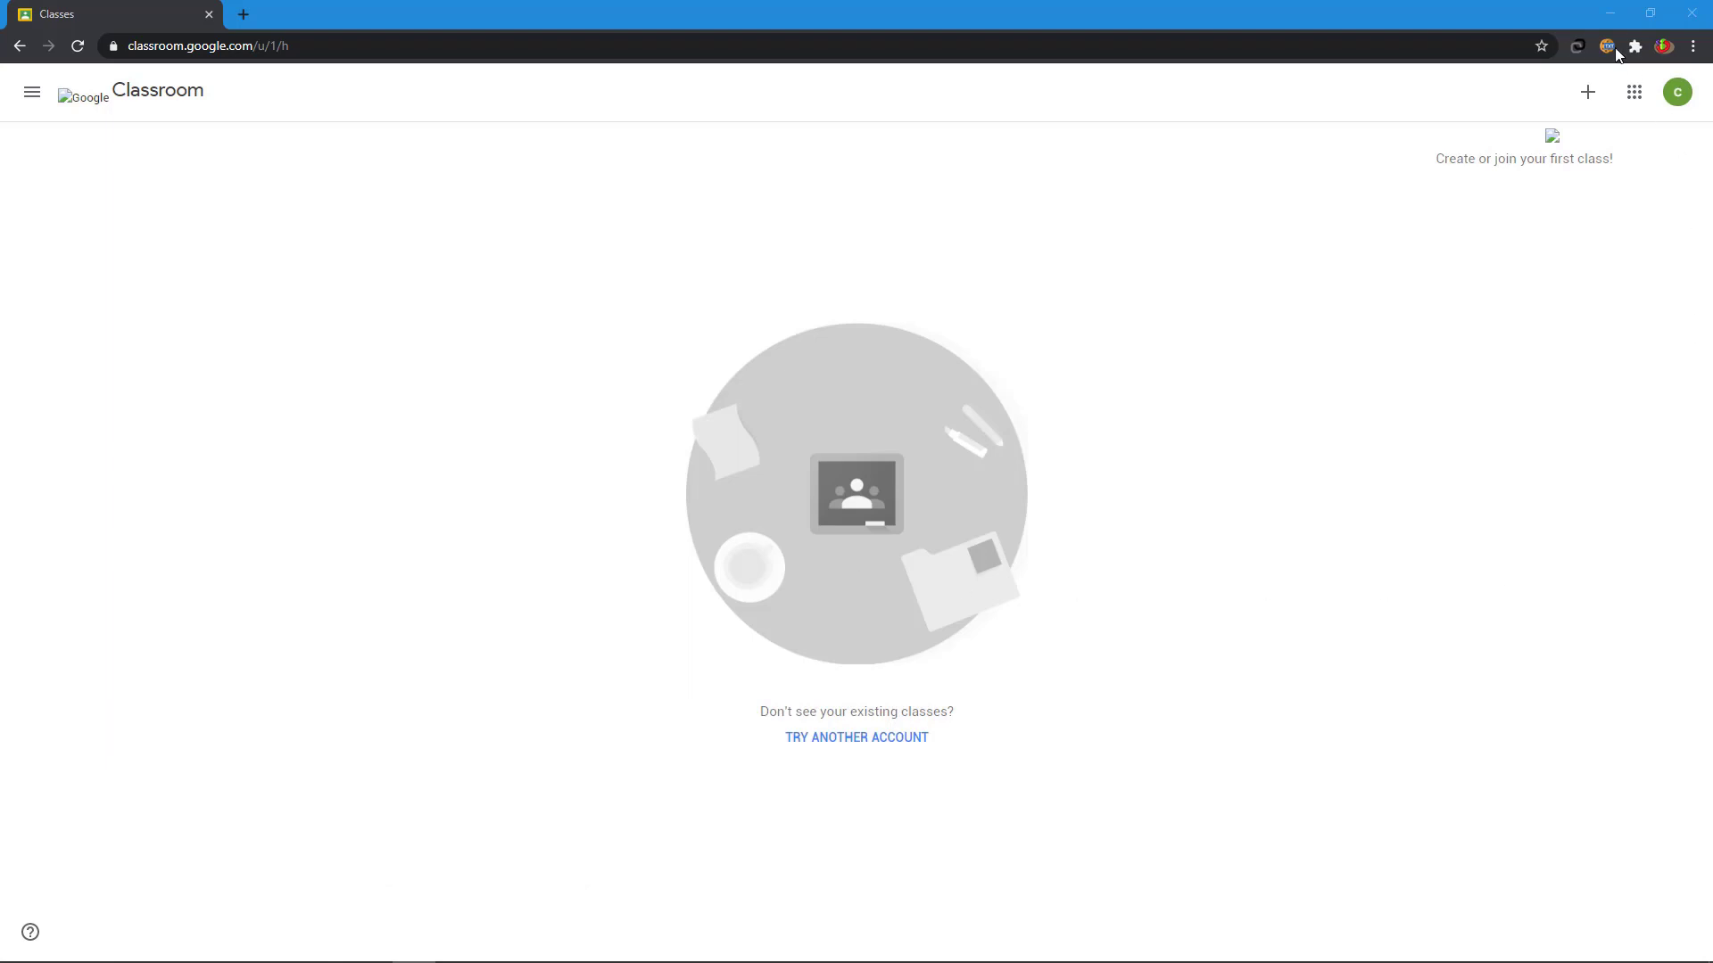
click(1588, 93)
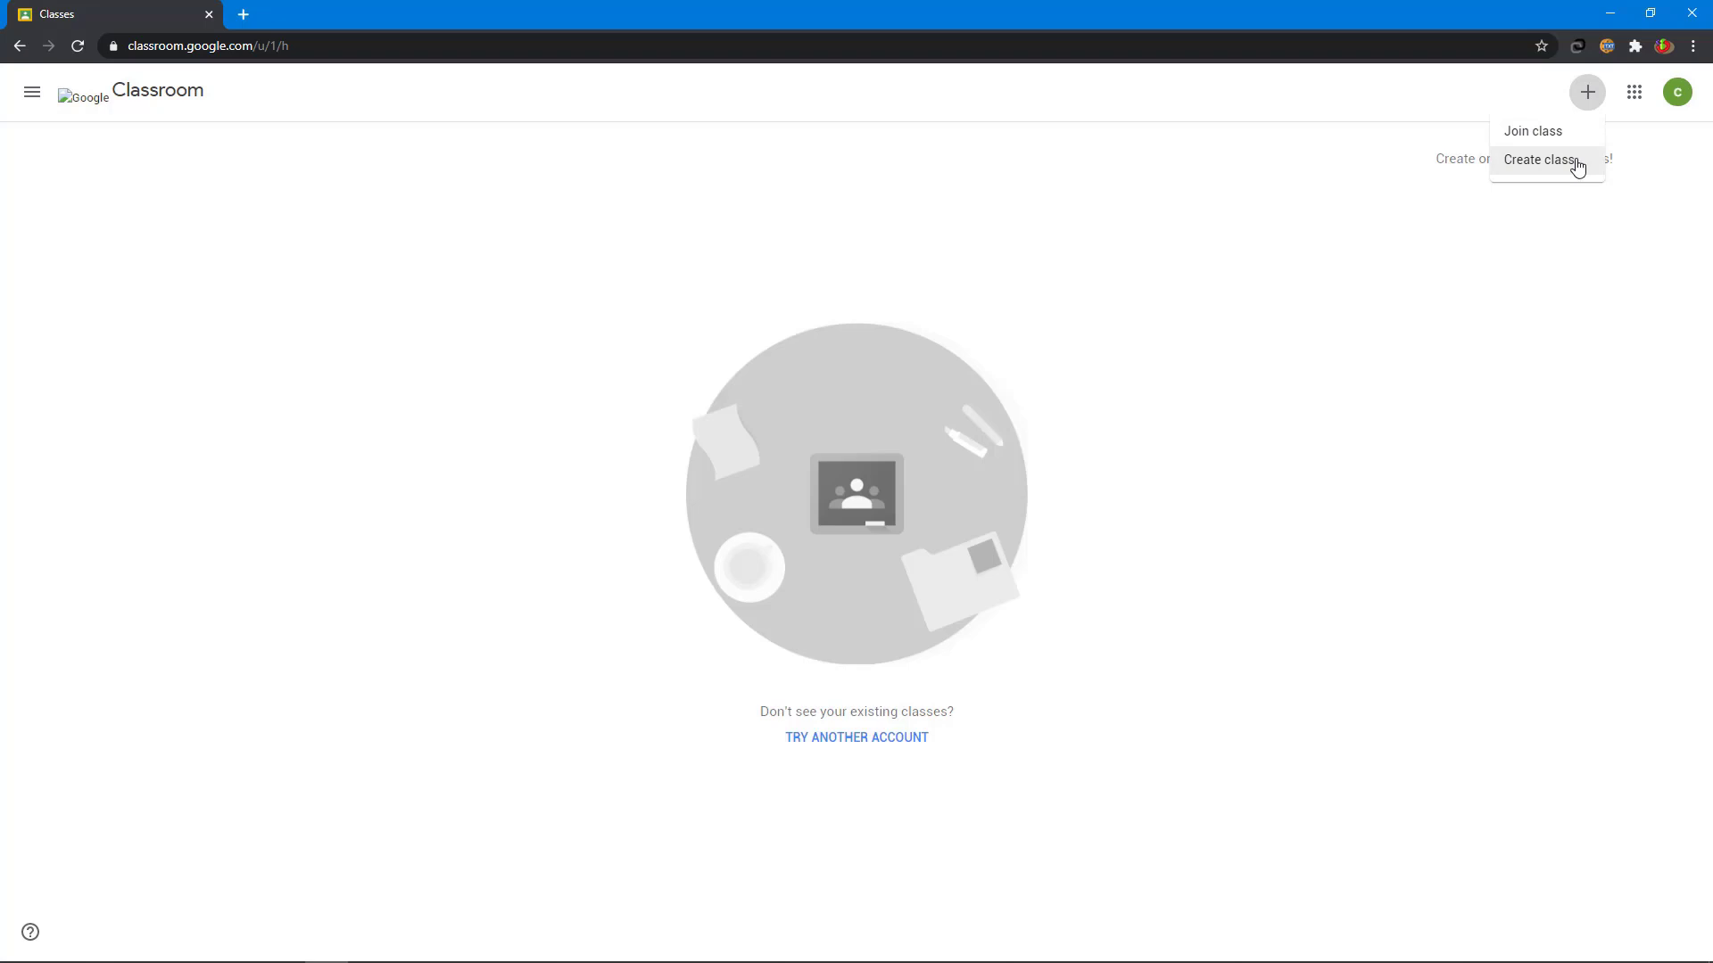
click(1529, 167)
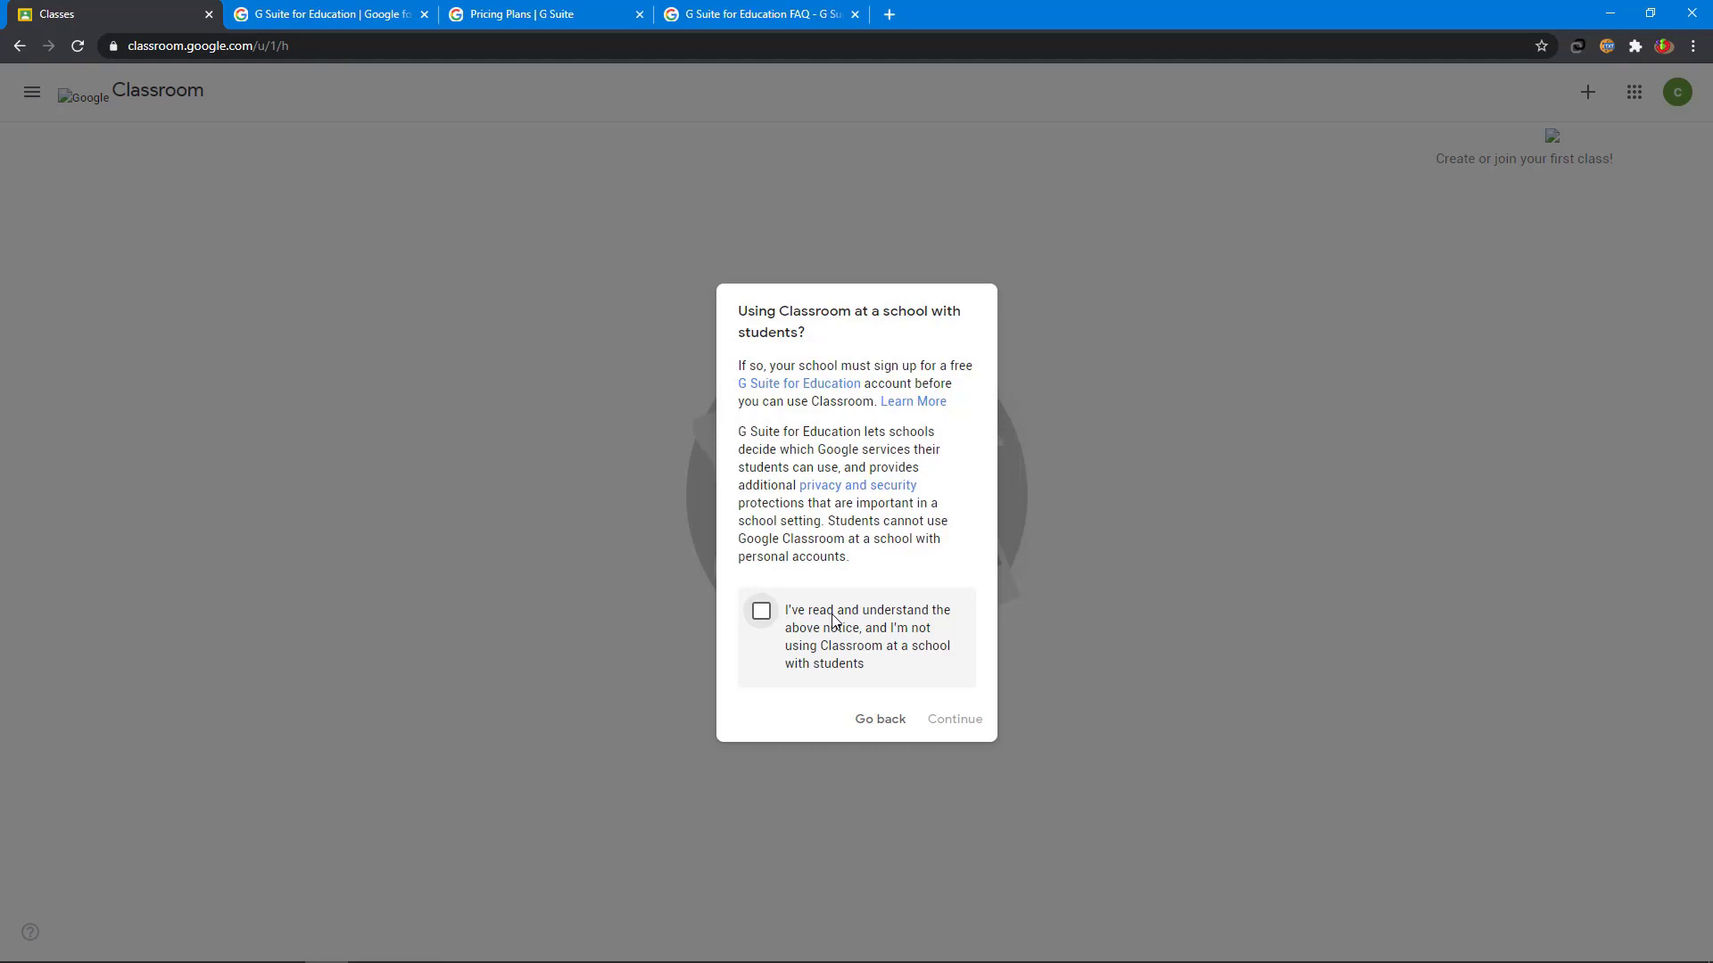
- Acknowledge the notice and create class '9th Standard', section A, subject English, room 12
click(761, 612)
click(952, 721)
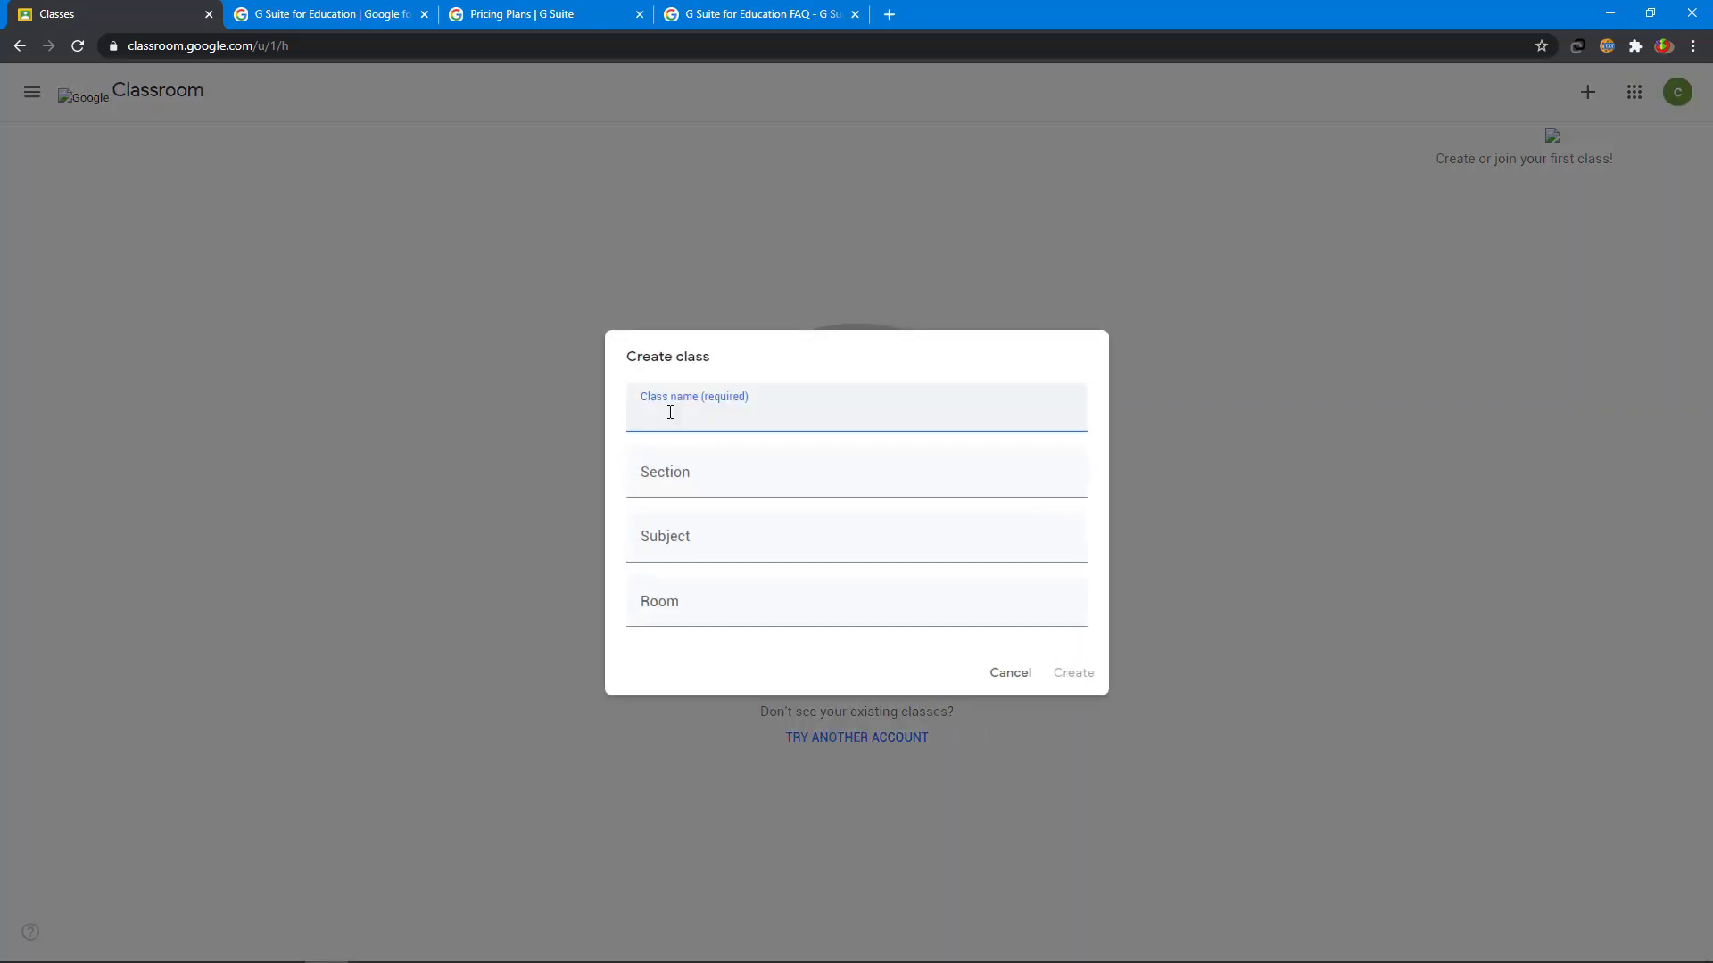
text(9th Standard)
click(680, 464)
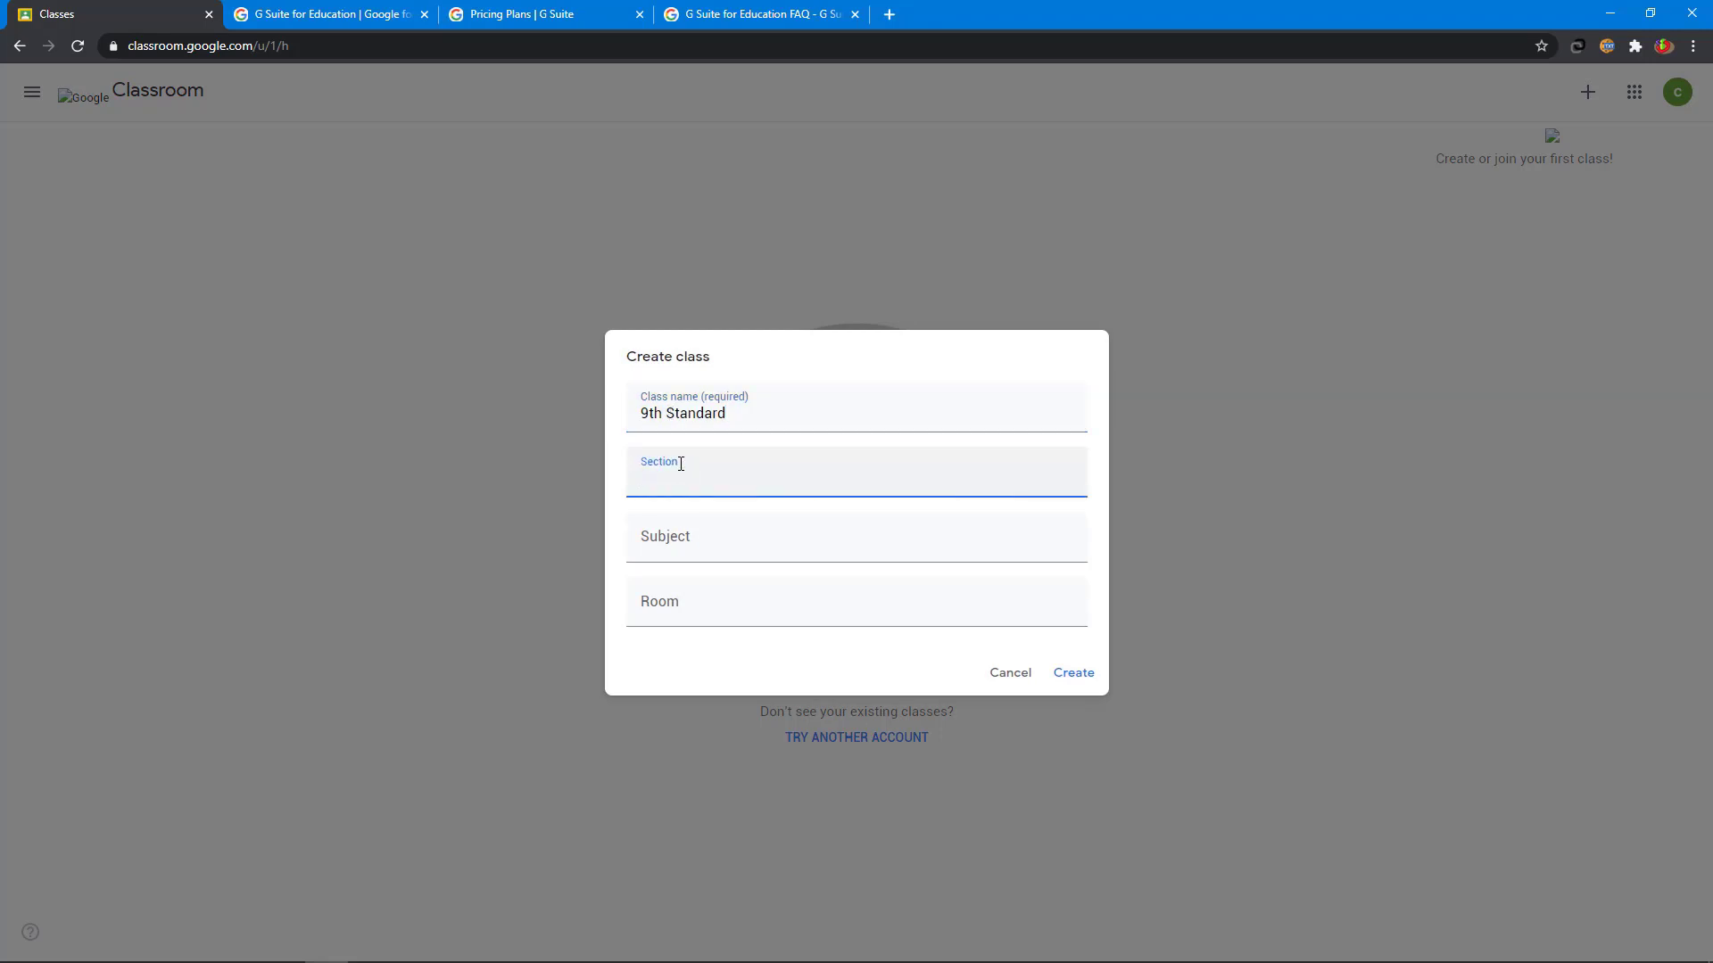
text(A)
click(684, 535)
text(English)
click(844, 600)
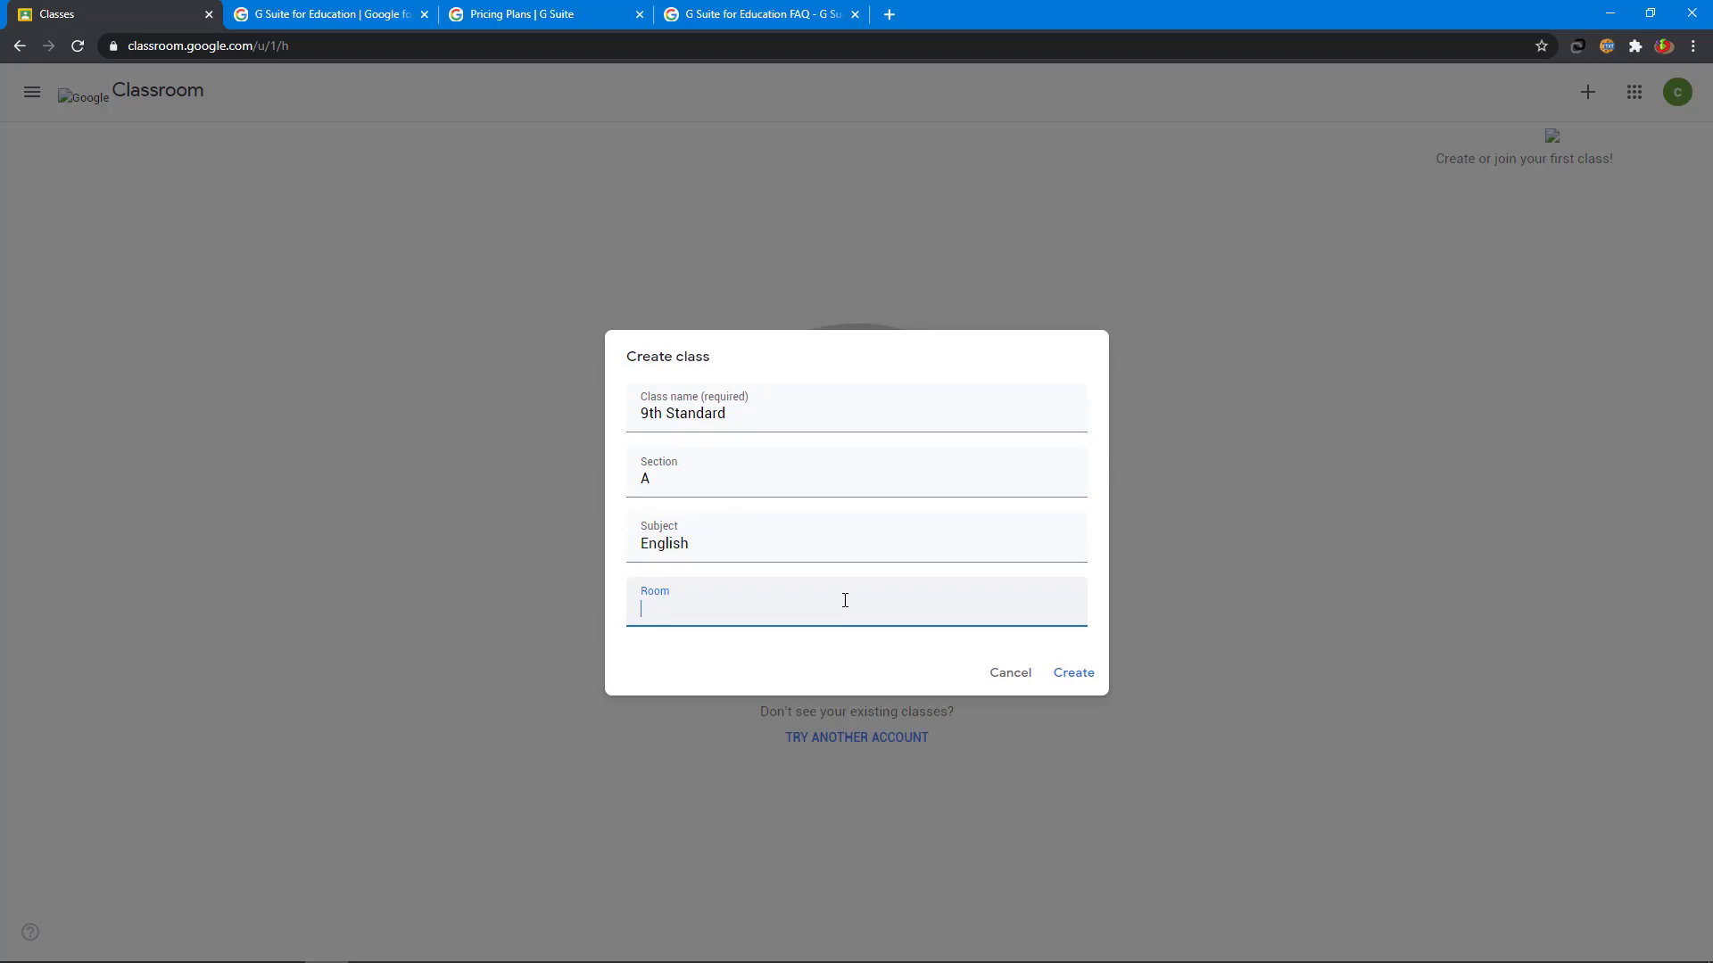
text(12)
click(1074, 675)
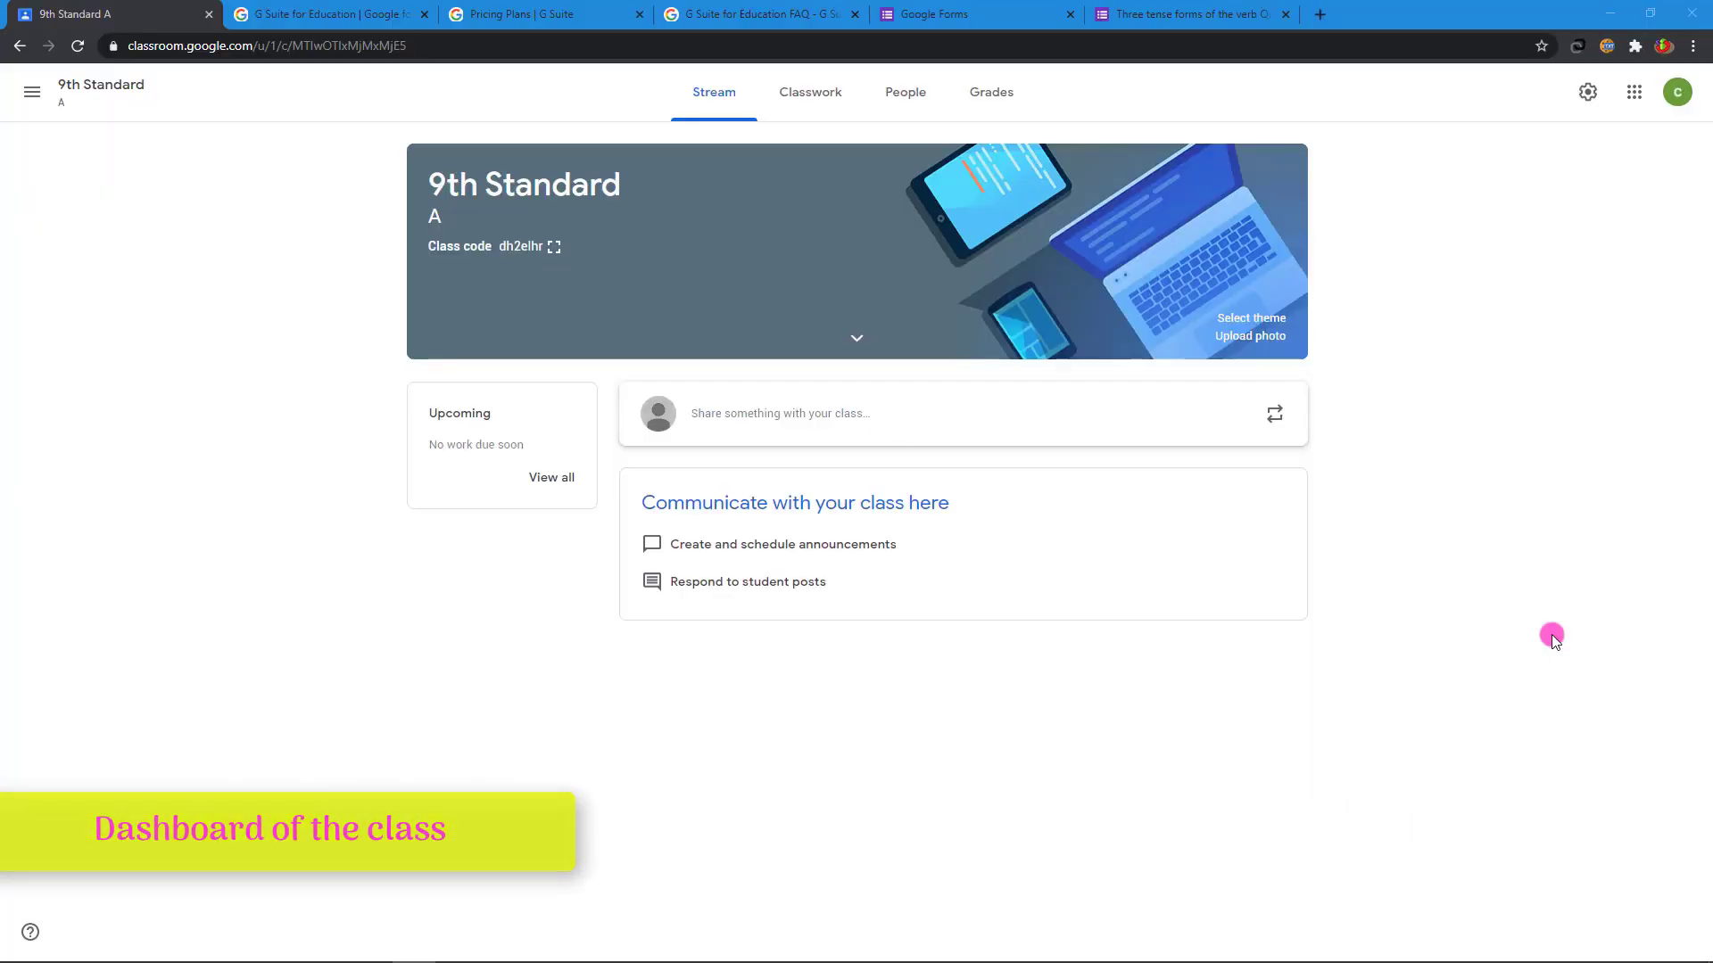
- Browse the 9th Standard class's Stream, Classwork, People and Grades pages
click(875, 413)
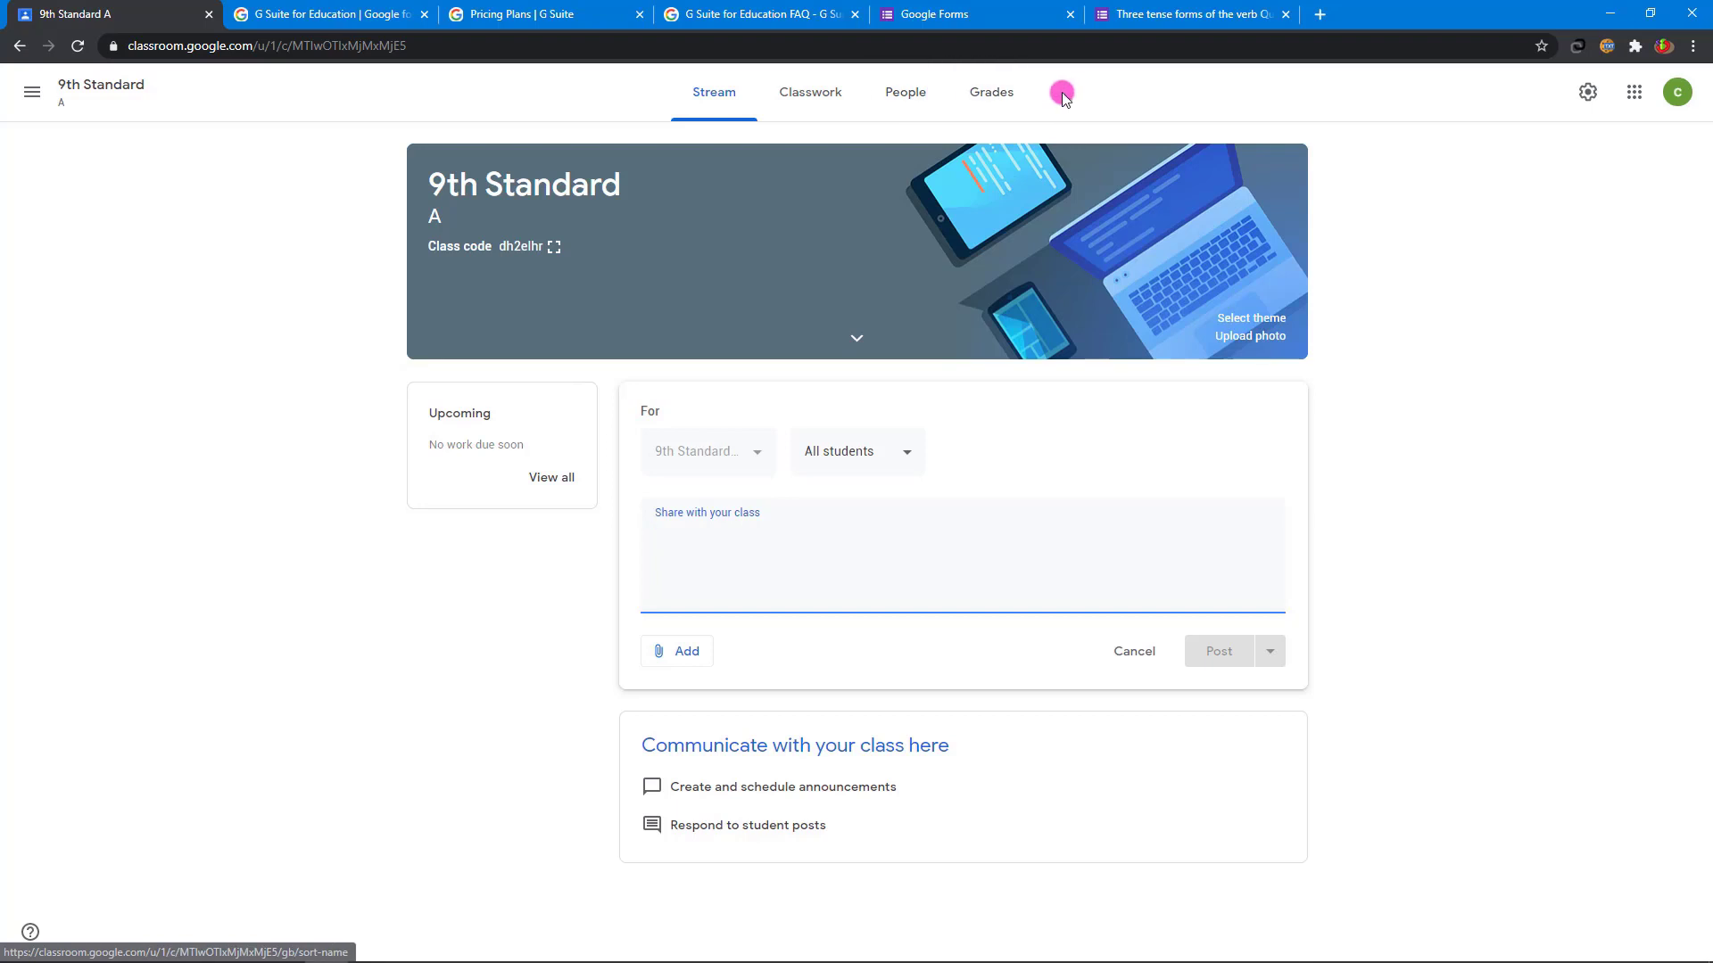
click(805, 100)
click(565, 160)
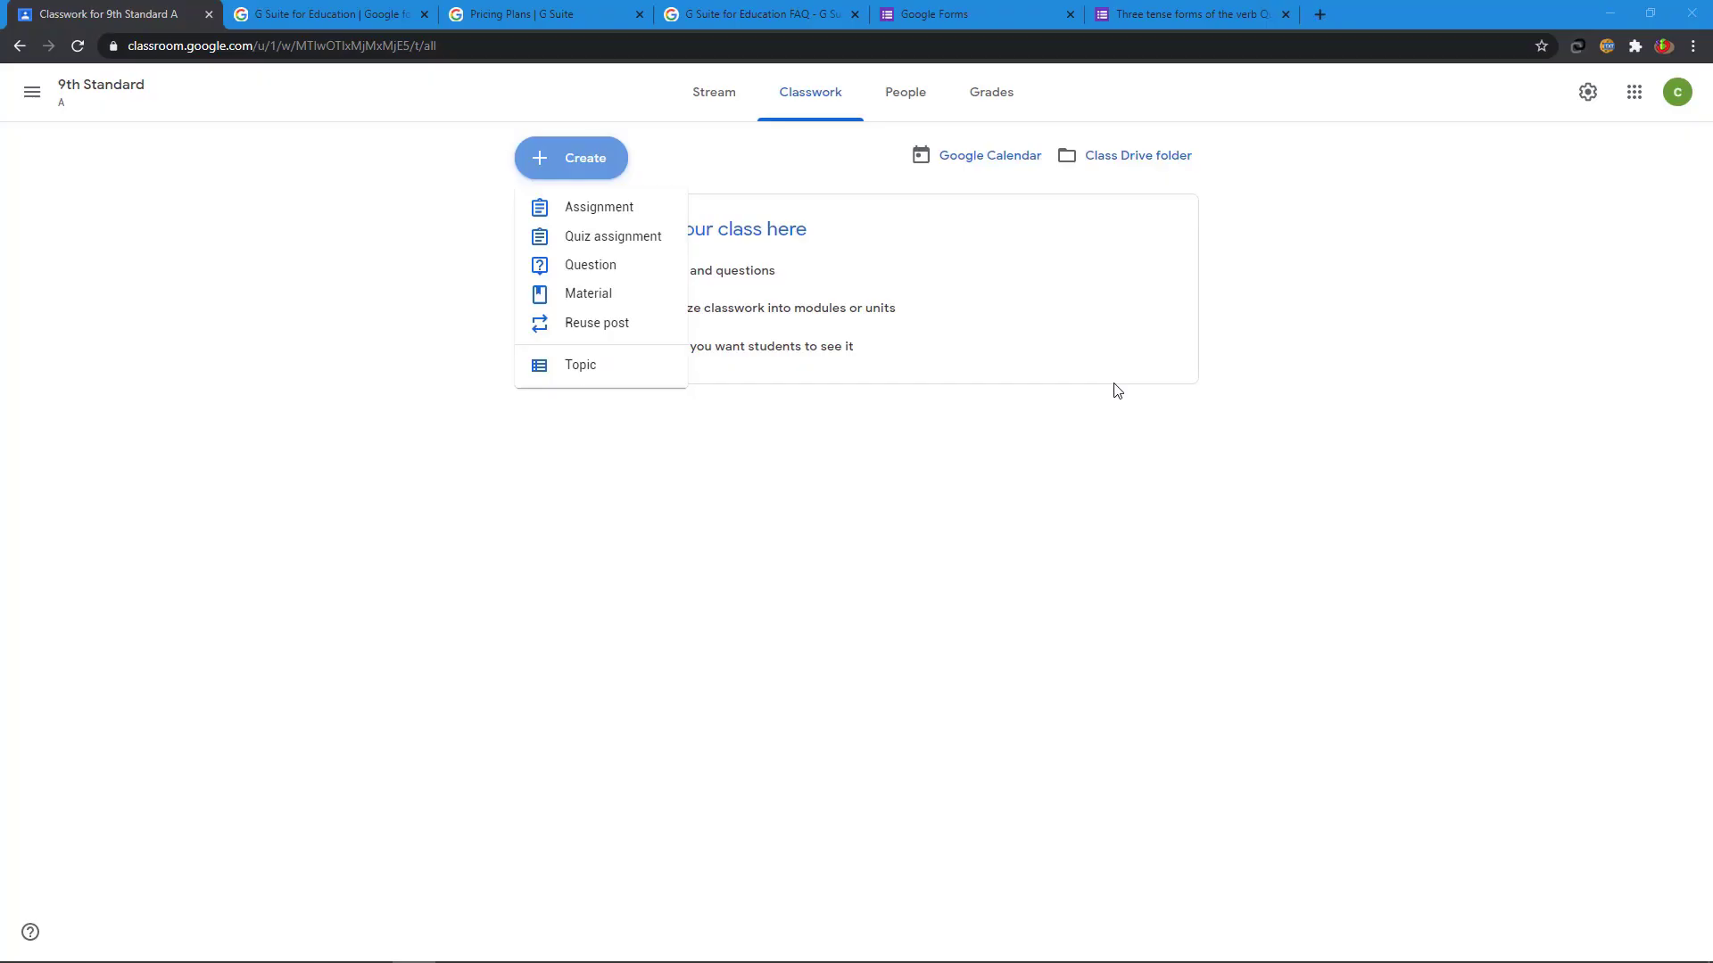
click(908, 91)
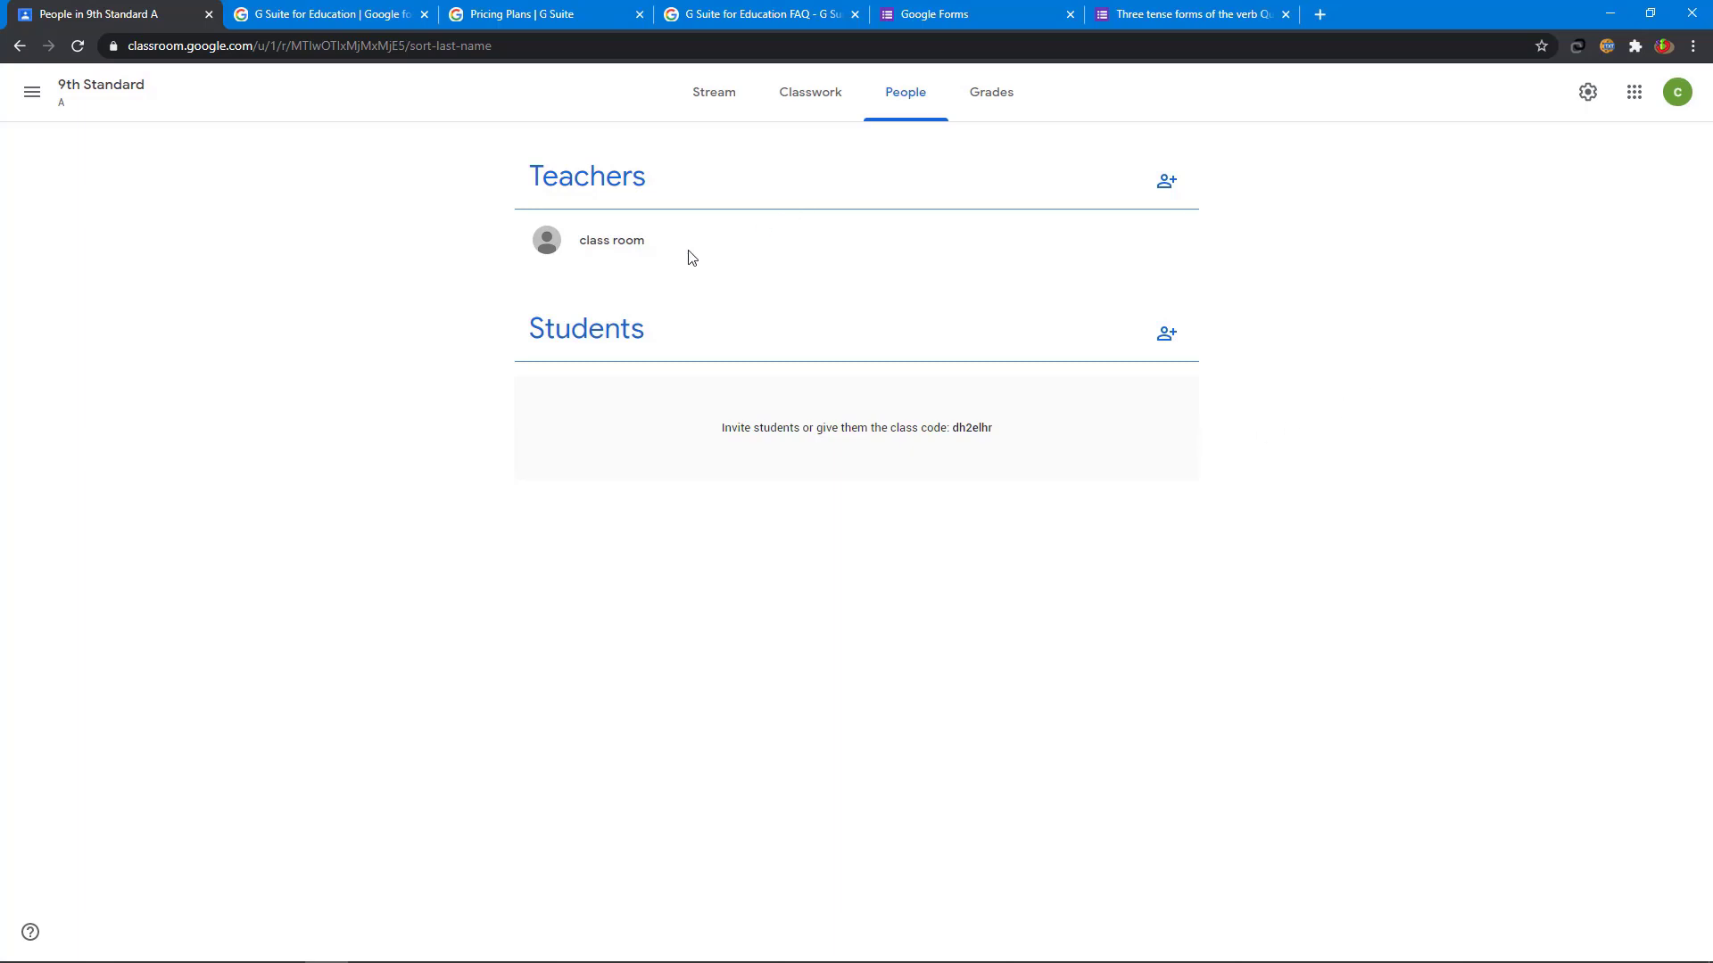
click(992, 97)
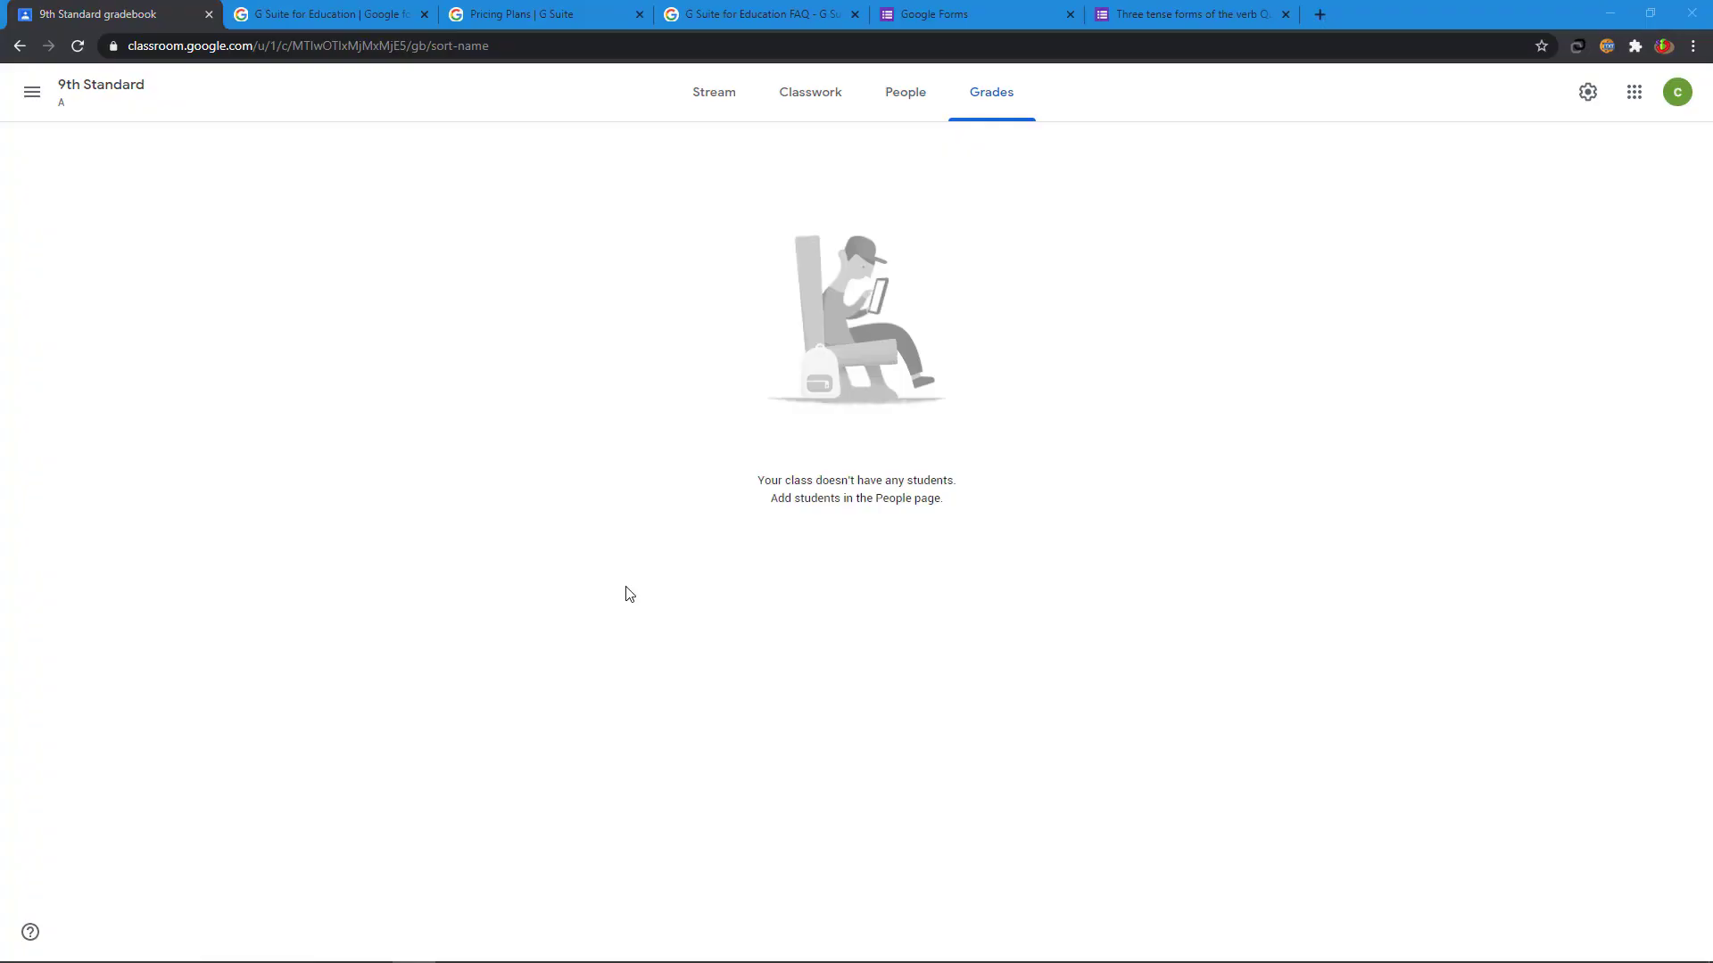
click(28, 96)
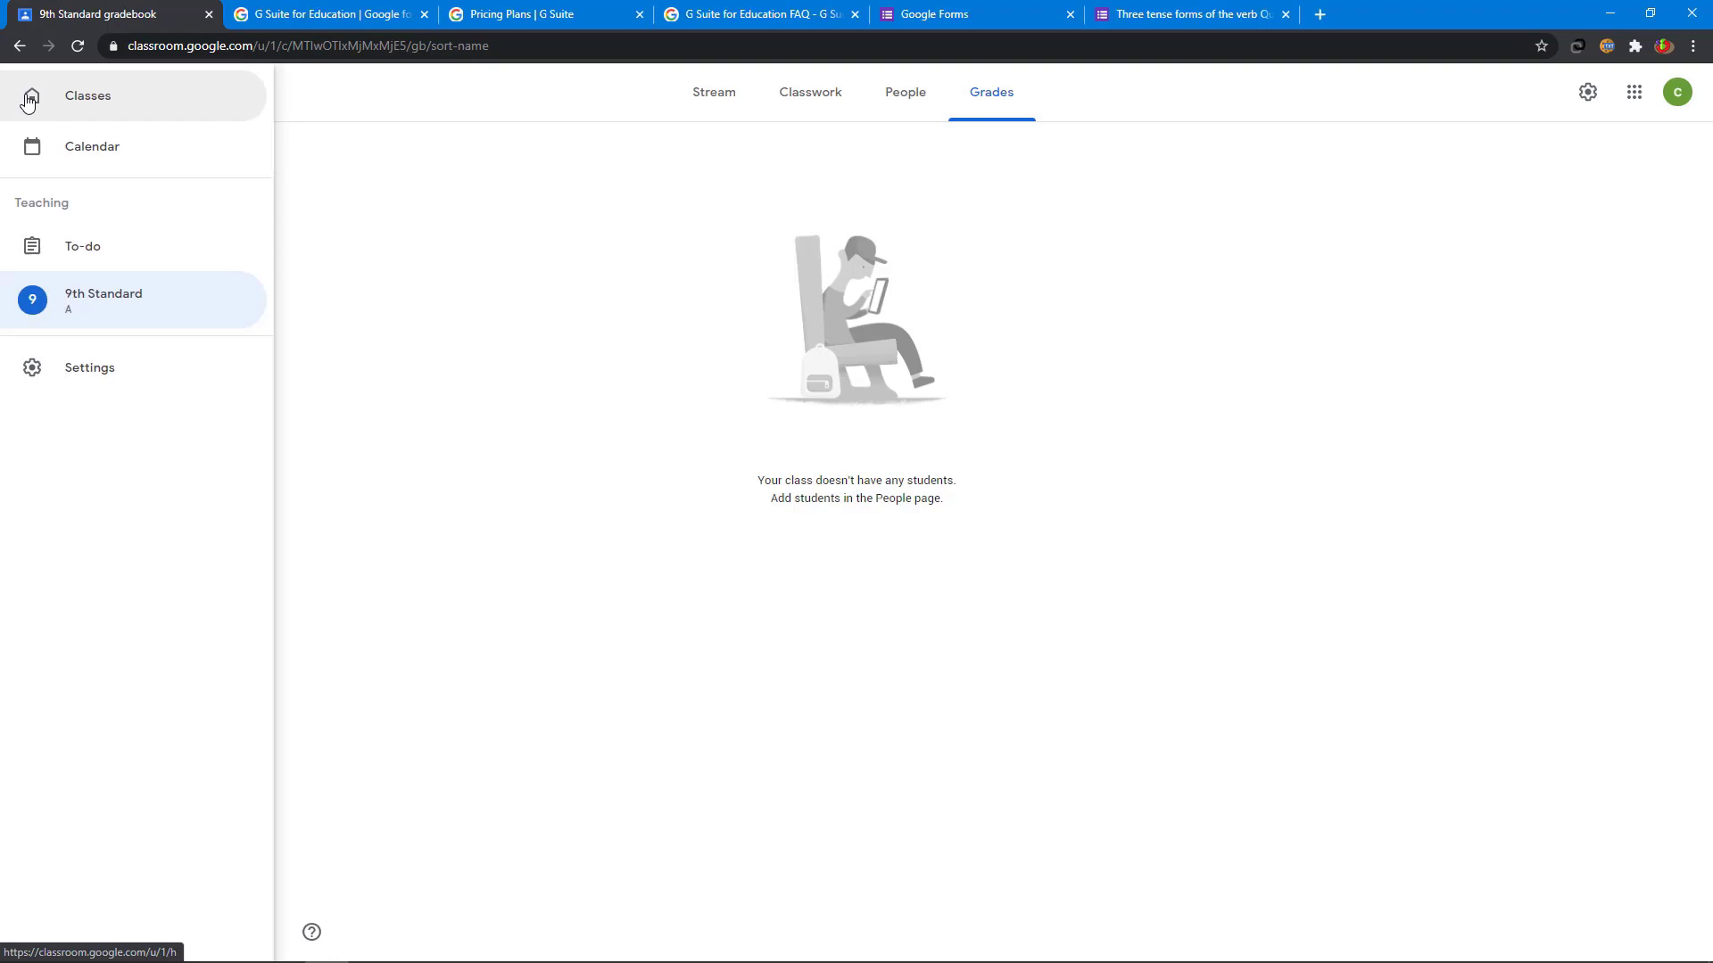
- Start a new class from the Classes page, acknowledging the school-use notice
click(110, 114)
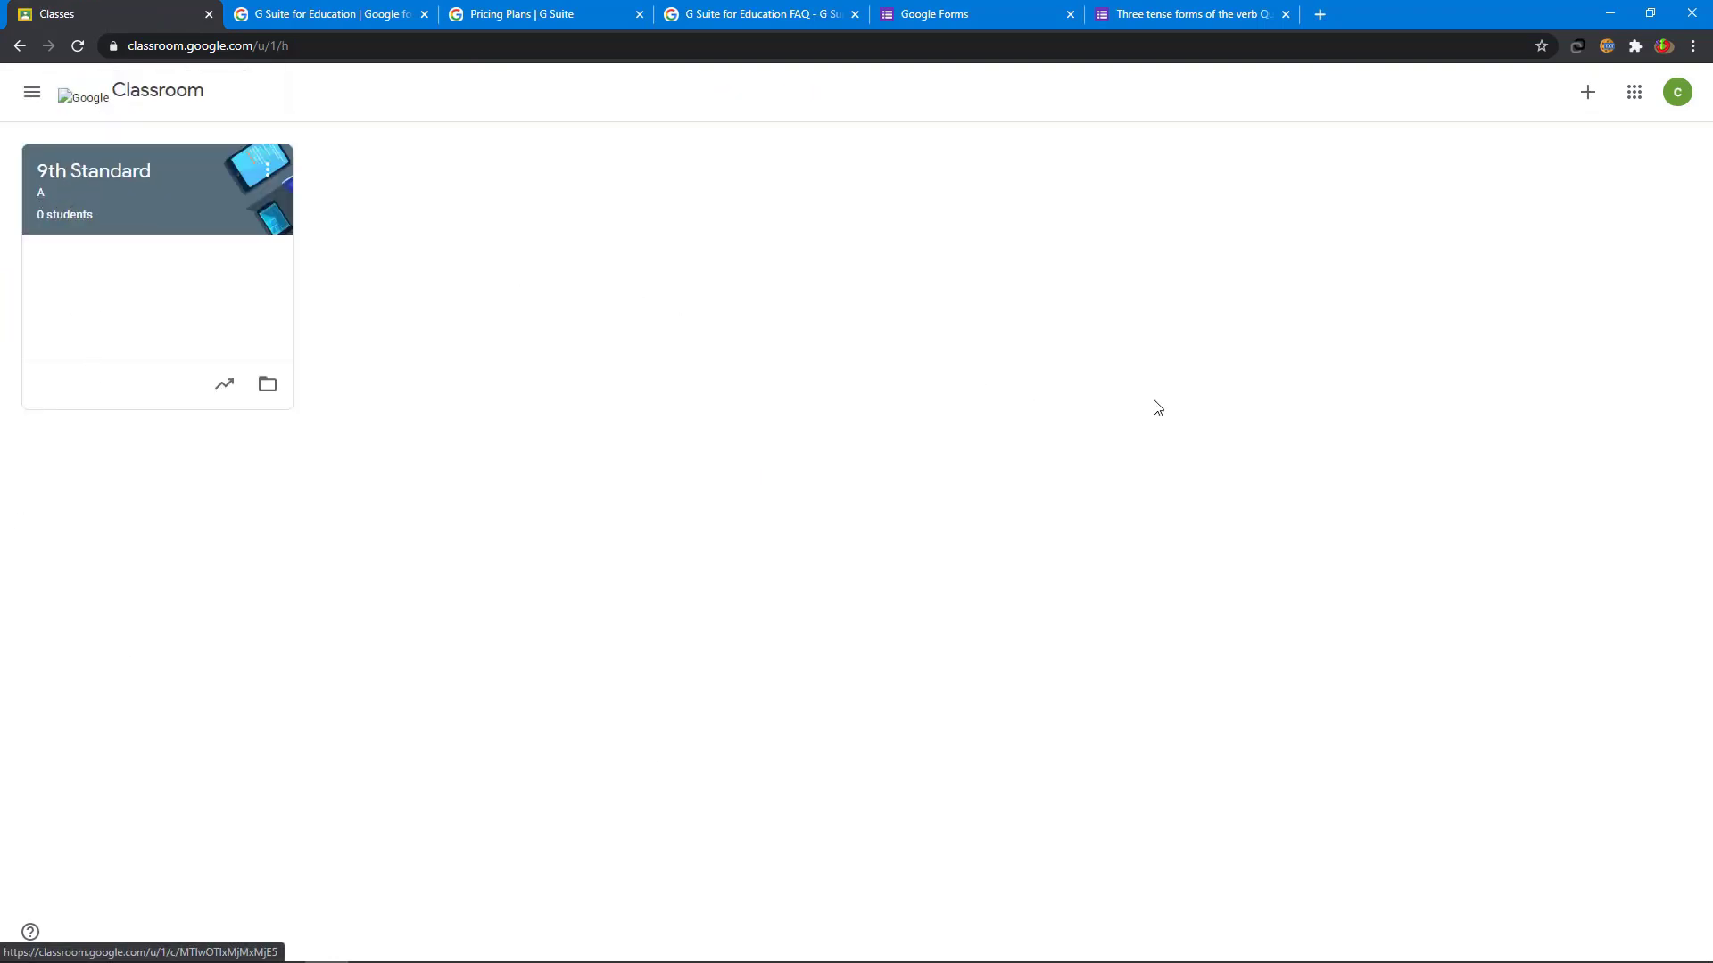
click(1587, 92)
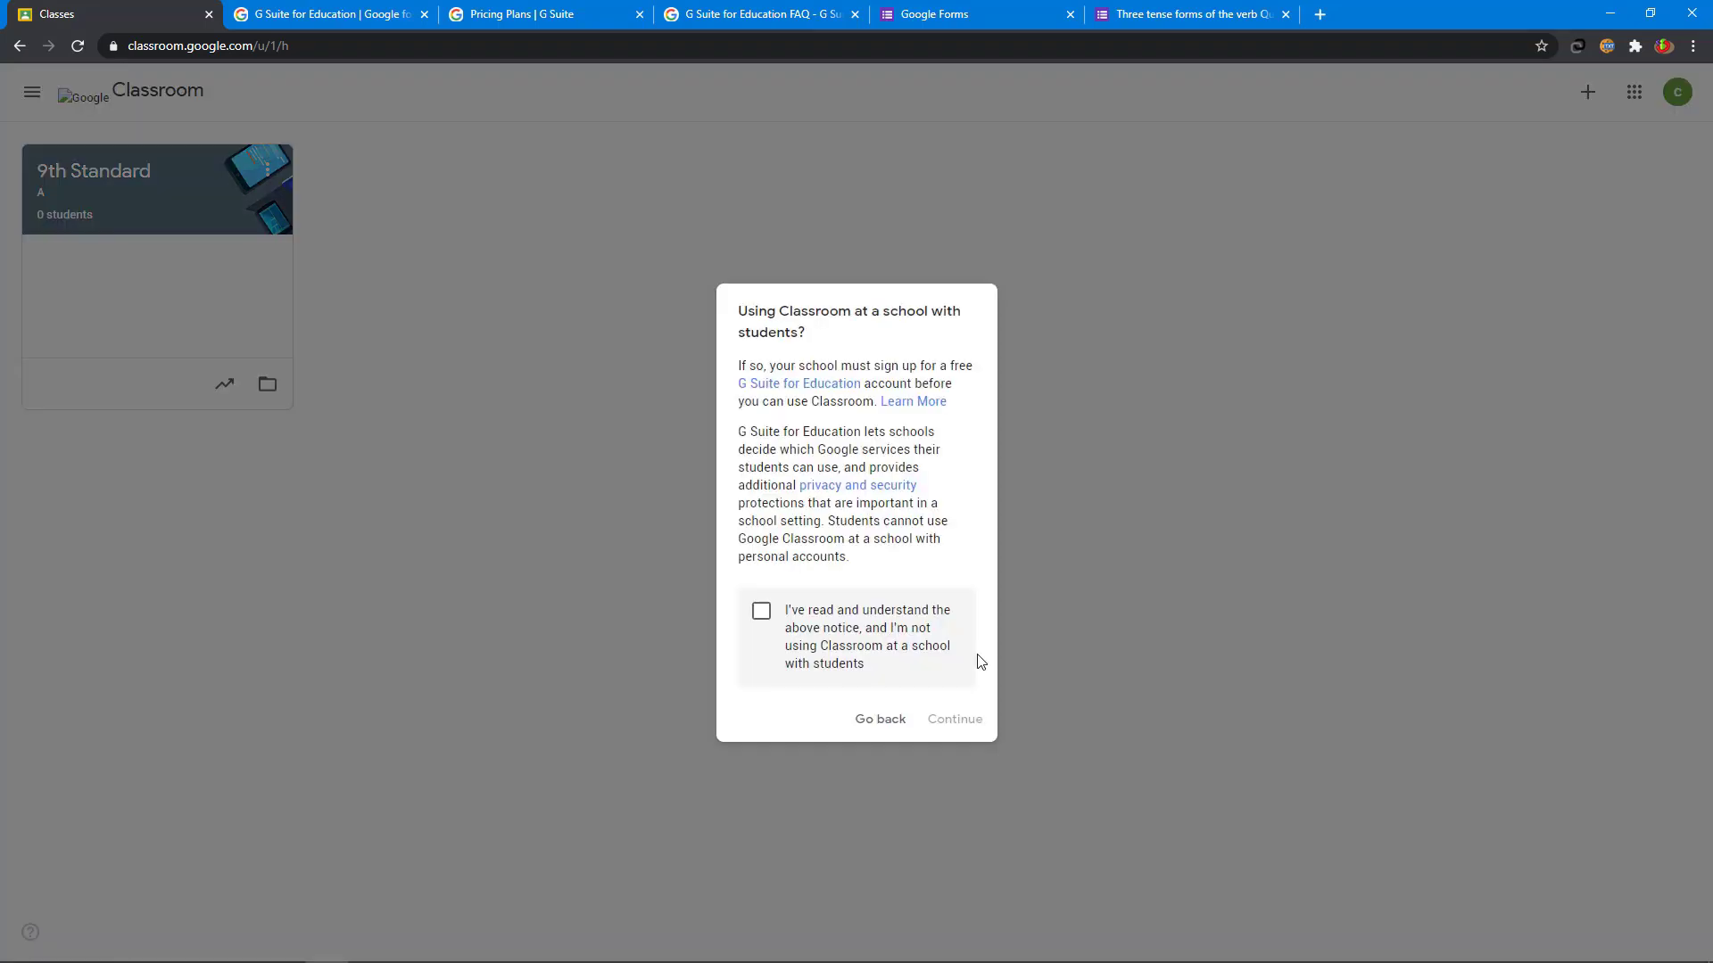
click(760, 615)
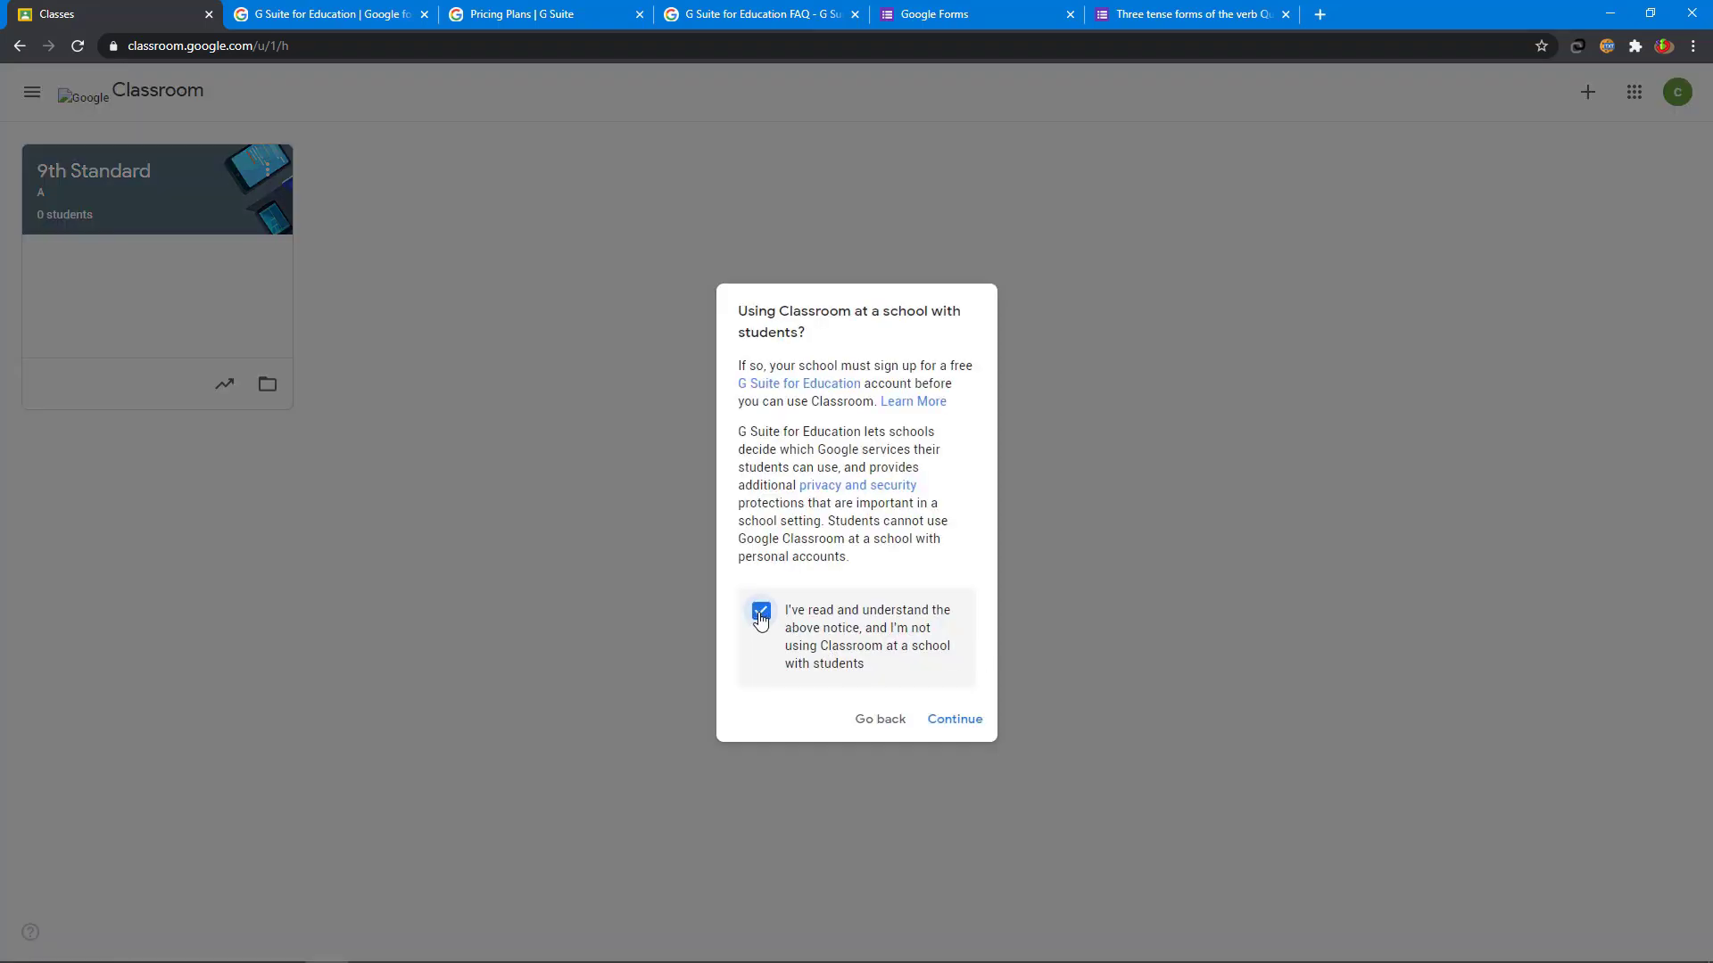
click(964, 719)
- Enter '8th Standard', section B, subject Social Science, room 10, and create the class
click(724, 416)
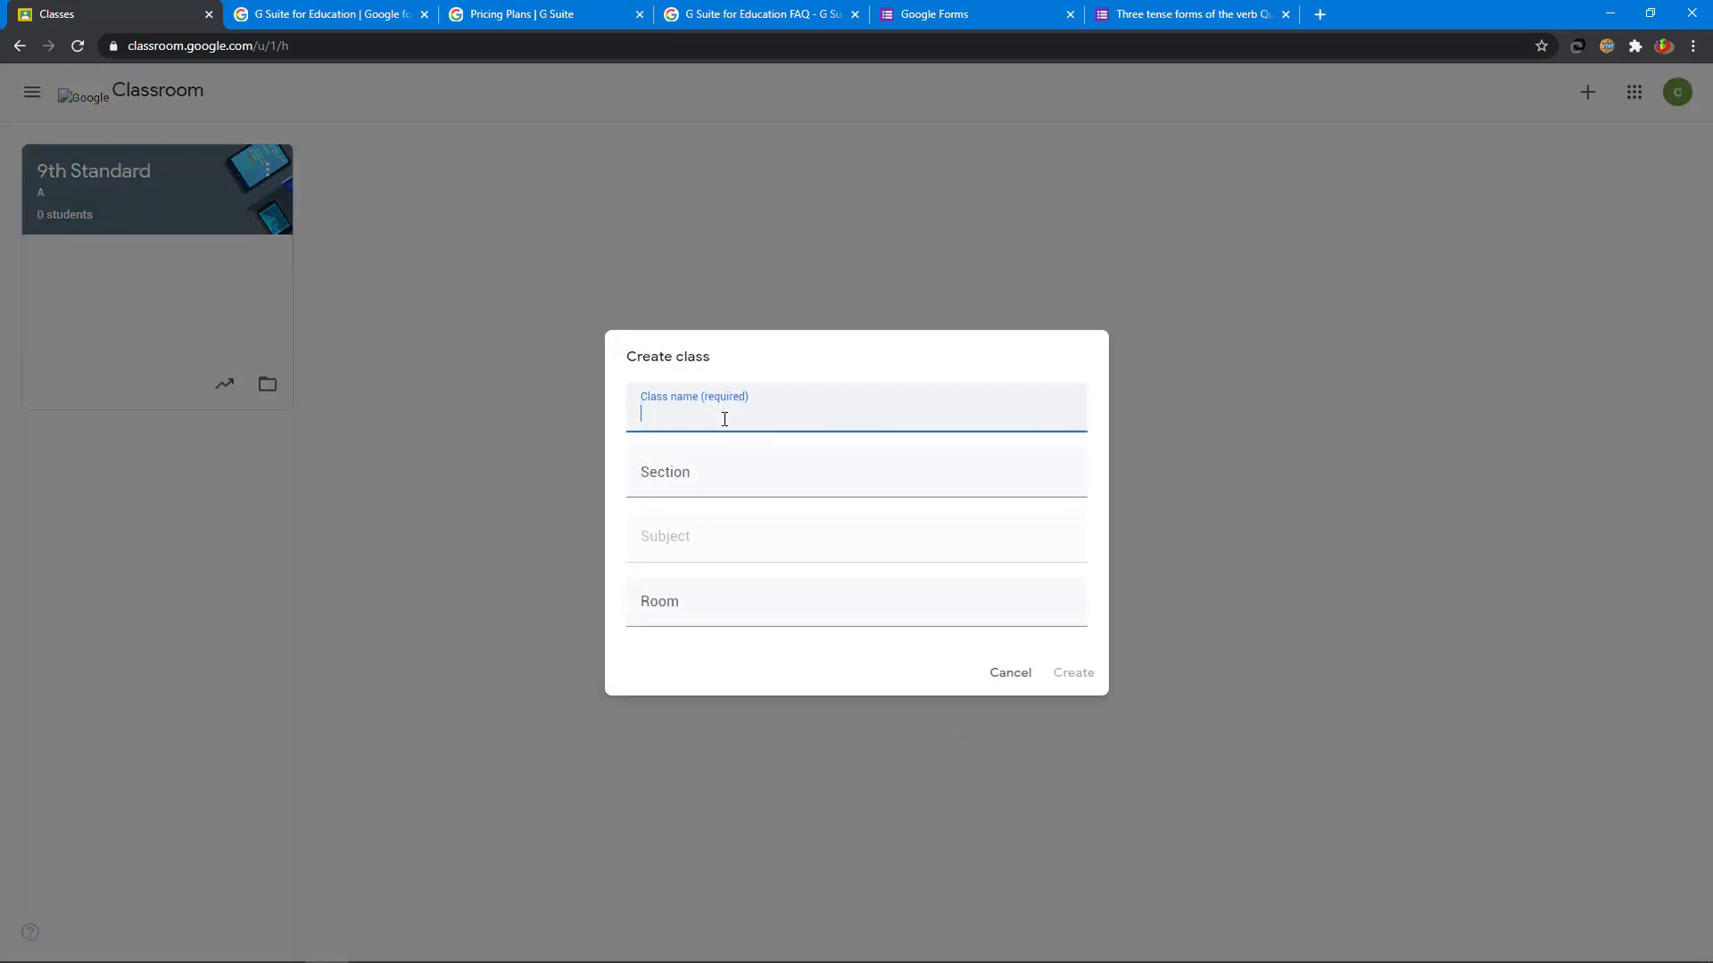
text(8th Standard)
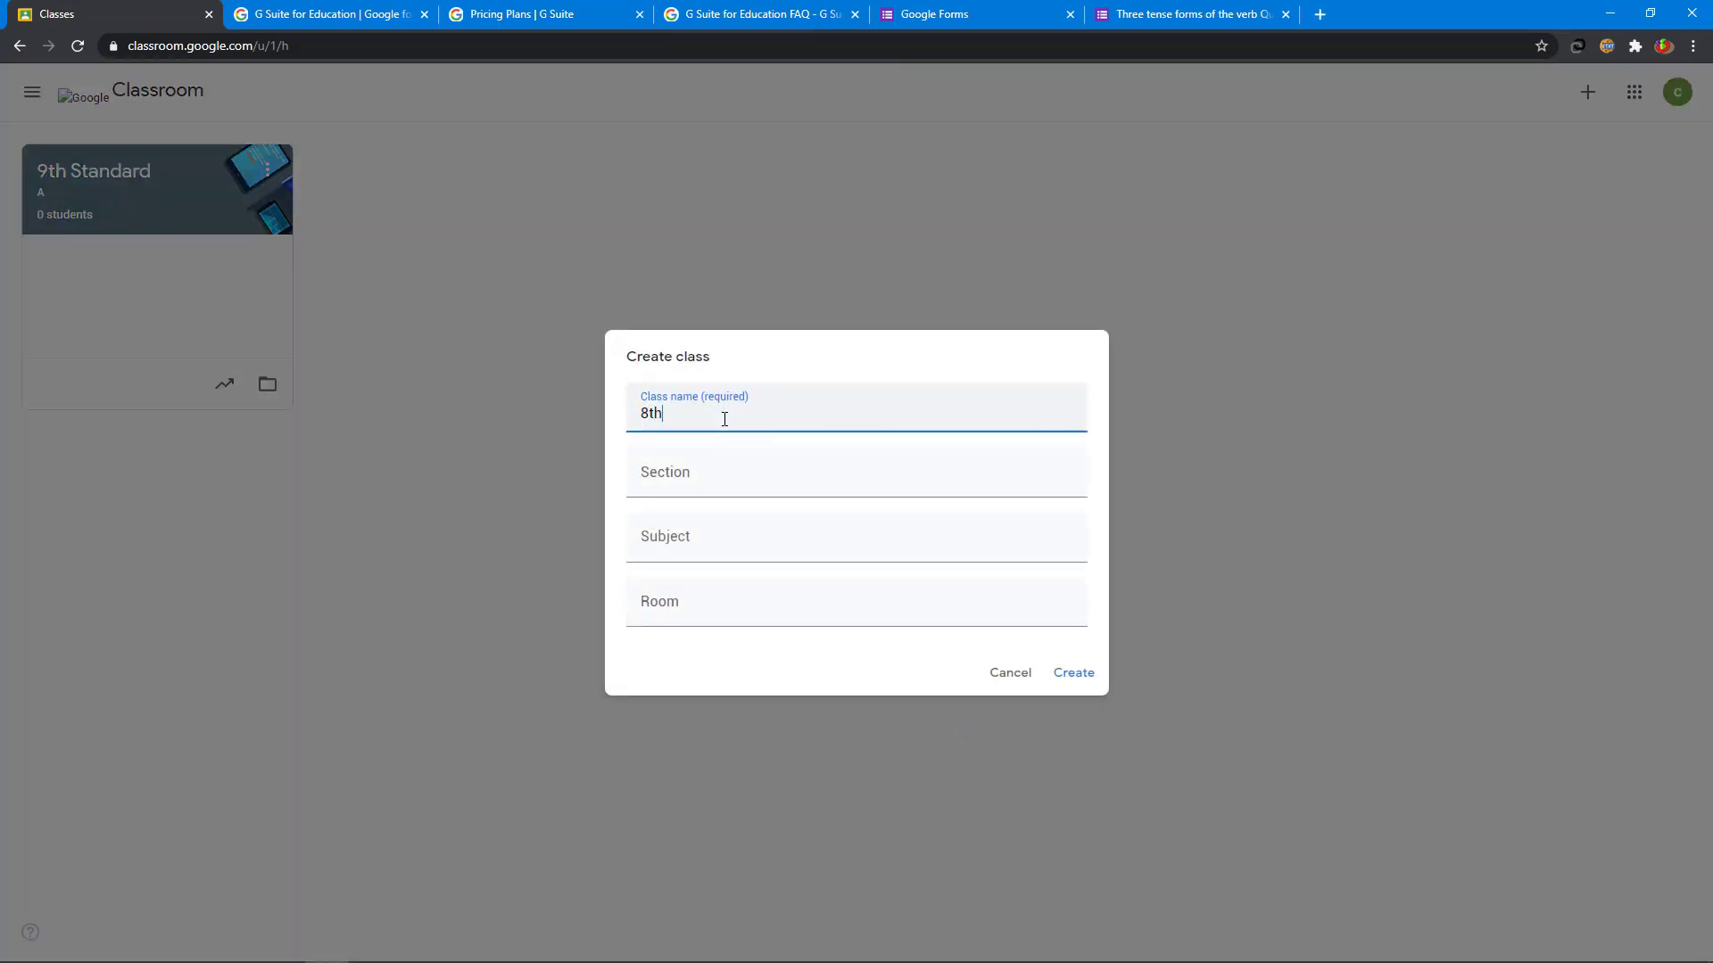
click(686, 486)
text(B)
click(685, 548)
text(So)
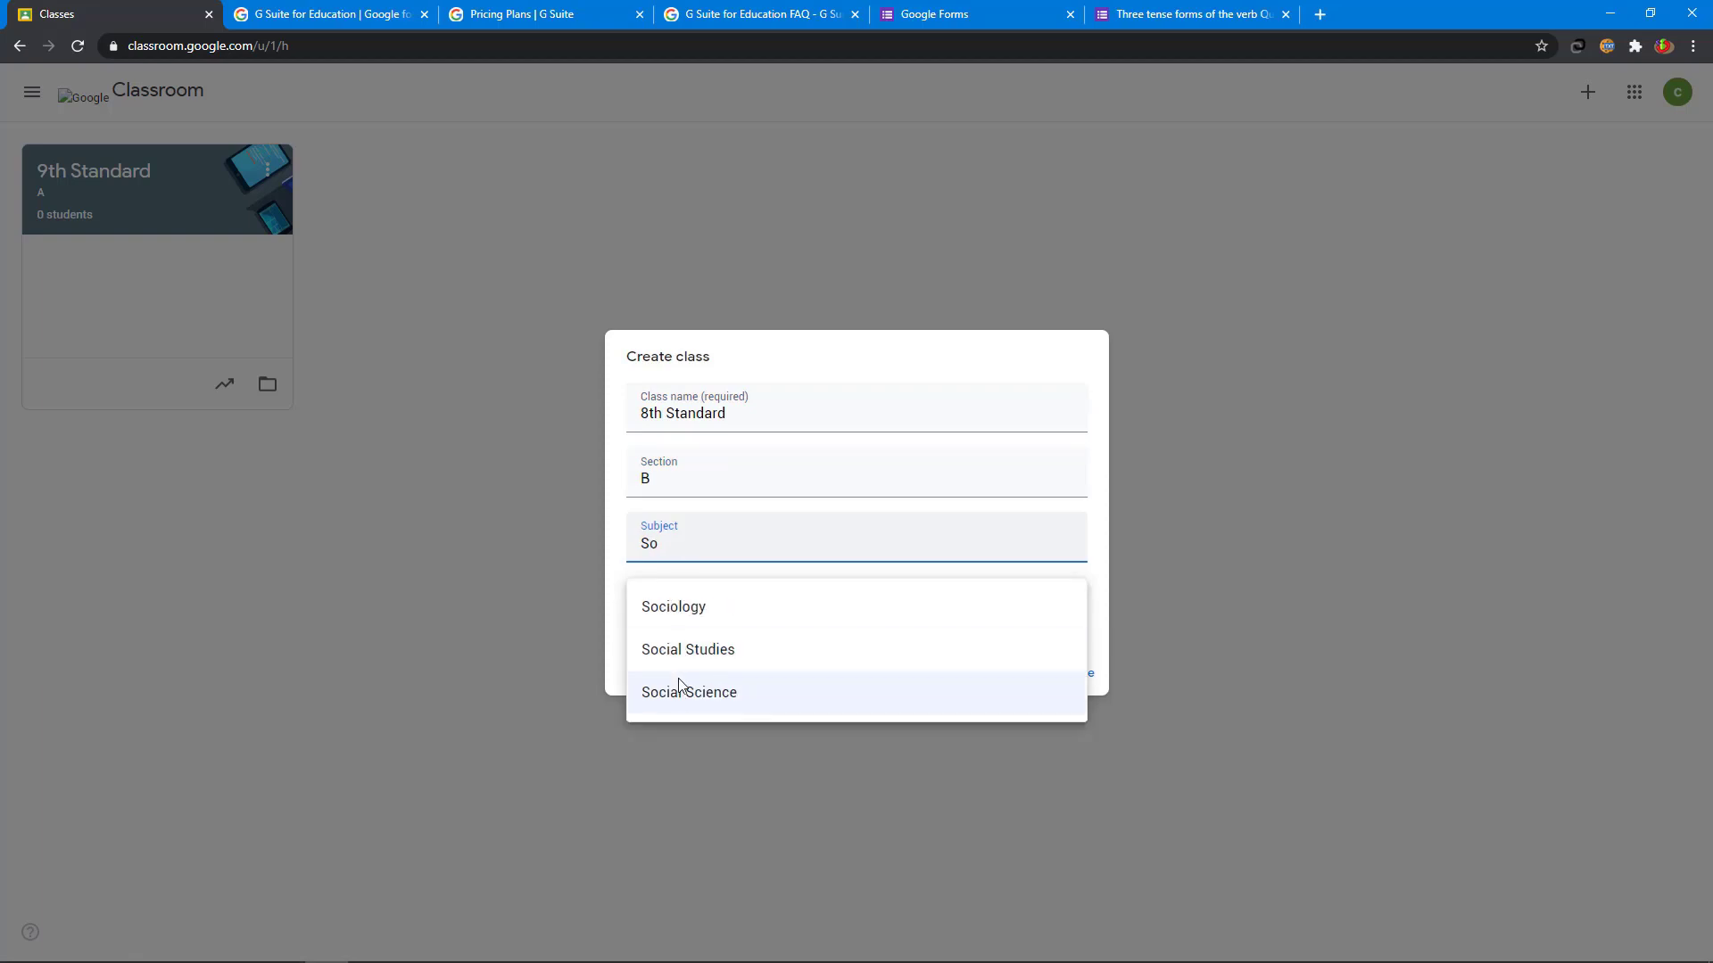
click(683, 691)
click(692, 610)
text(10)
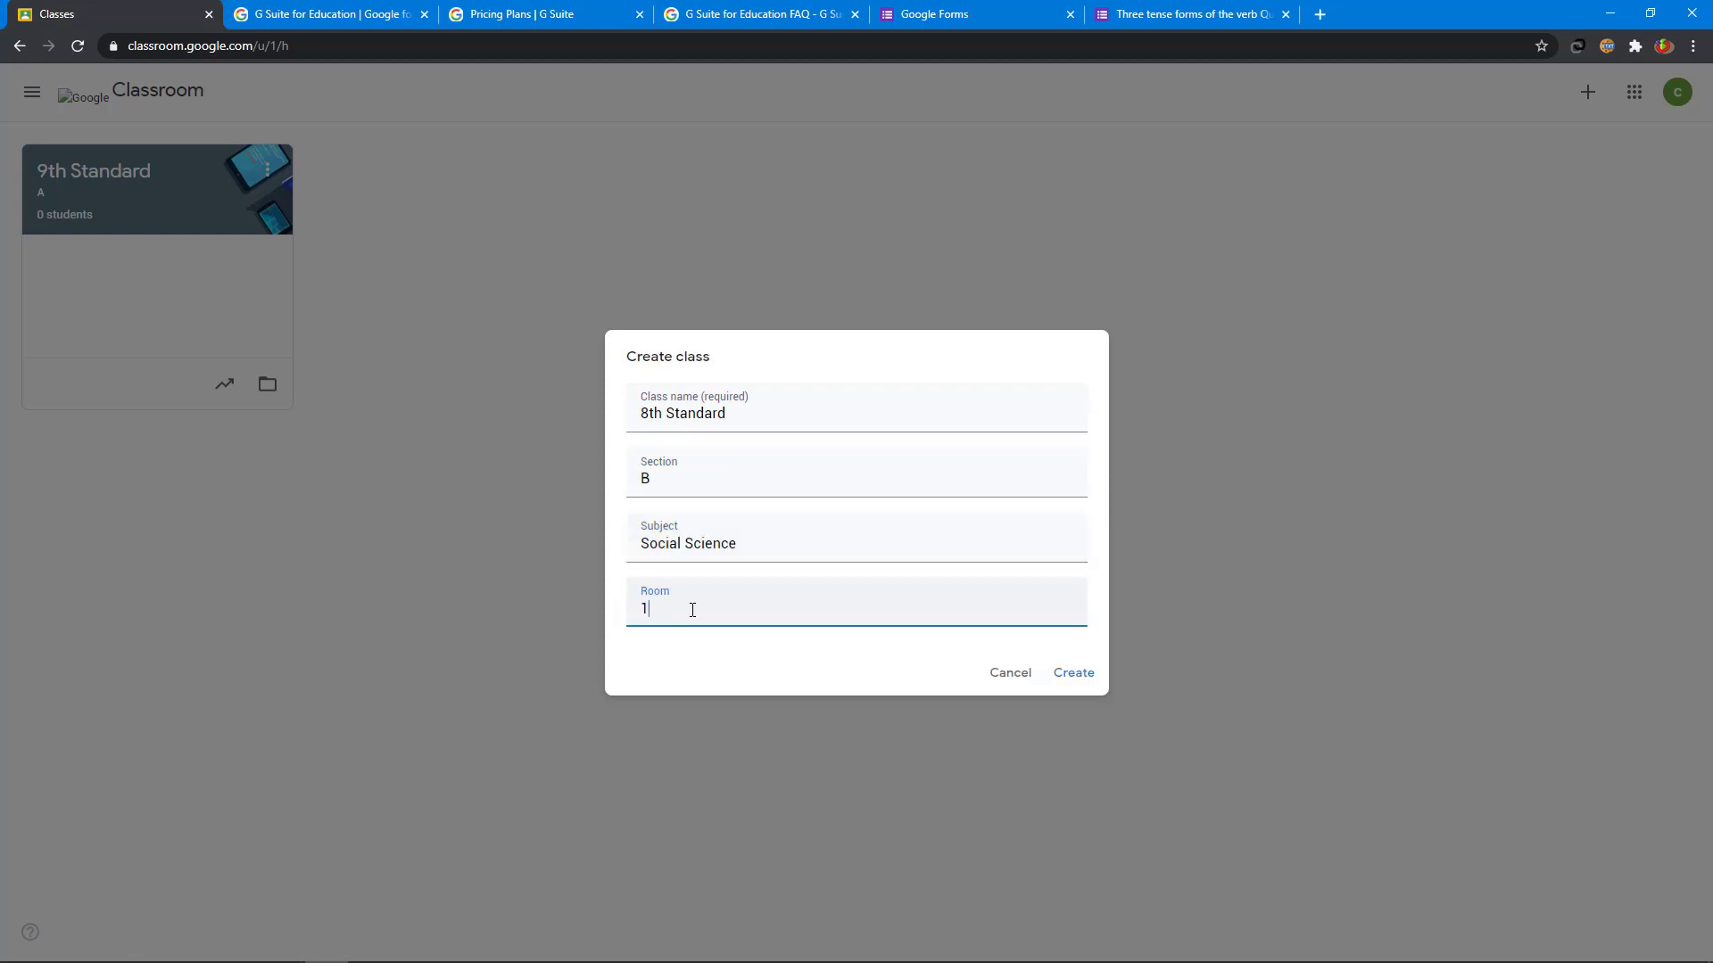
click(1089, 678)
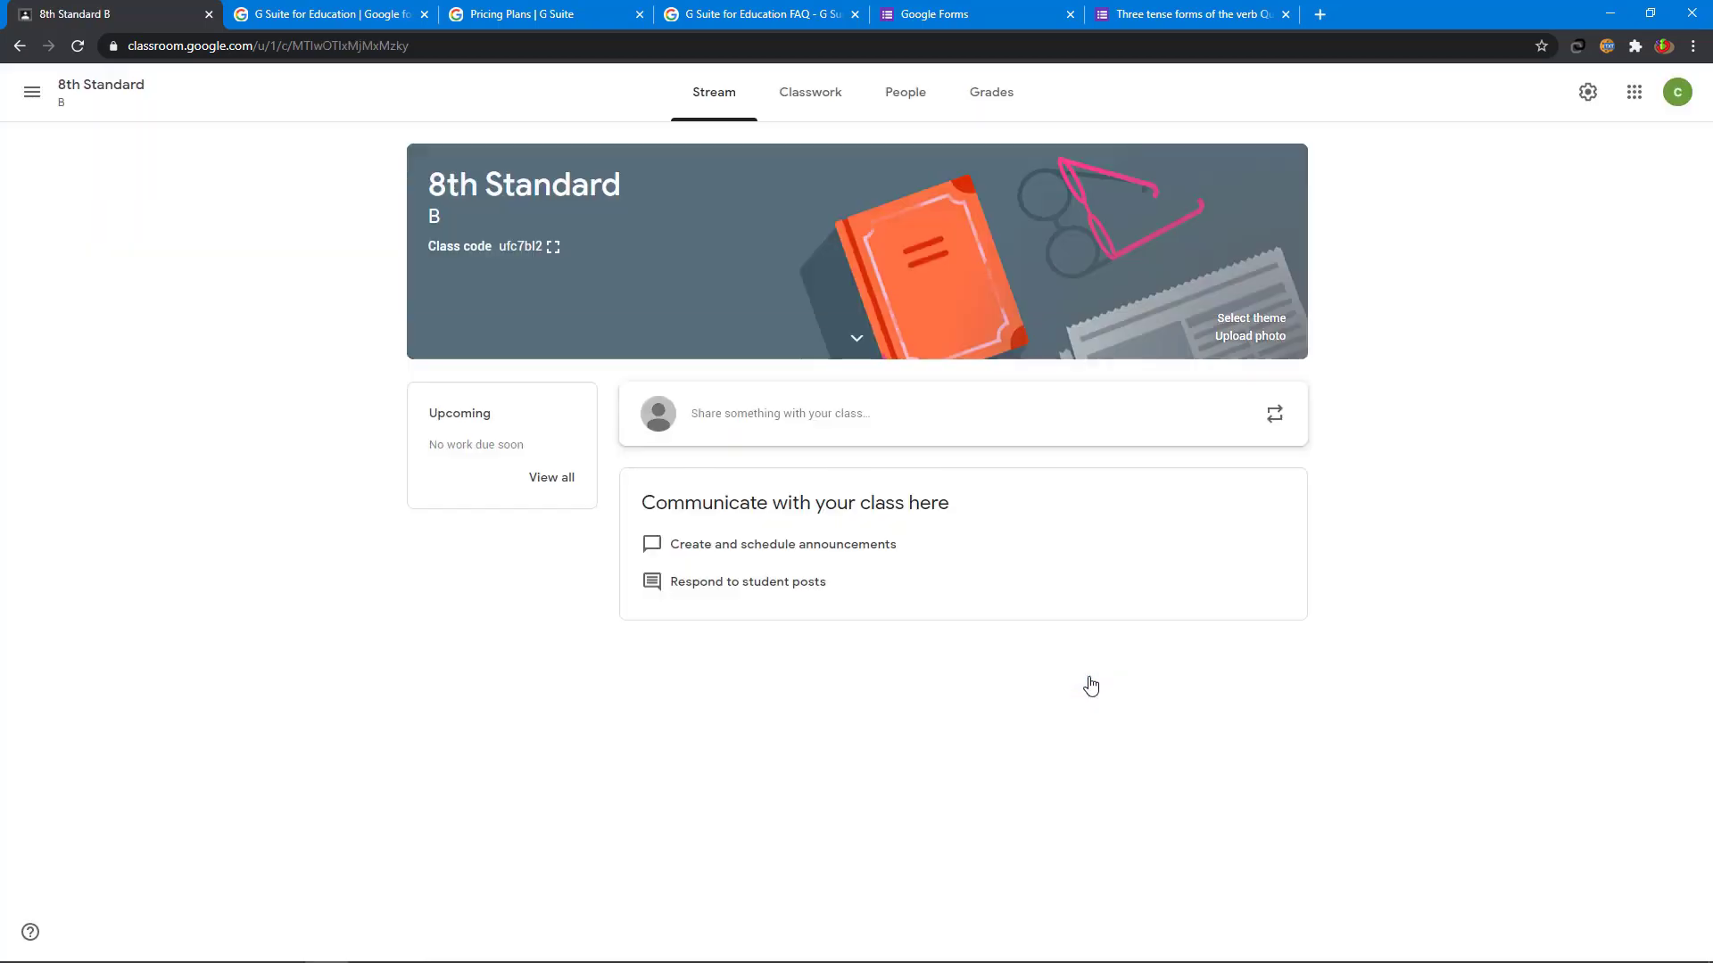
- Archive the 8th Standard class from its card's options on the Classes page
click(33, 98)
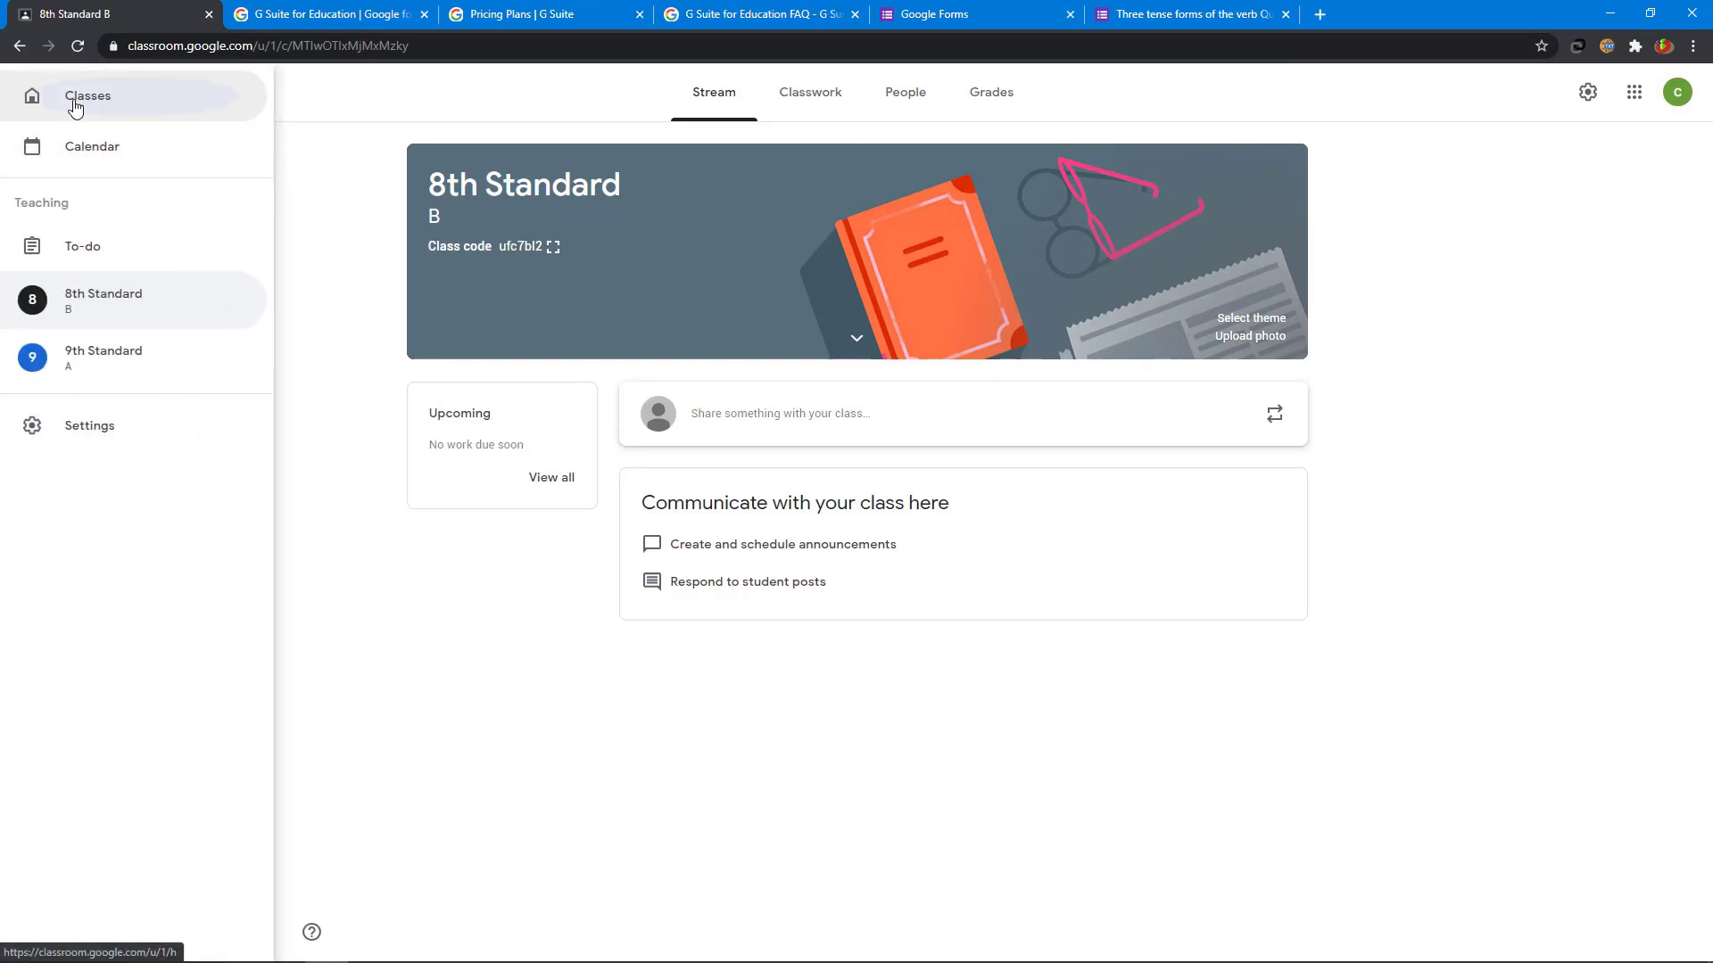
click(75, 107)
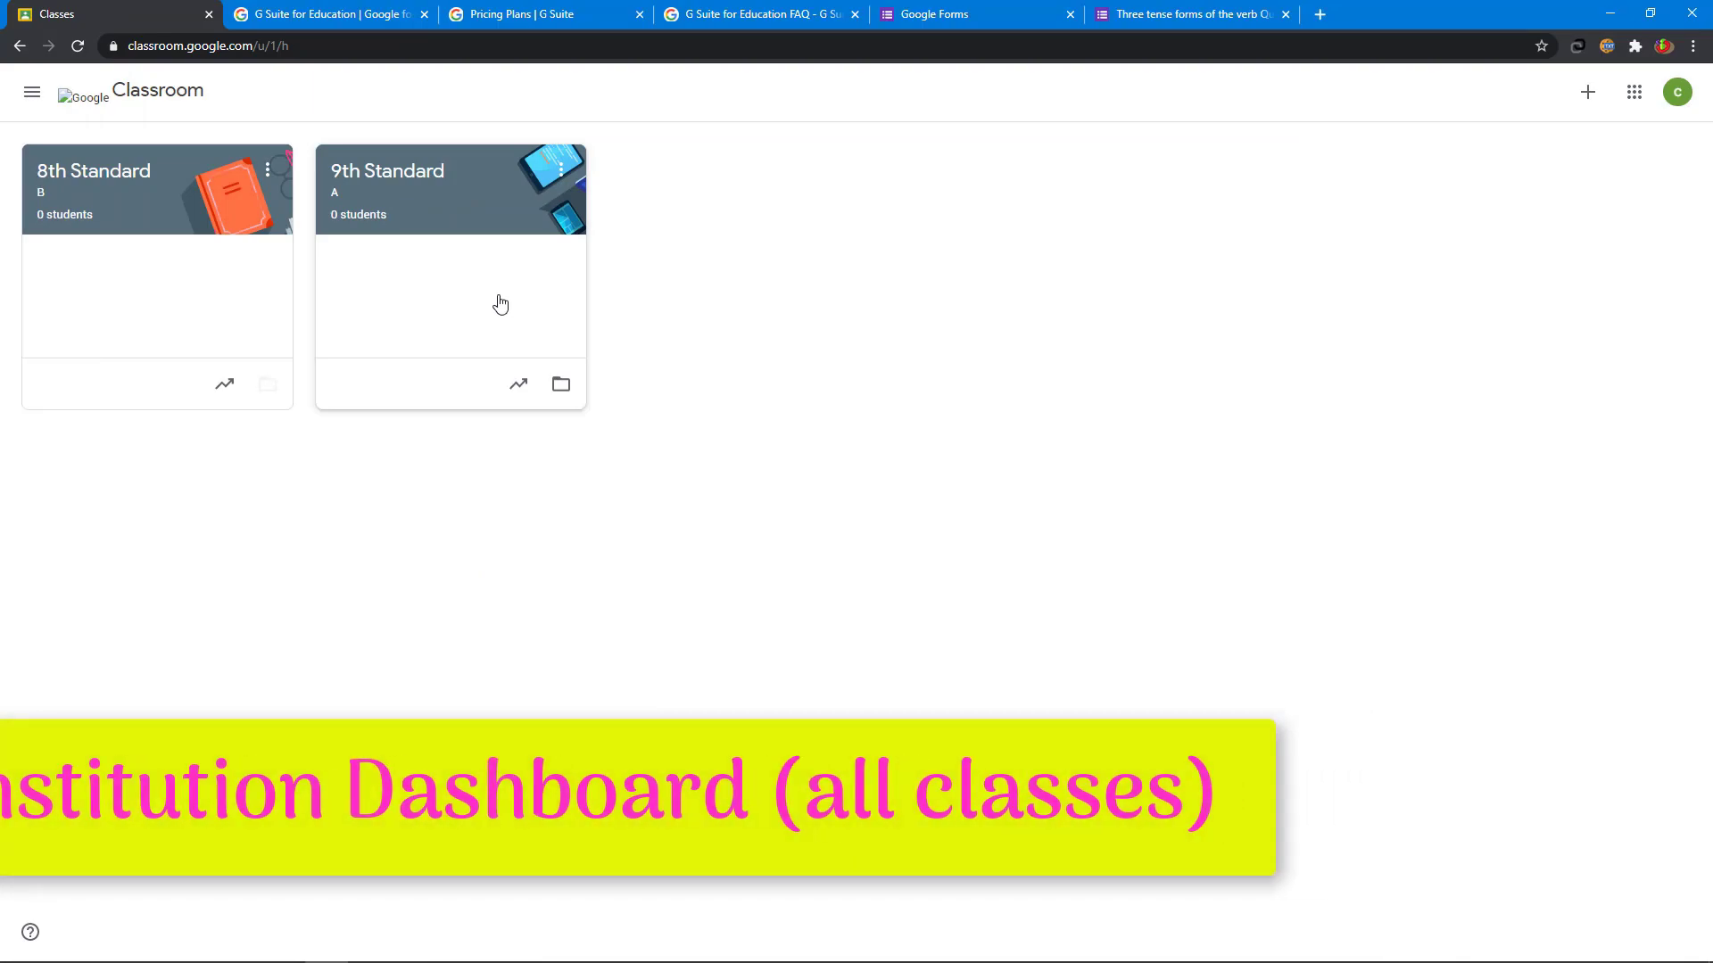
click(269, 172)
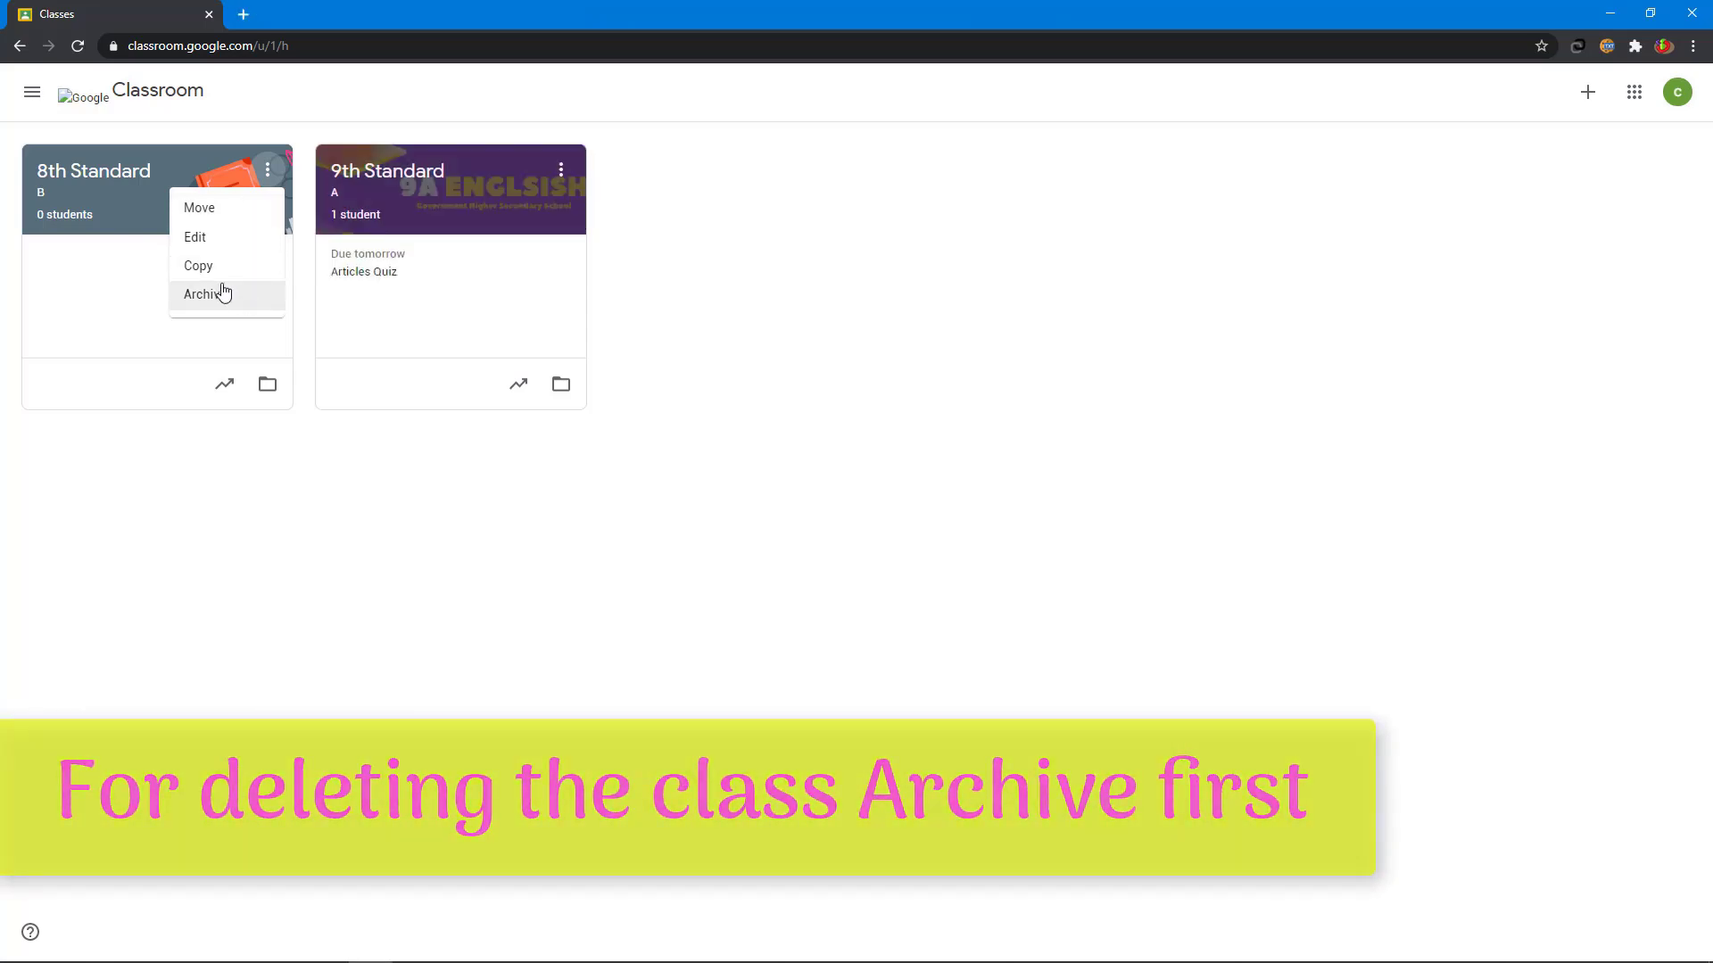
click(223, 294)
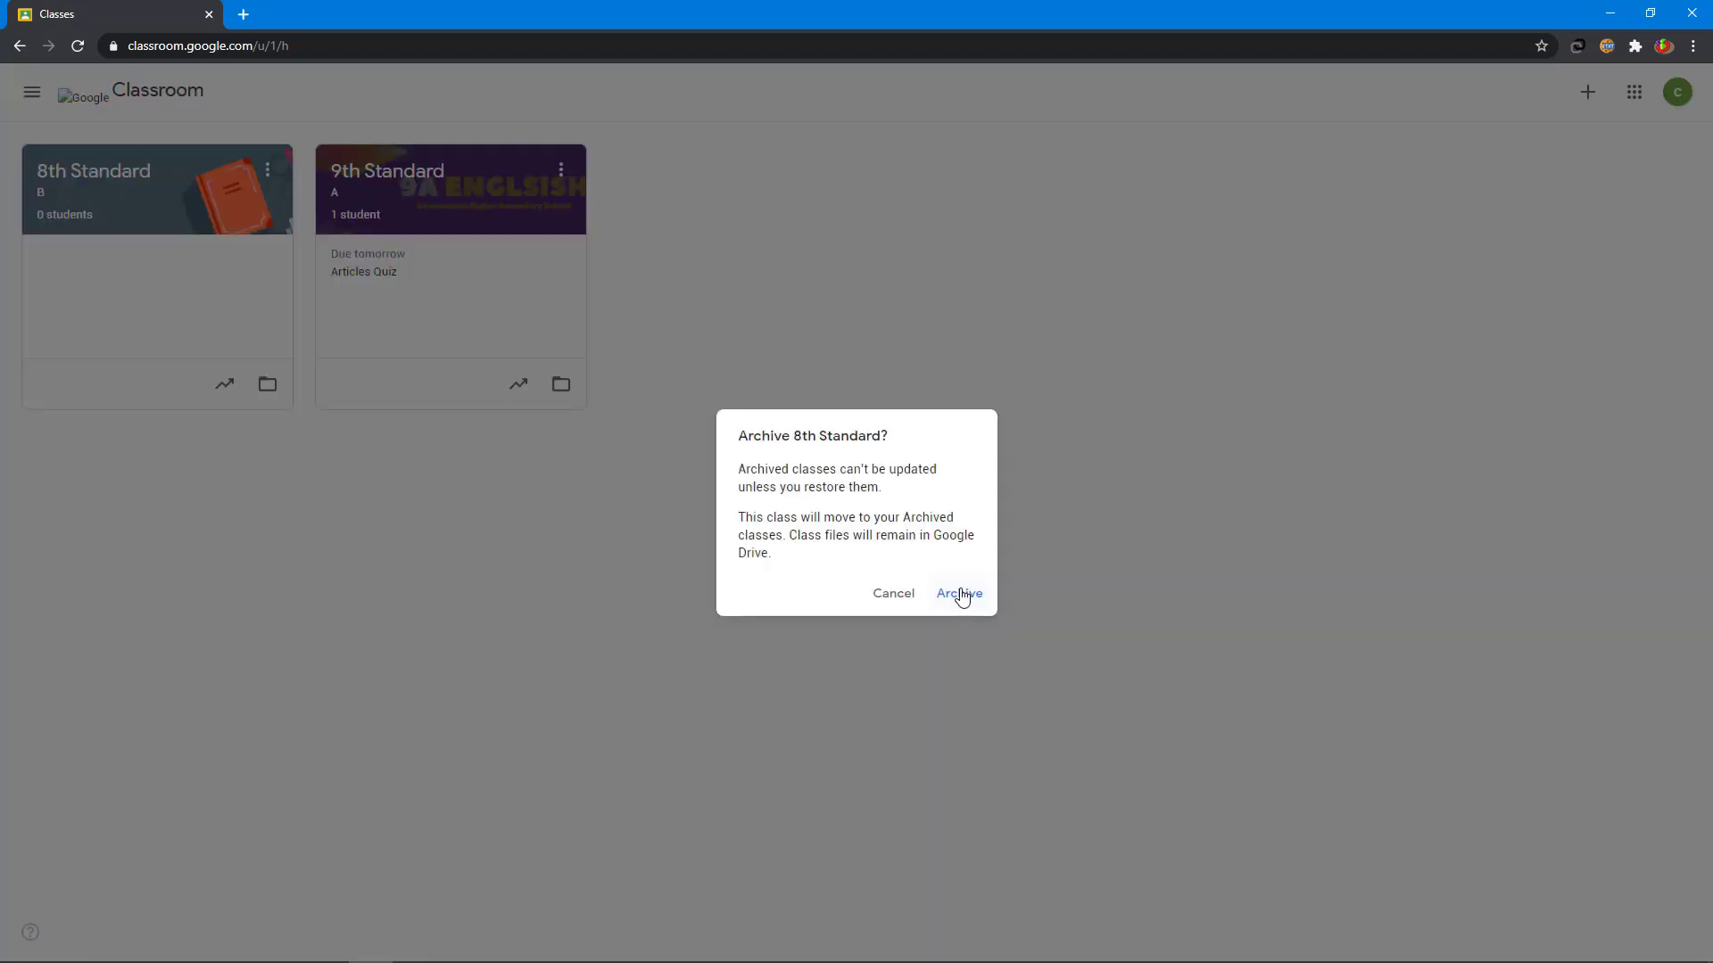
click(959, 595)
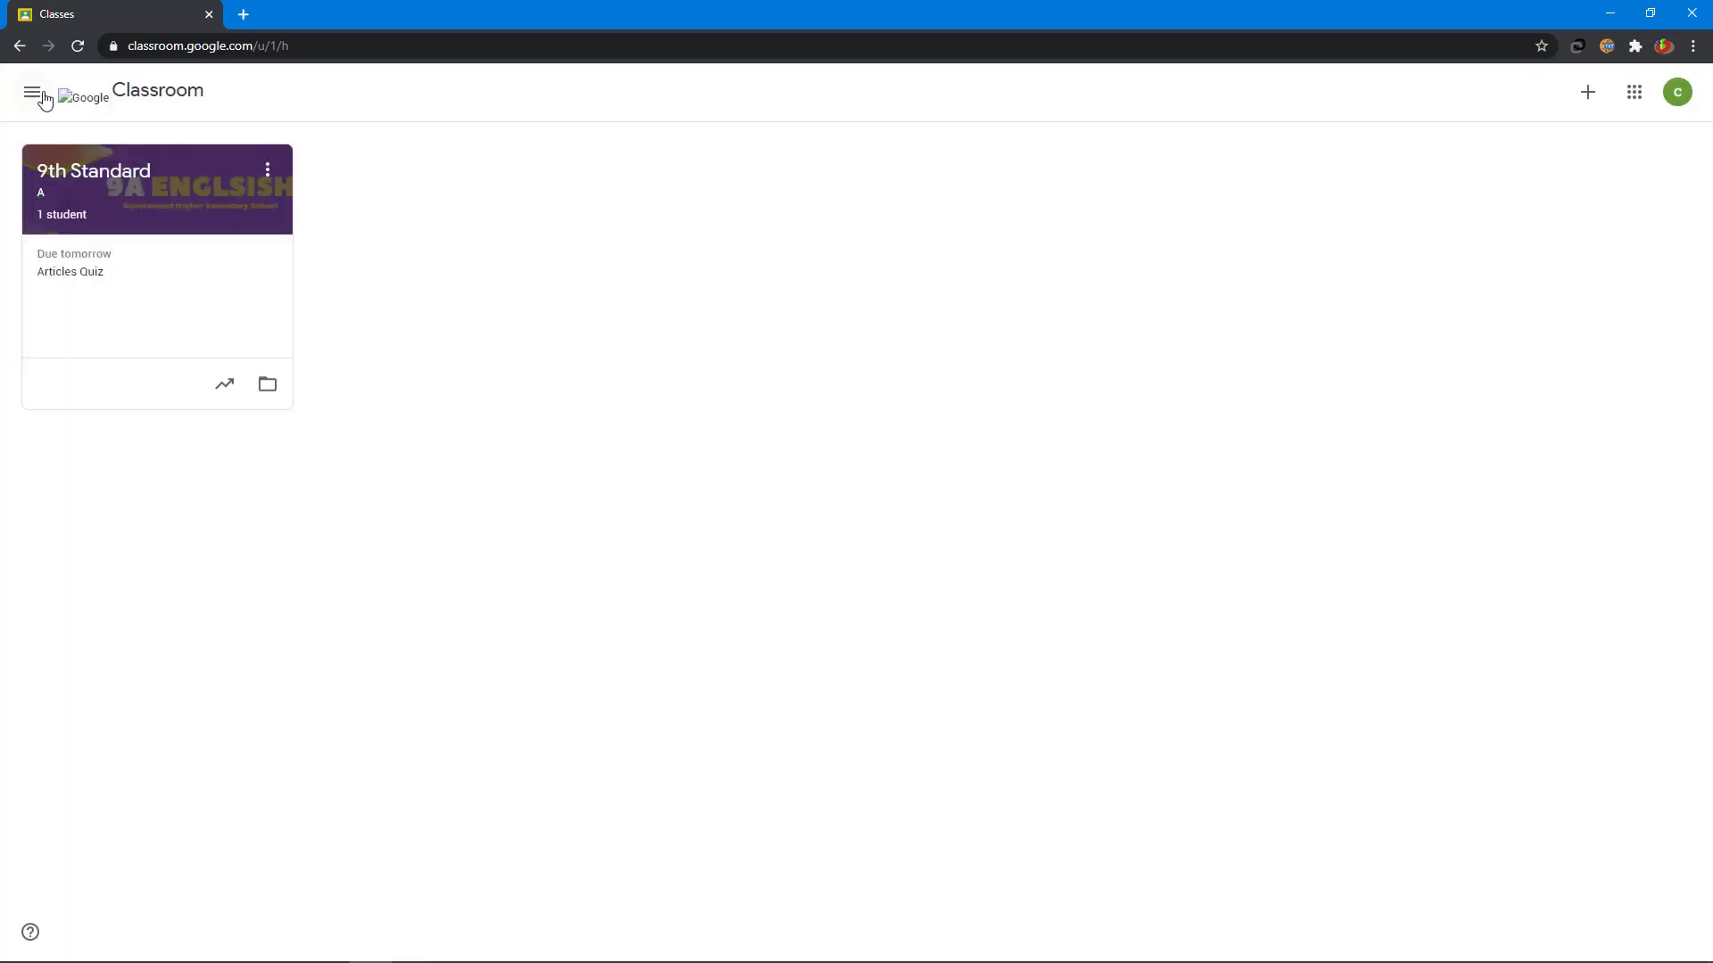
- Restore the 8th Standard class from Archived classes
click(33, 97)
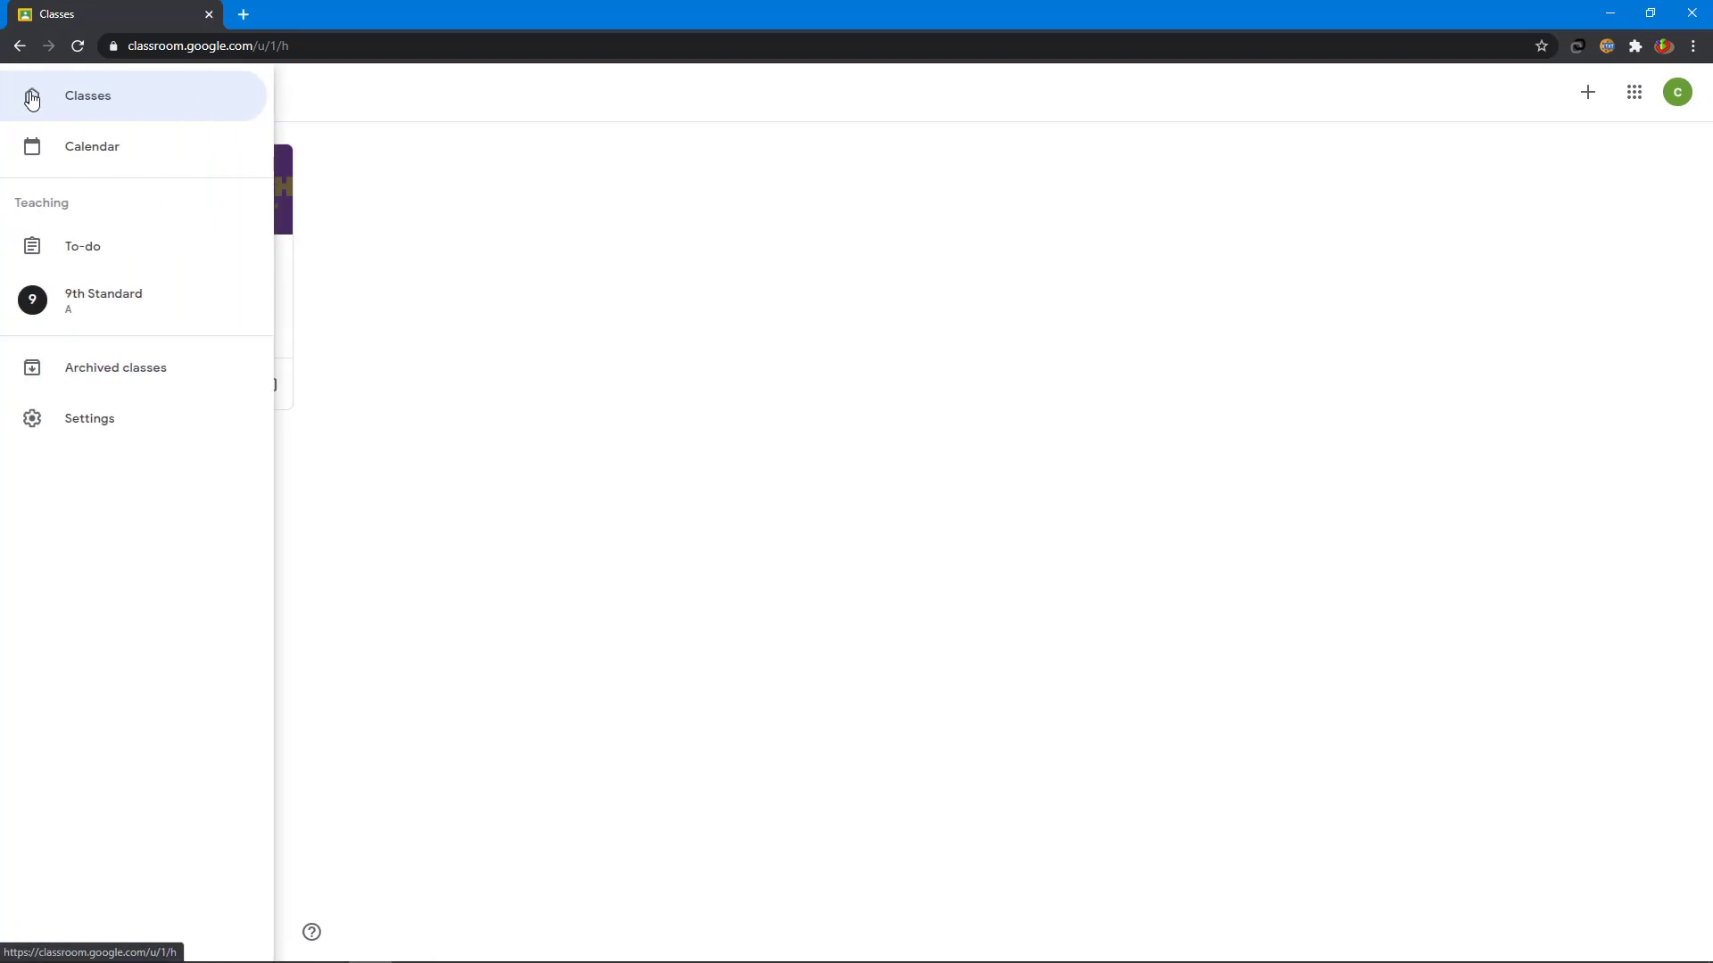
click(100, 383)
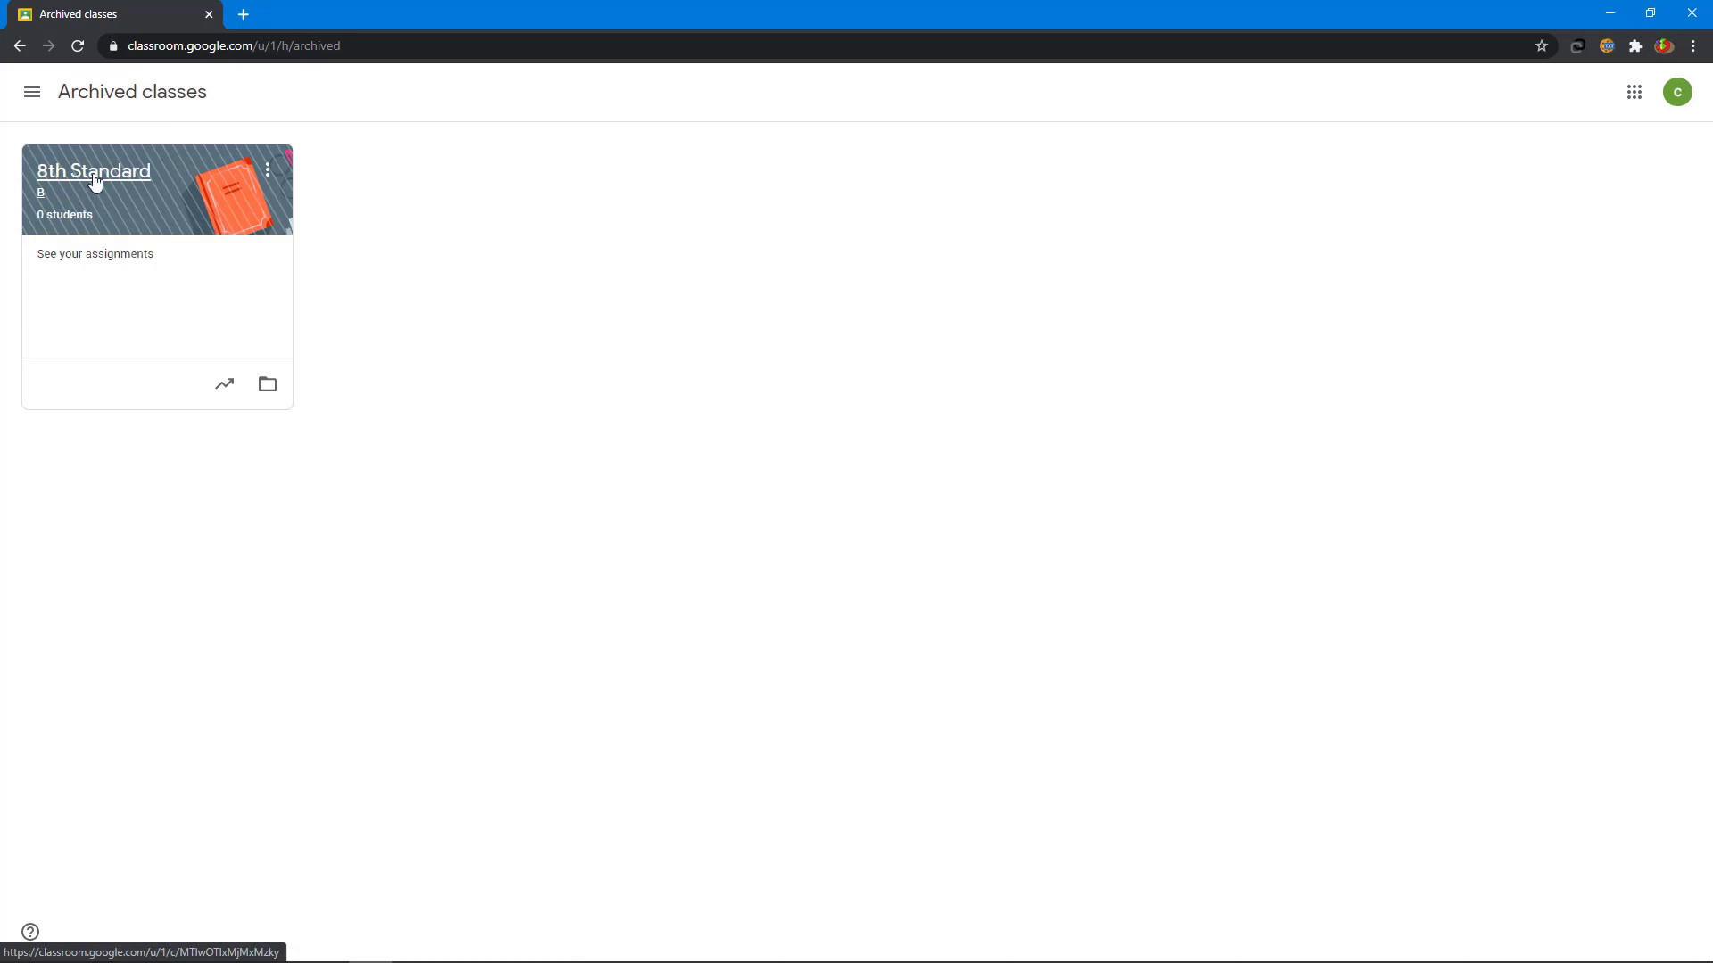
click(266, 171)
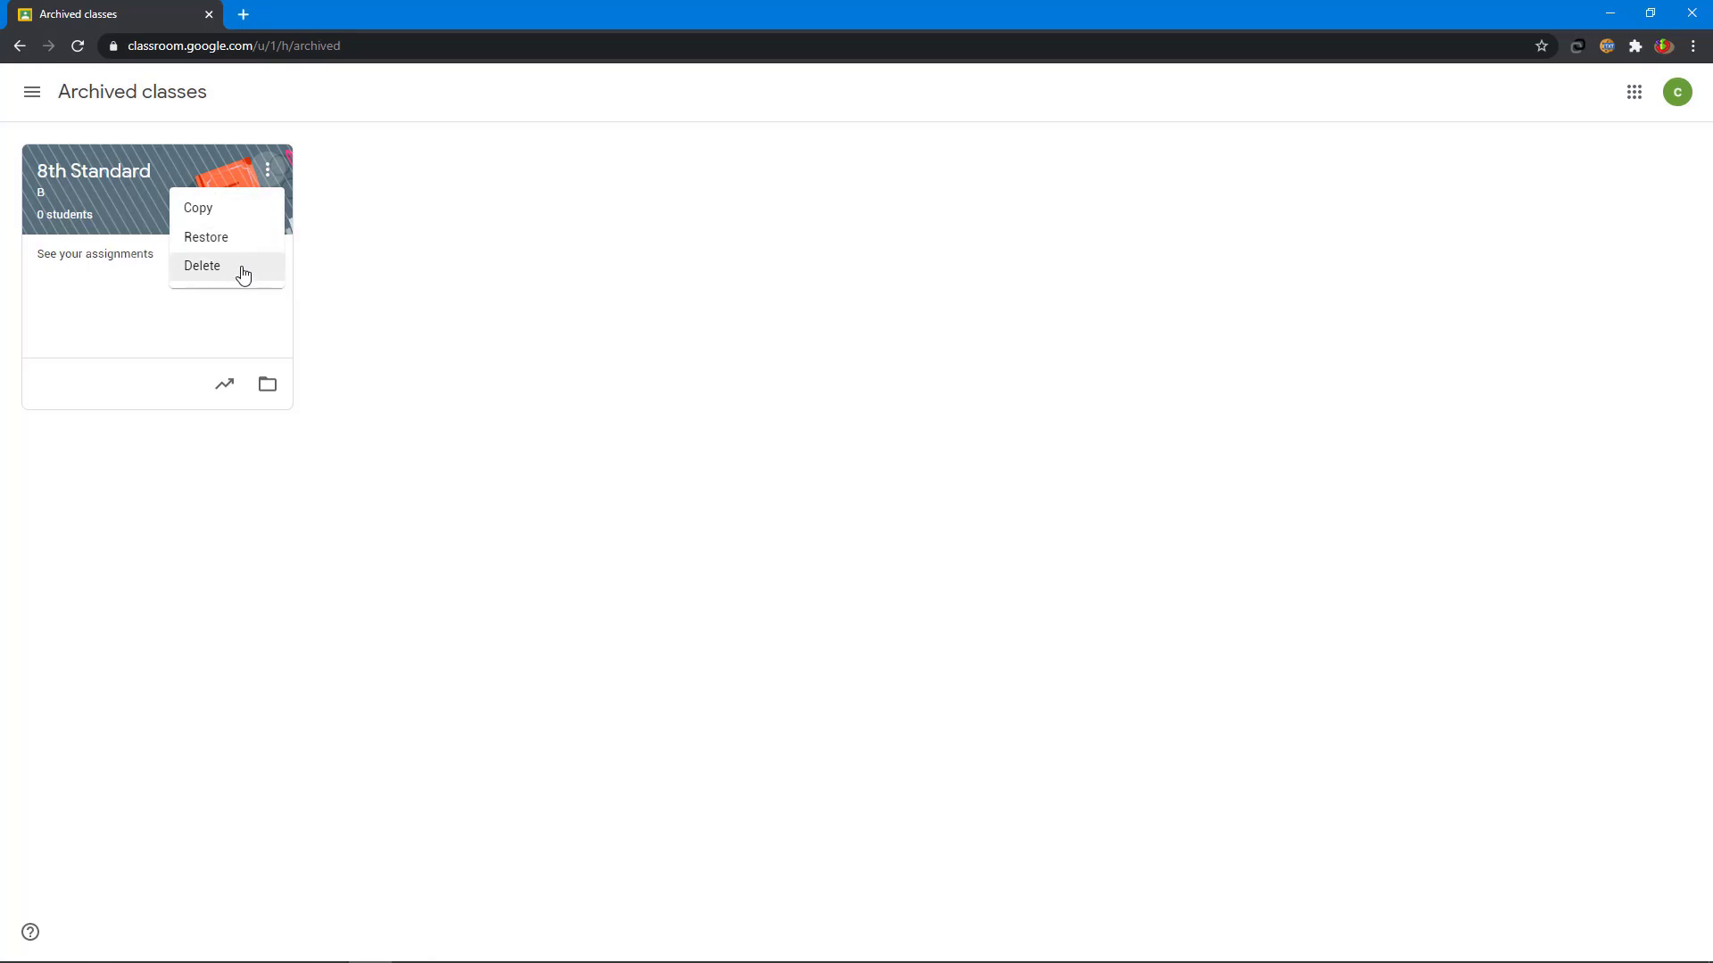
click(218, 244)
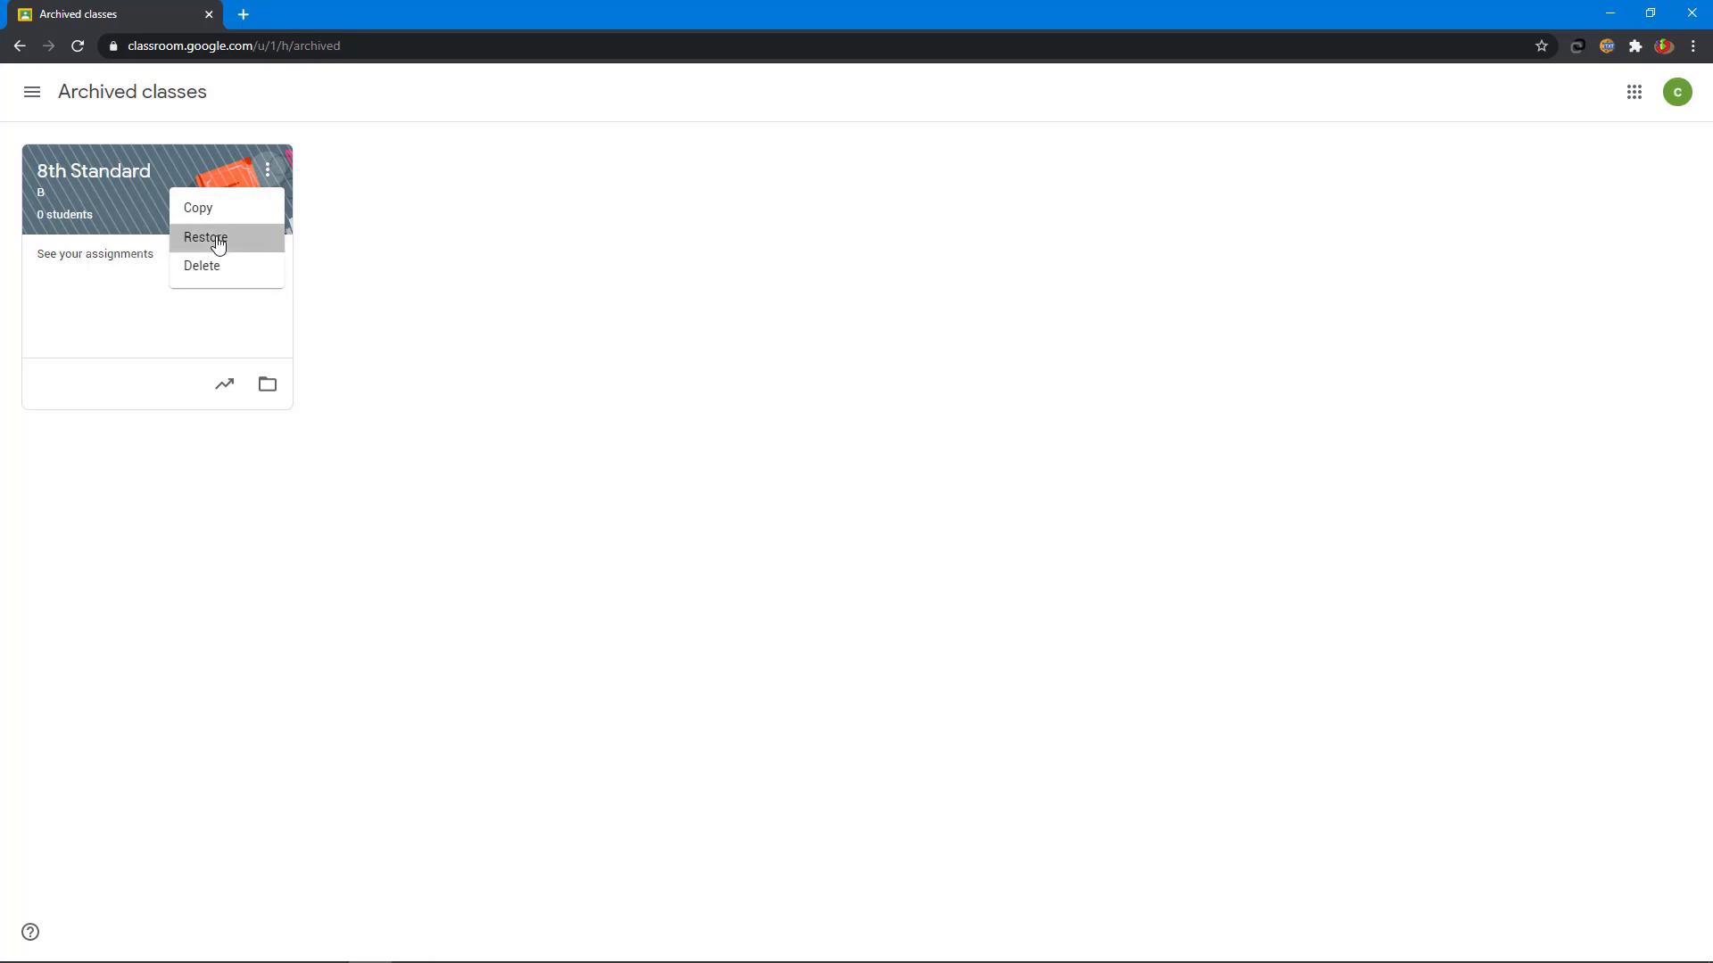
click(967, 585)
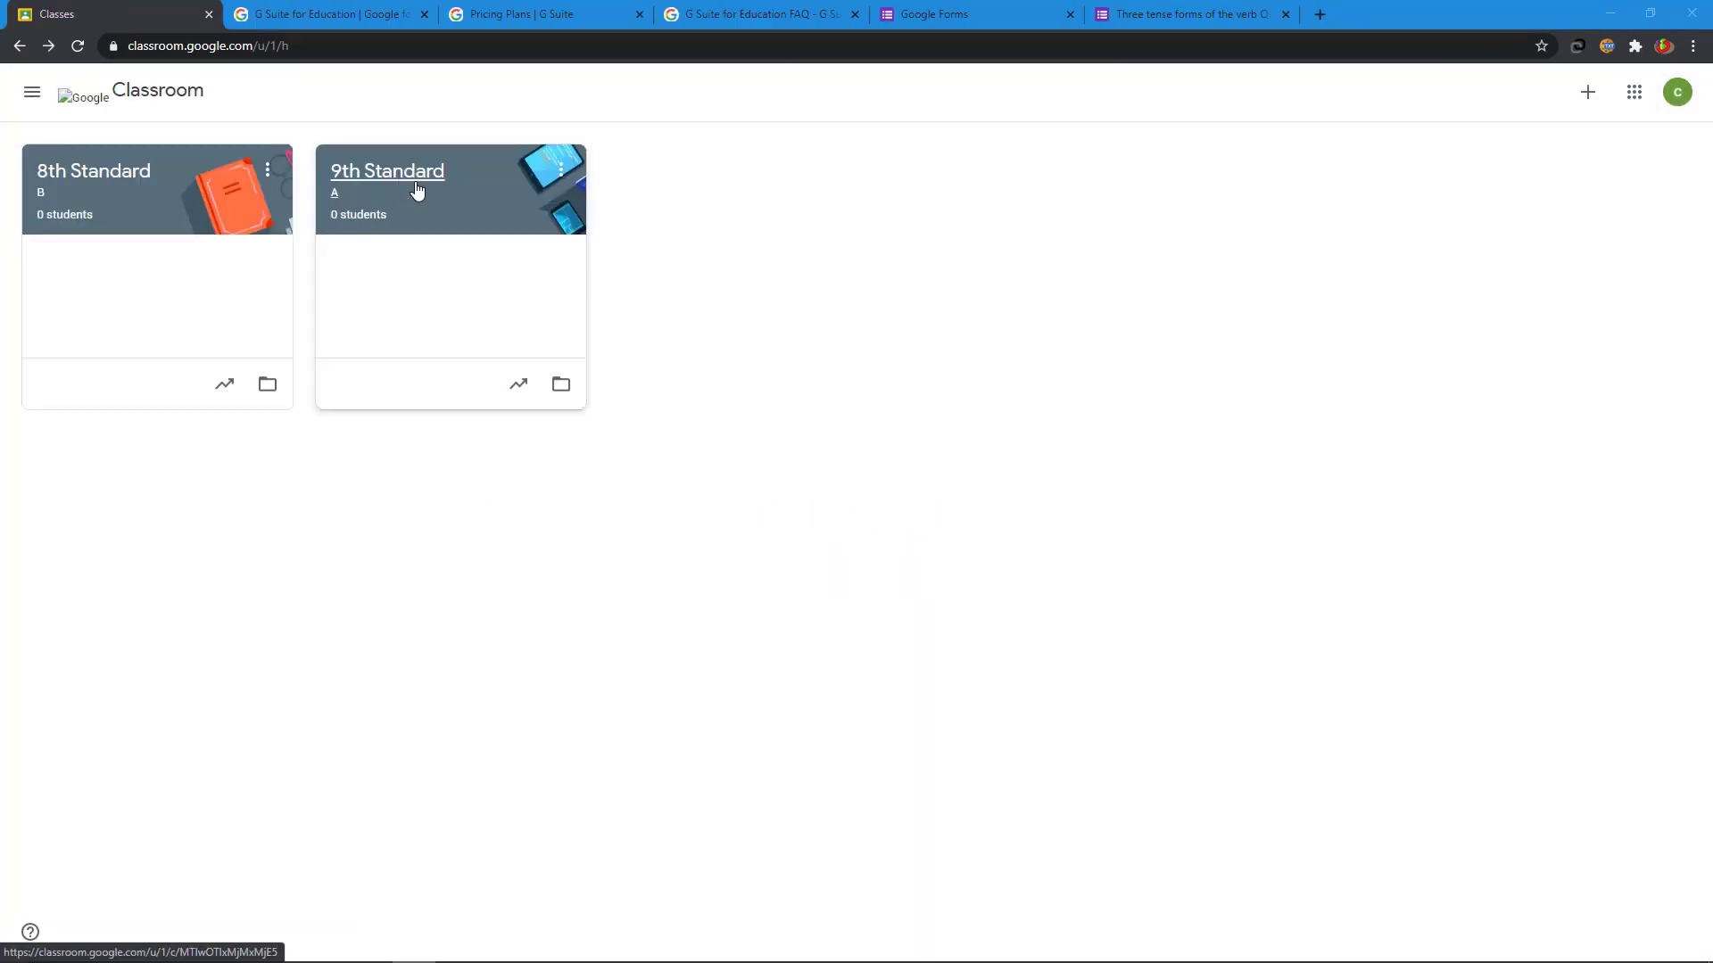
- Upload 1.png (9A ENGLSISH) and apply it as the 9th Standard class theme banner
click(416, 191)
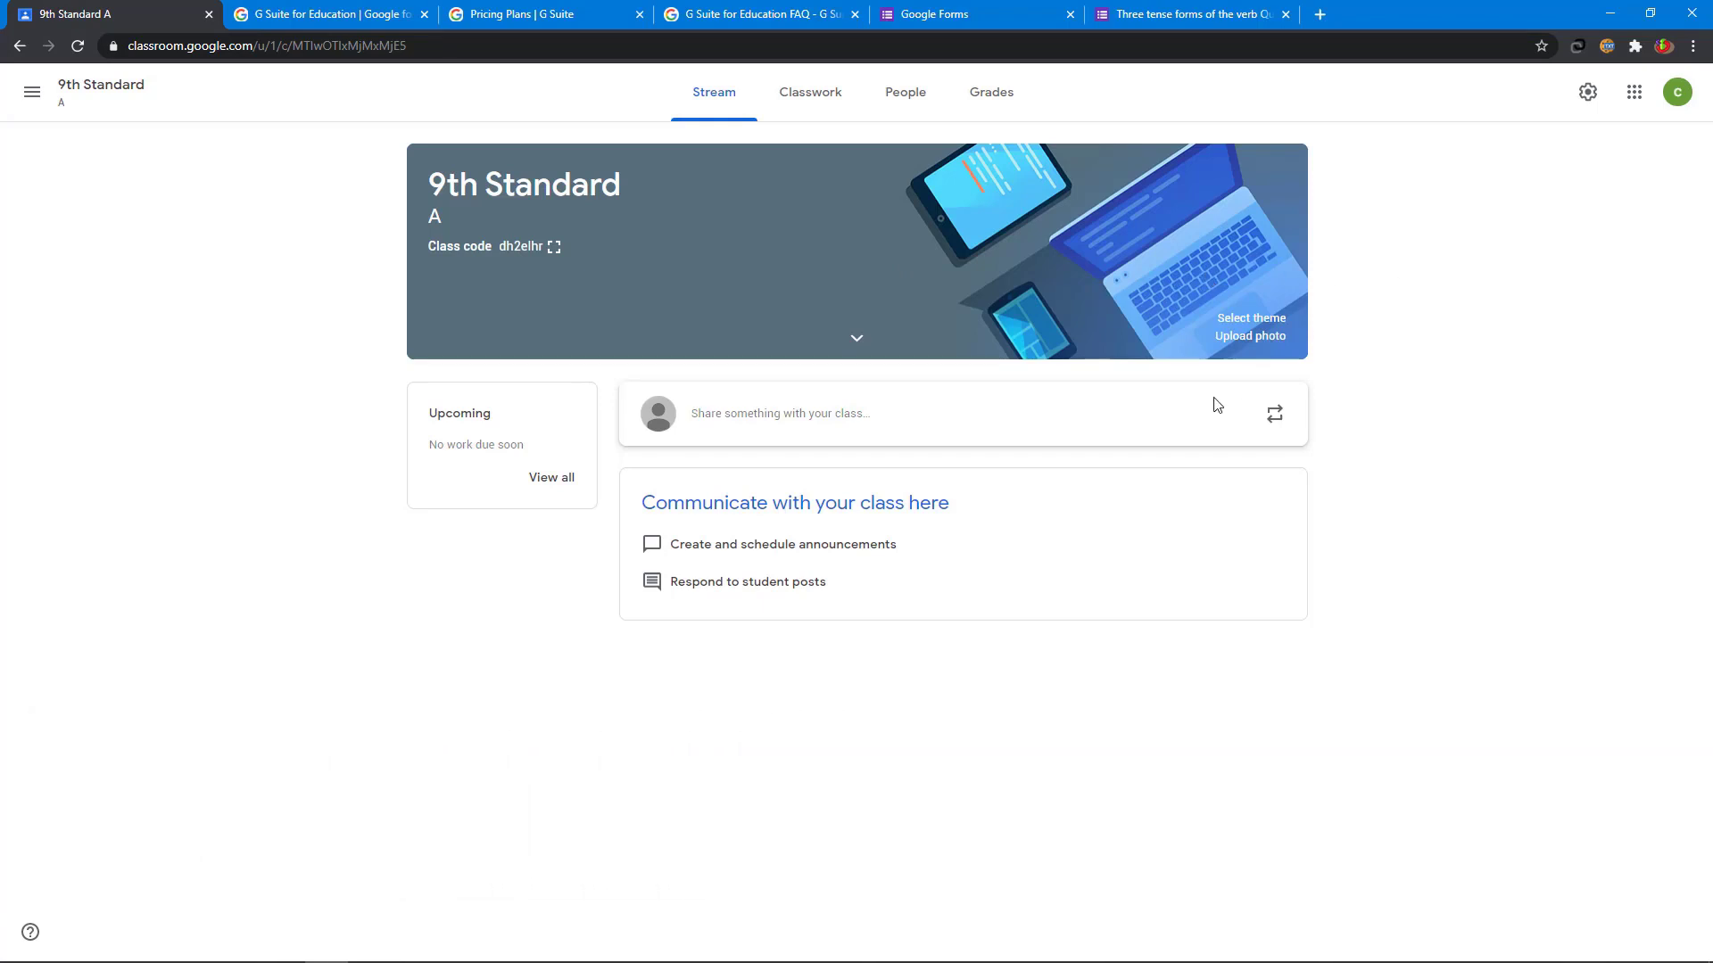
click(1250, 322)
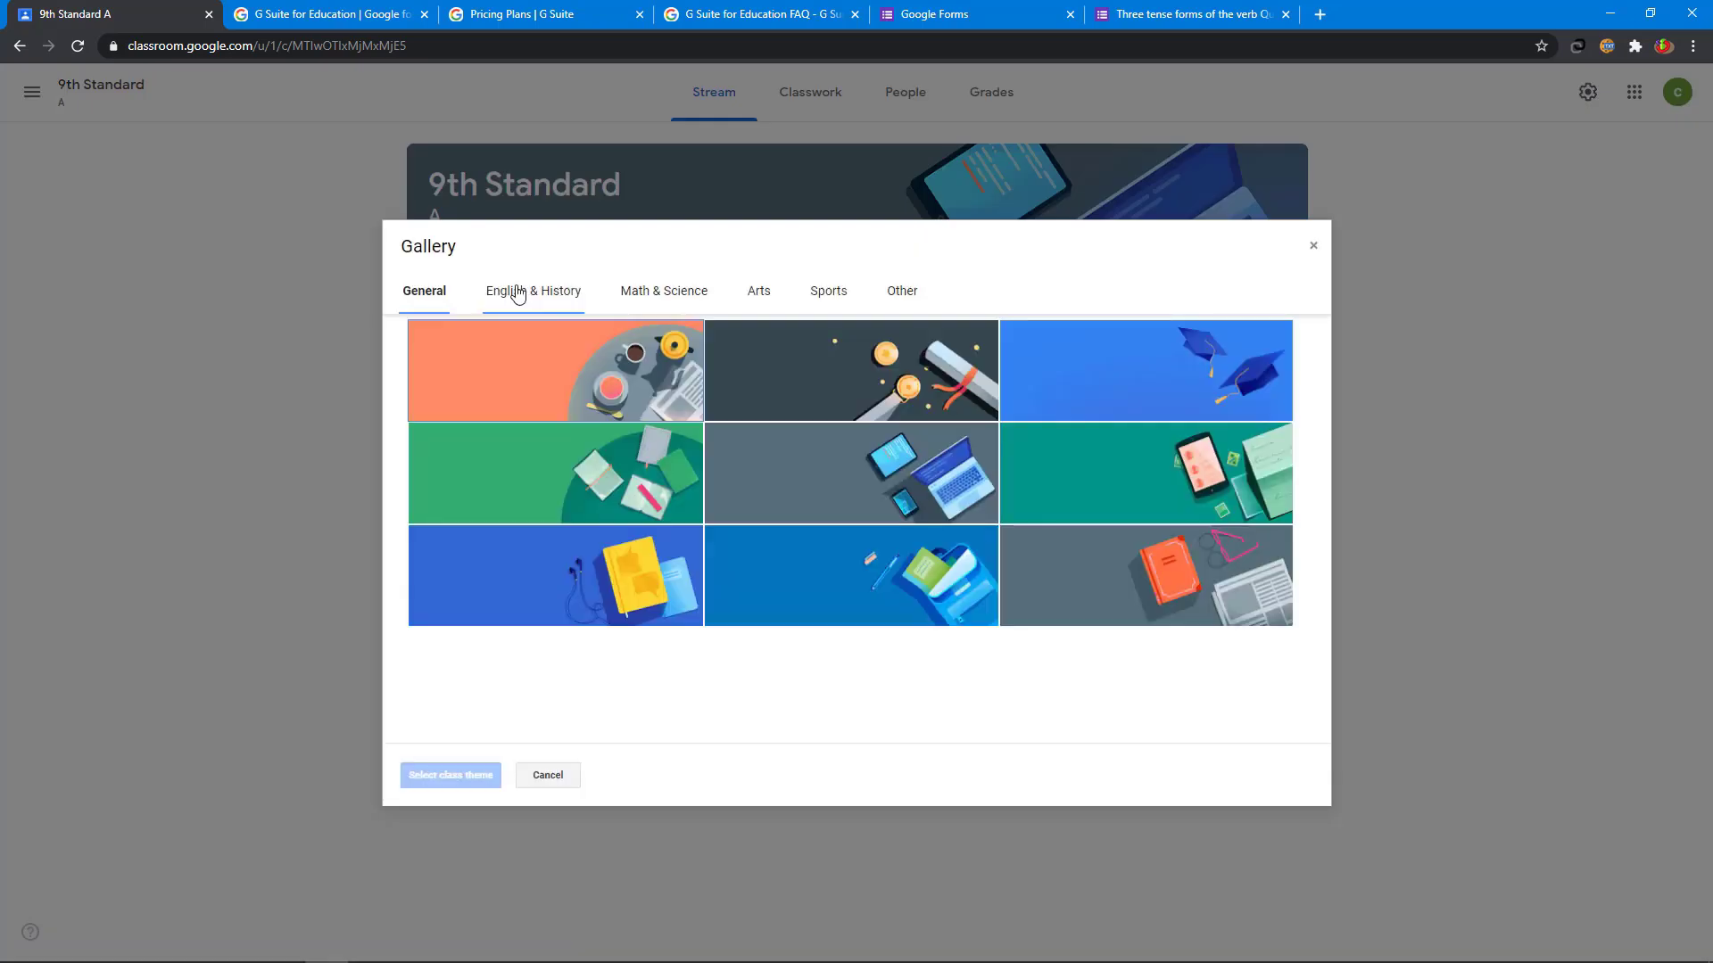
click(517, 292)
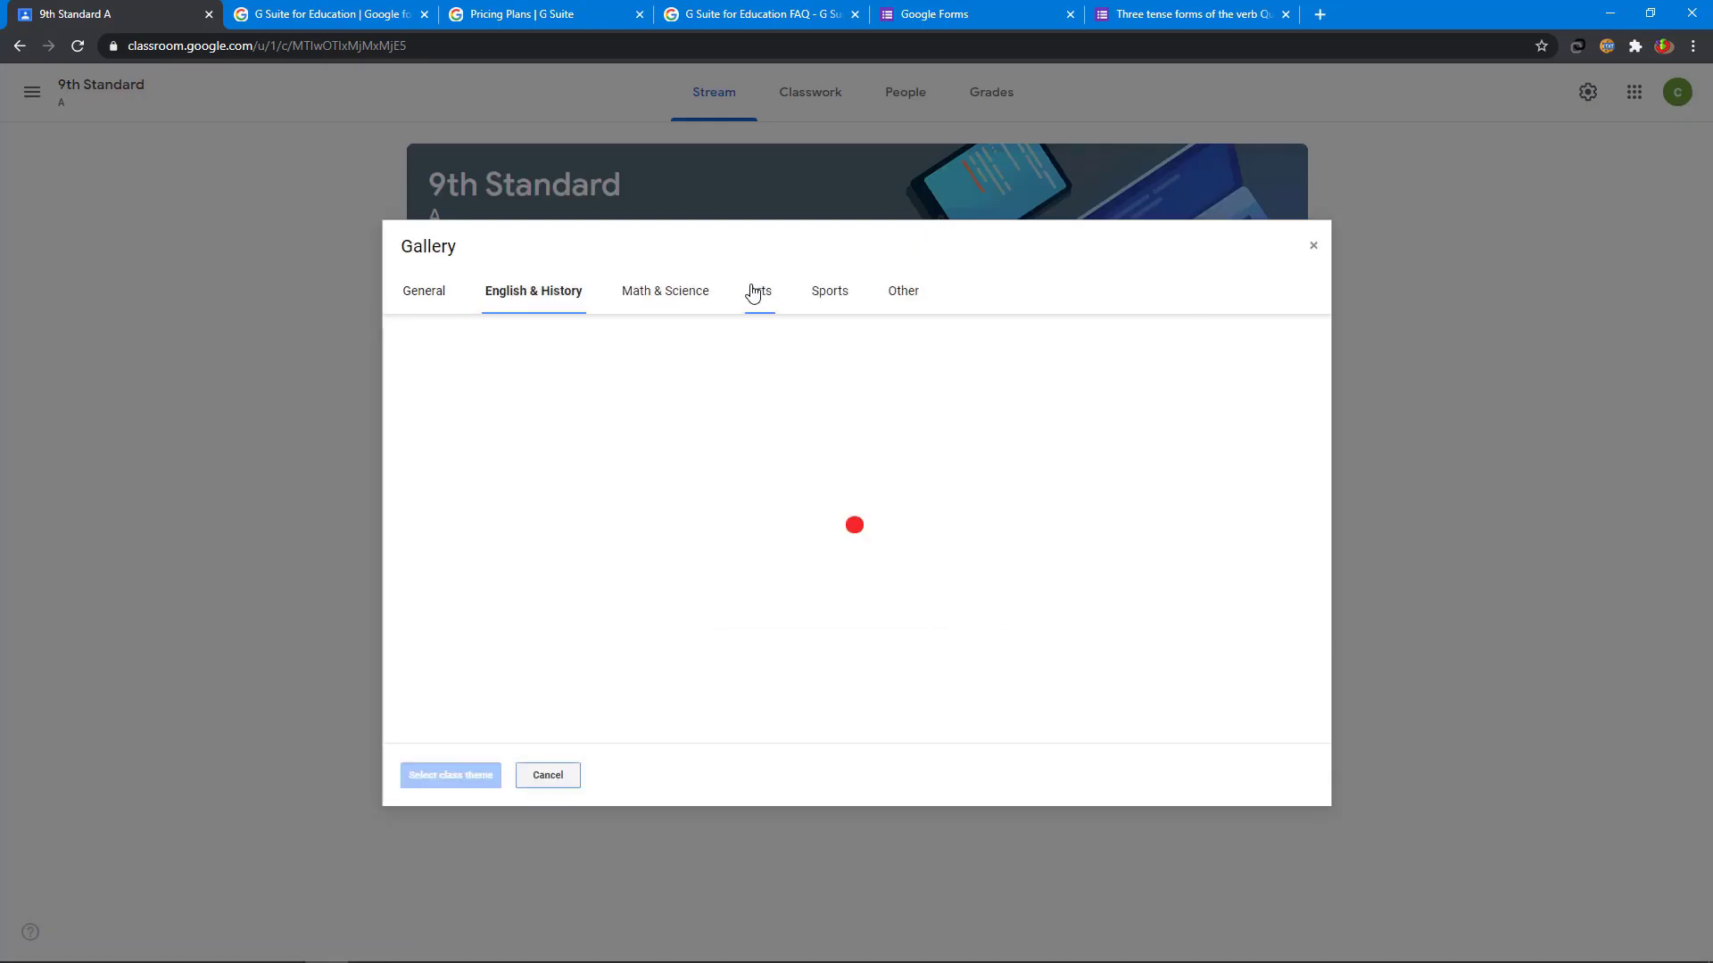
click(636, 300)
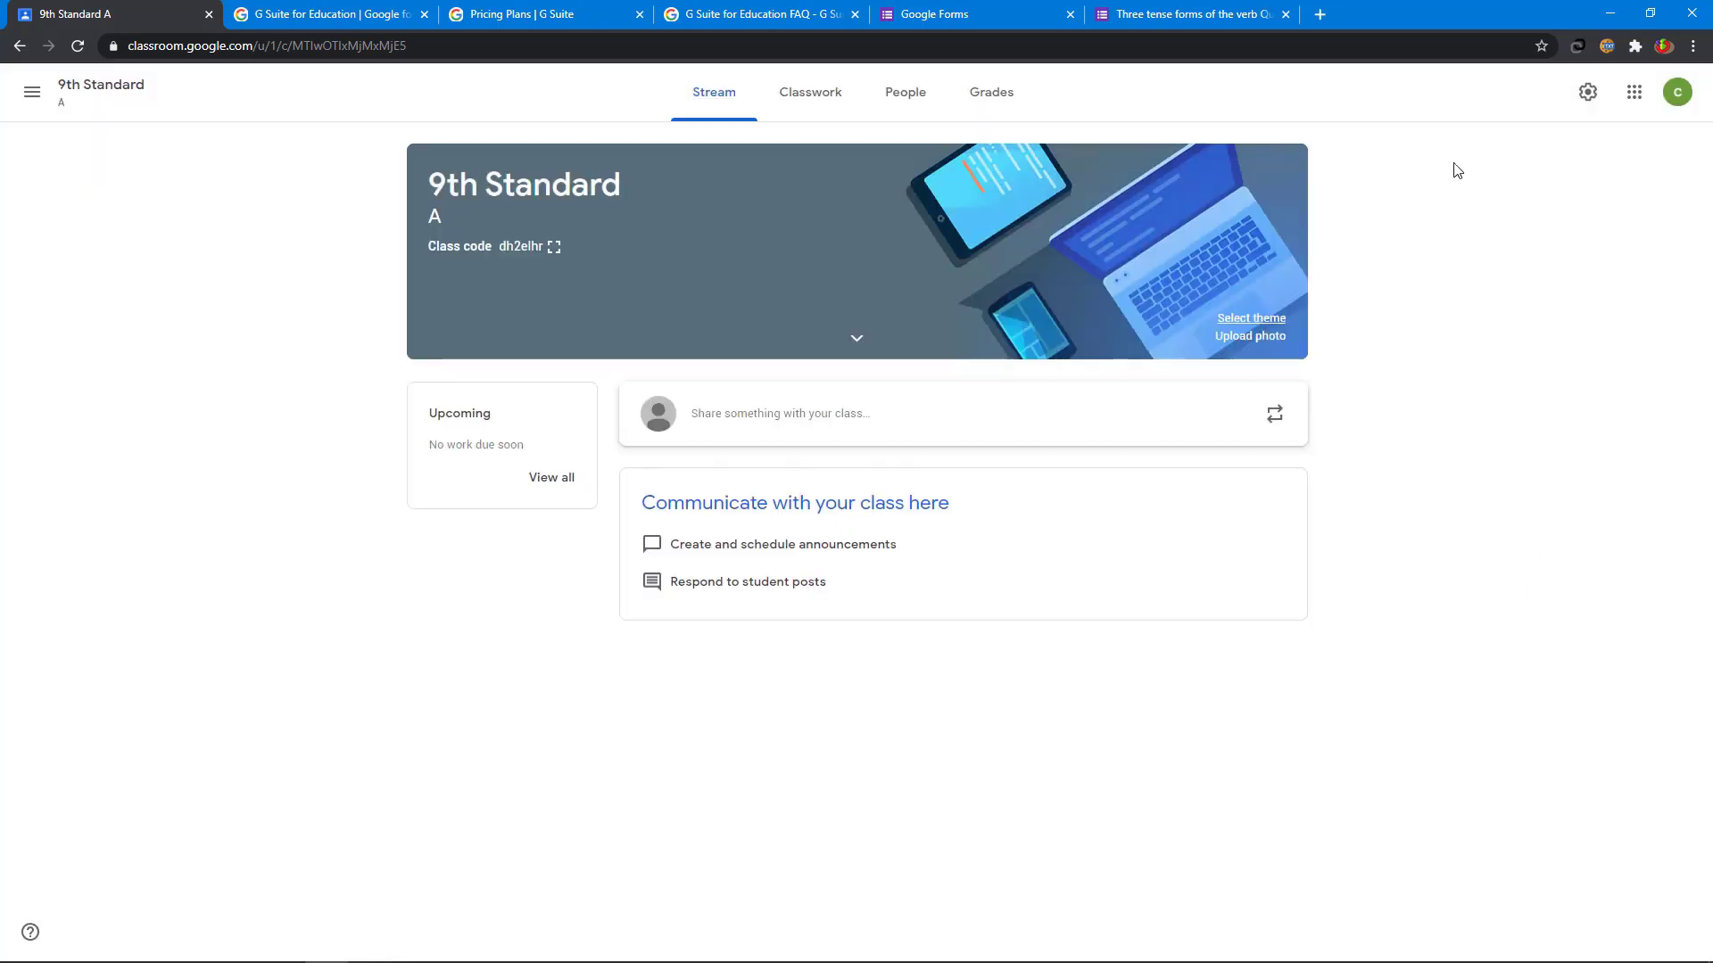
click(1274, 339)
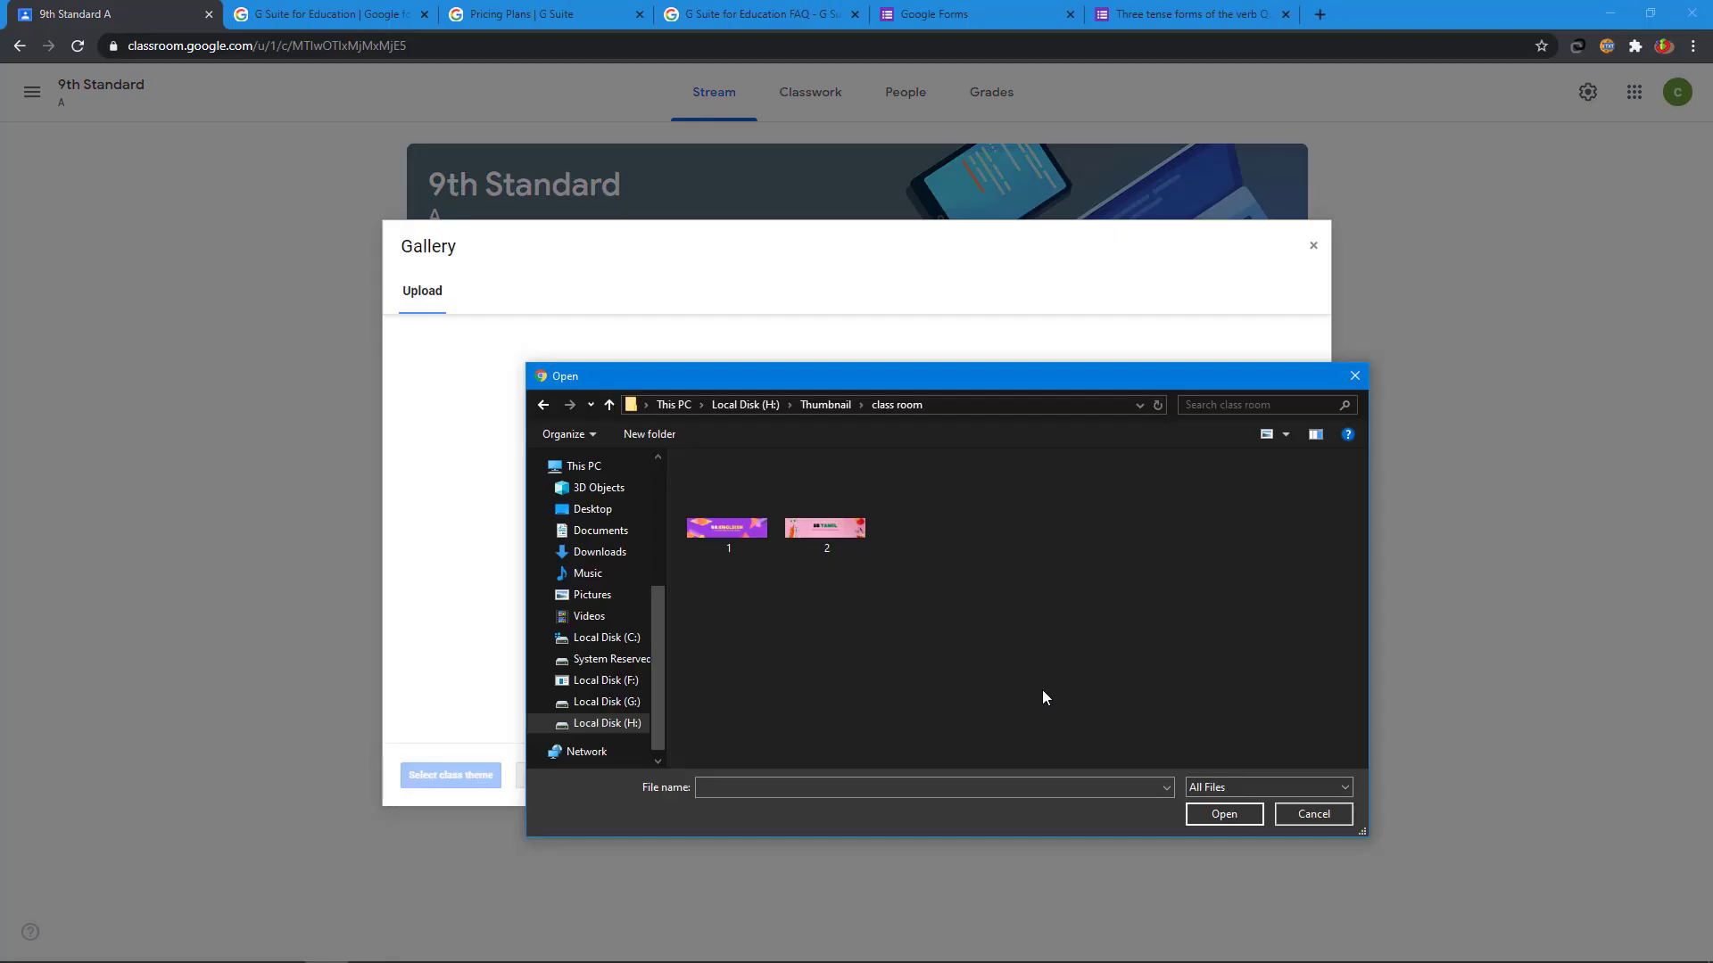
click(739, 537)
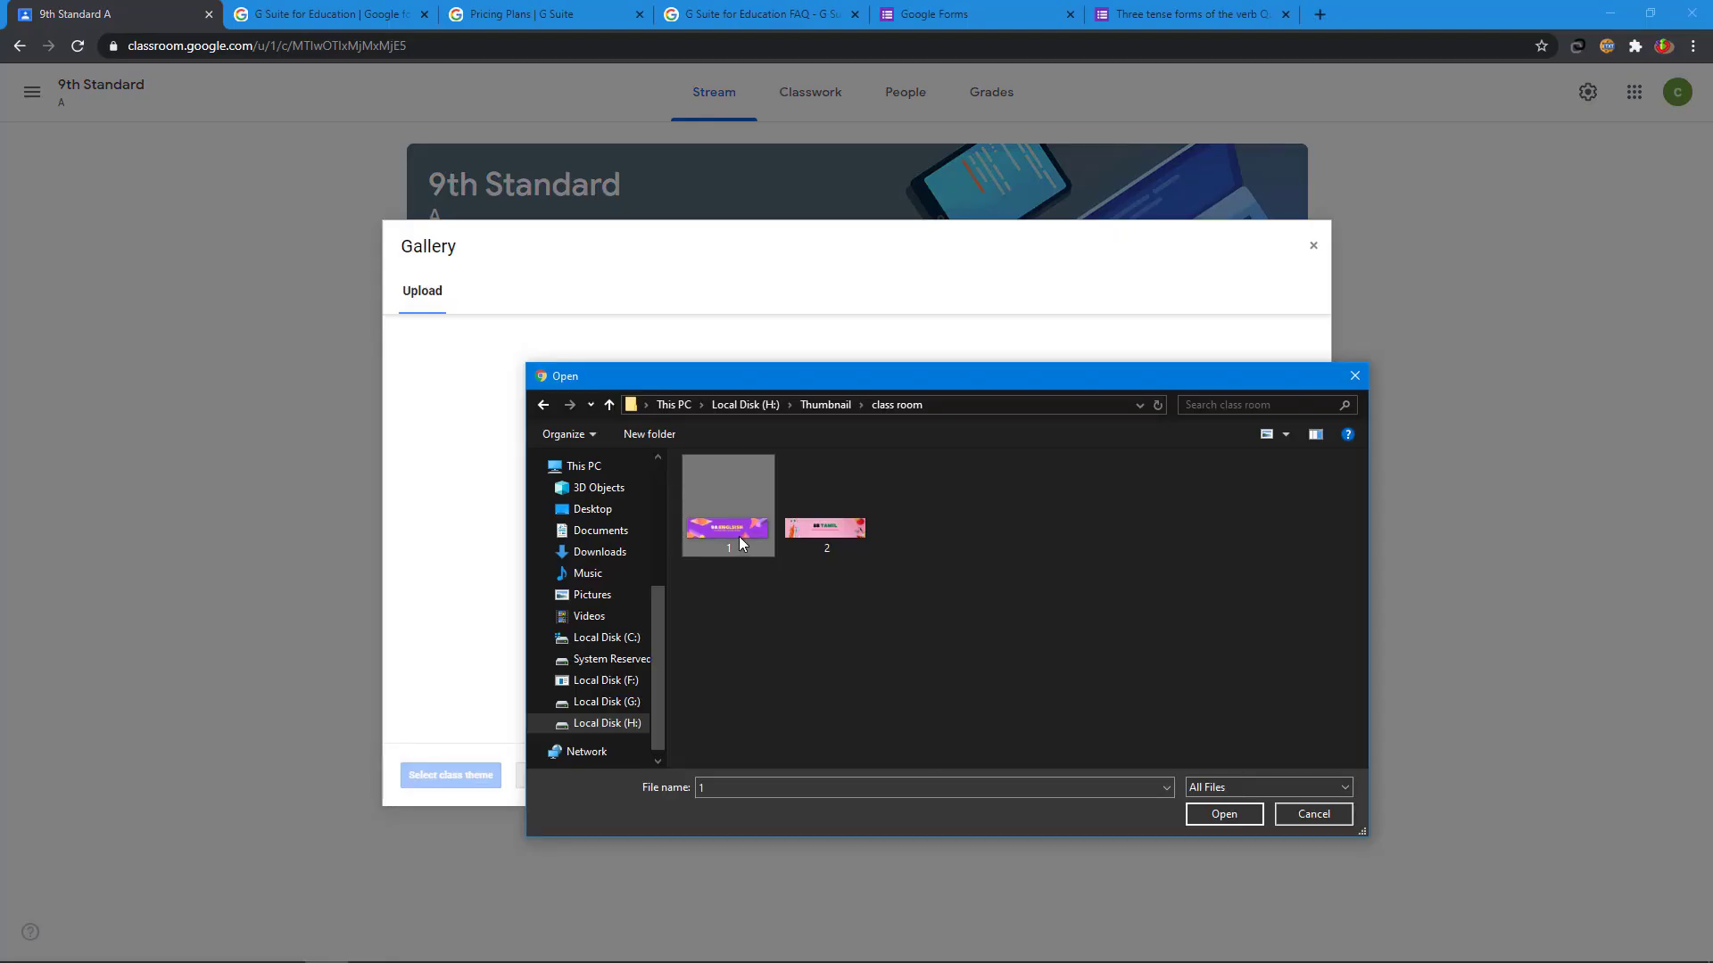
click(1218, 817)
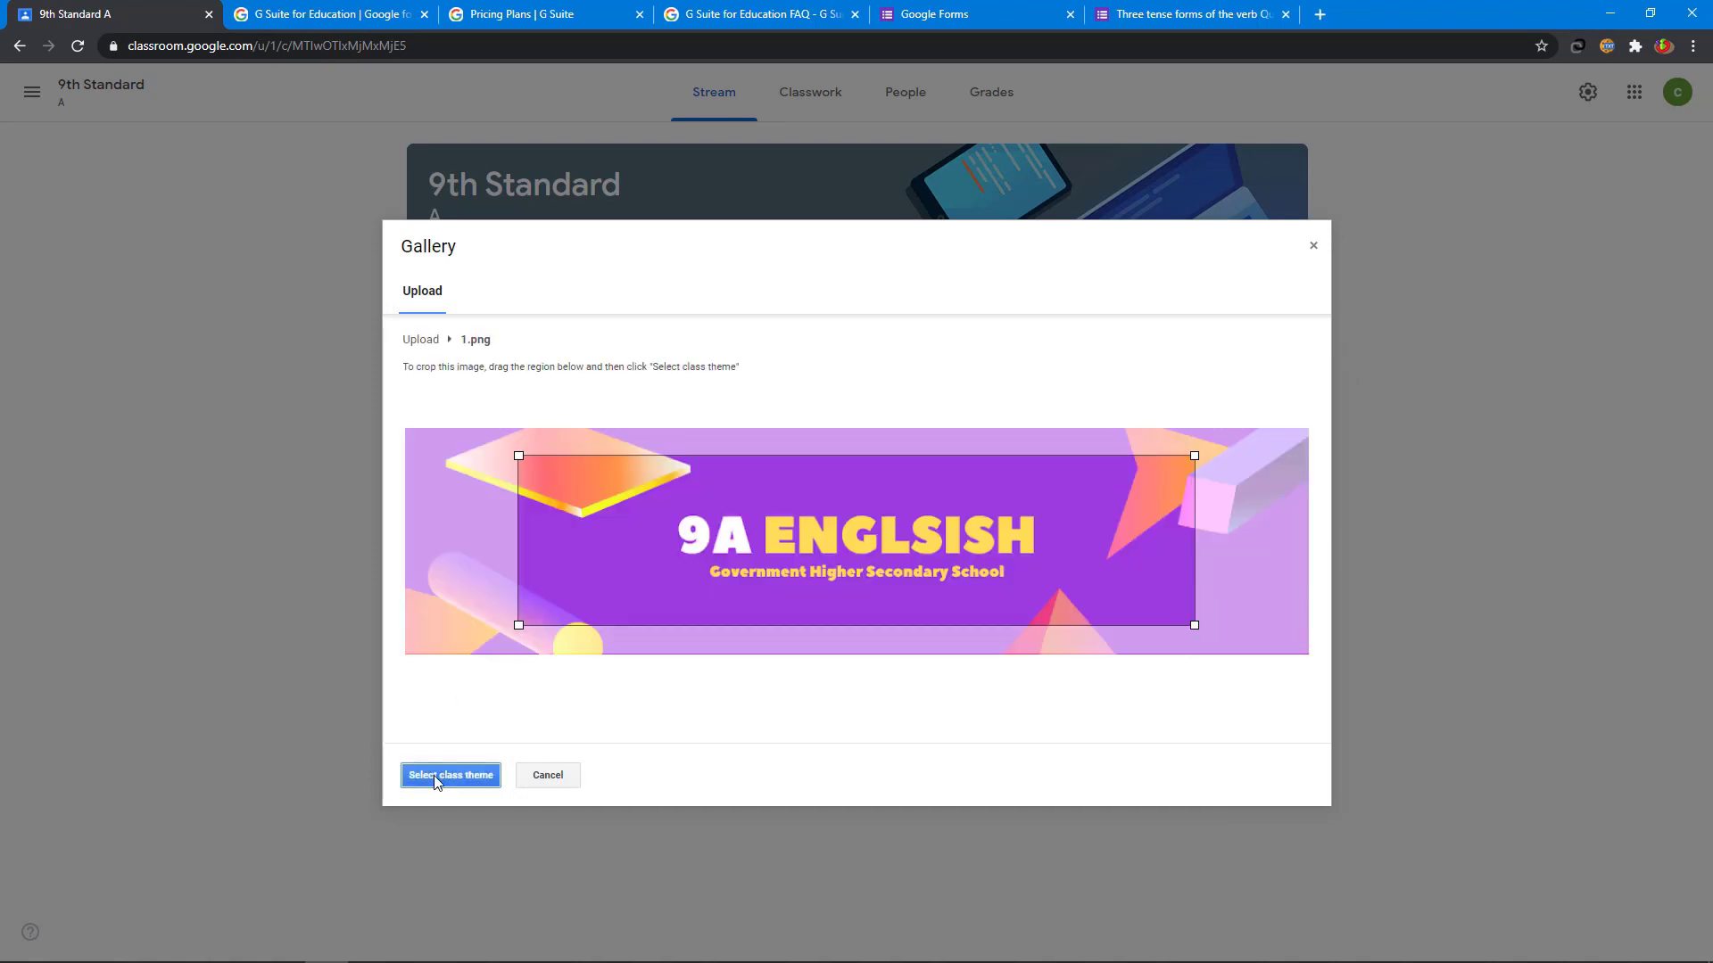
click(436, 778)
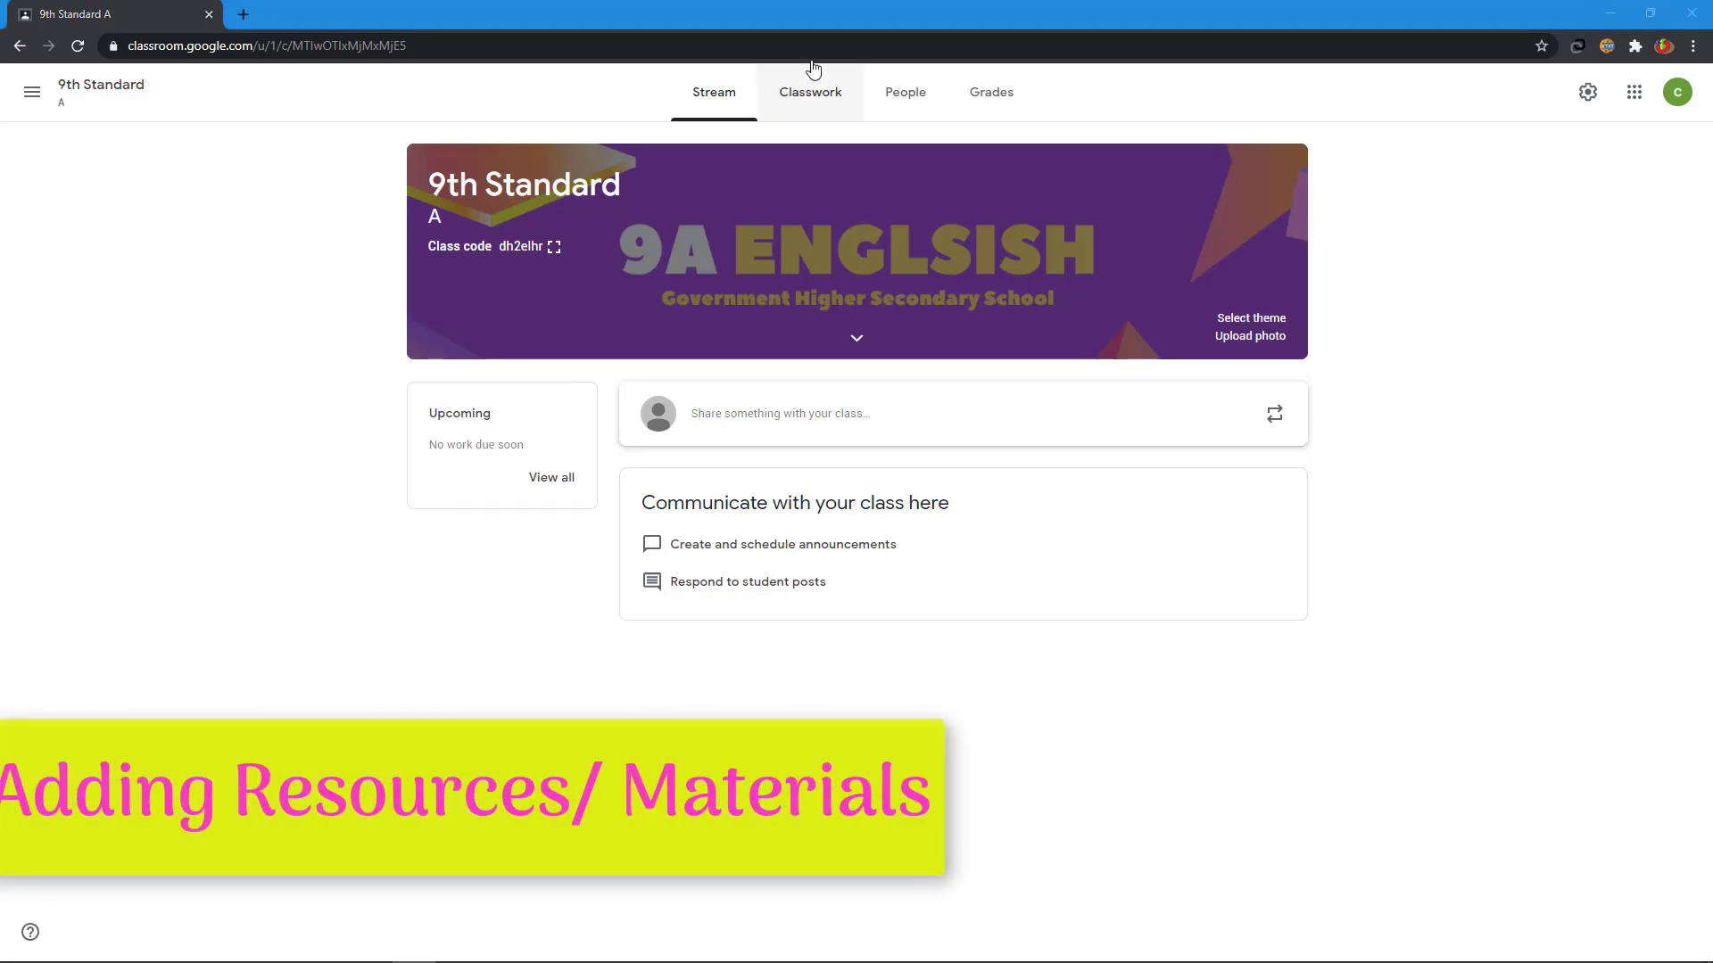
- Create a material titled 'English Book' with description 'This is our new English book for your reference'
click(816, 94)
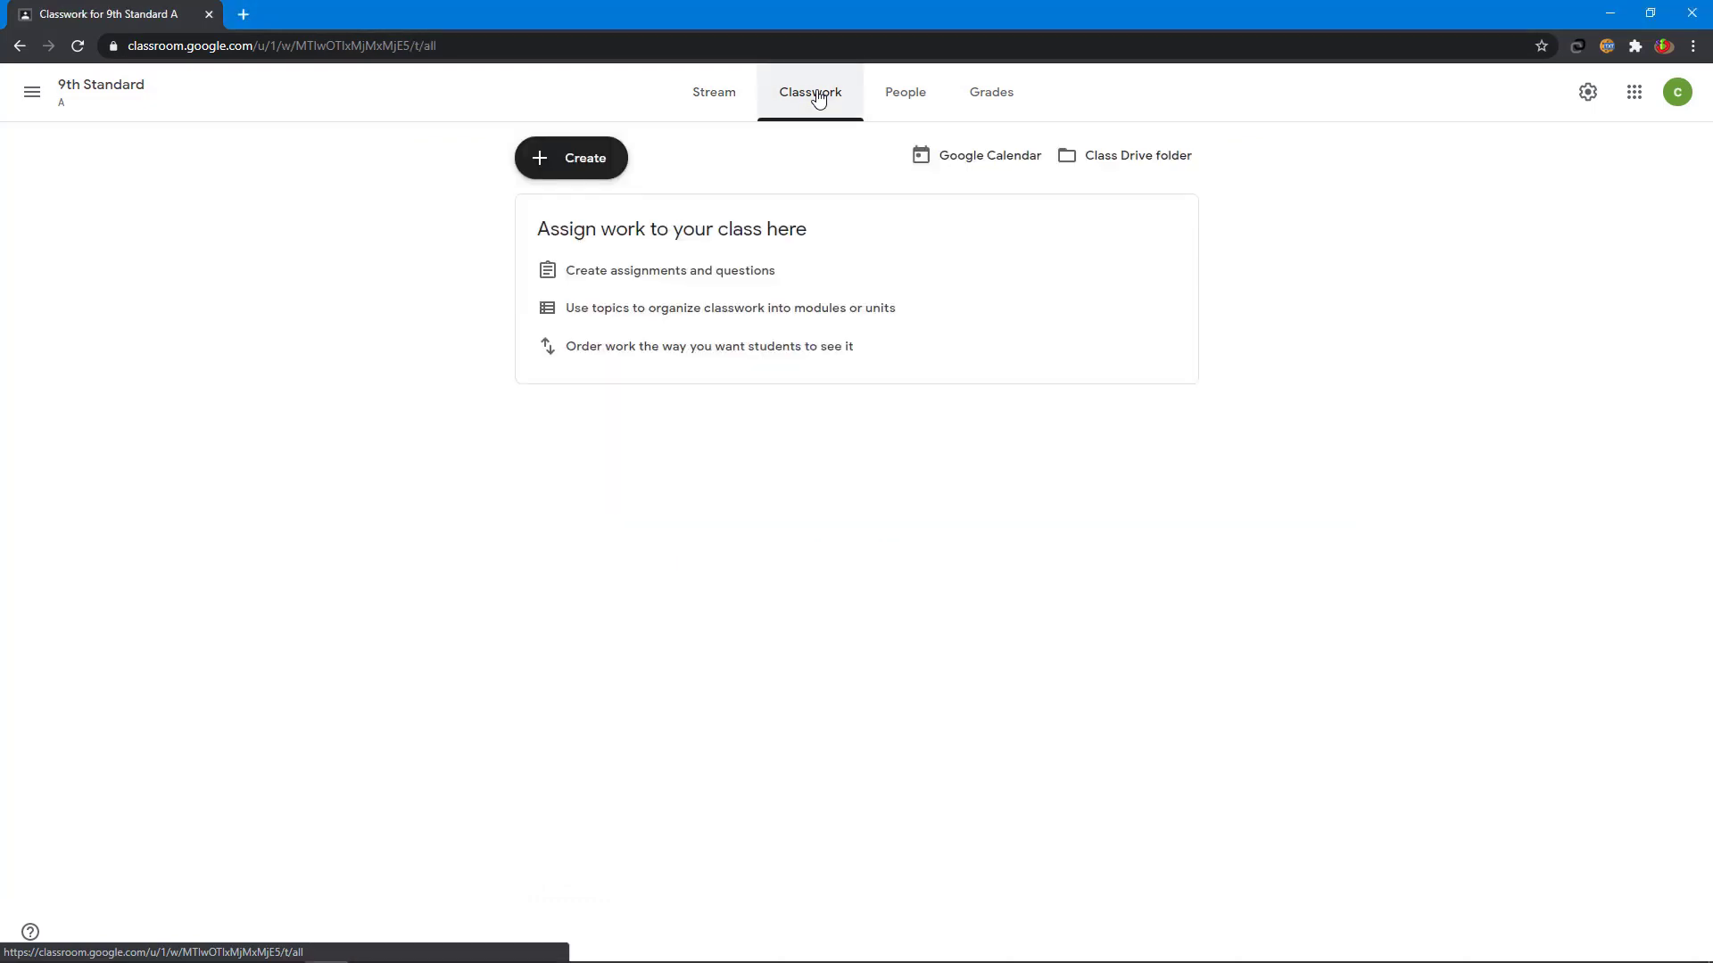
click(585, 170)
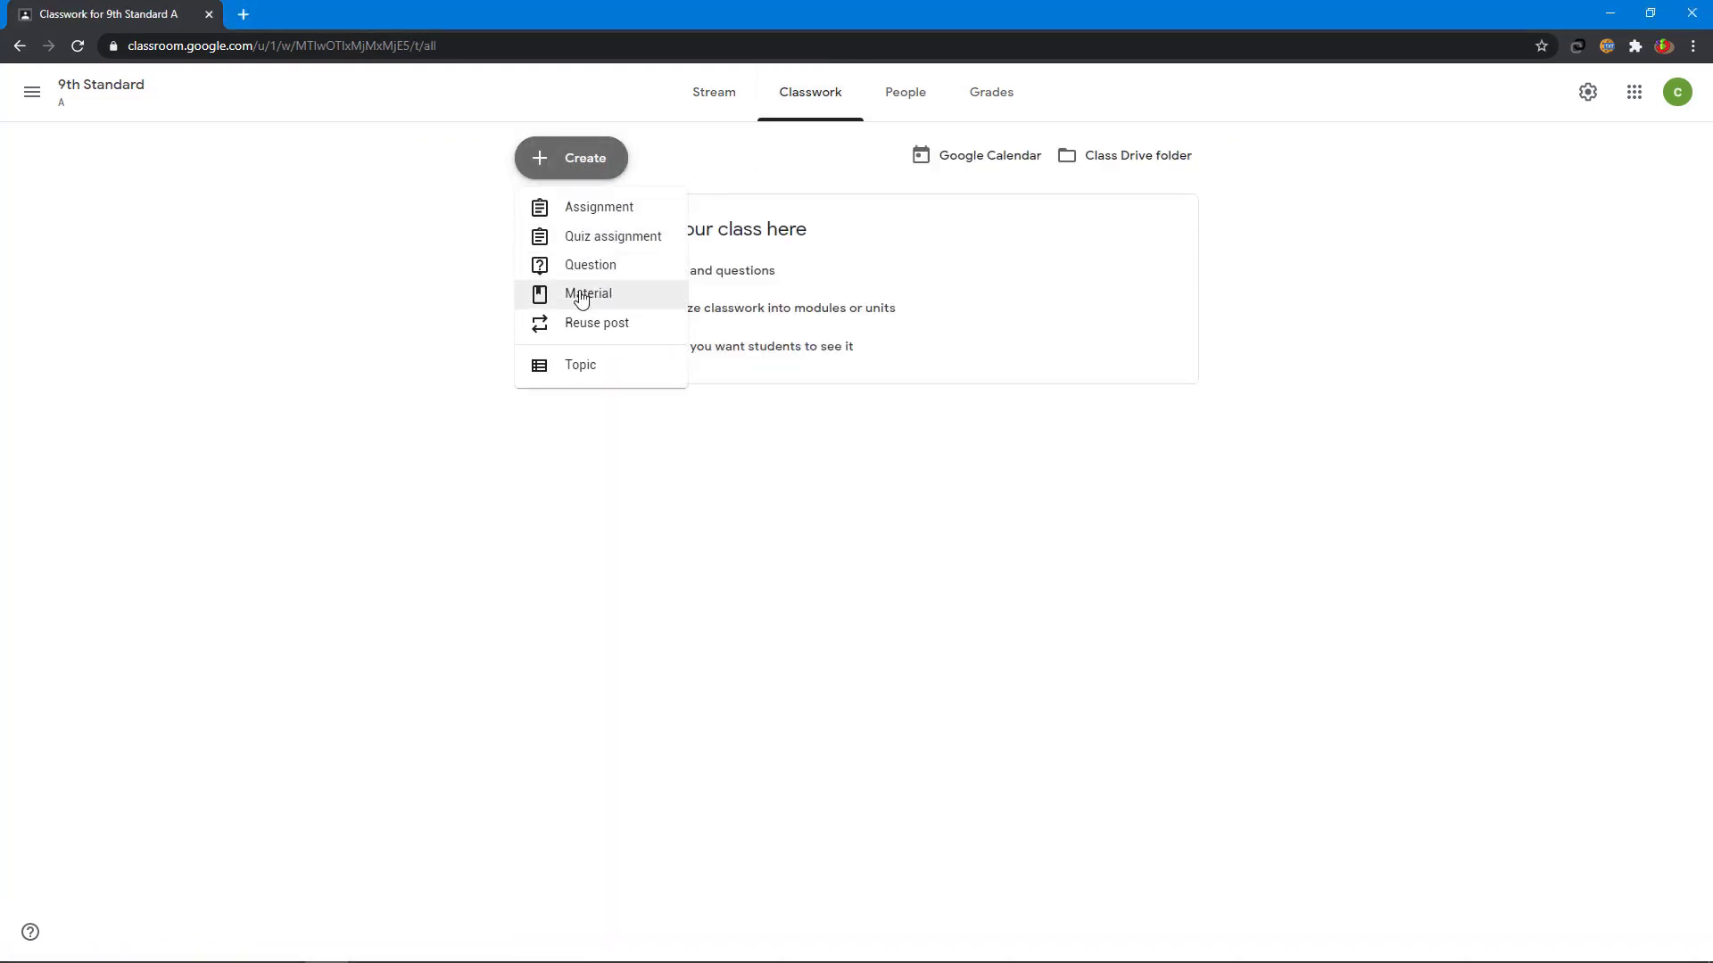
click(580, 296)
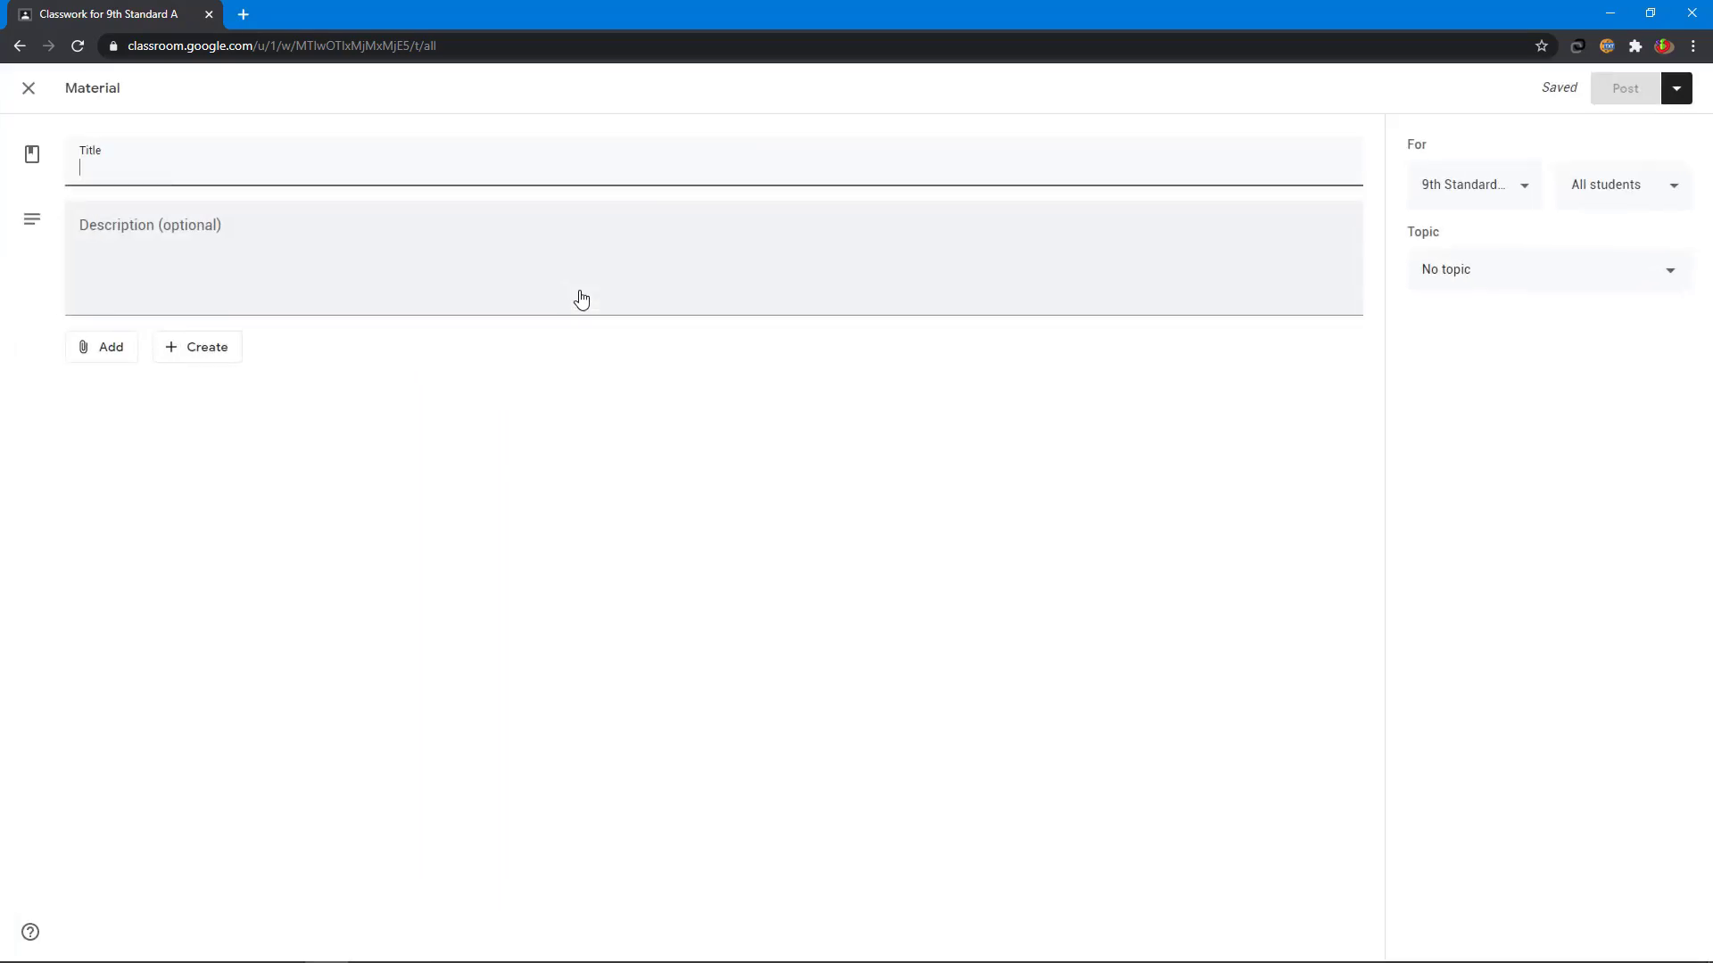
text(English Book)
click(394, 255)
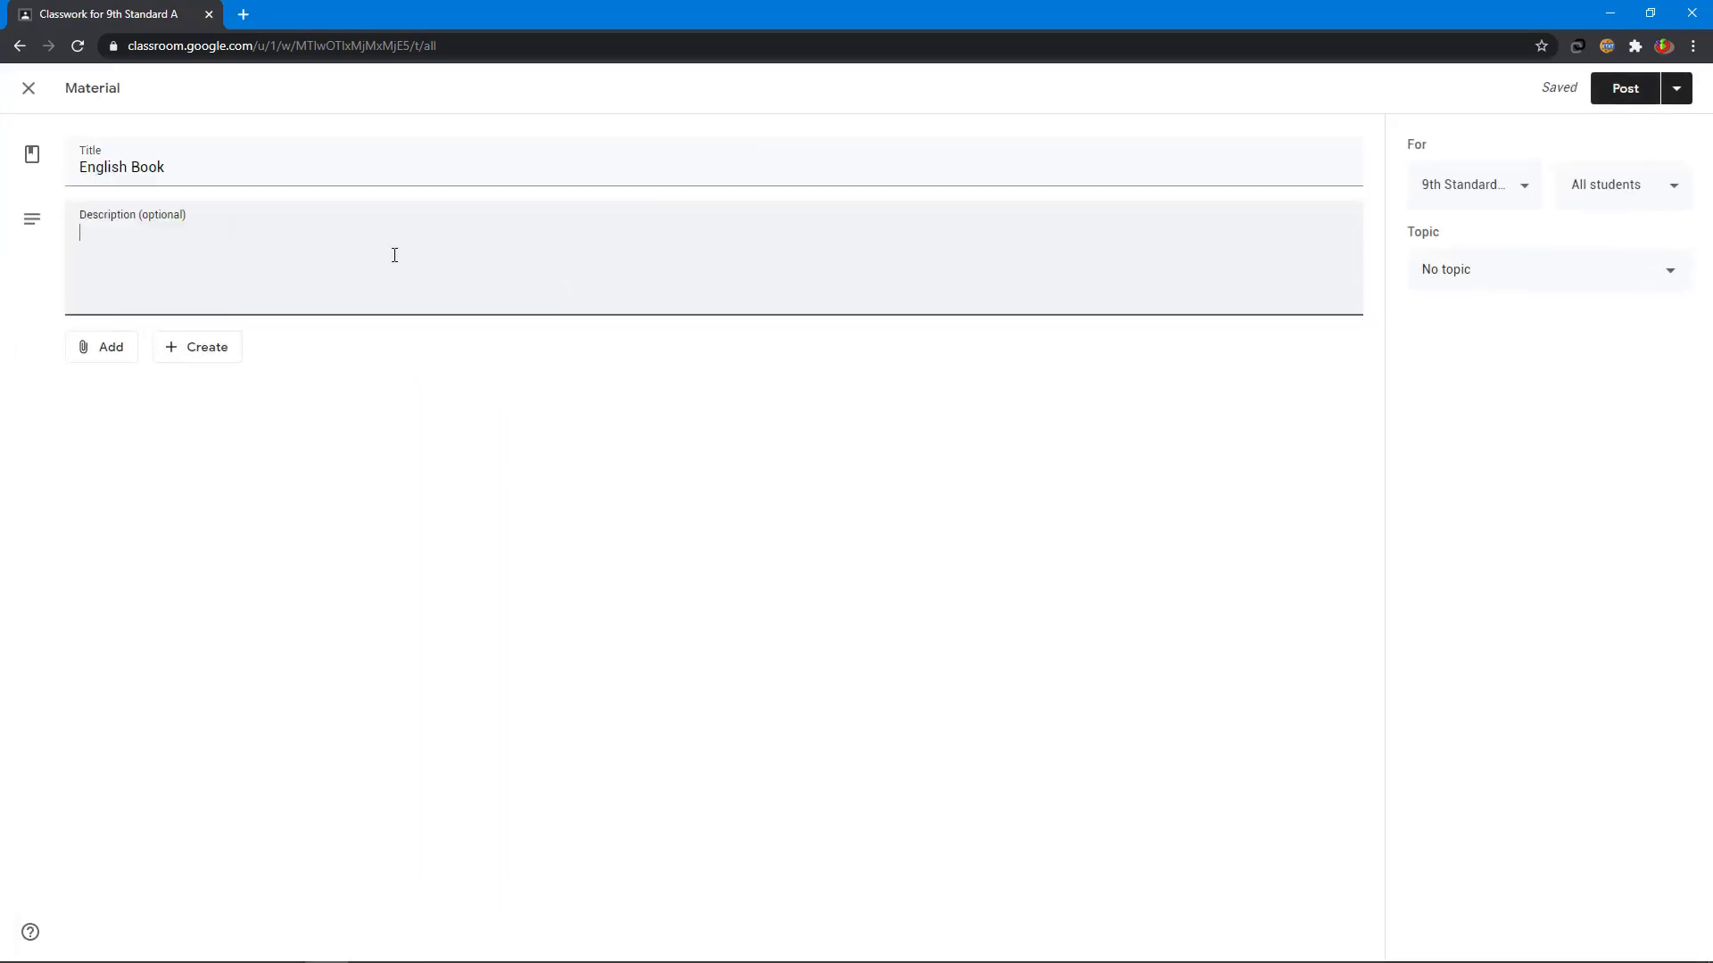
text(This is our new English book f)
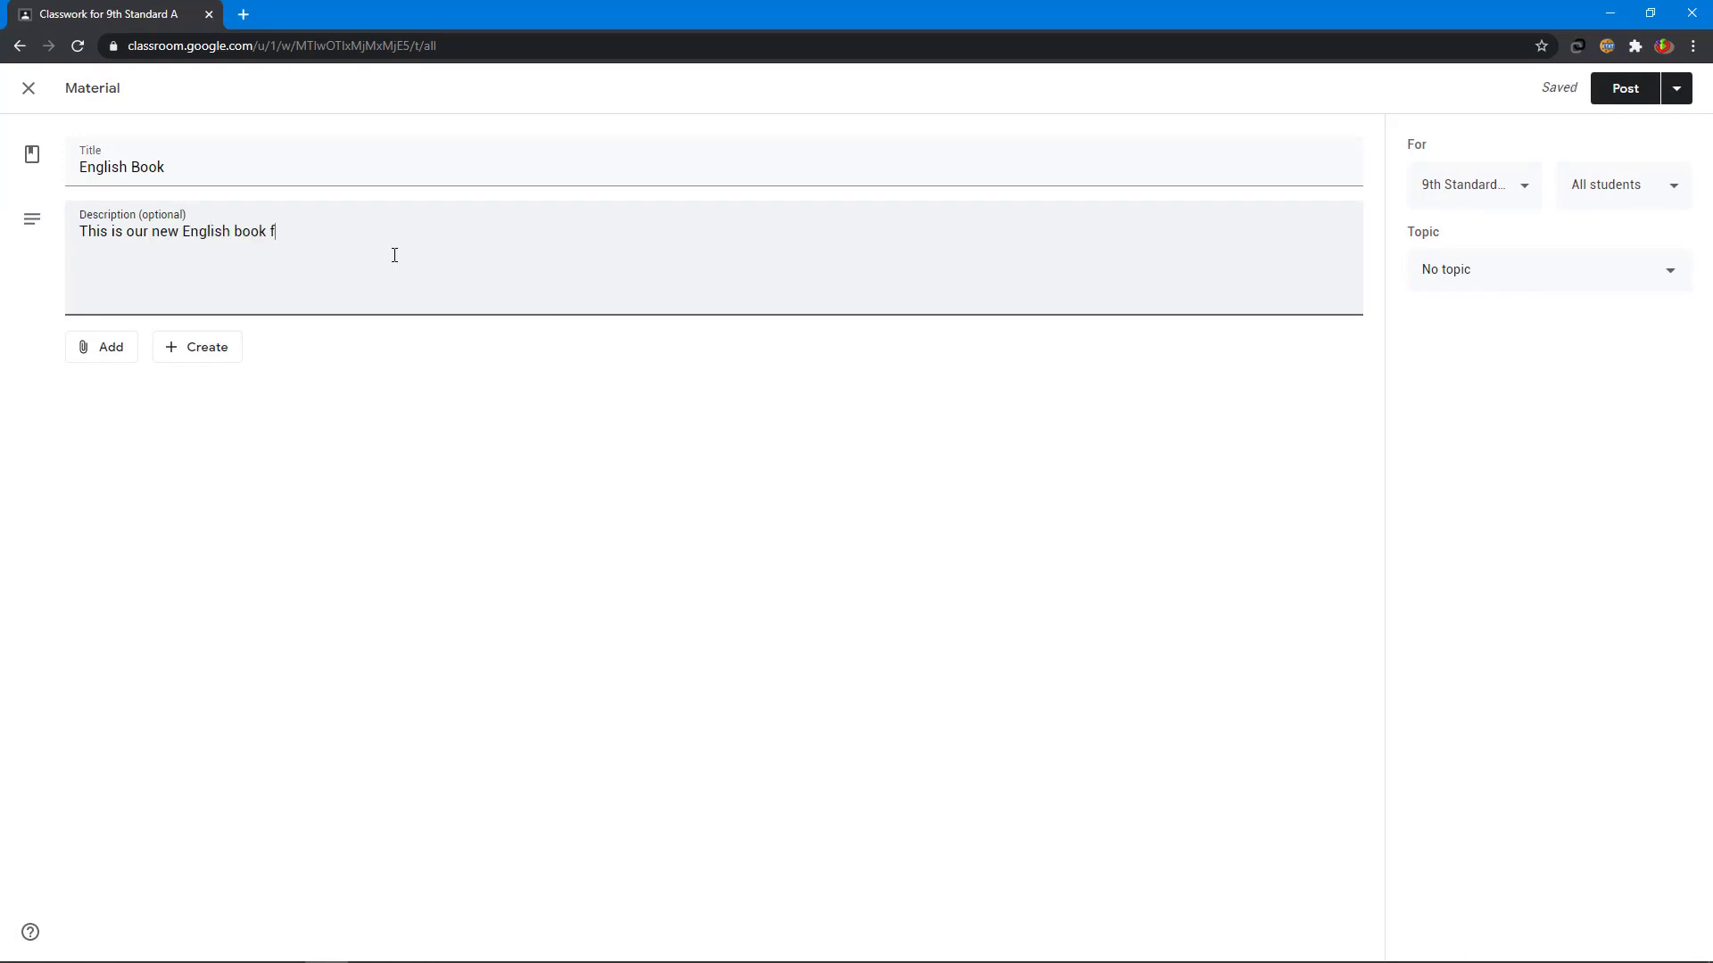
text(or your reference)
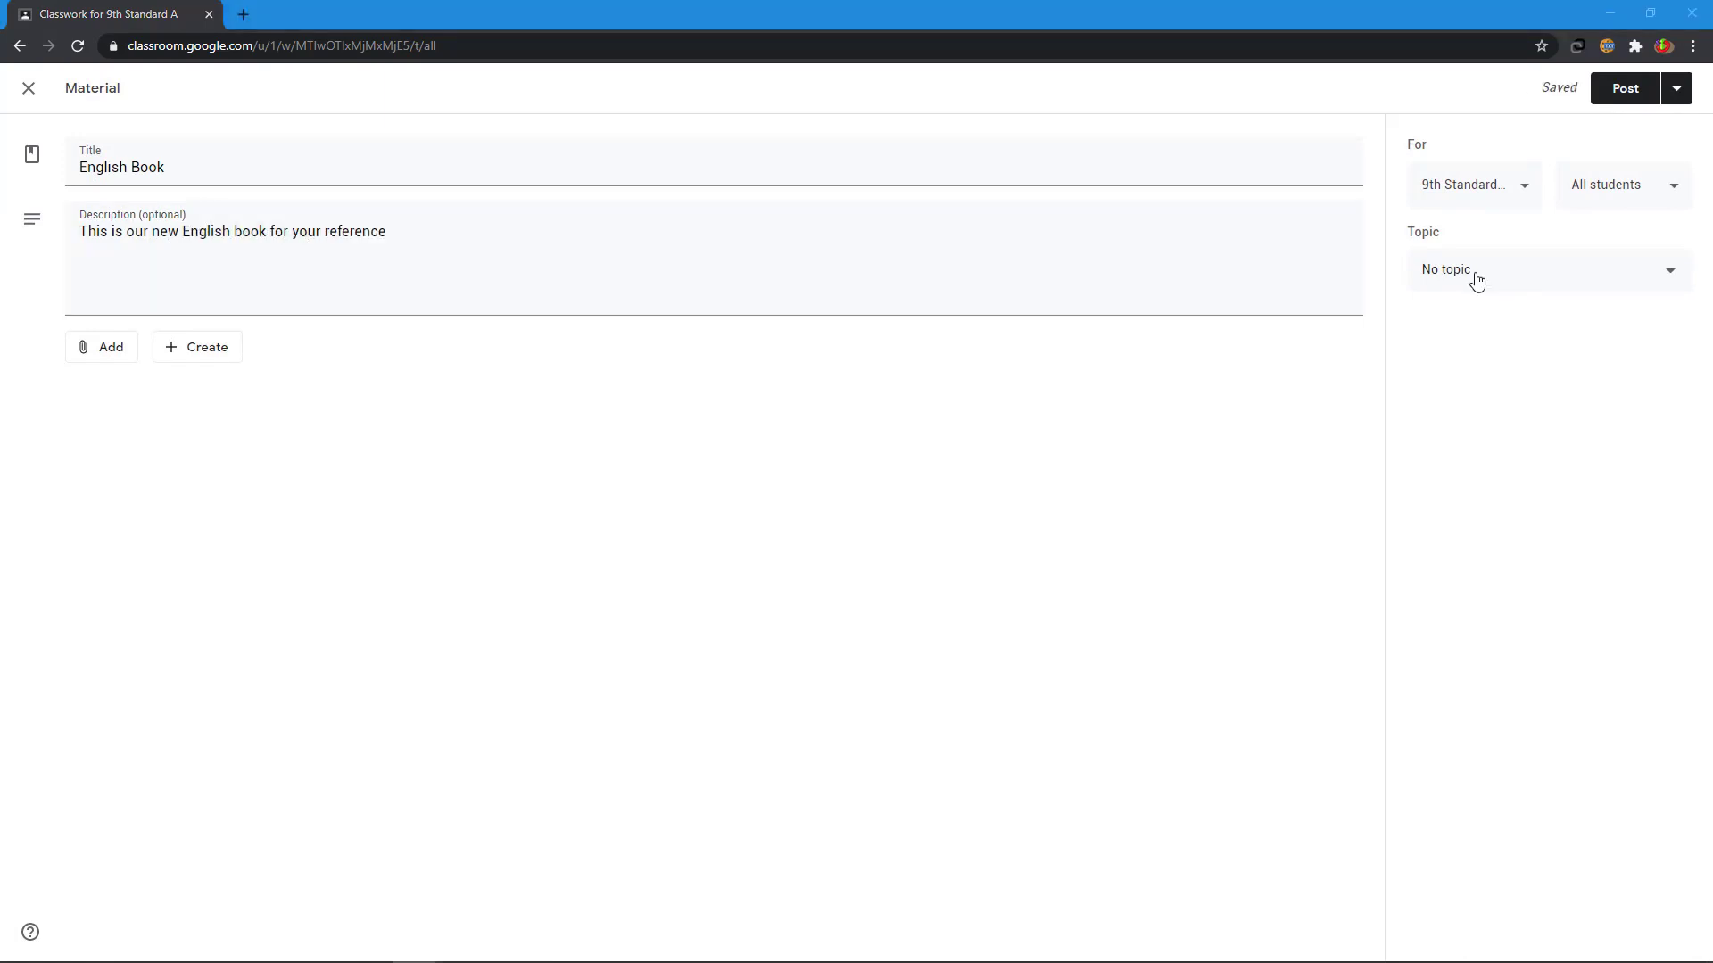
- Check the material's class and student recipients, leaving them unchanged
click(1470, 193)
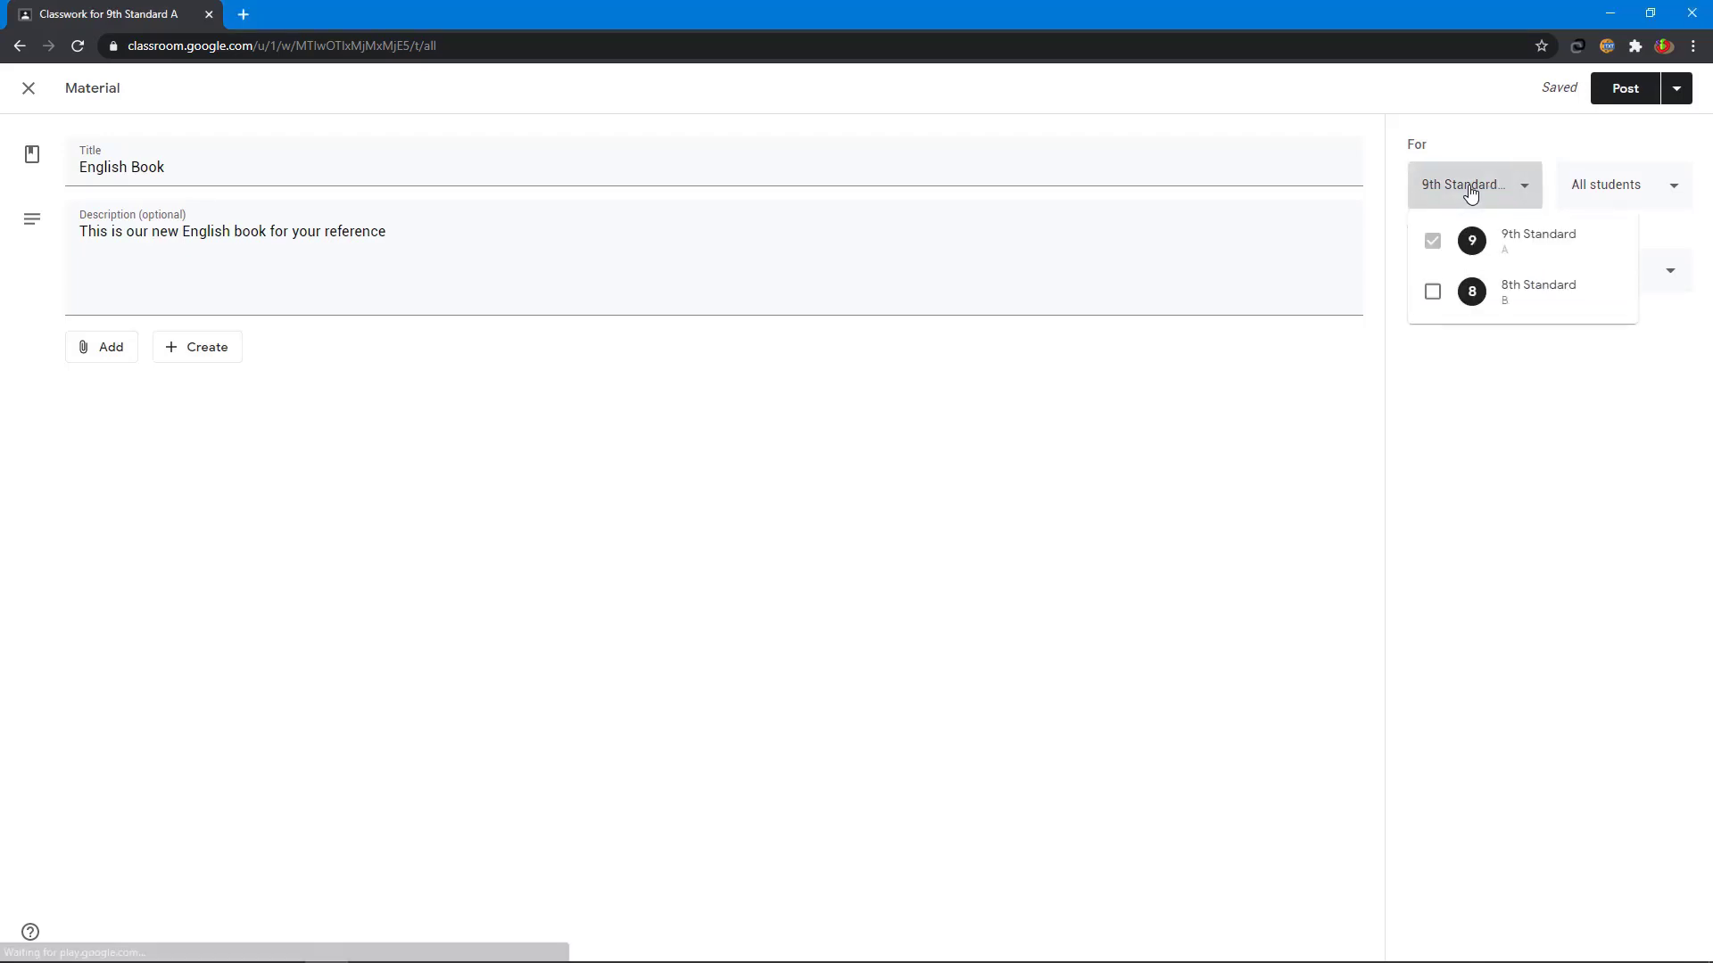
click(1547, 399)
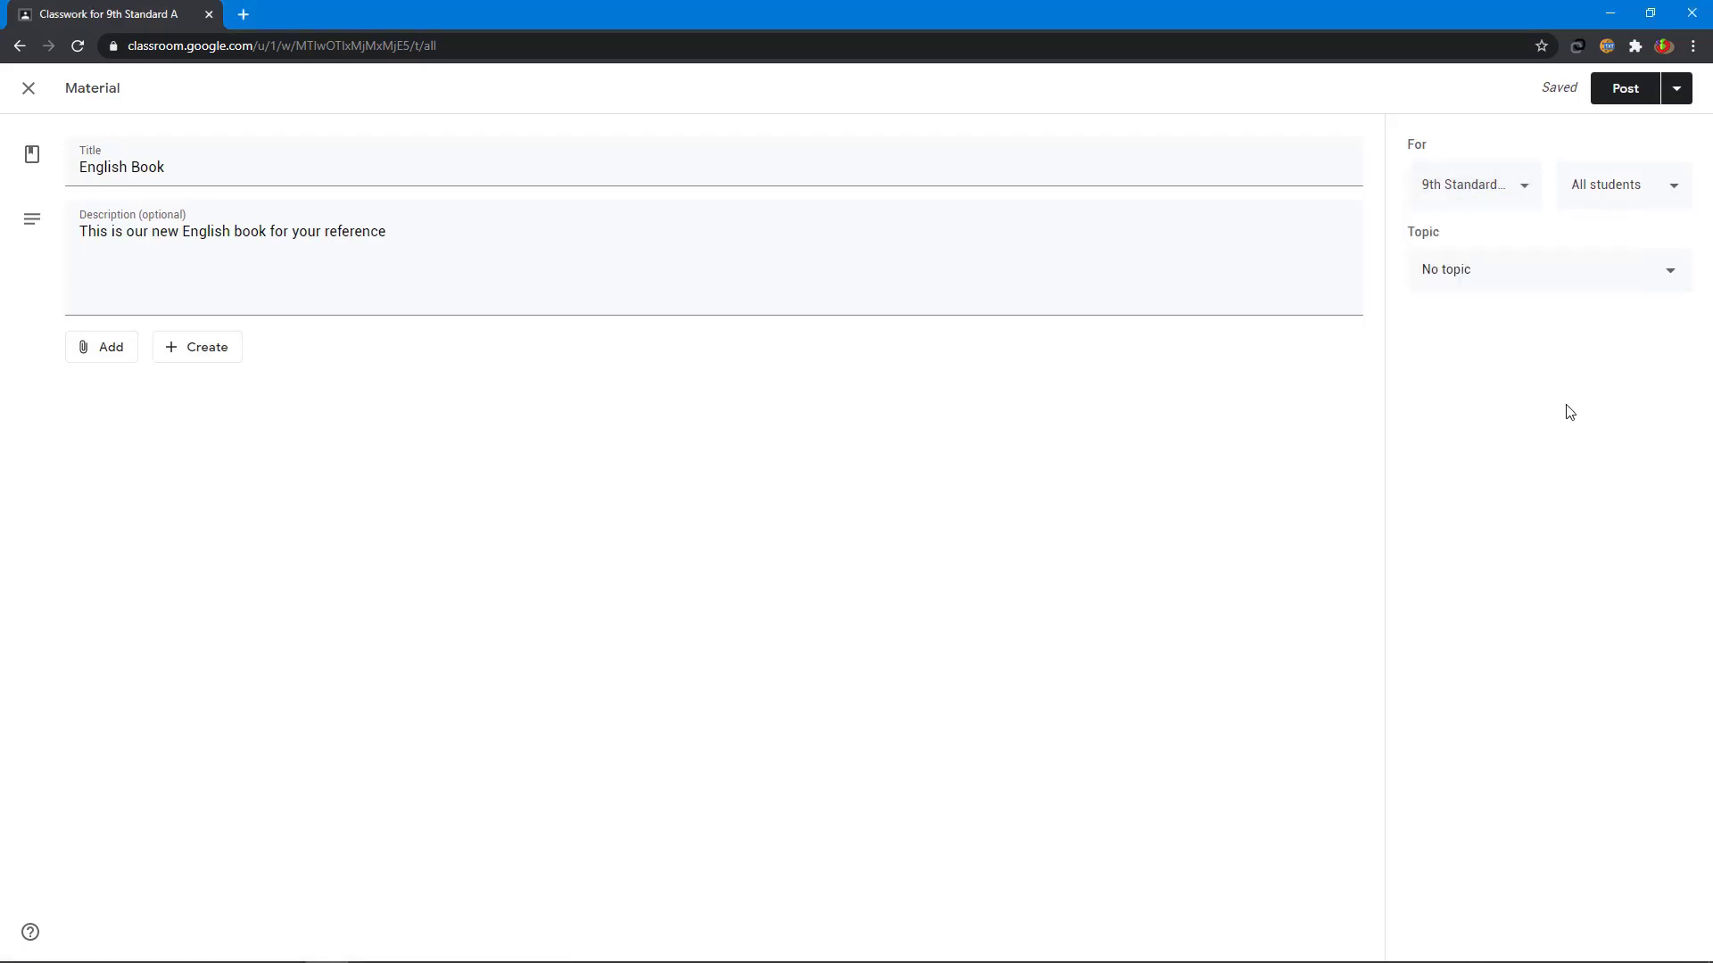
click(1605, 184)
click(100, 348)
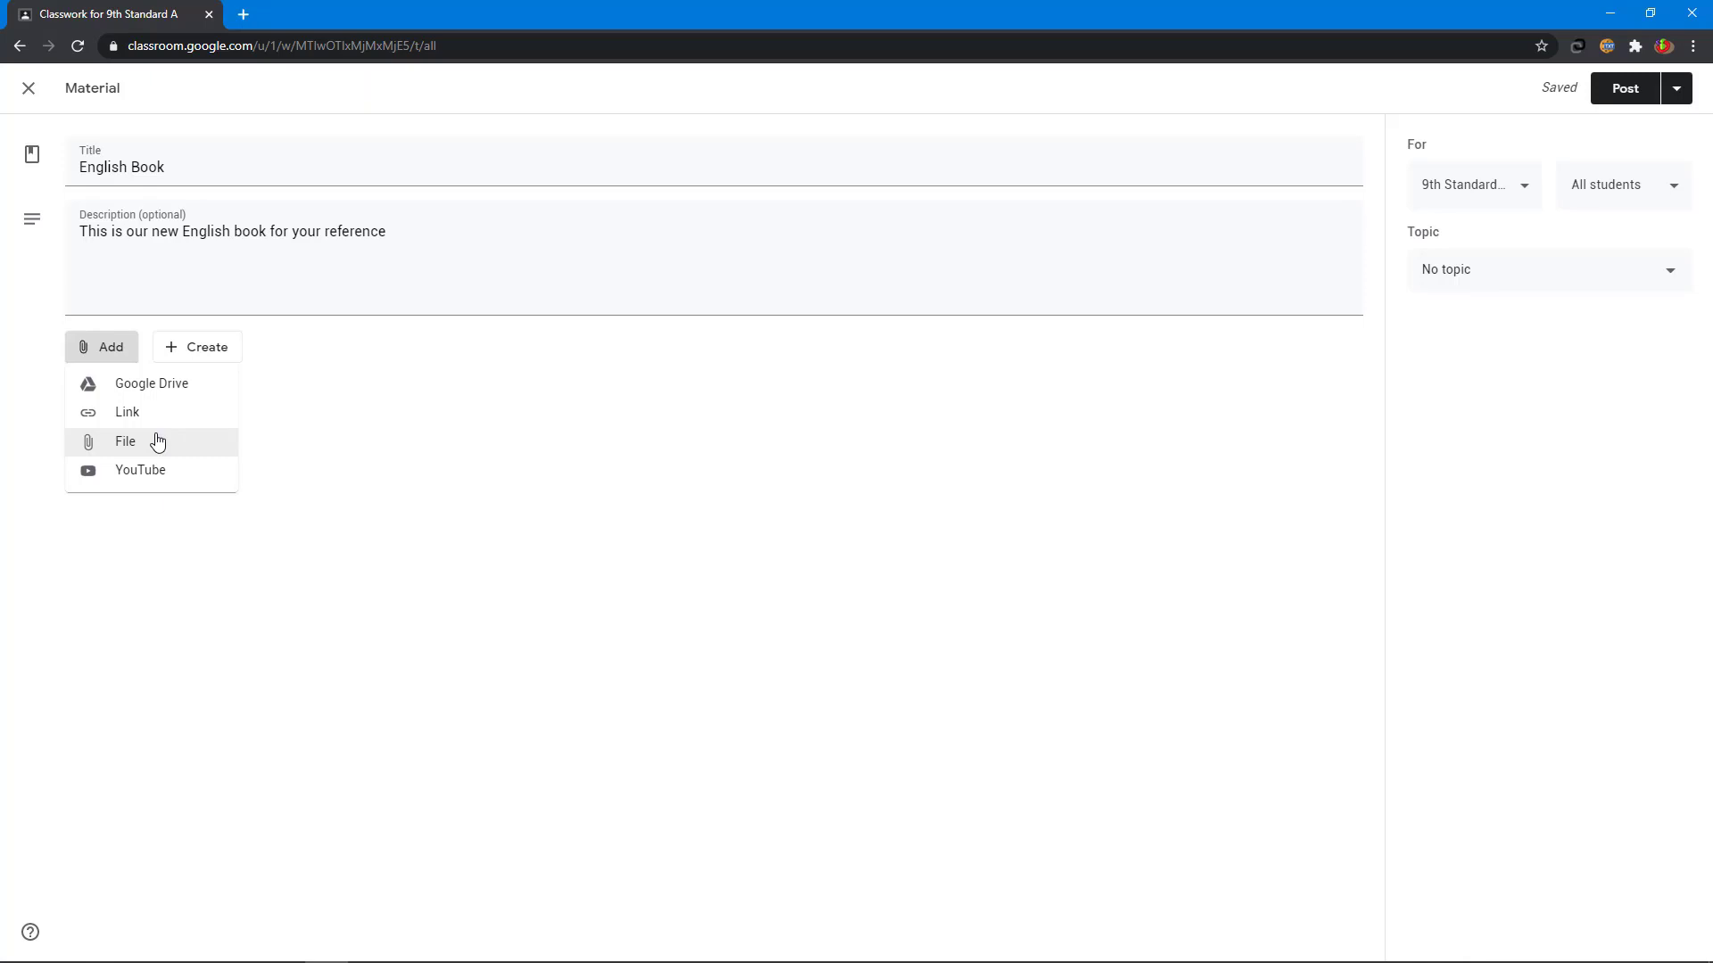
- Upload 9th English.pdf from the computer as the English Book attachment
click(157, 441)
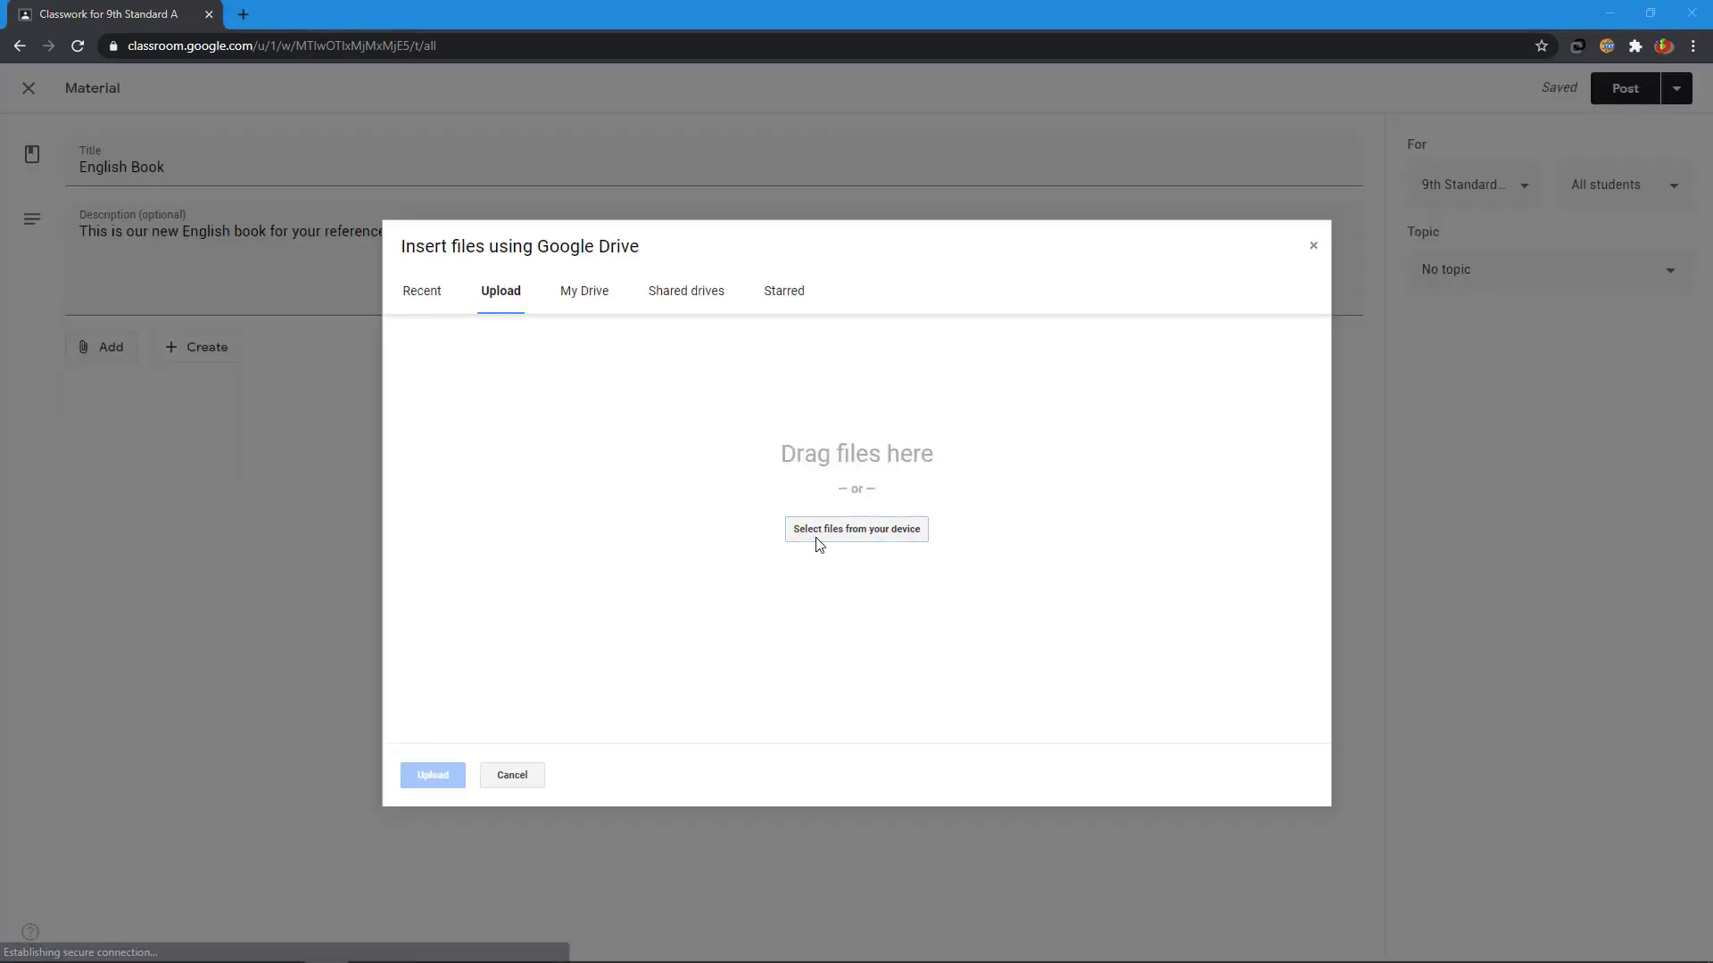
click(819, 542)
click(823, 509)
click(1223, 814)
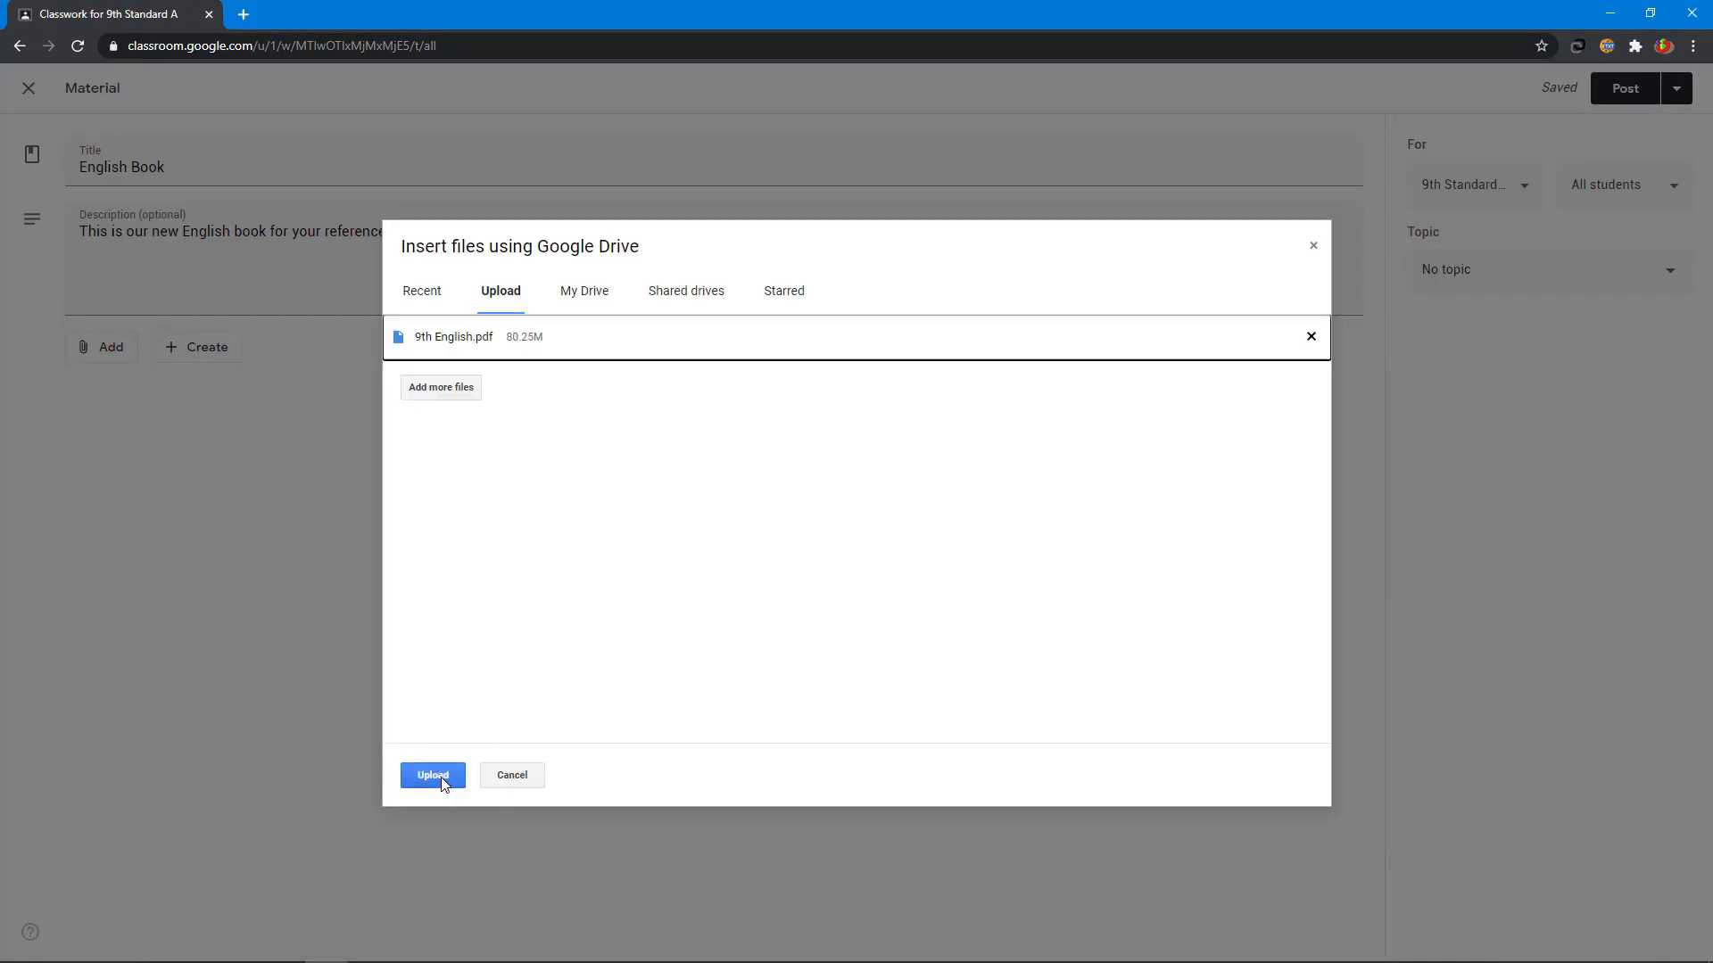
click(433, 775)
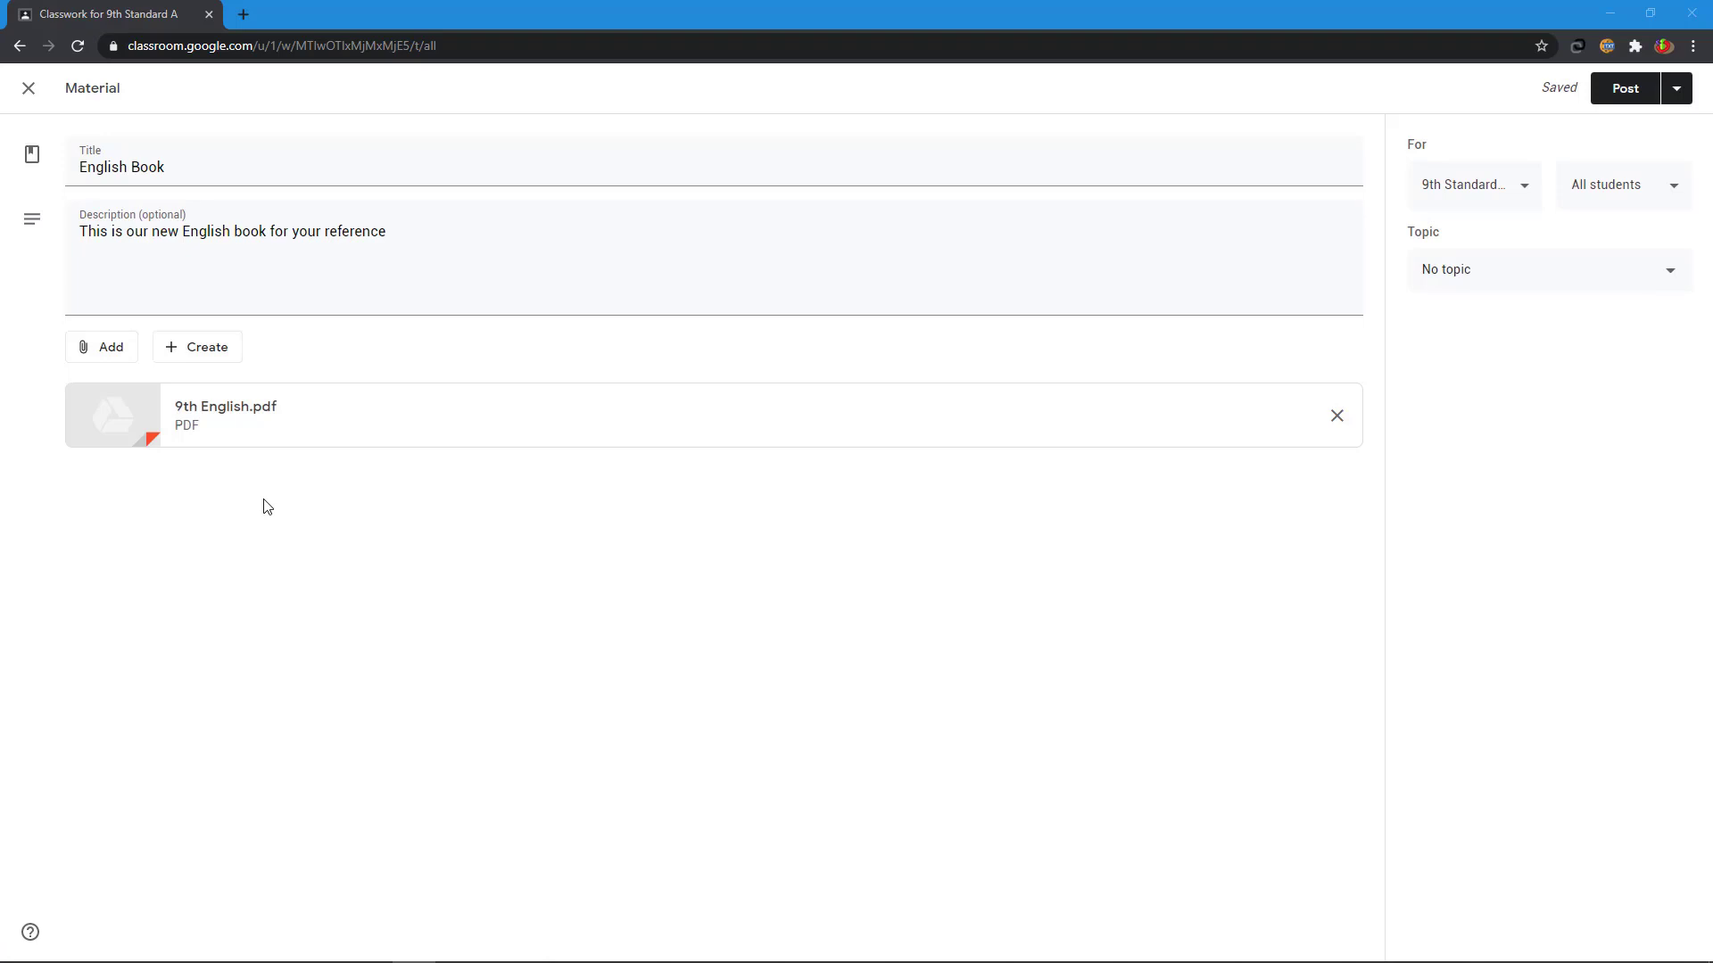
click(106, 356)
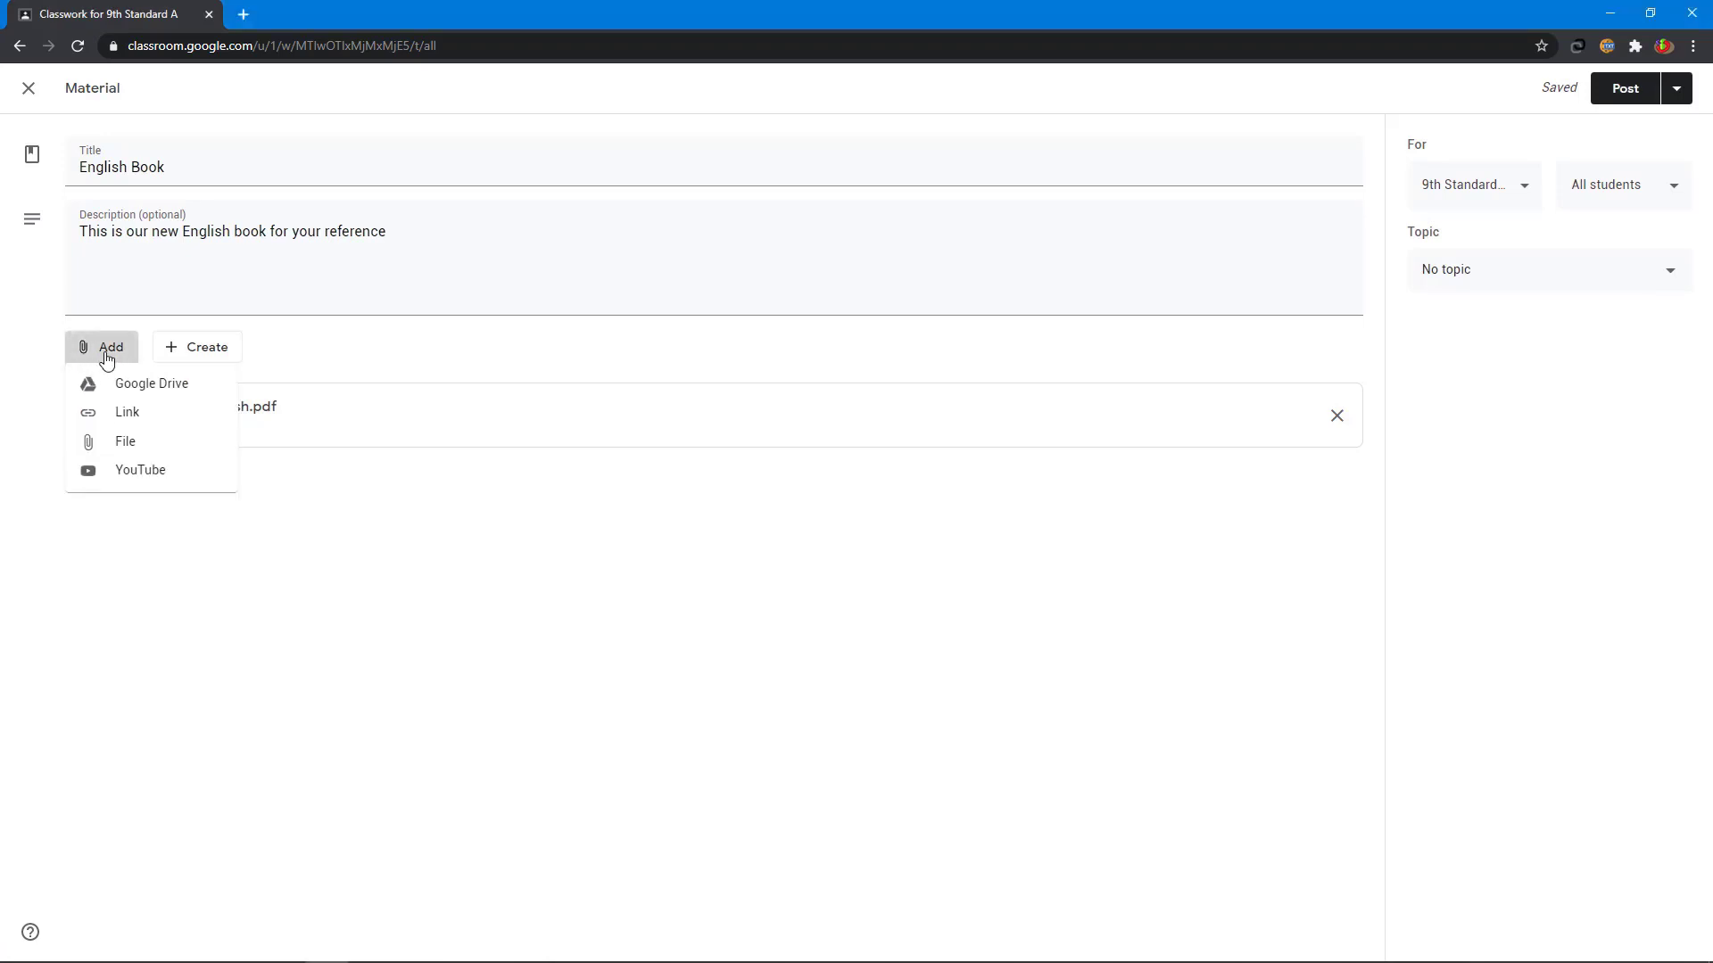
- Attach the 'Degrees of comparison in tamil' YouTube video by its pasted URL
click(99, 479)
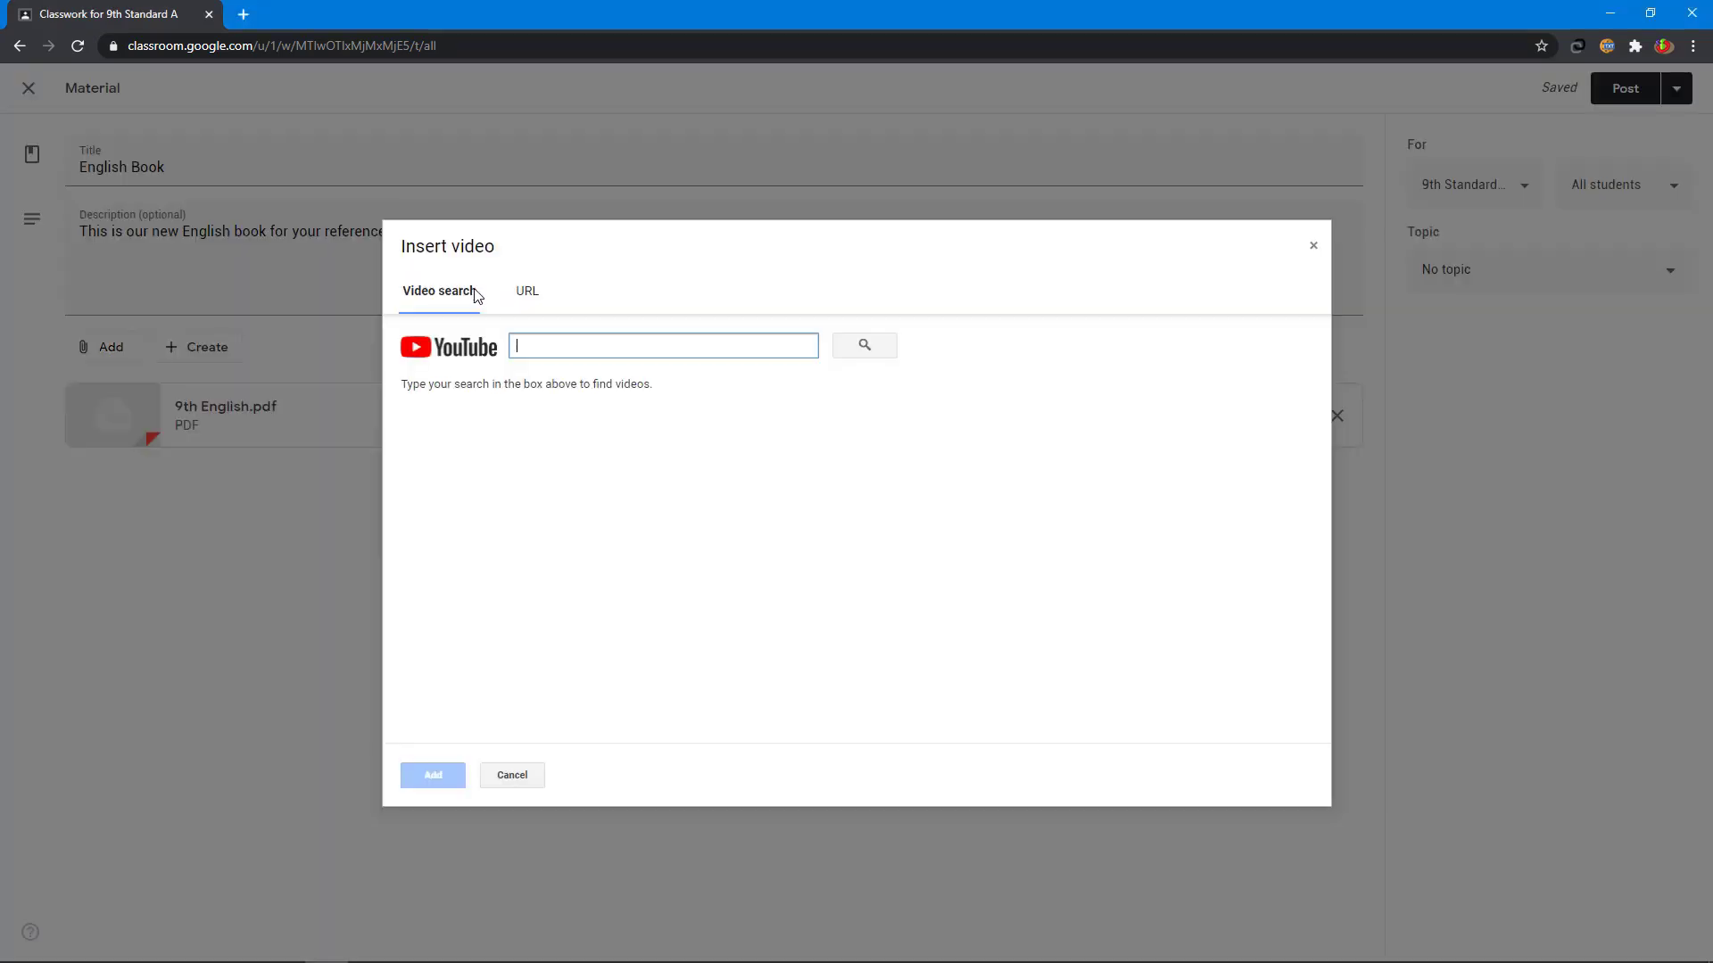
click(526, 296)
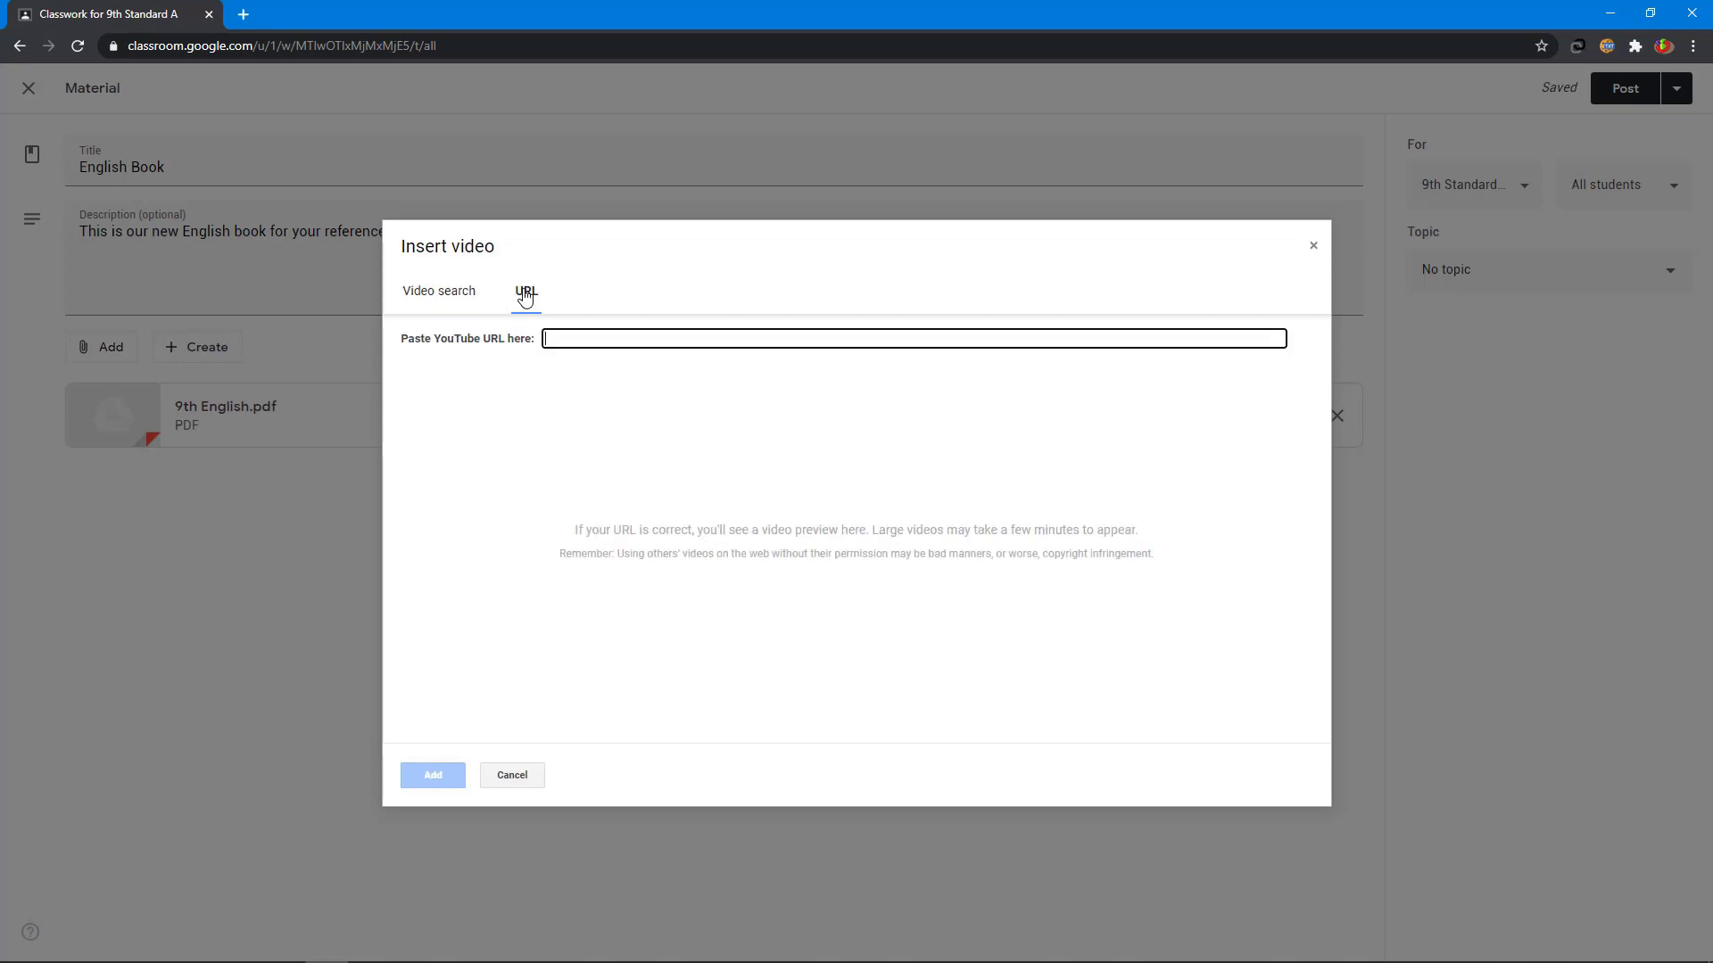
text(https://www.youtube.com/watch?v=LIAJ5tBp3A0)
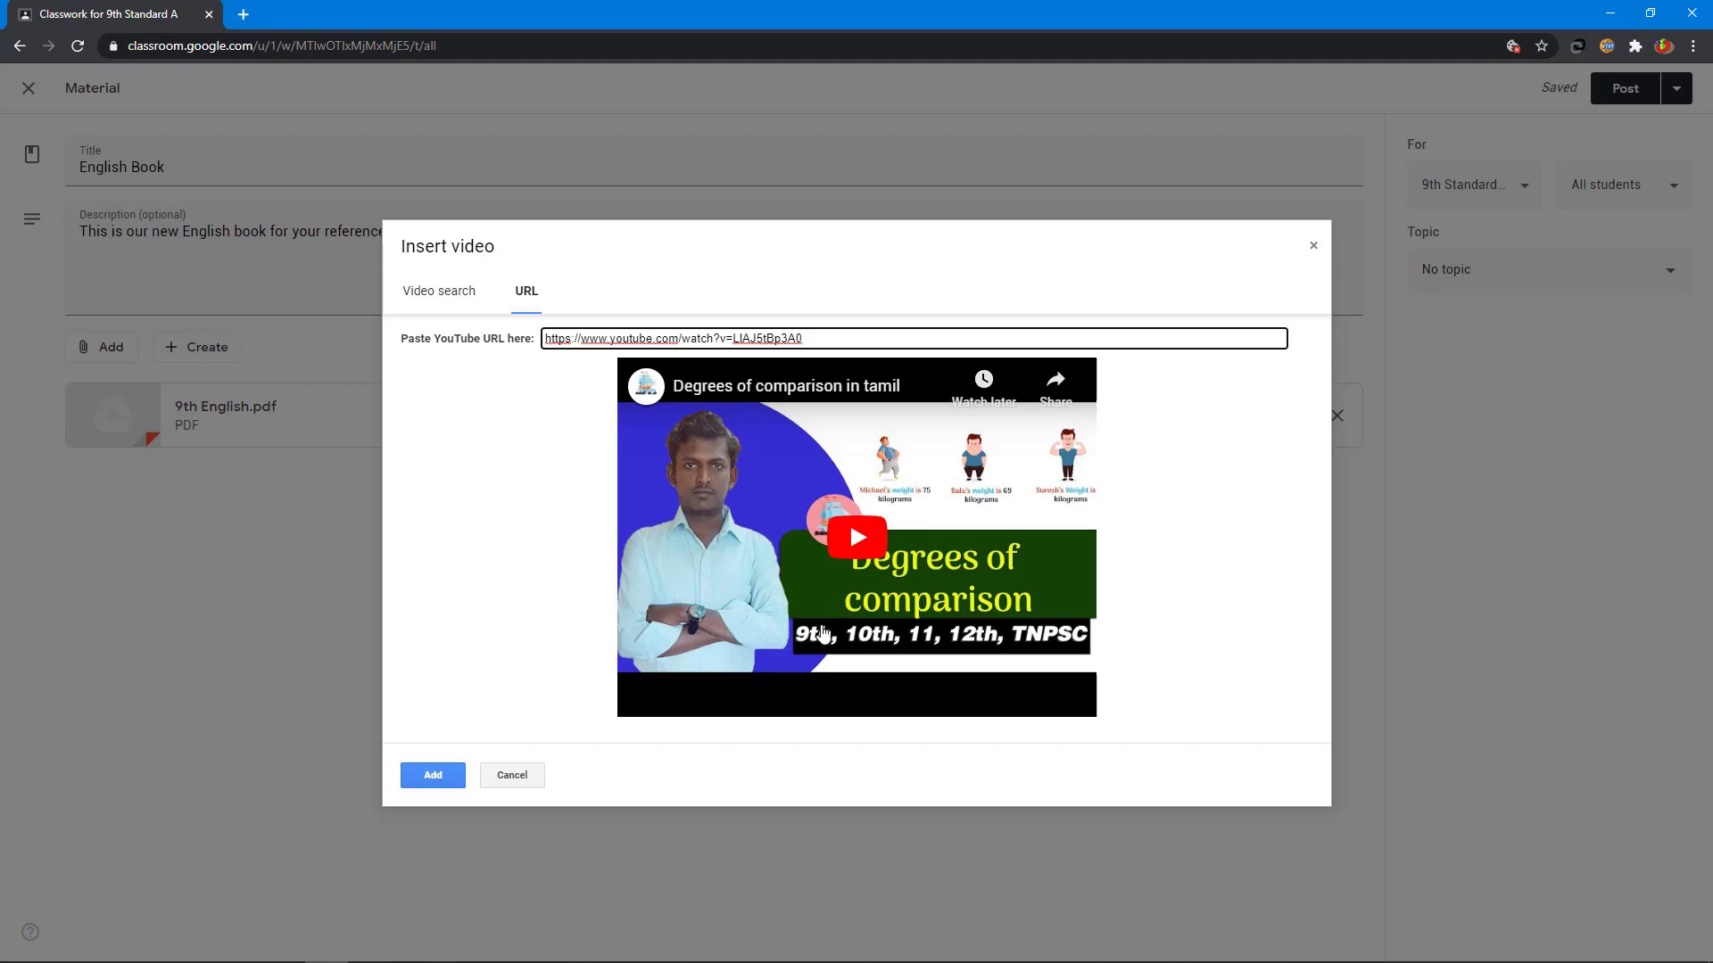
click(452, 774)
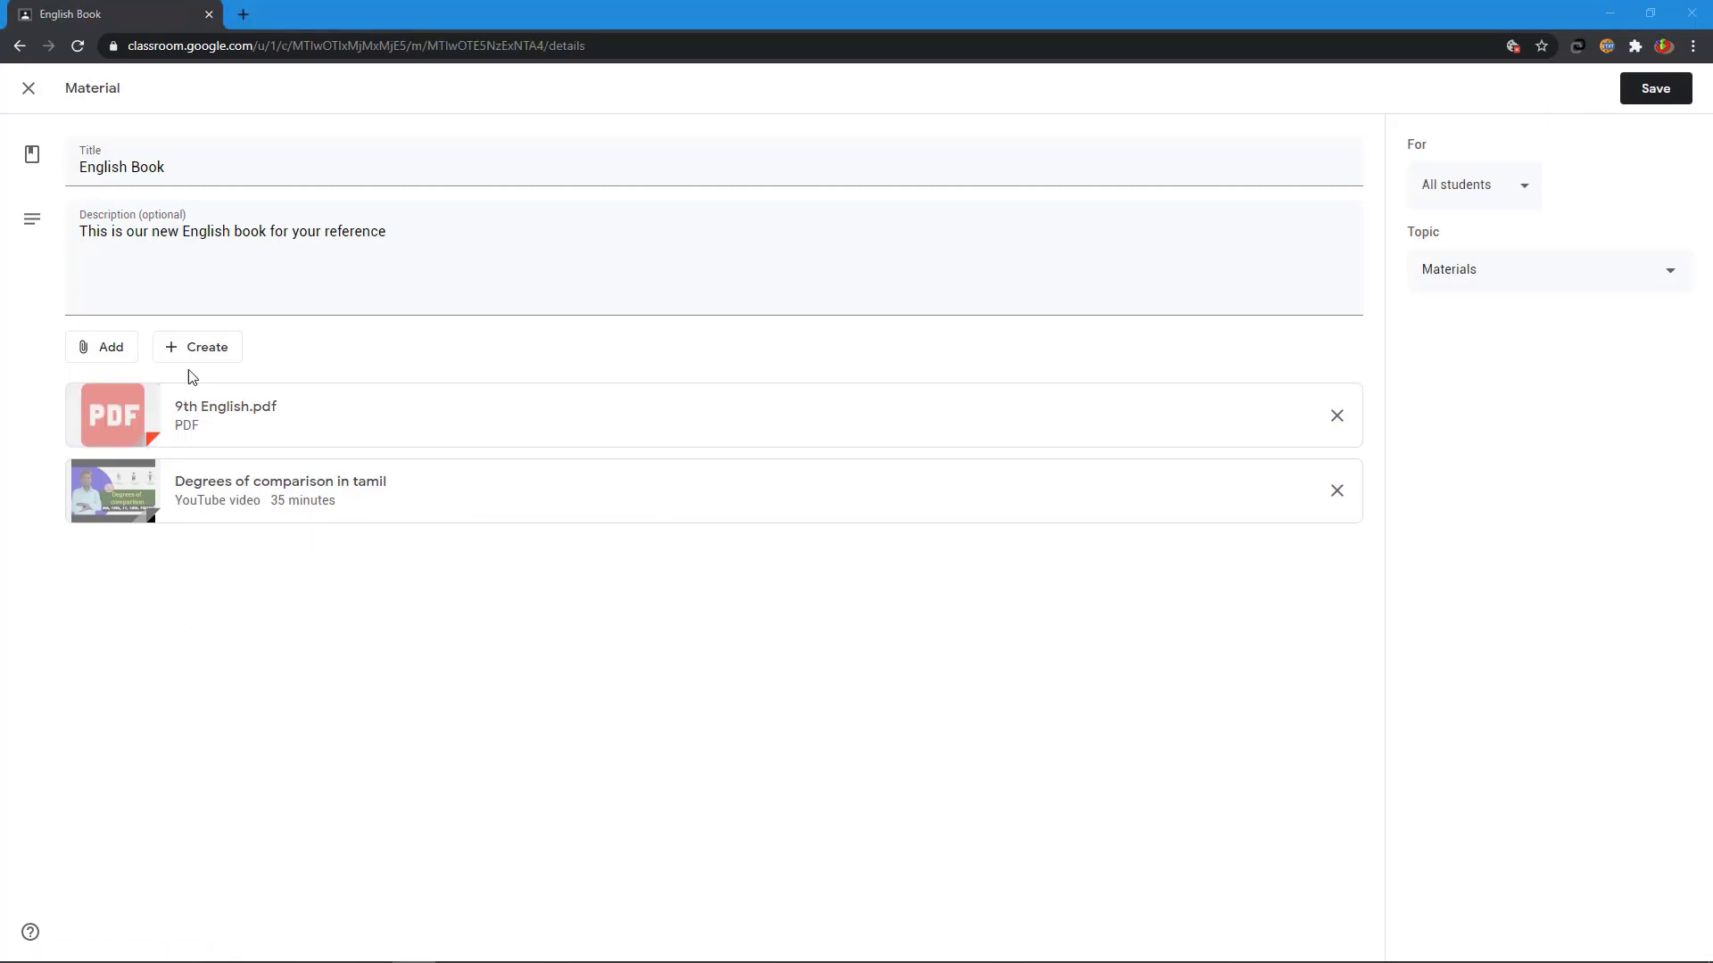
click(200, 347)
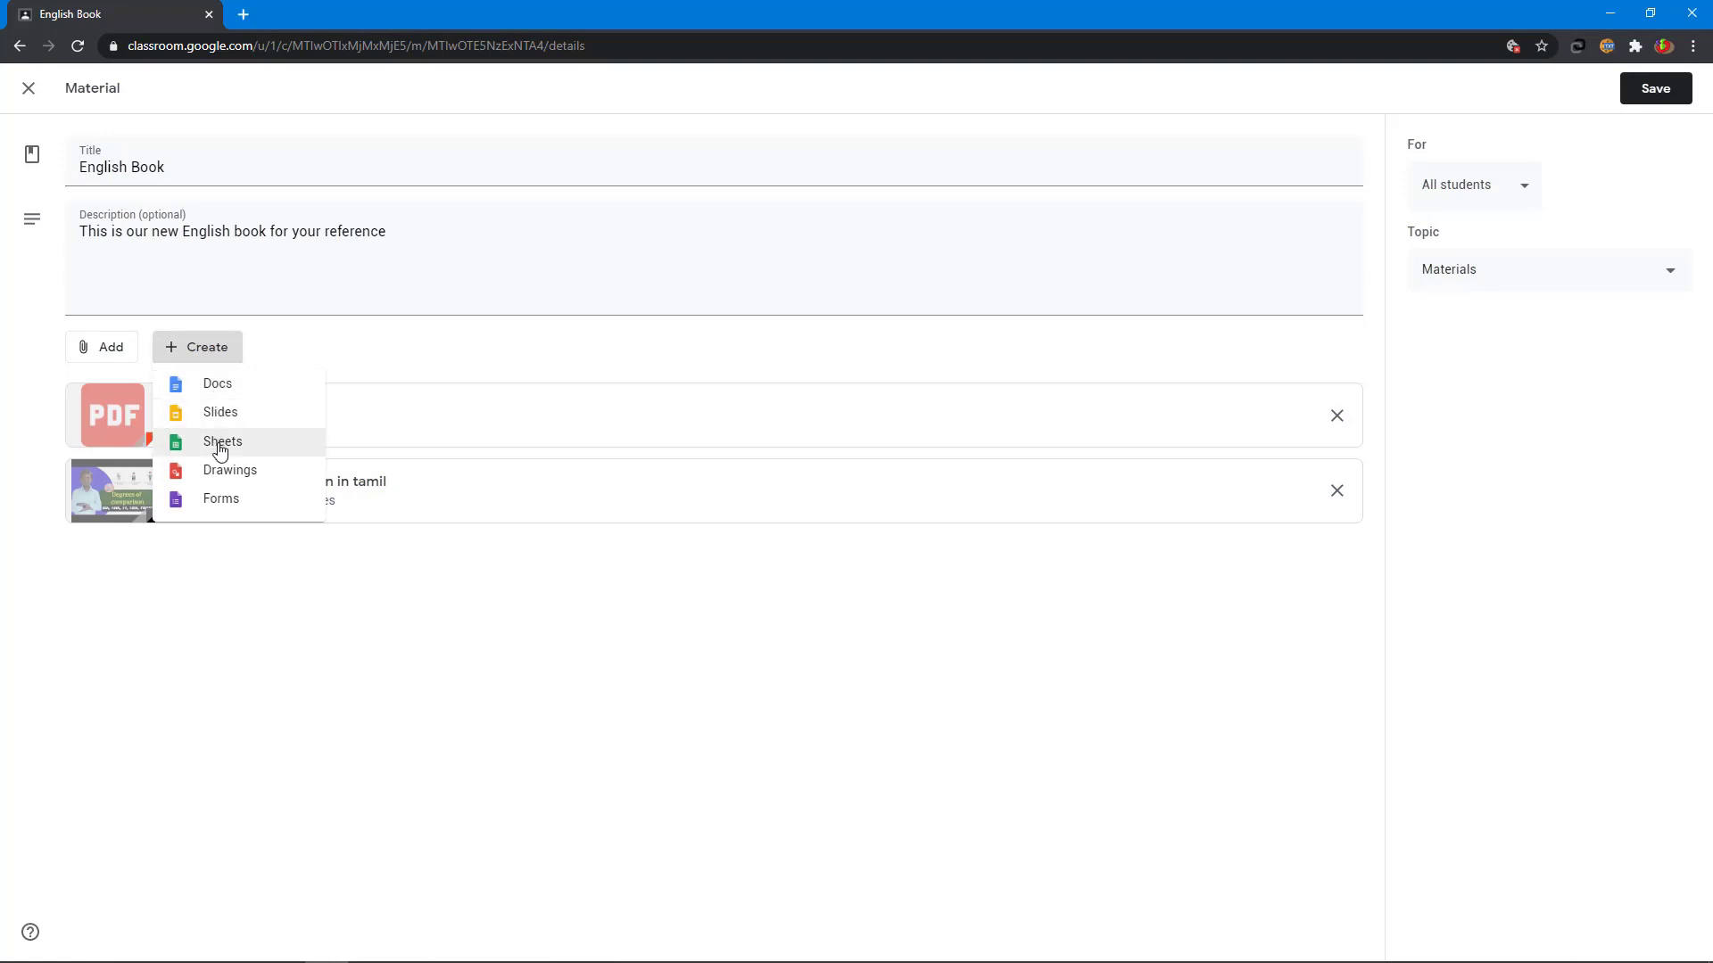
click(220, 500)
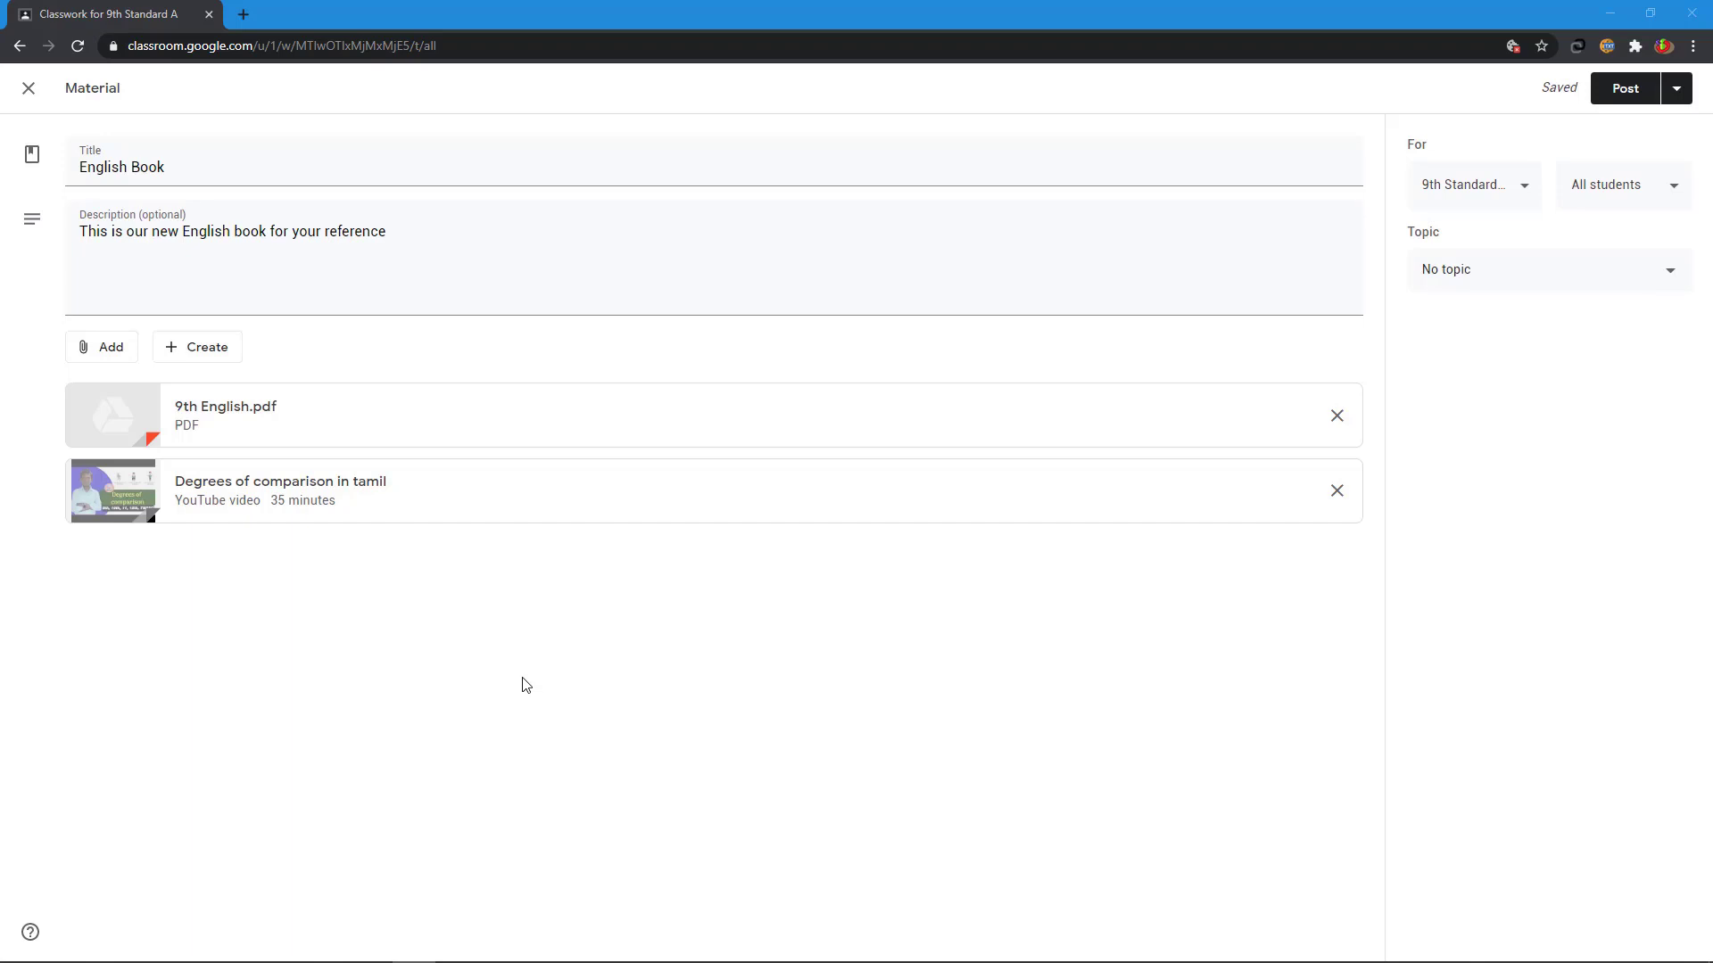
click(246, 18)
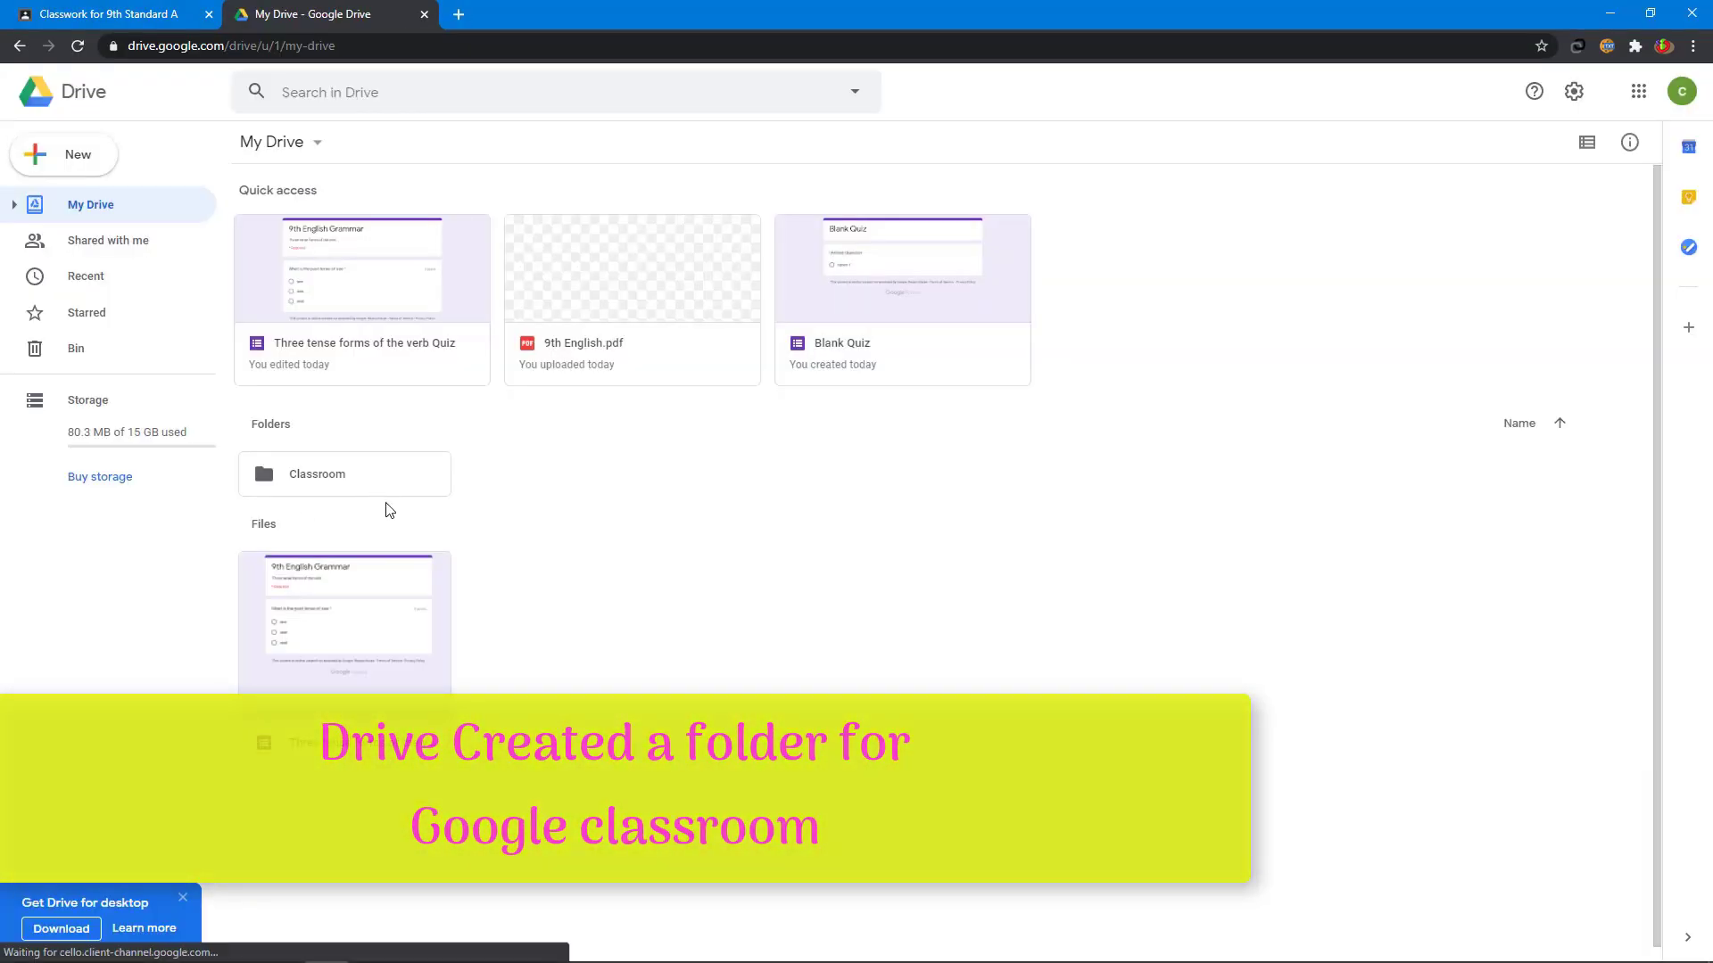
click(321, 476)
double_click(320, 477)
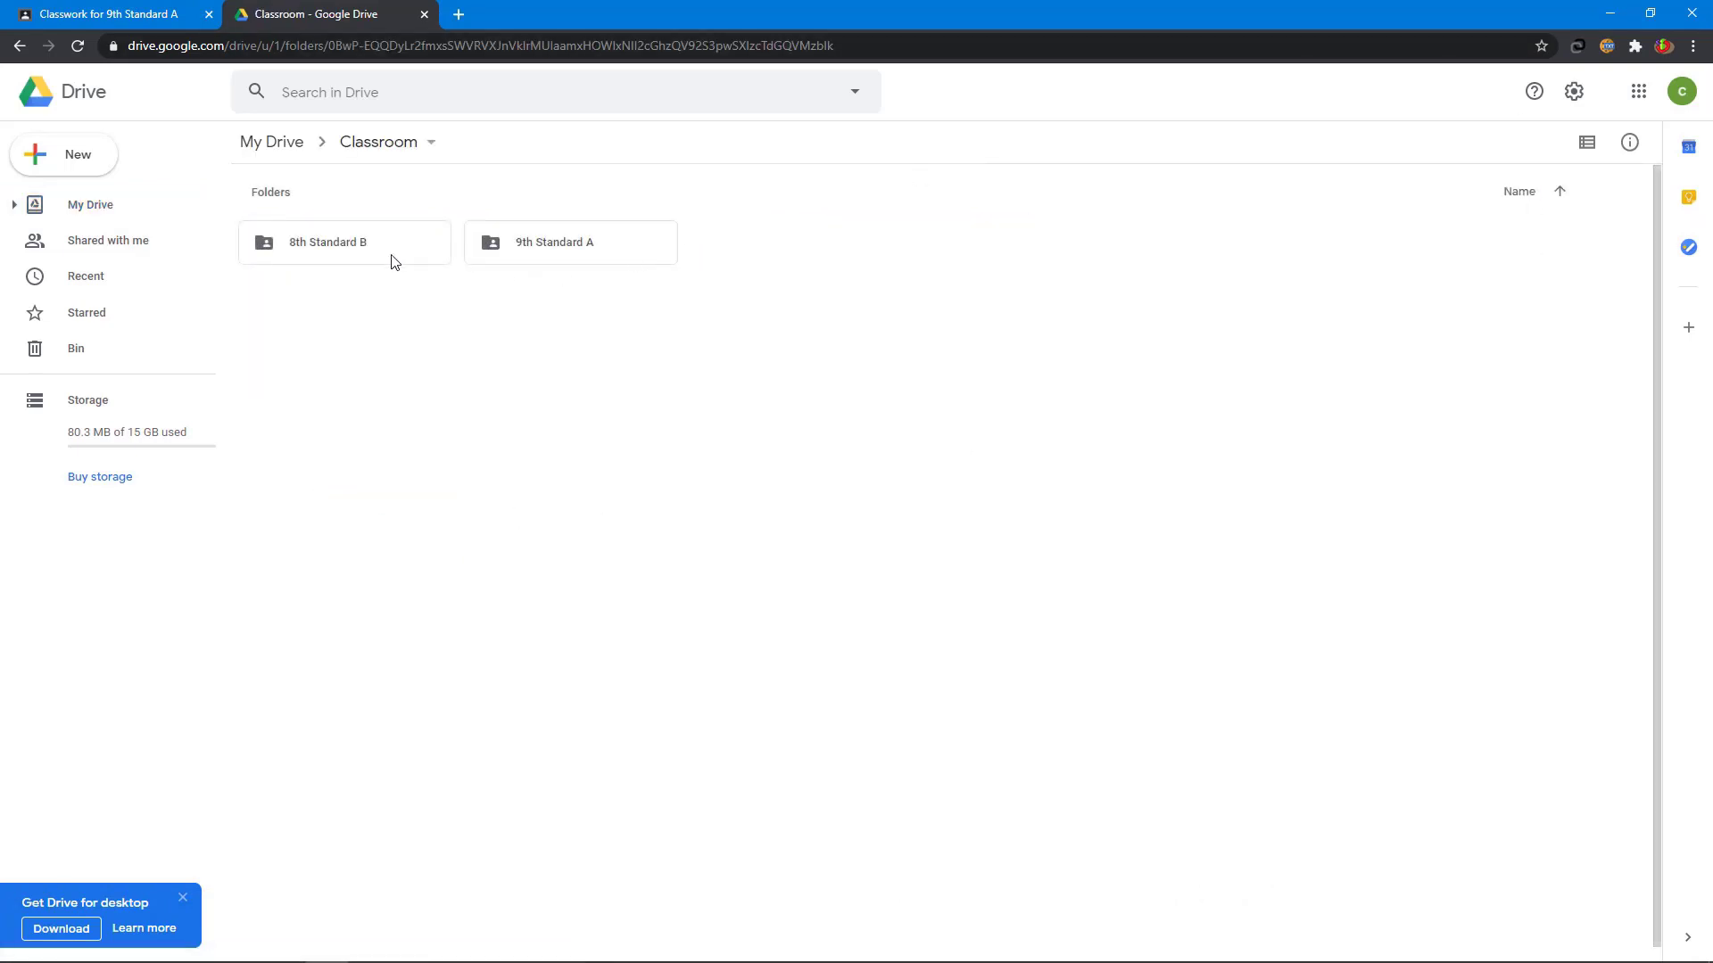
double_click(558, 246)
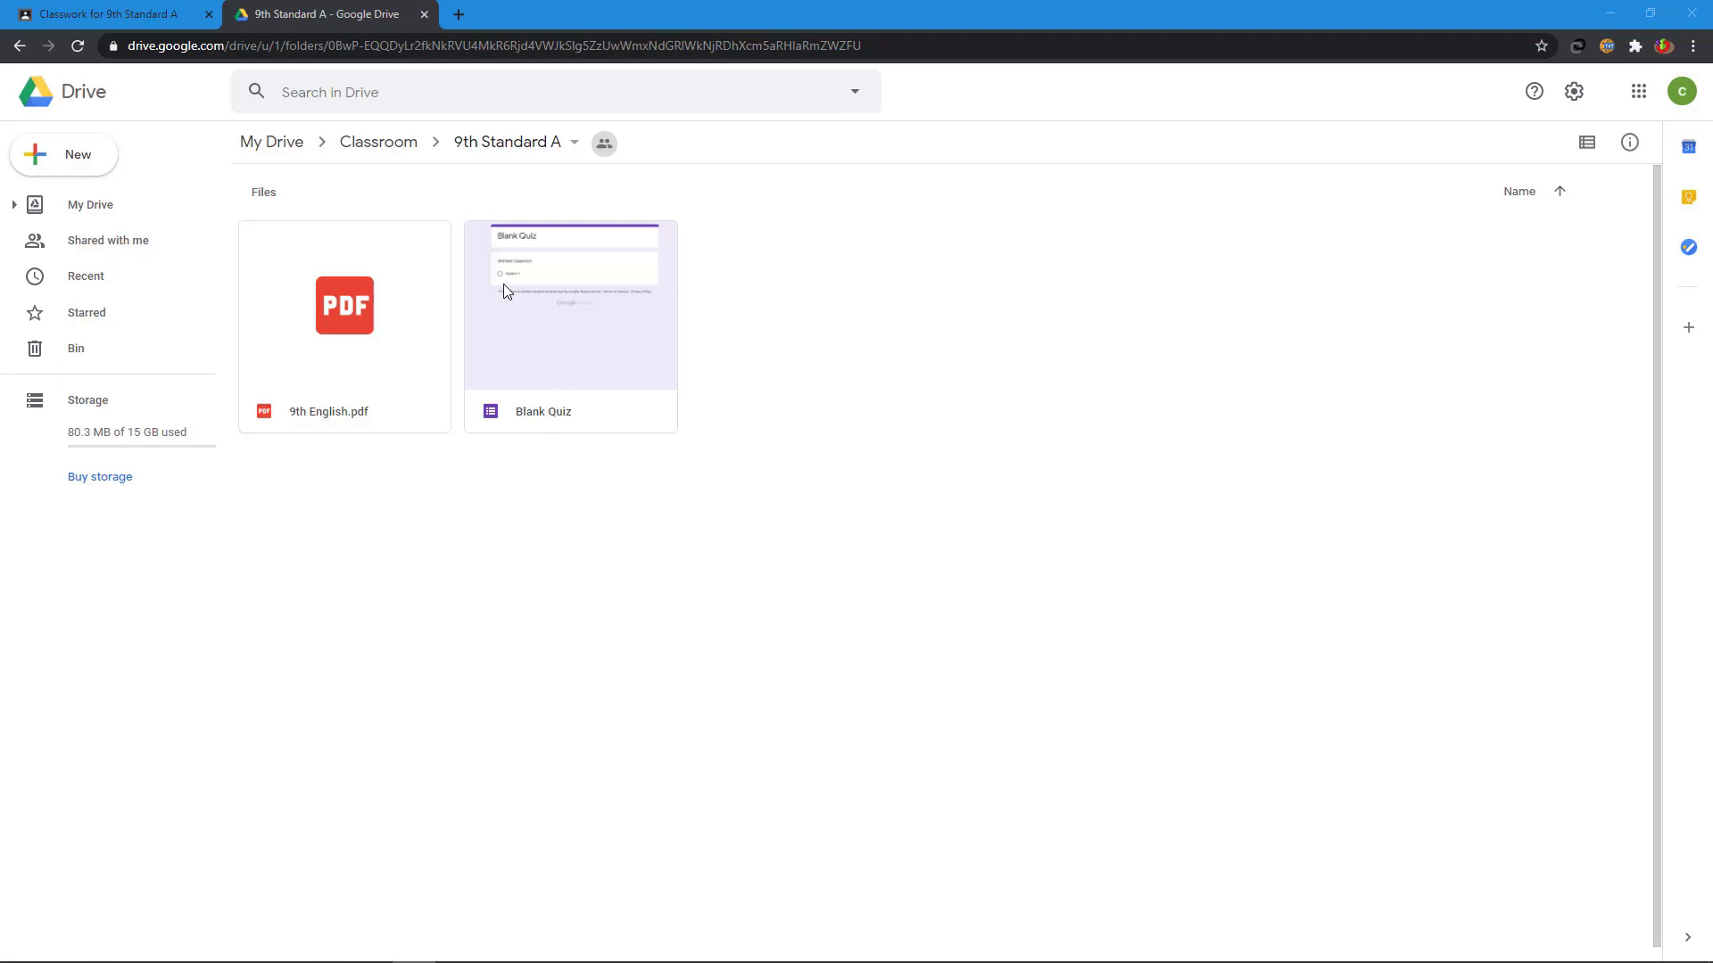
click(424, 15)
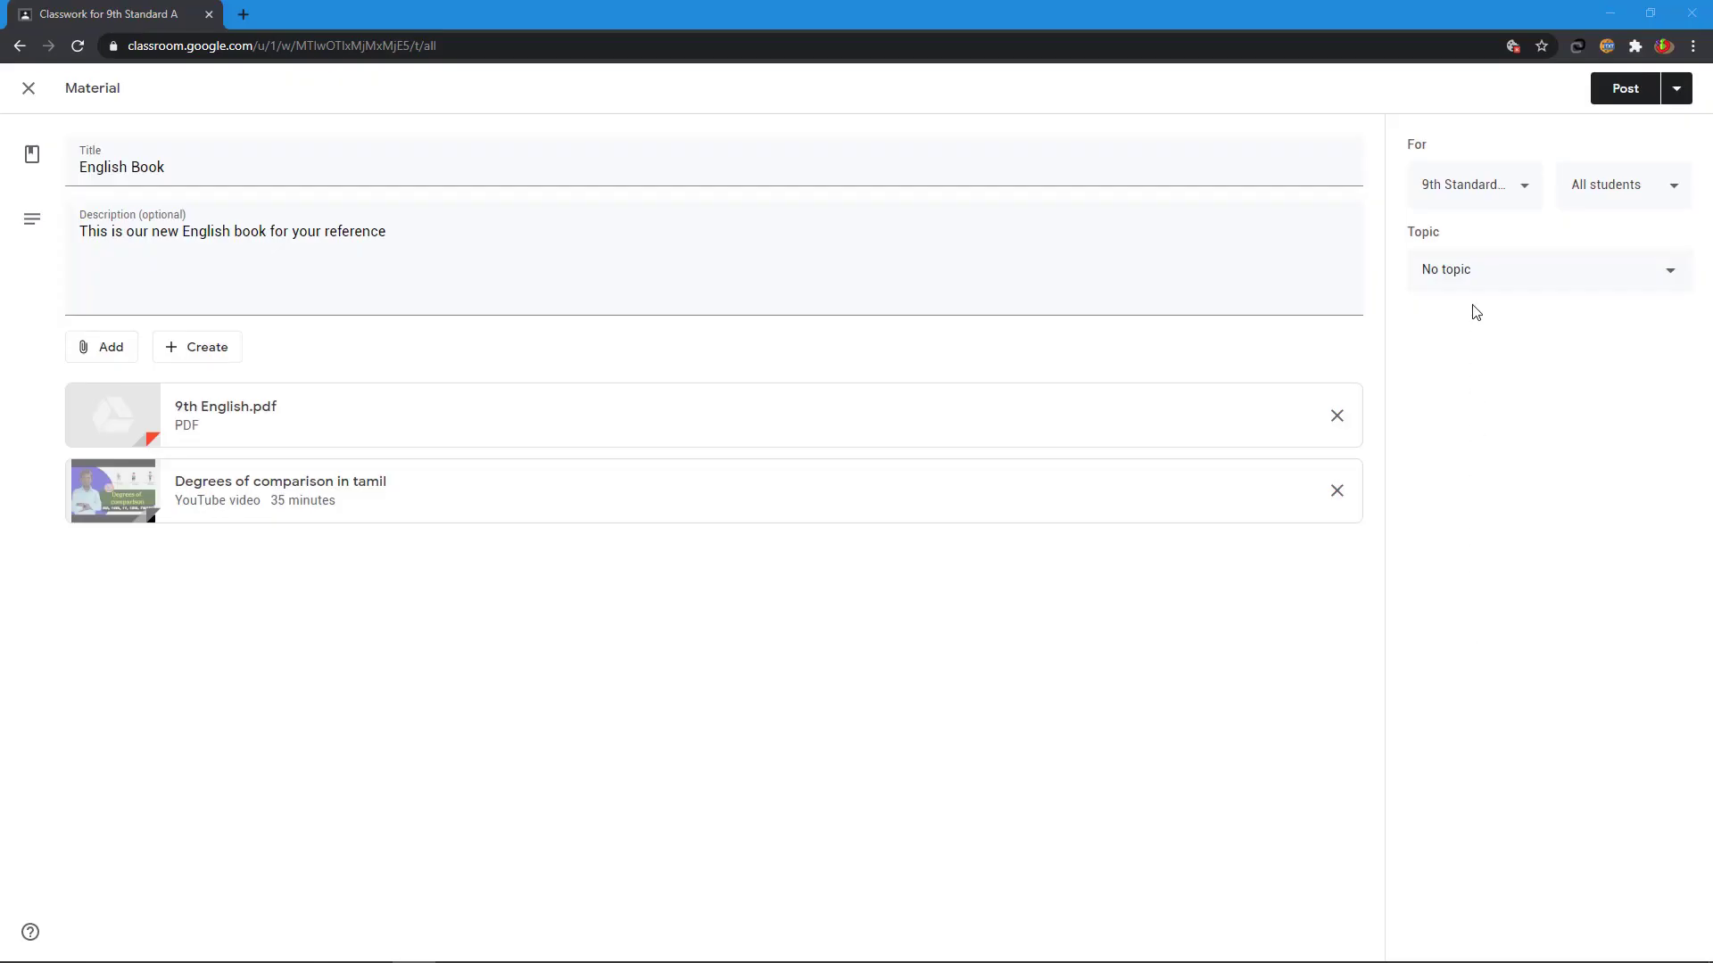
- Put English Book under a new 'Materials' topic, post it, and expand the posted item
click(1468, 278)
click(1446, 320)
text(M)
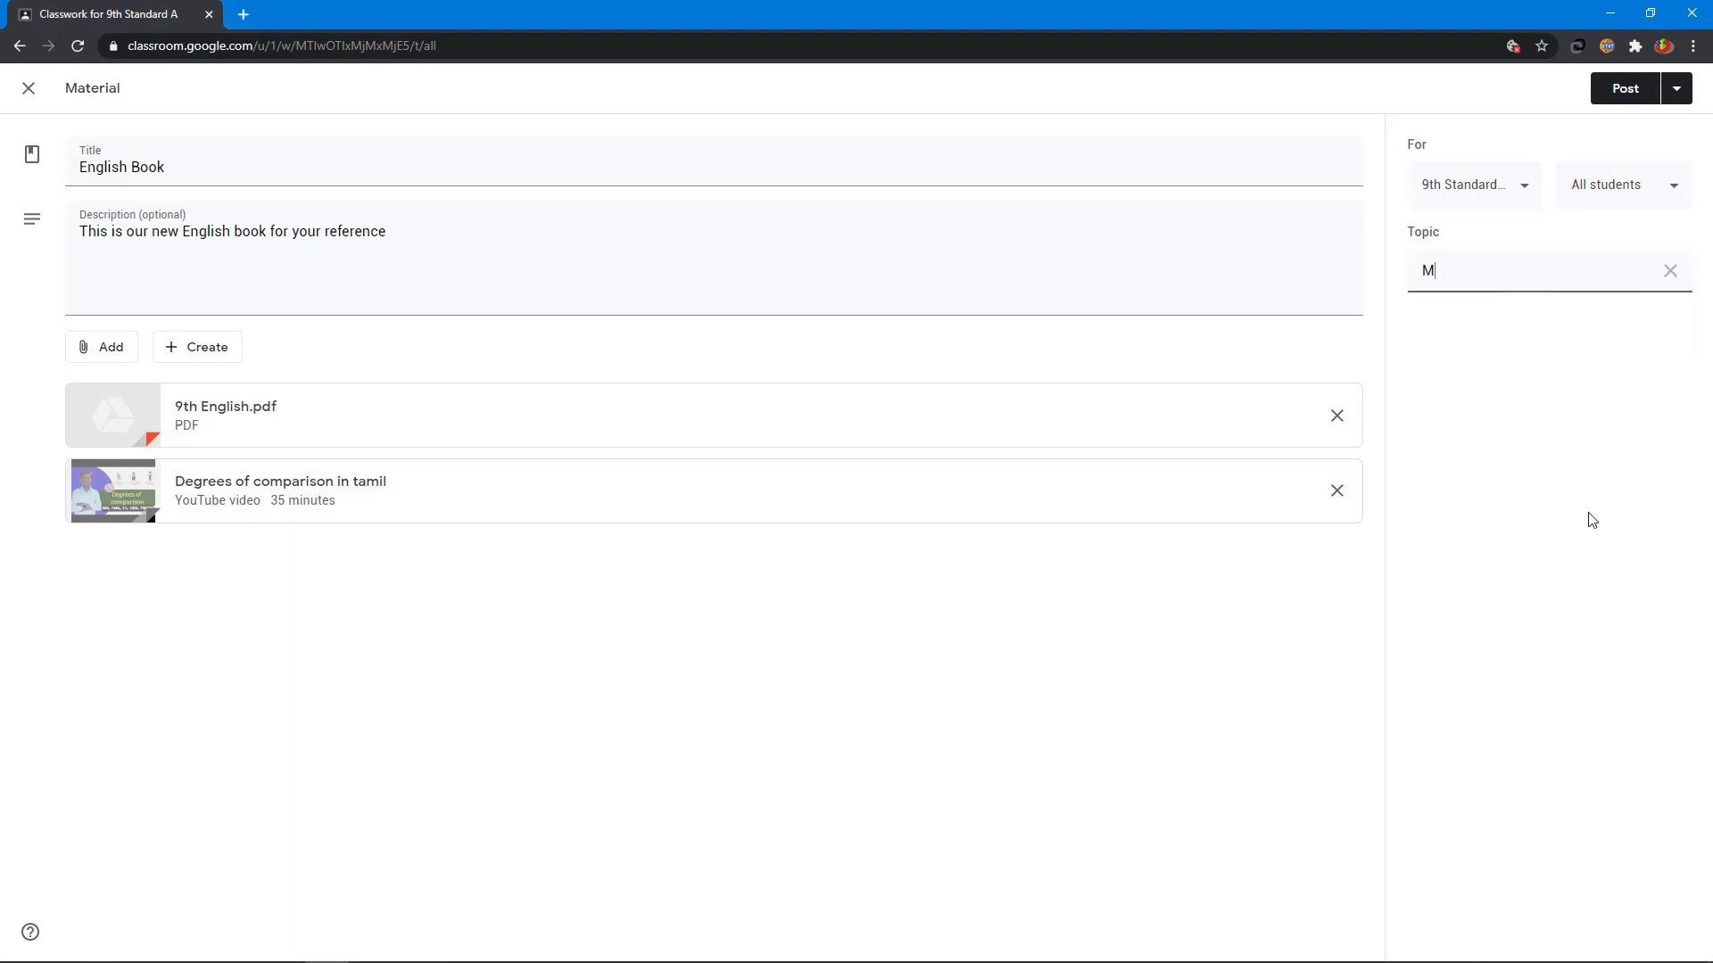
text(aterials)
click(1592, 520)
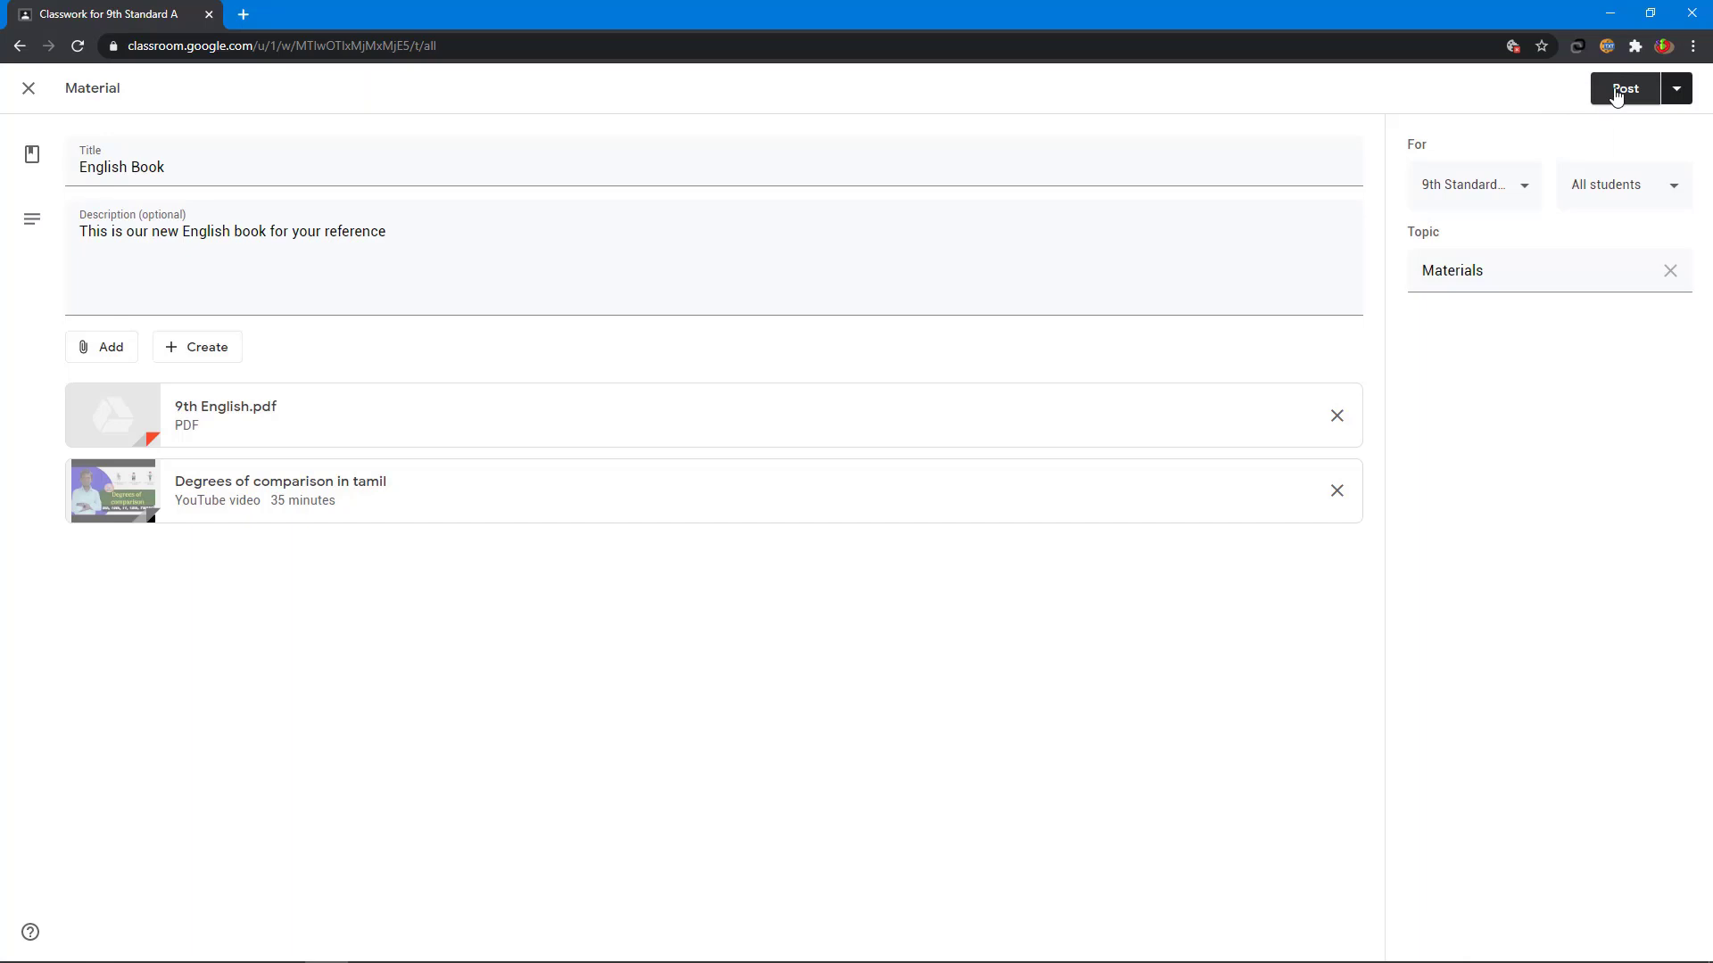
click(1616, 92)
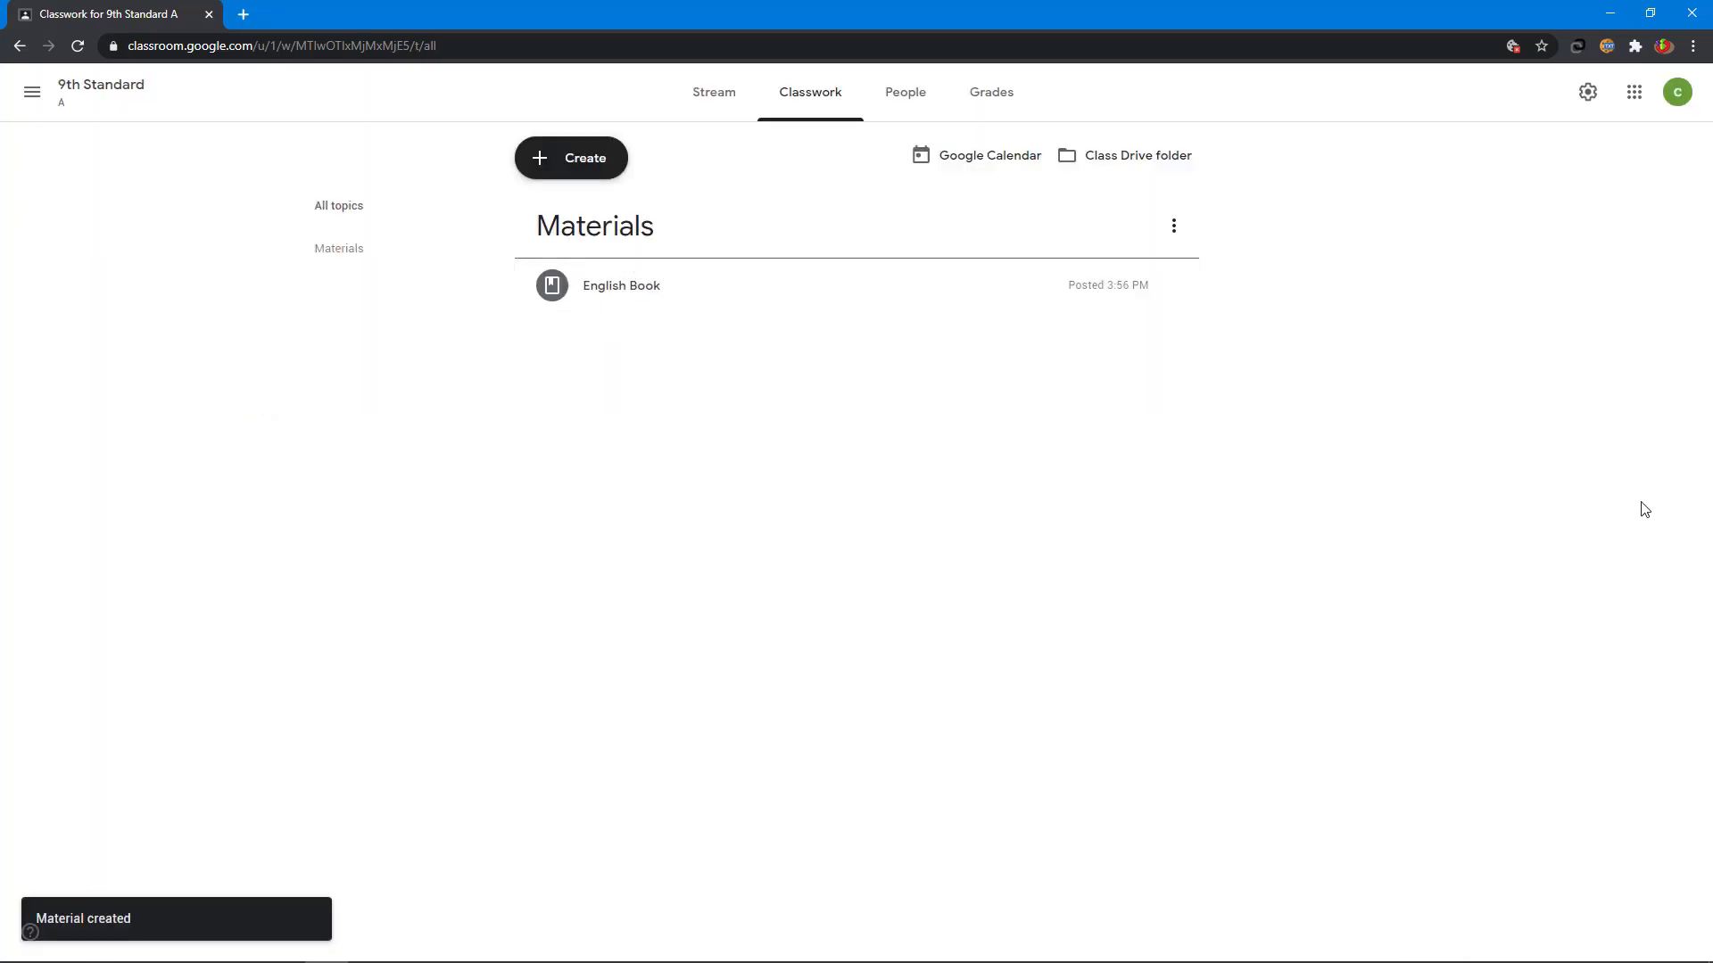
click(615, 291)
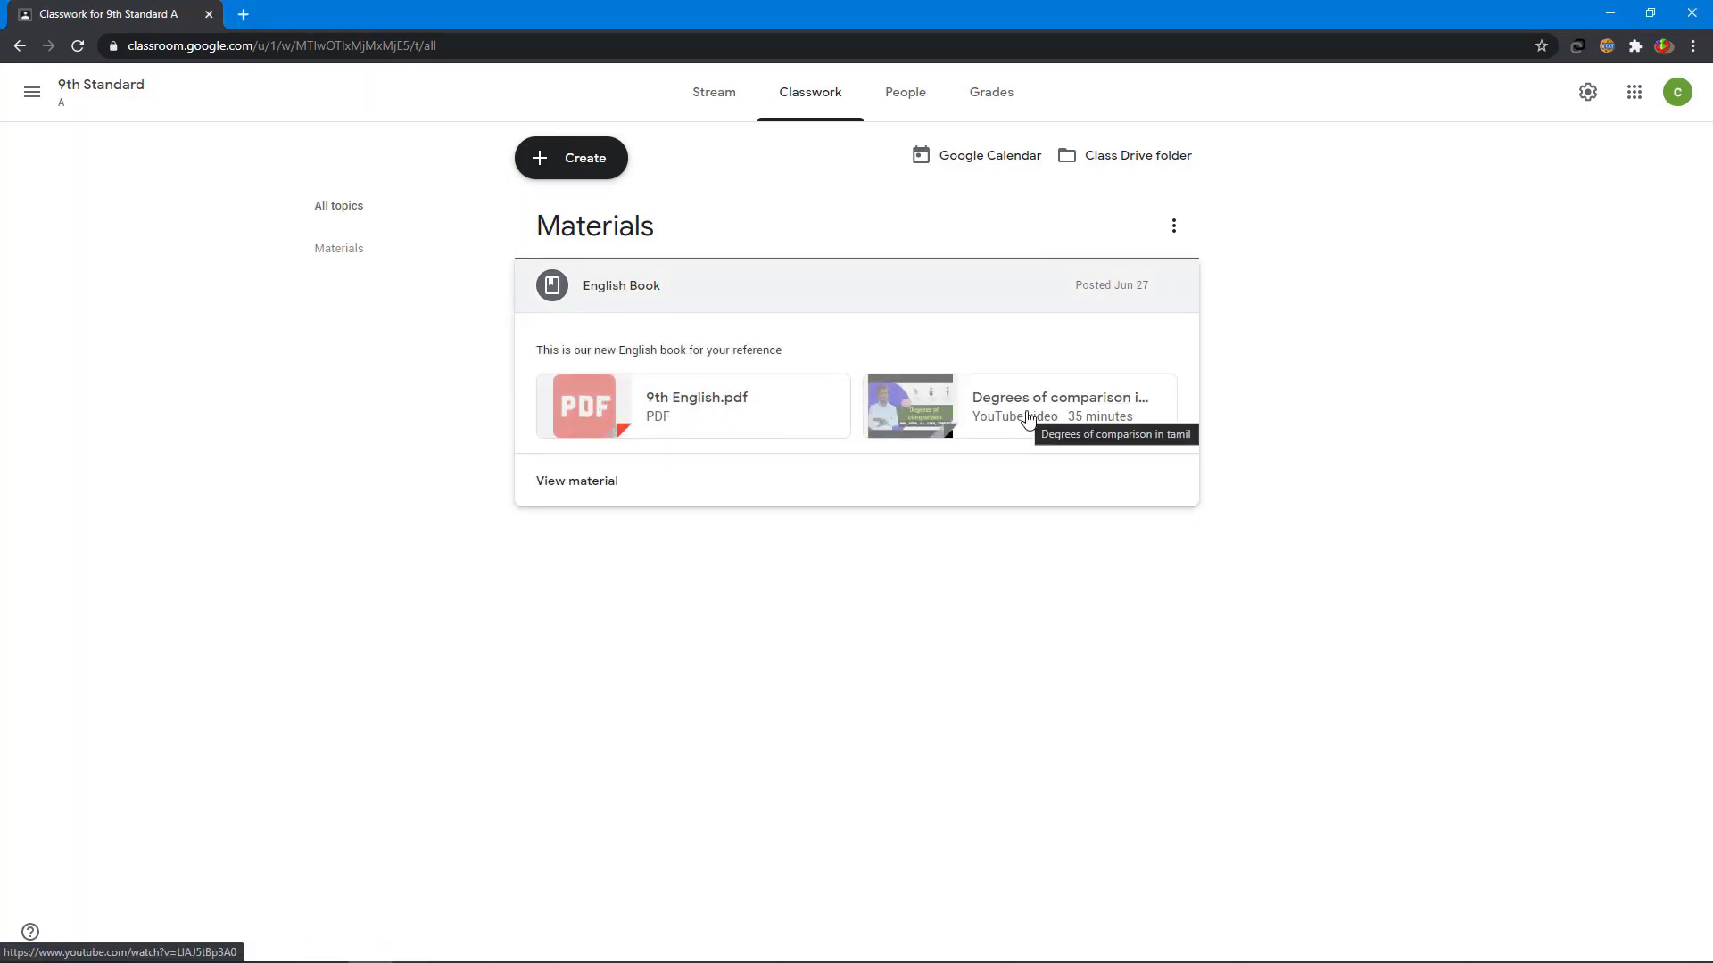
- Copy the English Book material's link from its menu, then switch to the Stream
click(1151, 299)
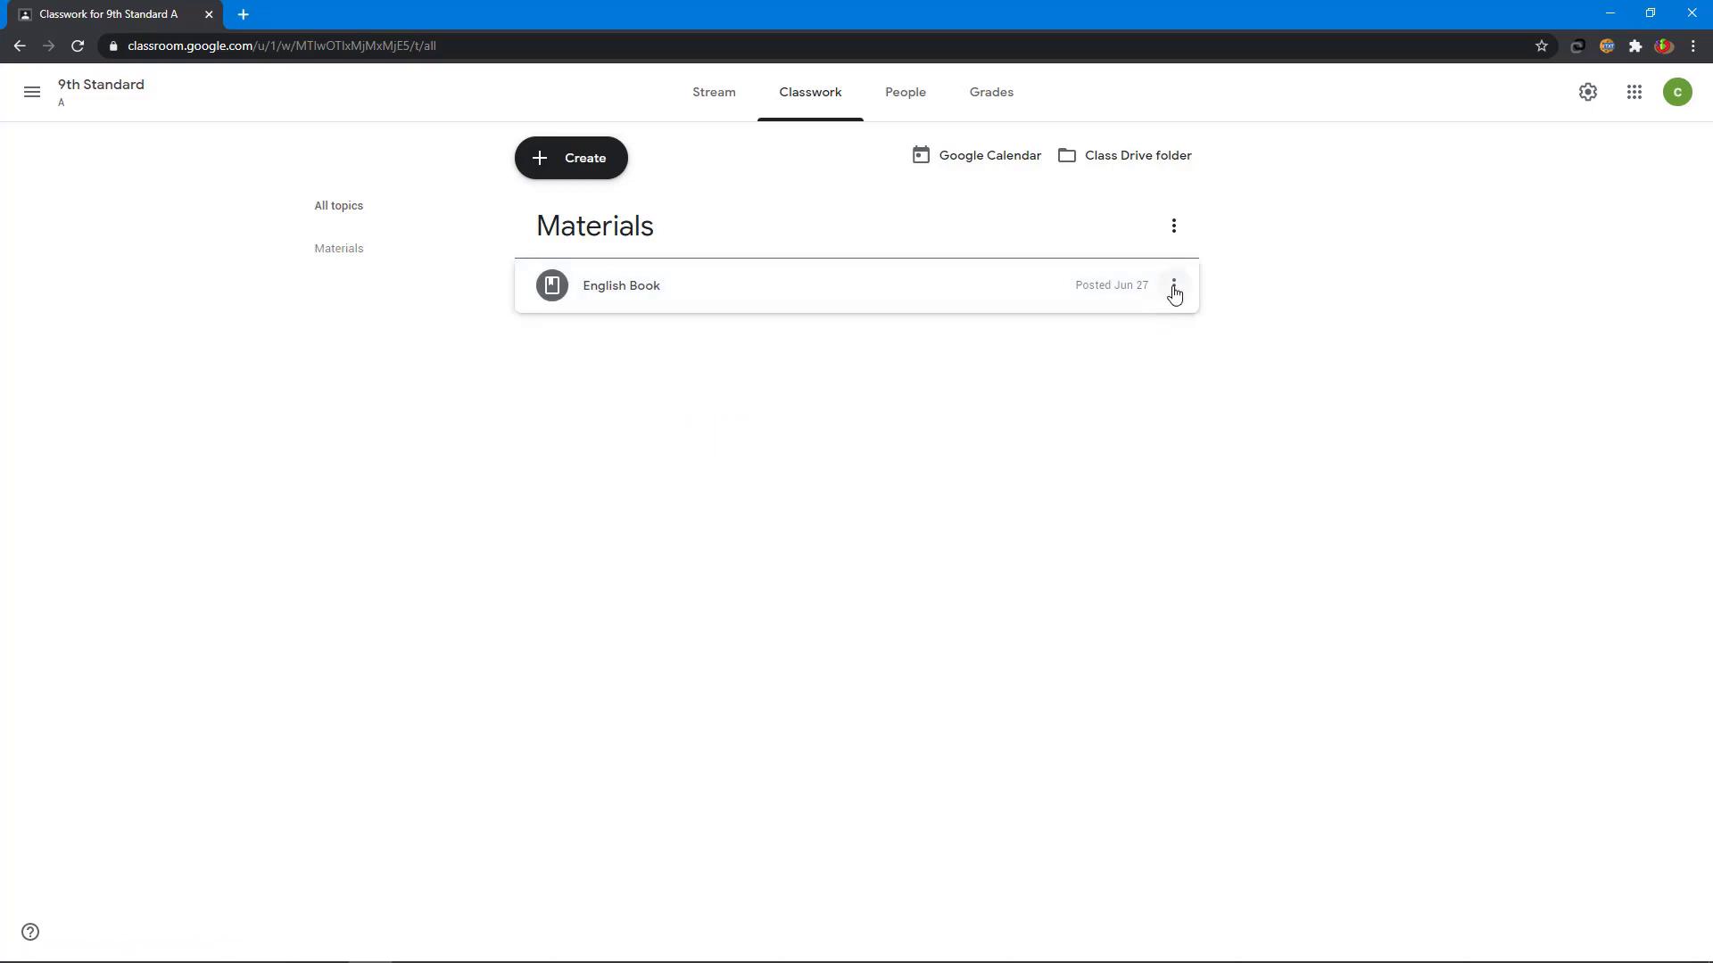
click(1174, 287)
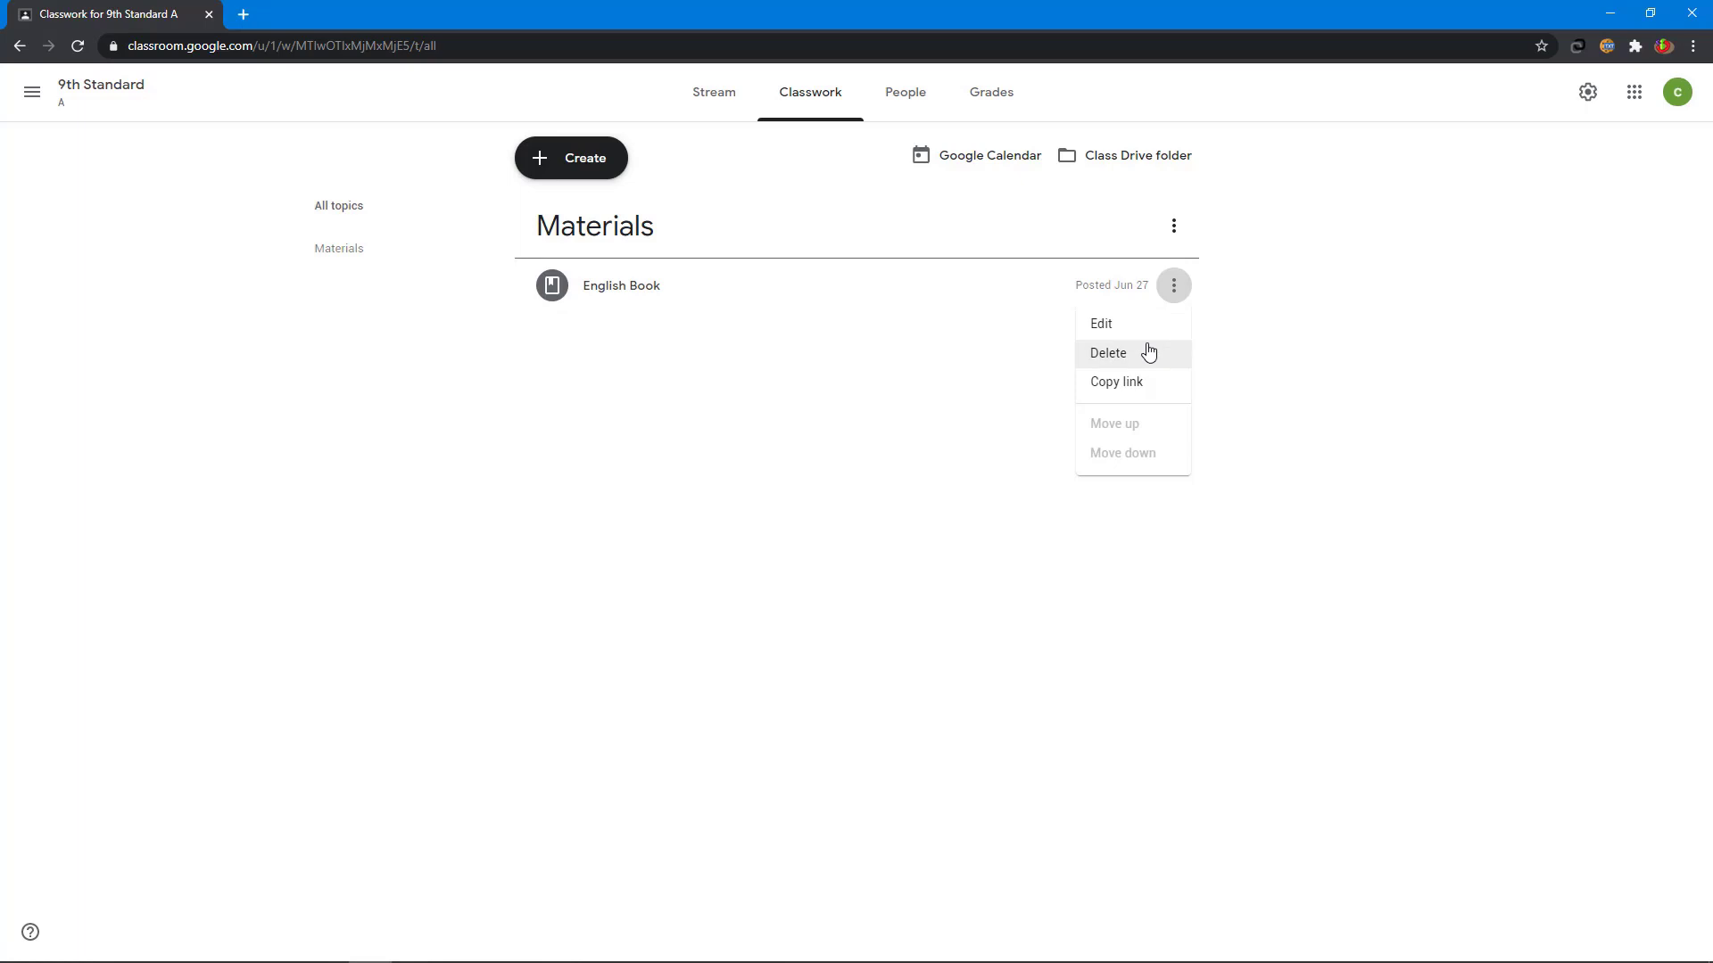
click(1151, 397)
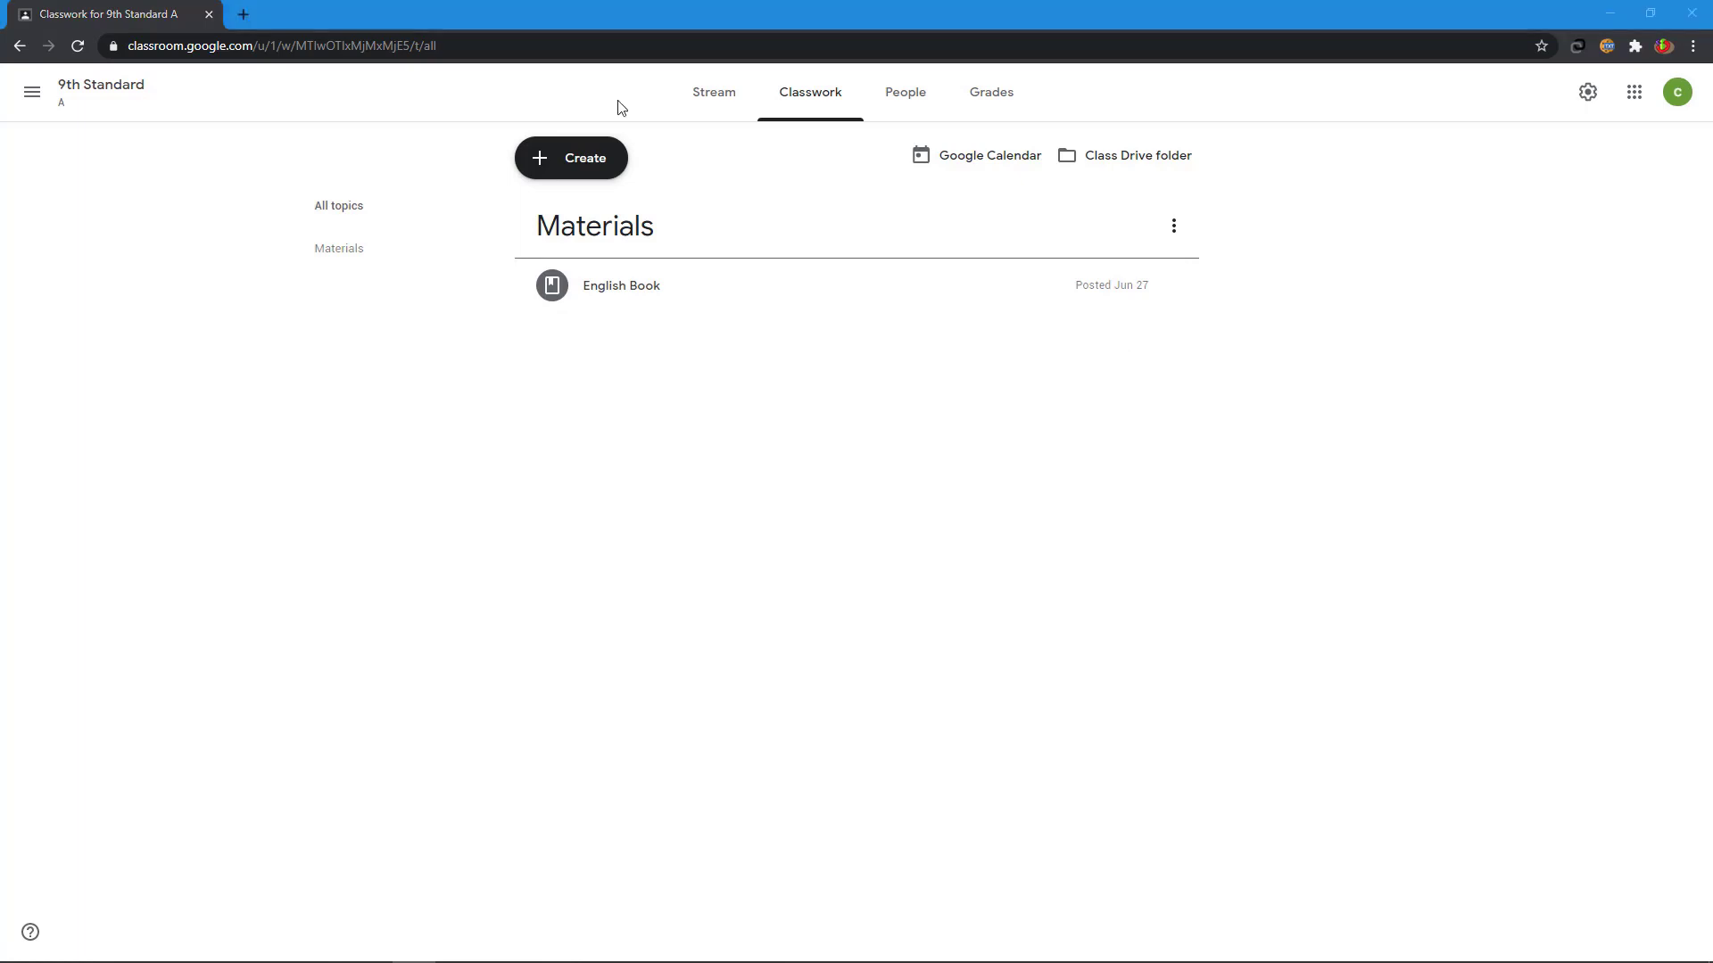
click(728, 102)
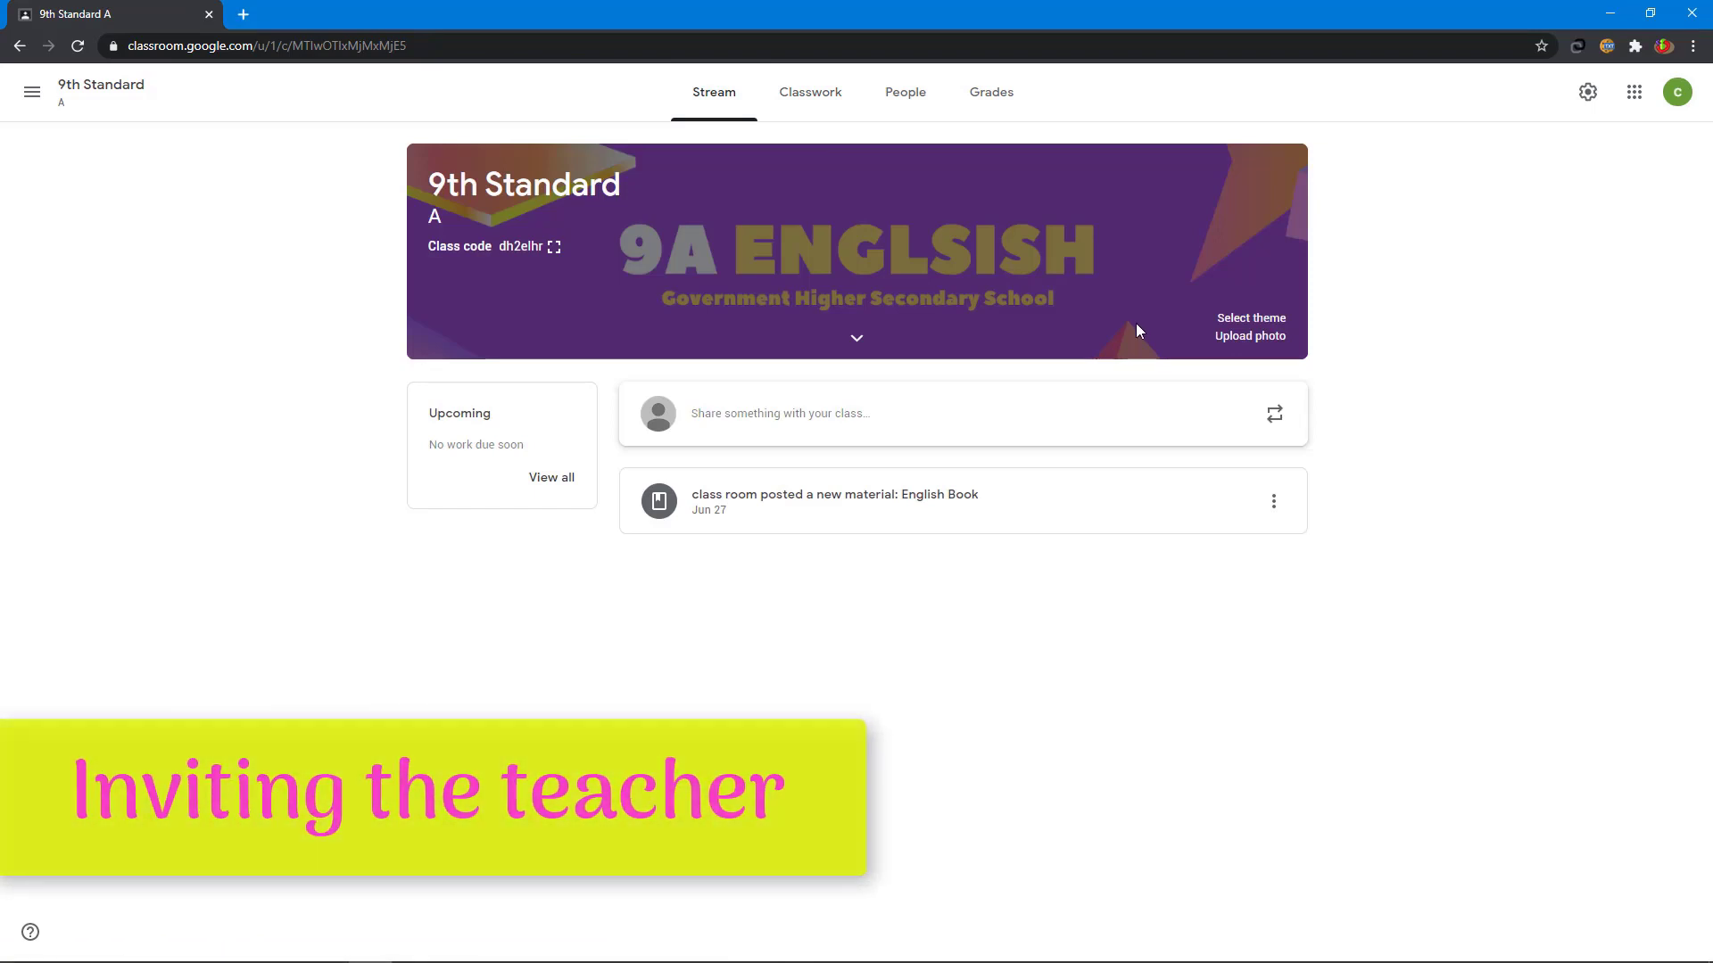
- From the People tab, invite a co-teacher by entering their e-mail address
click(904, 112)
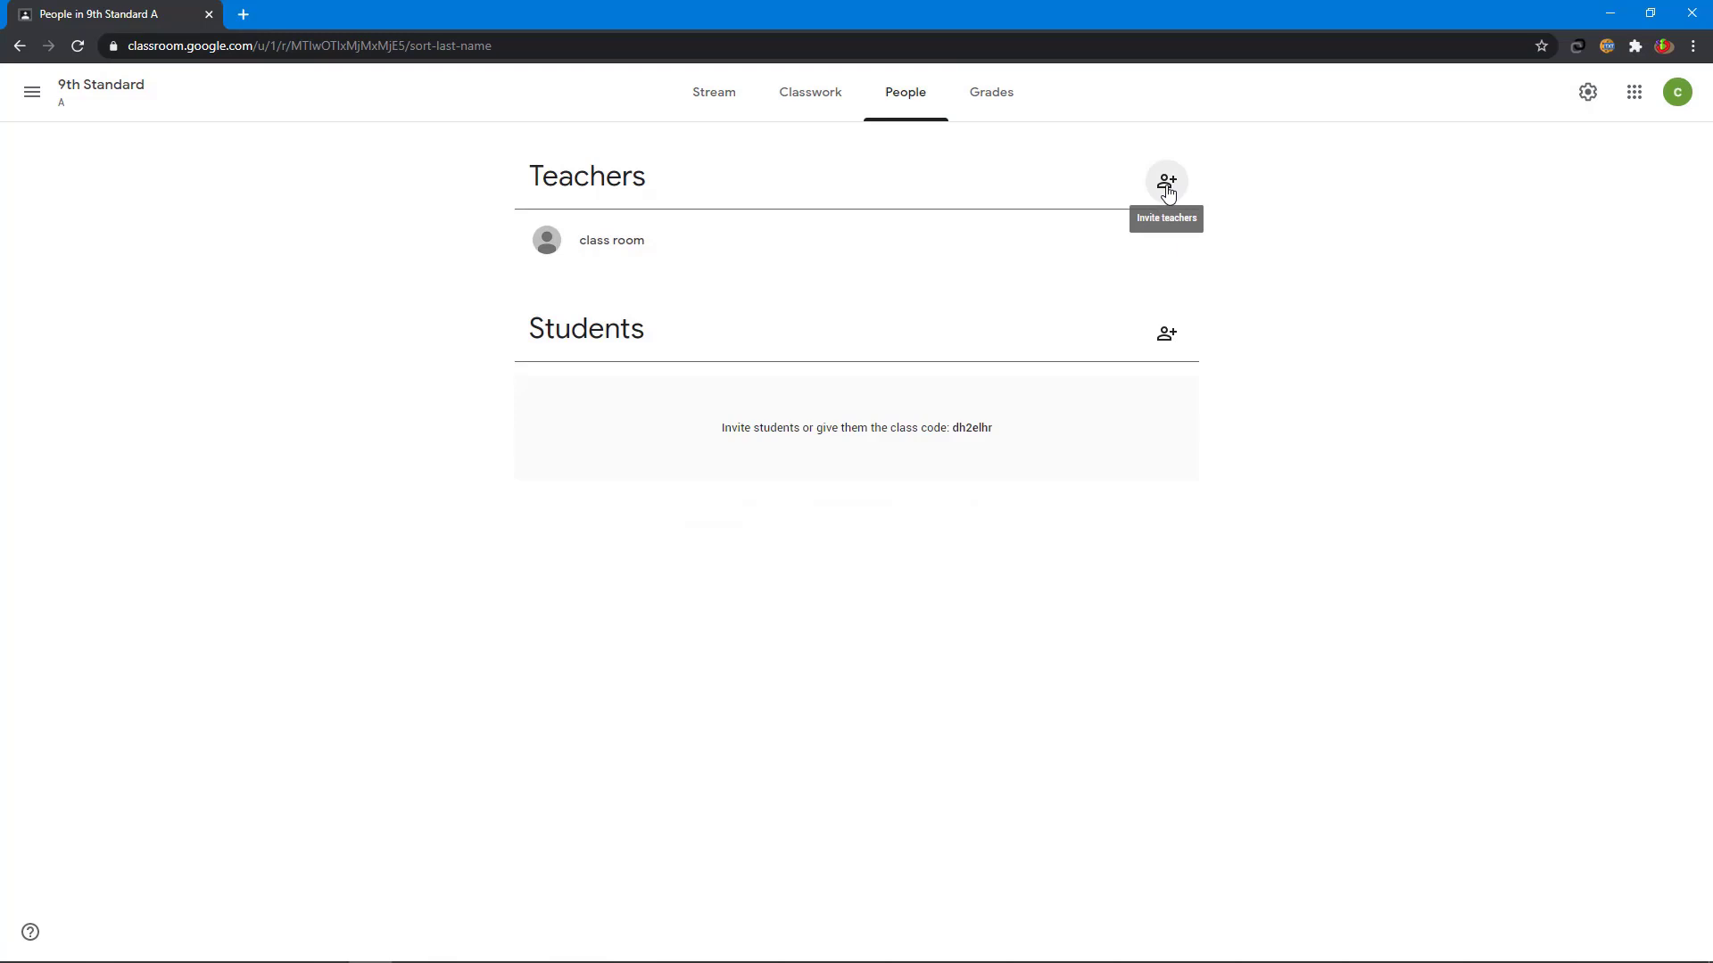
click(1167, 187)
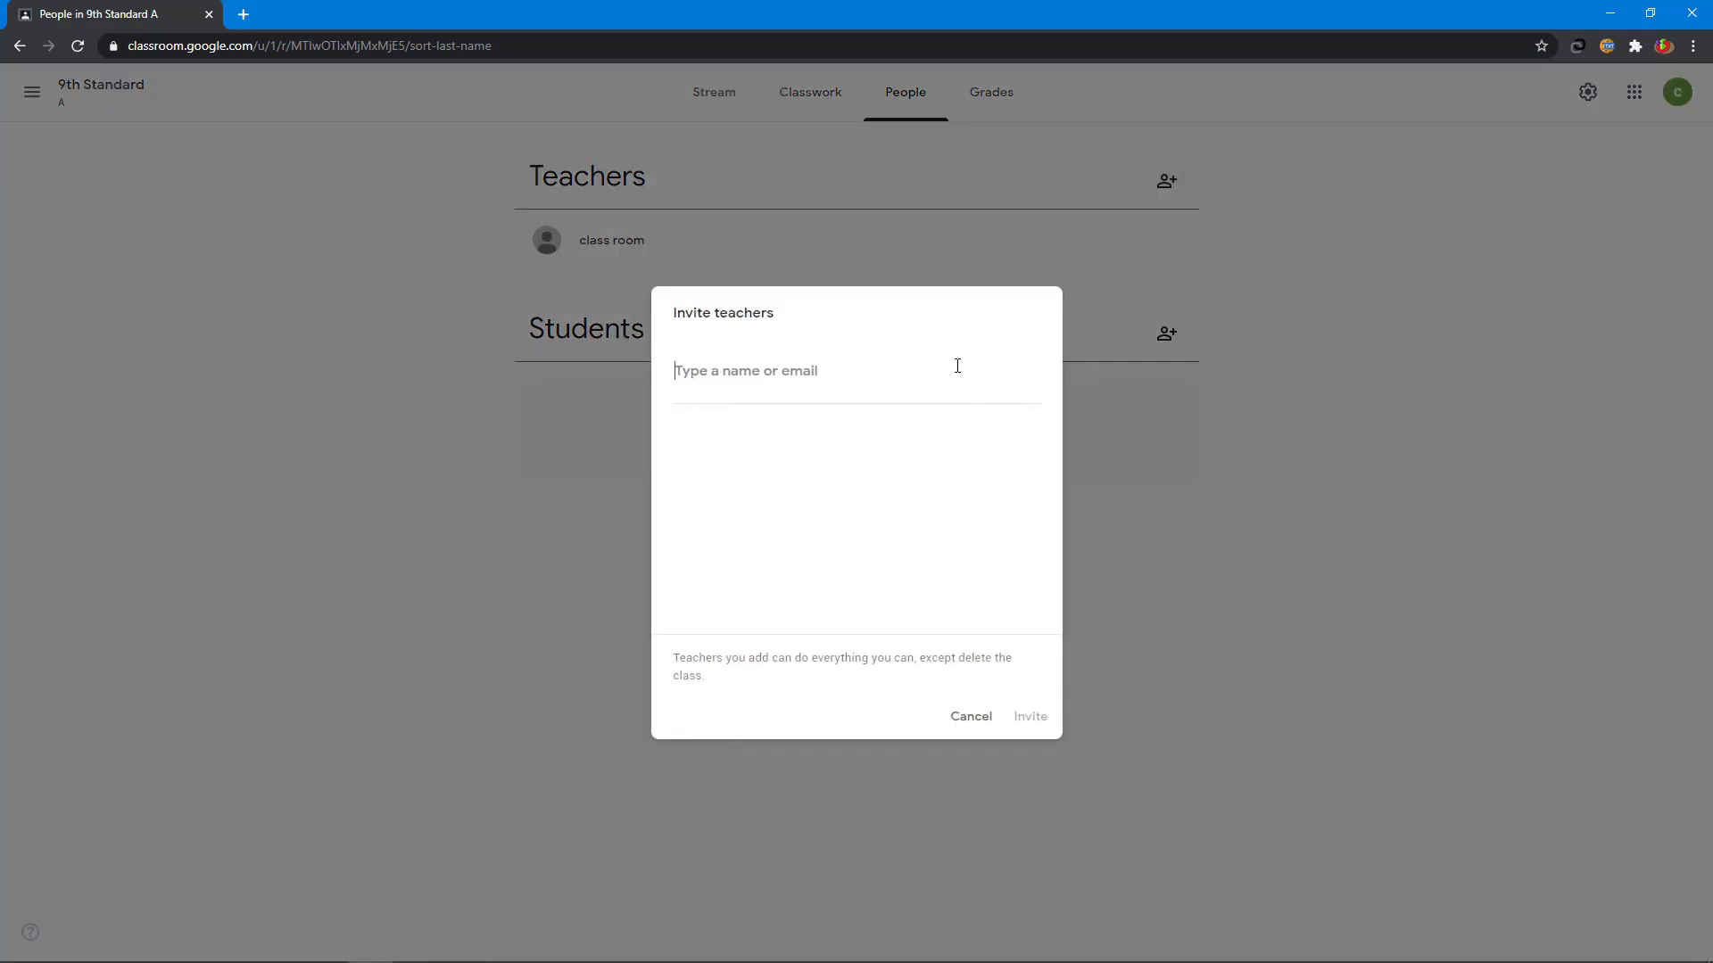
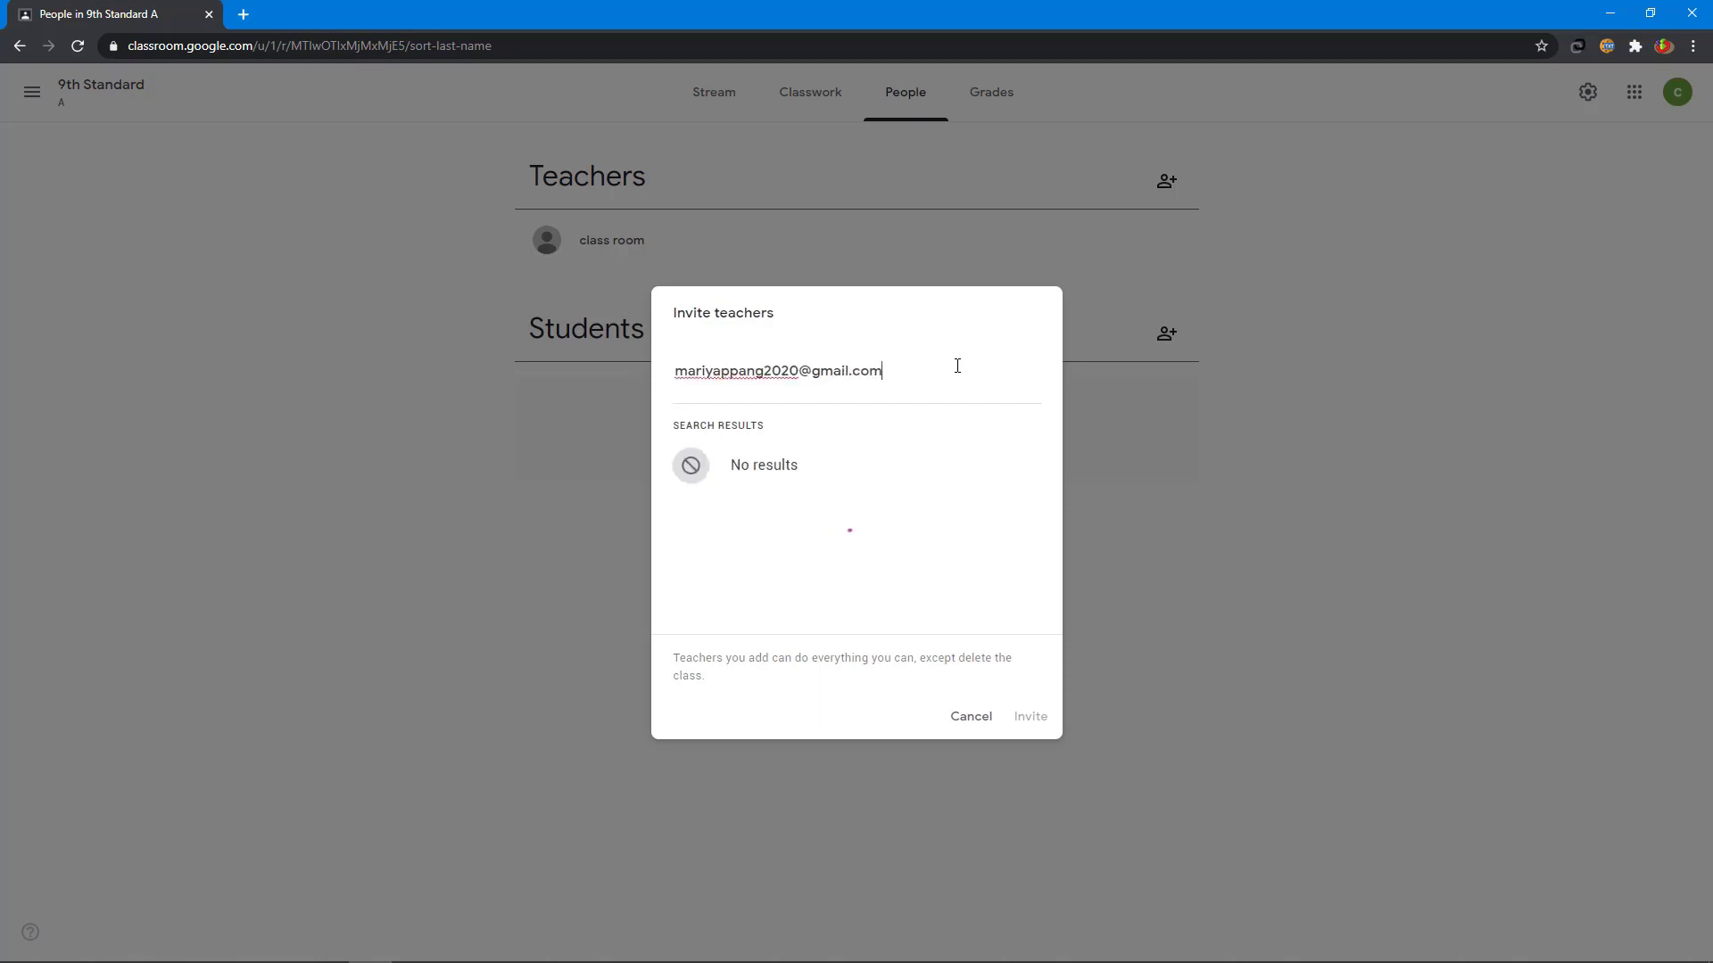
click(866, 485)
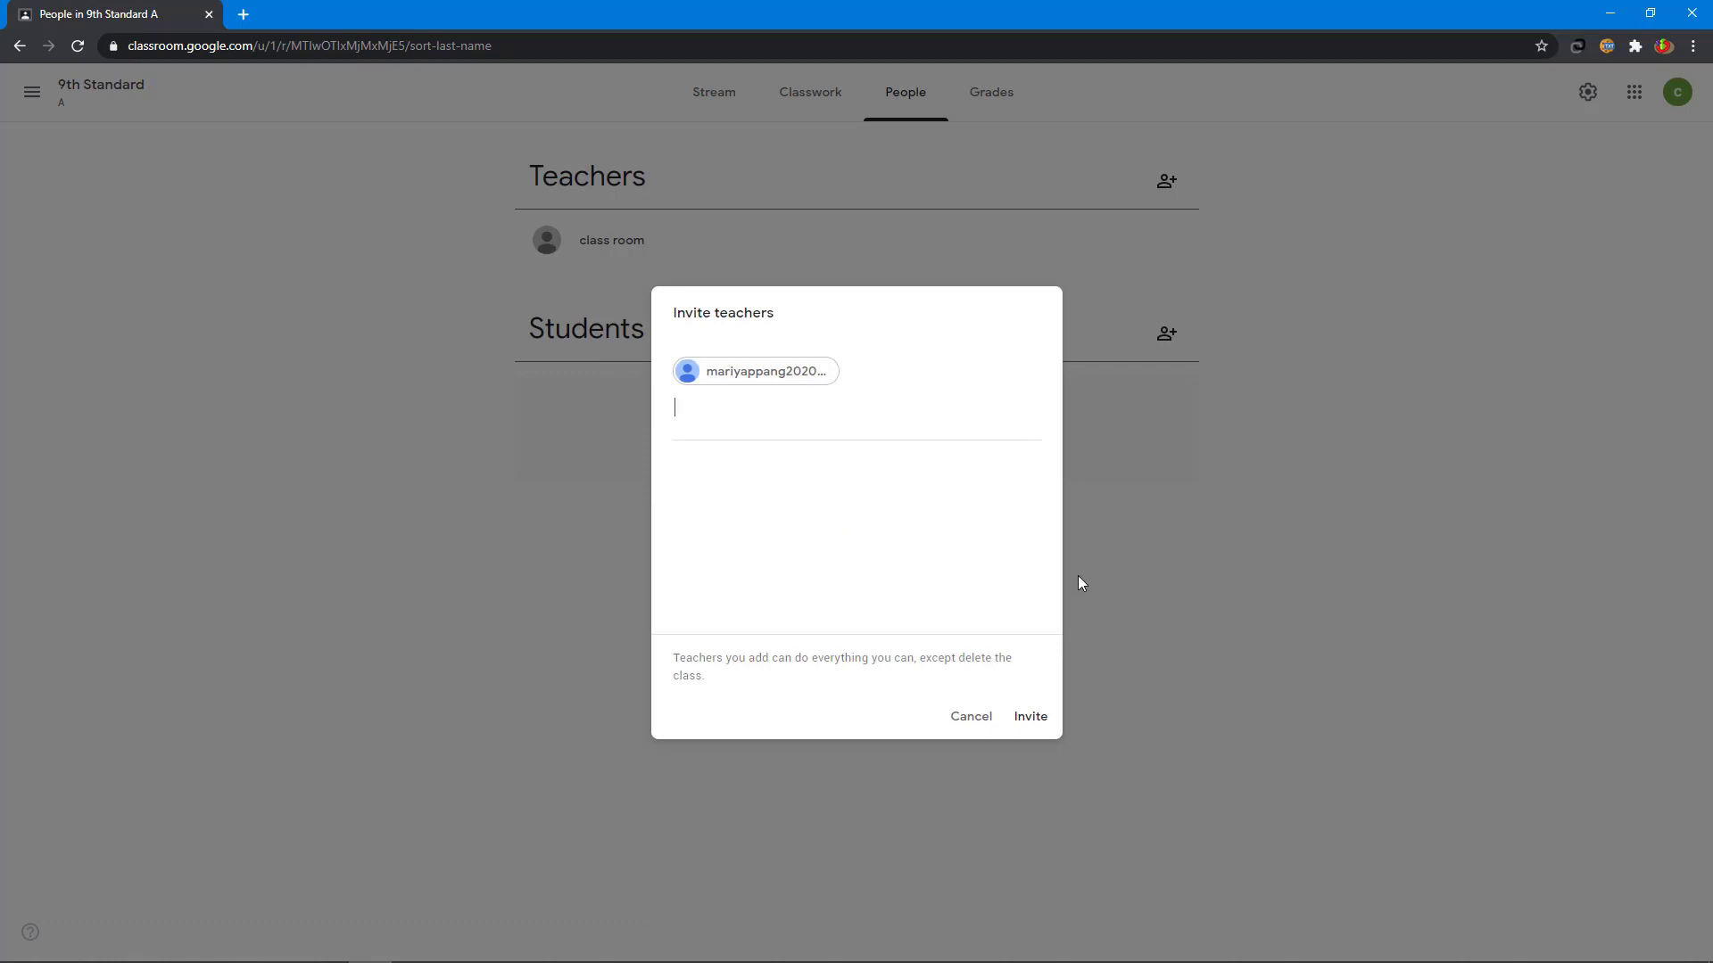
click(1031, 718)
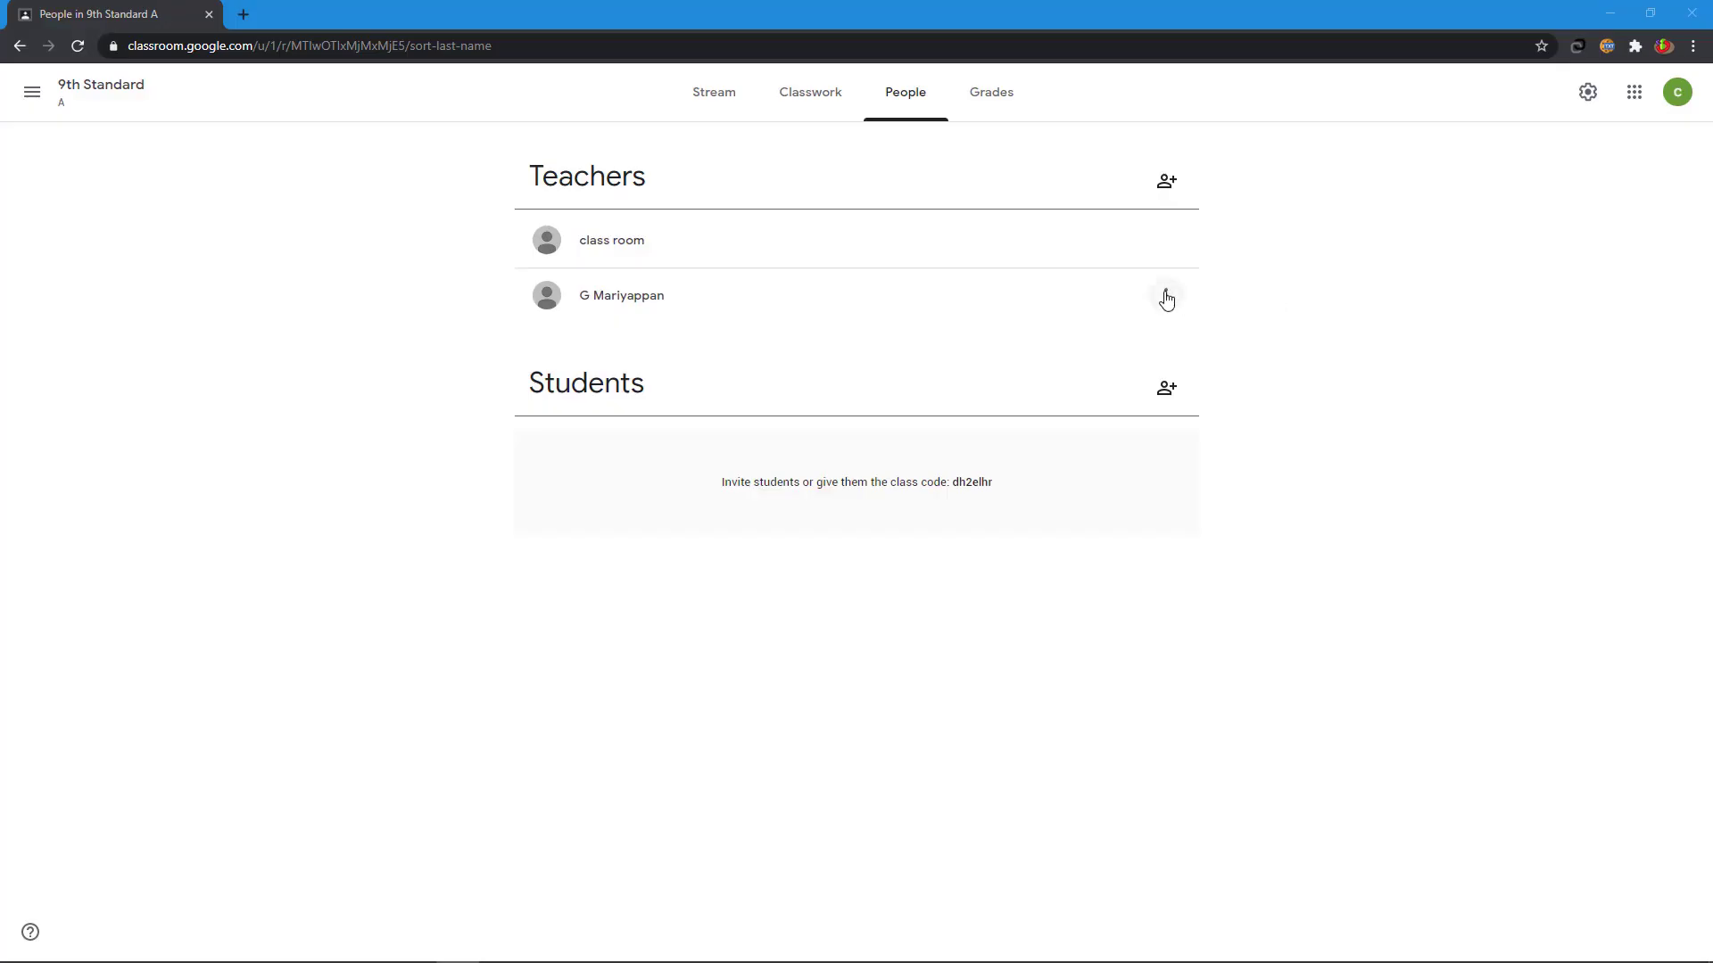
- Open the options for the newly added co-teacher on the People page
click(1166, 296)
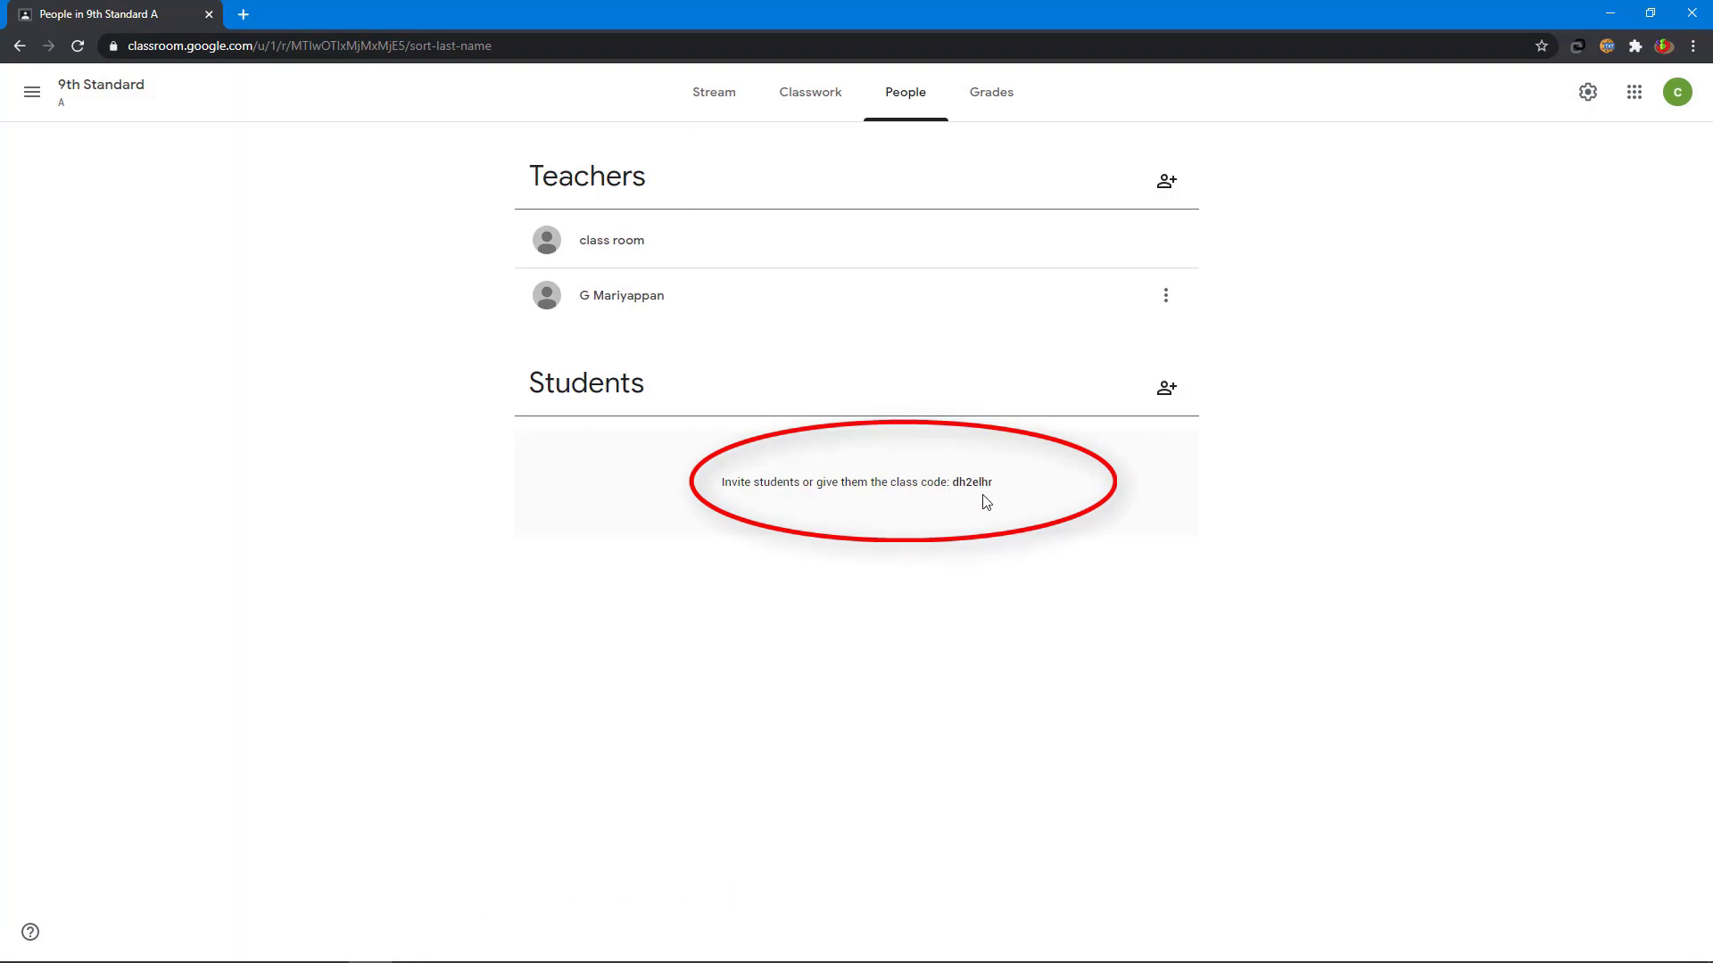
- Invite a student to 9th Standard A by entering the student's e-mail address
click(1167, 393)
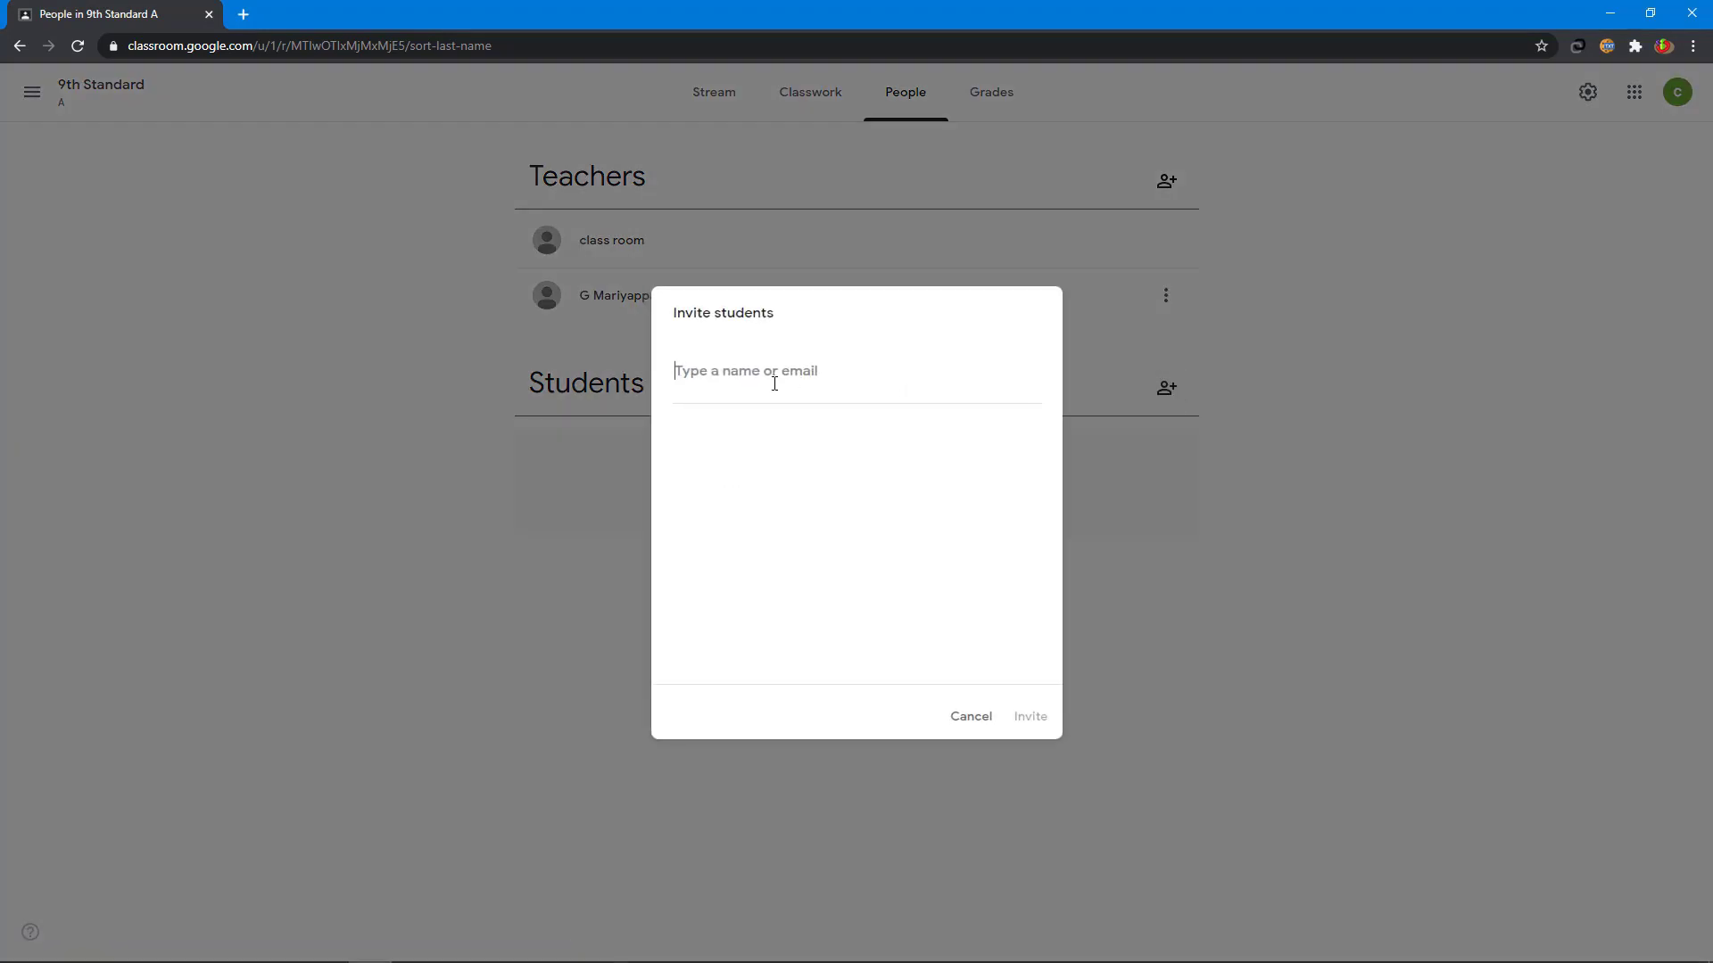
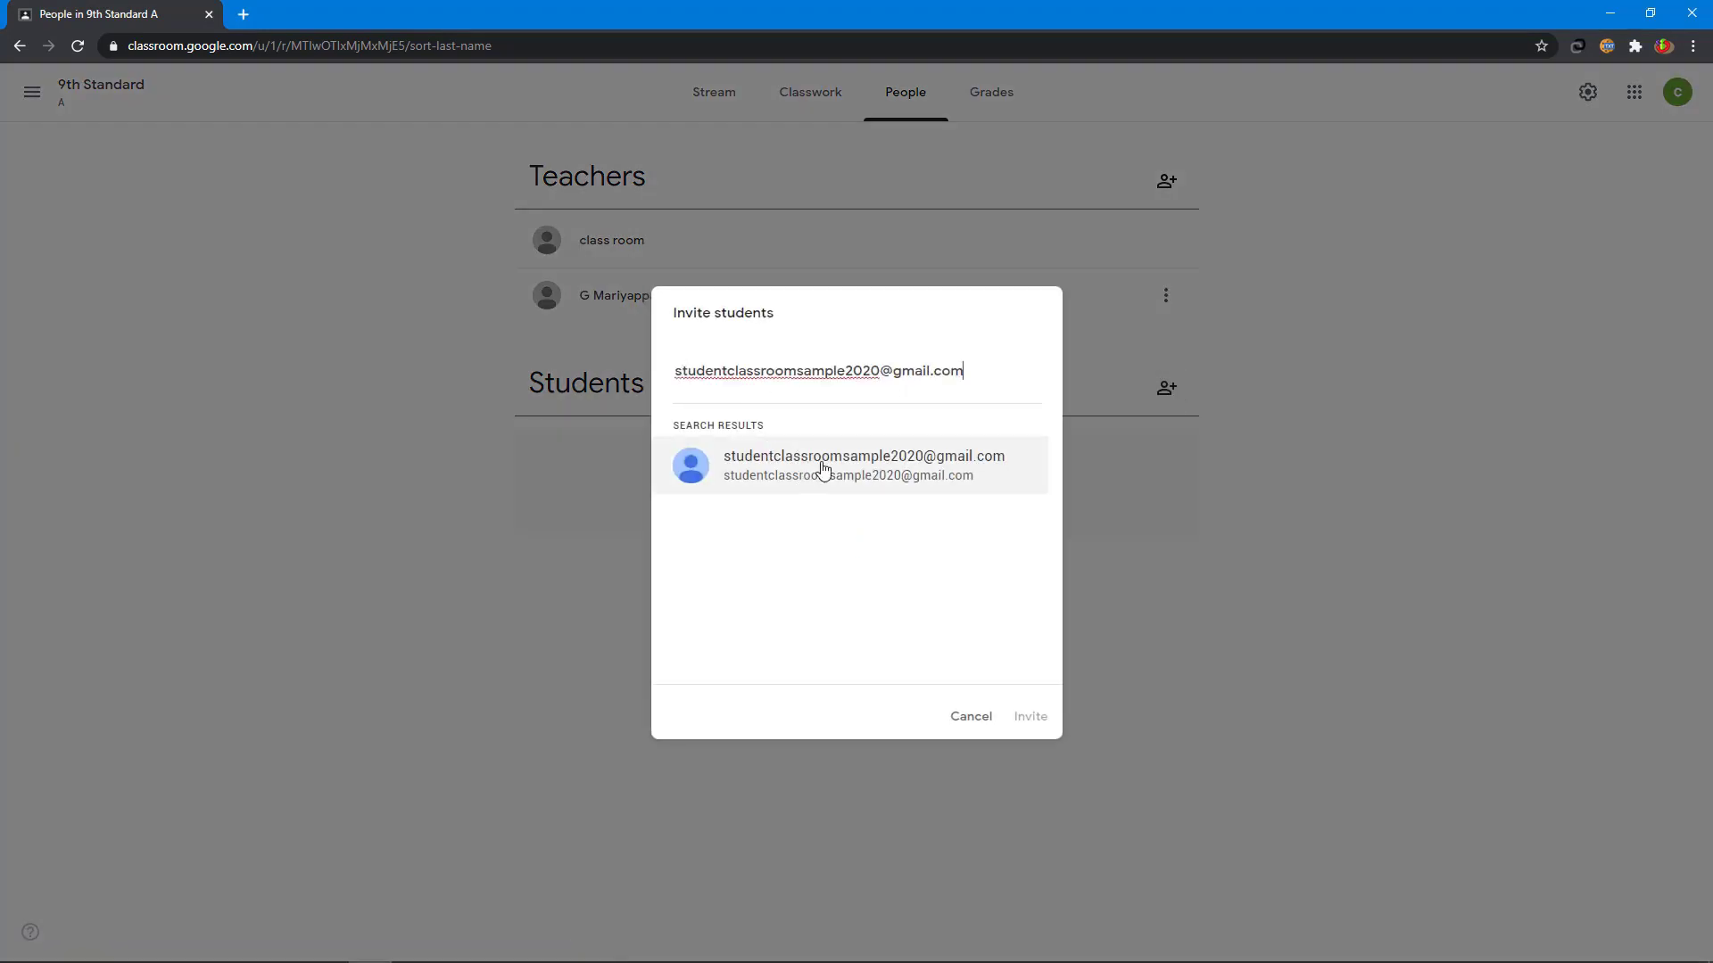
click(822, 470)
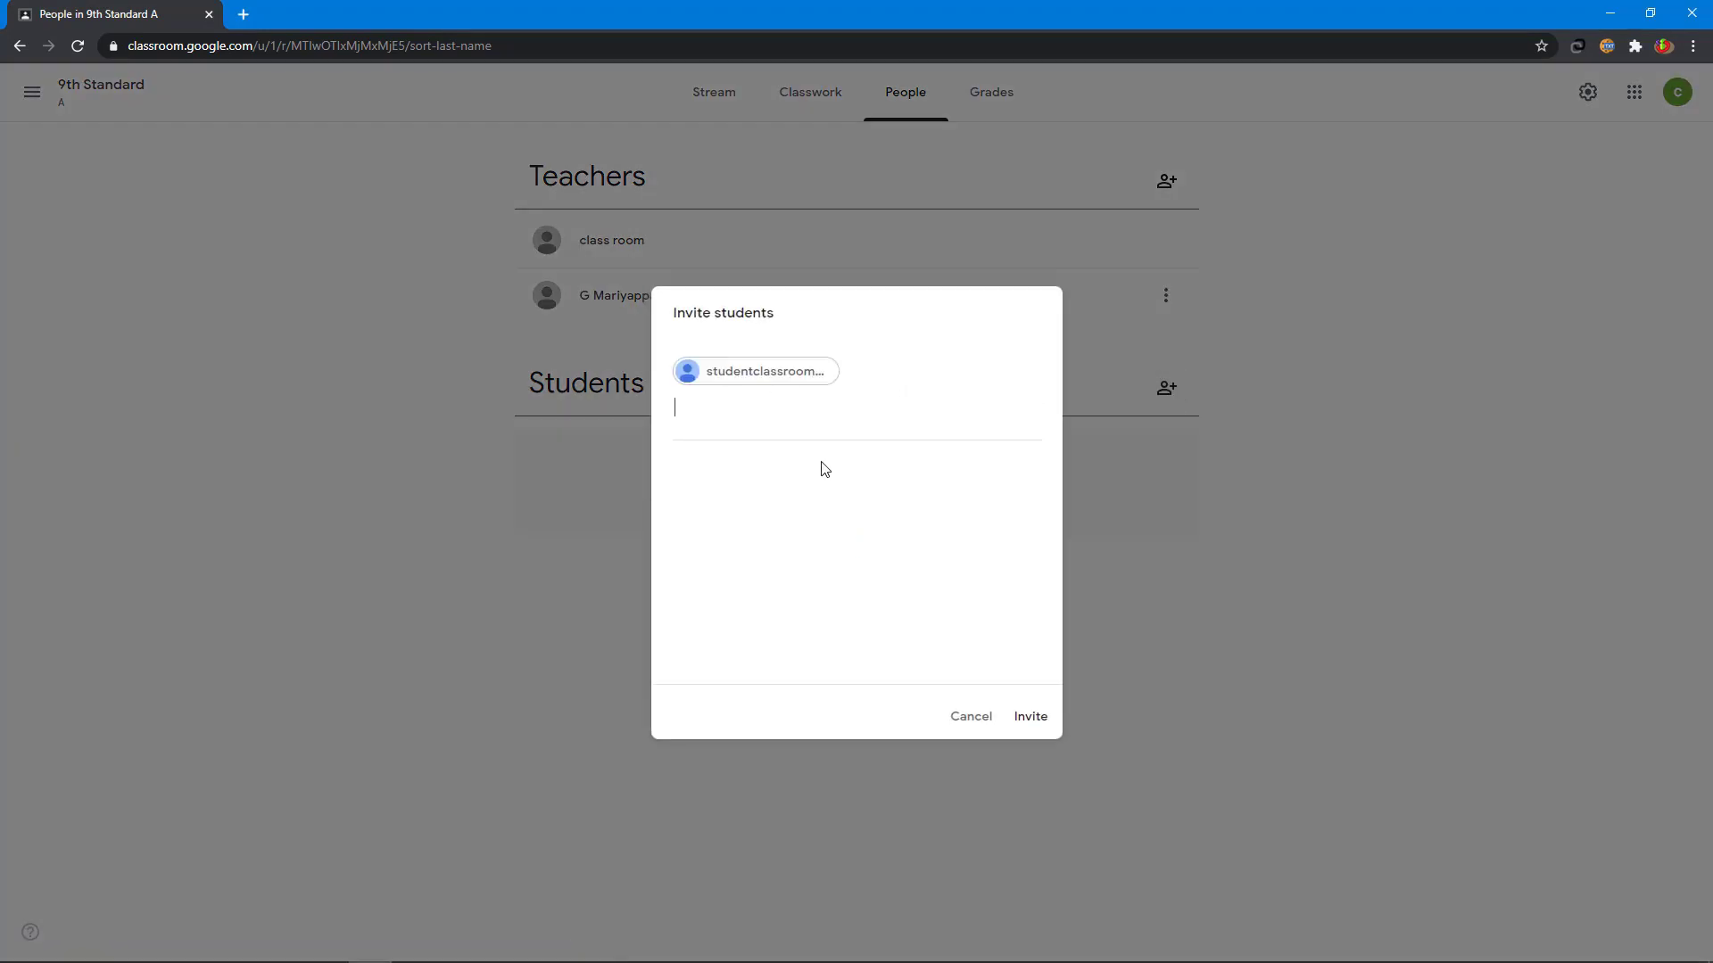
click(1031, 719)
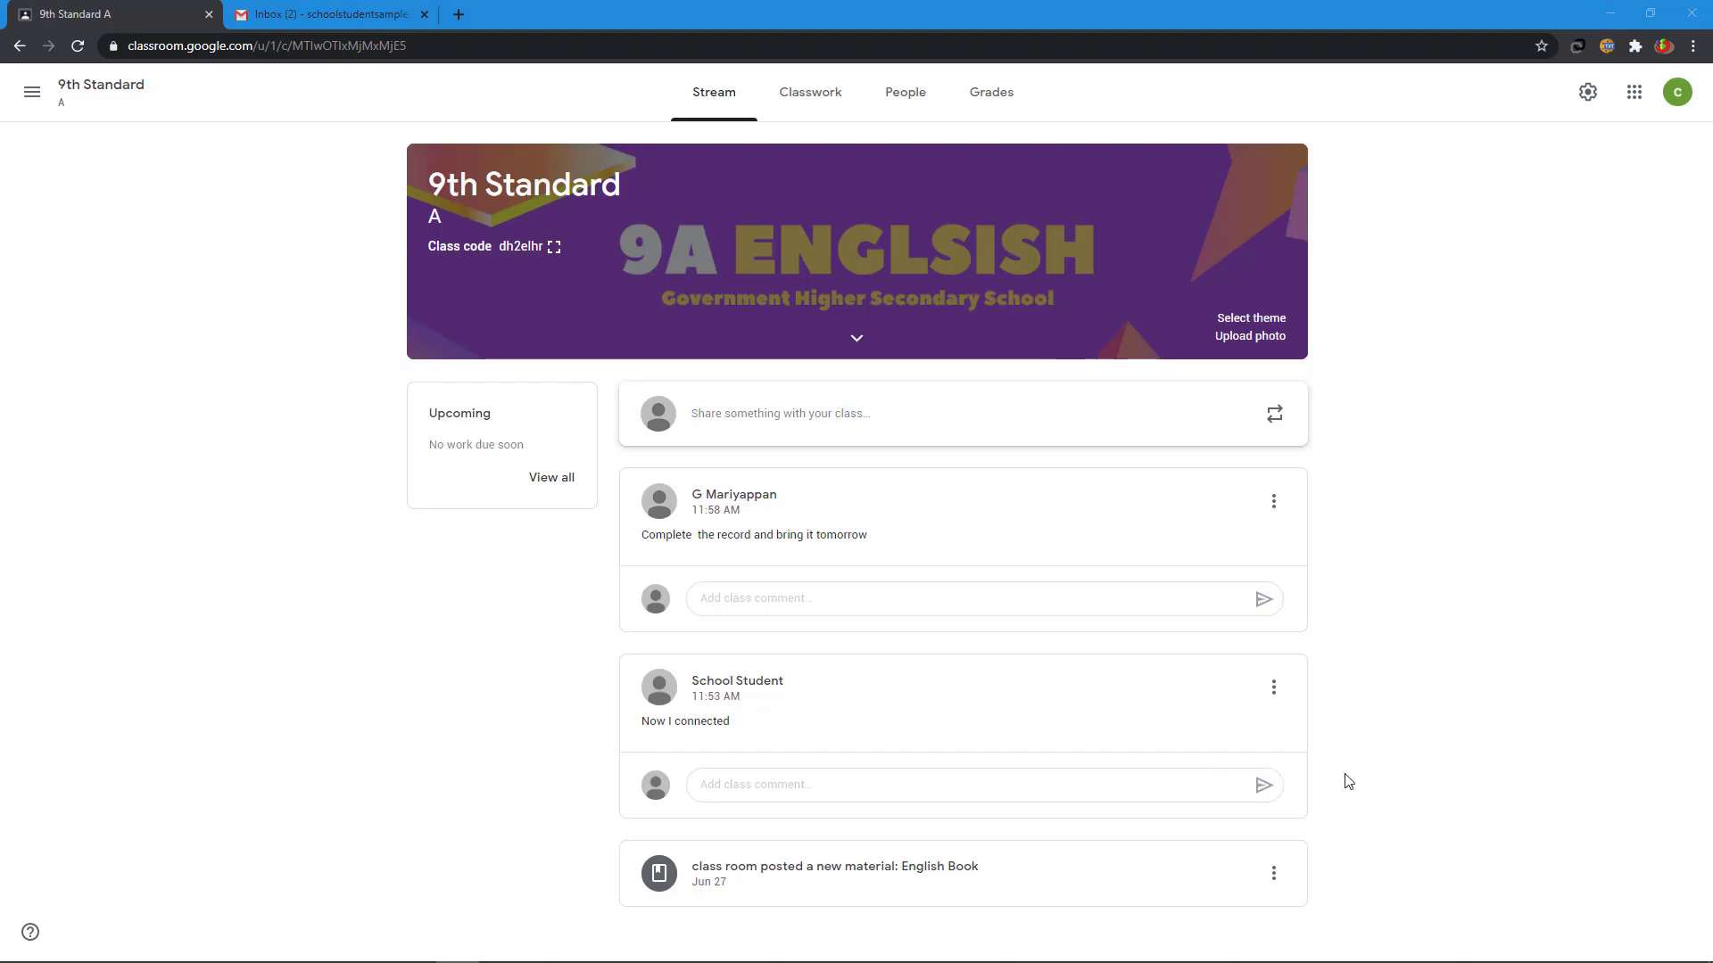
click(1273, 689)
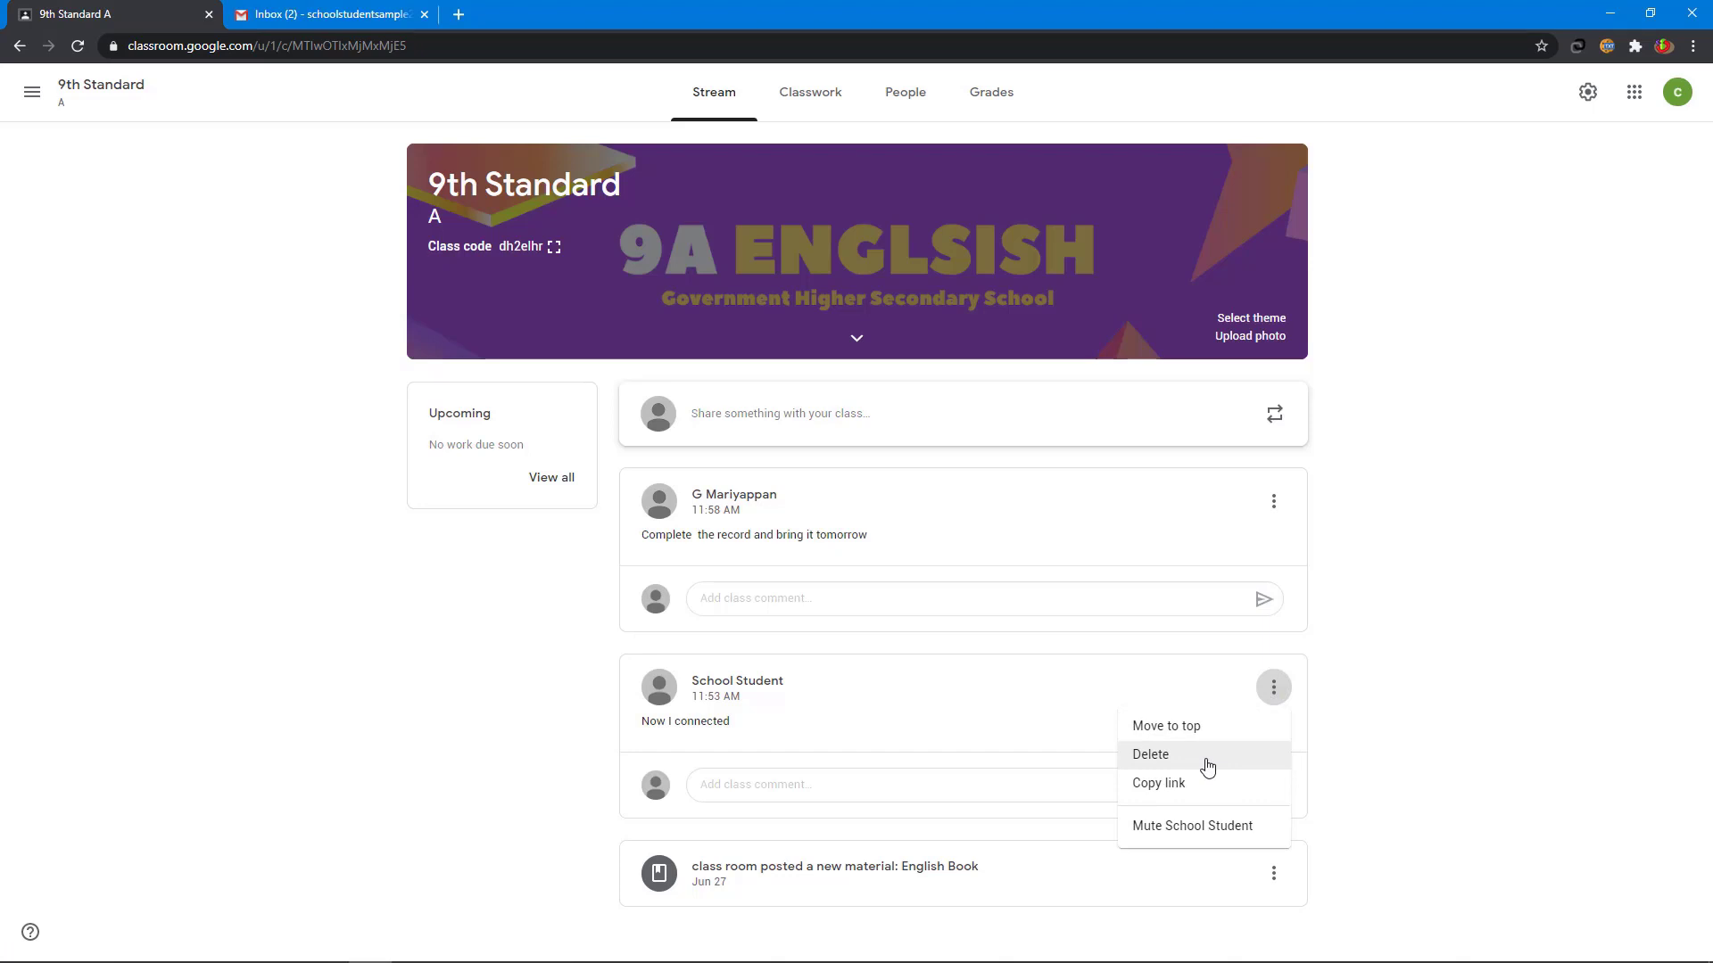
click(1229, 827)
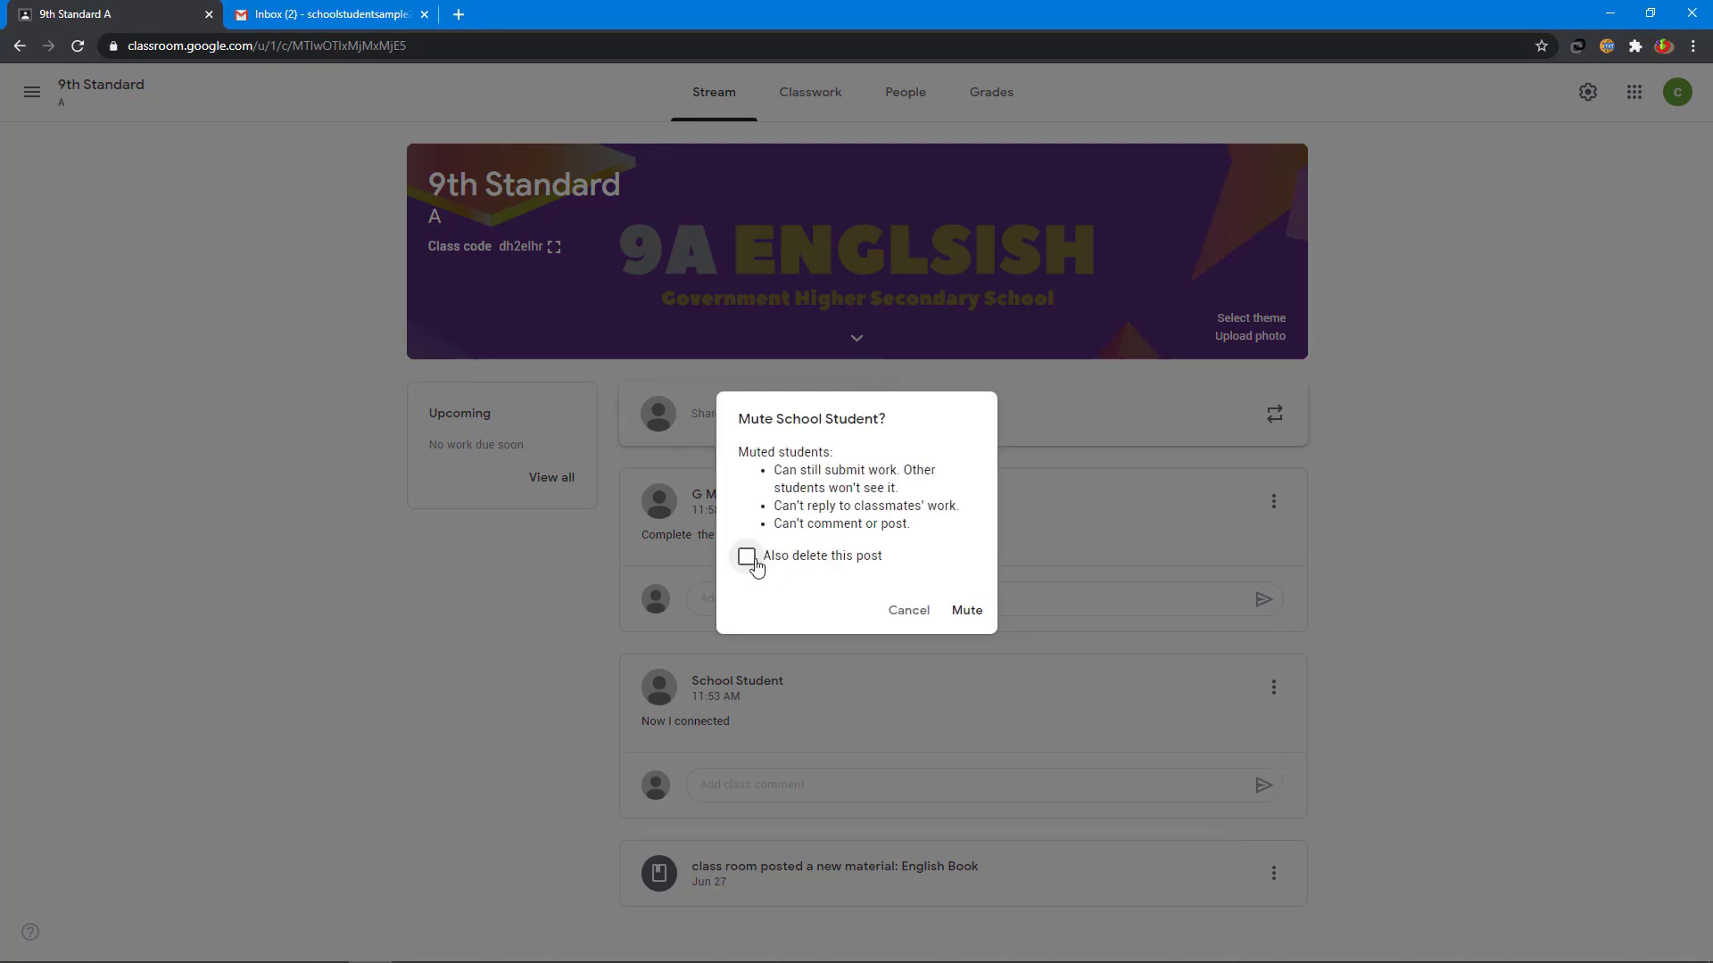
click(965, 613)
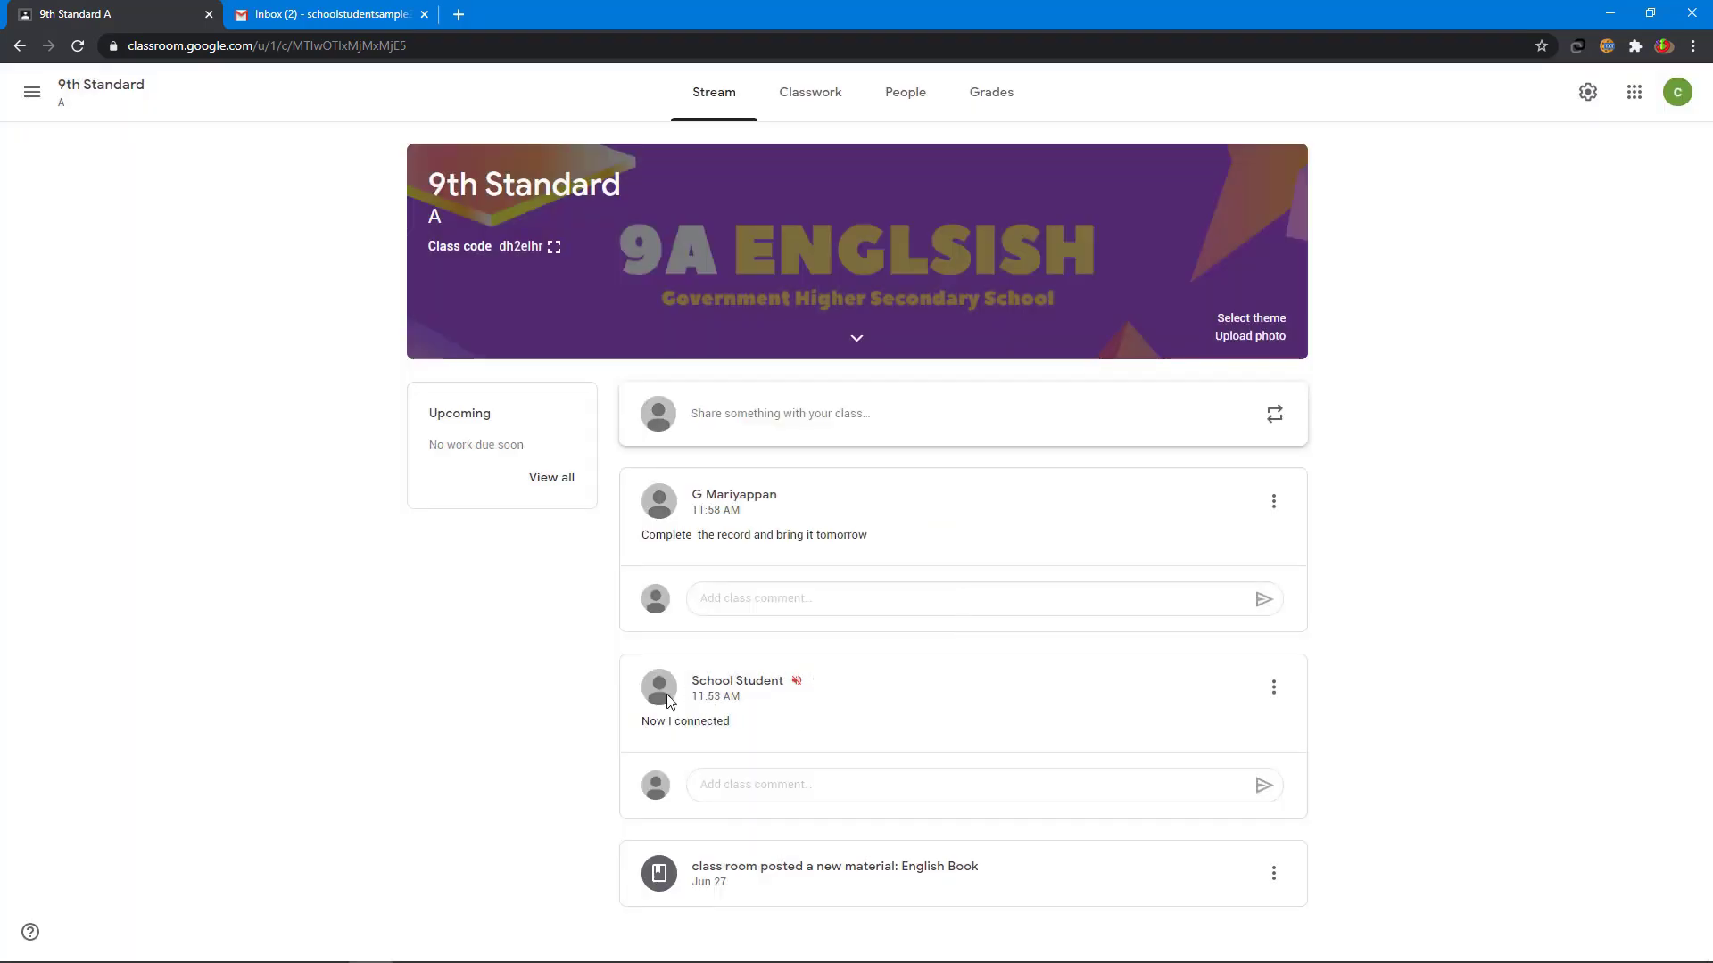
click(1273, 689)
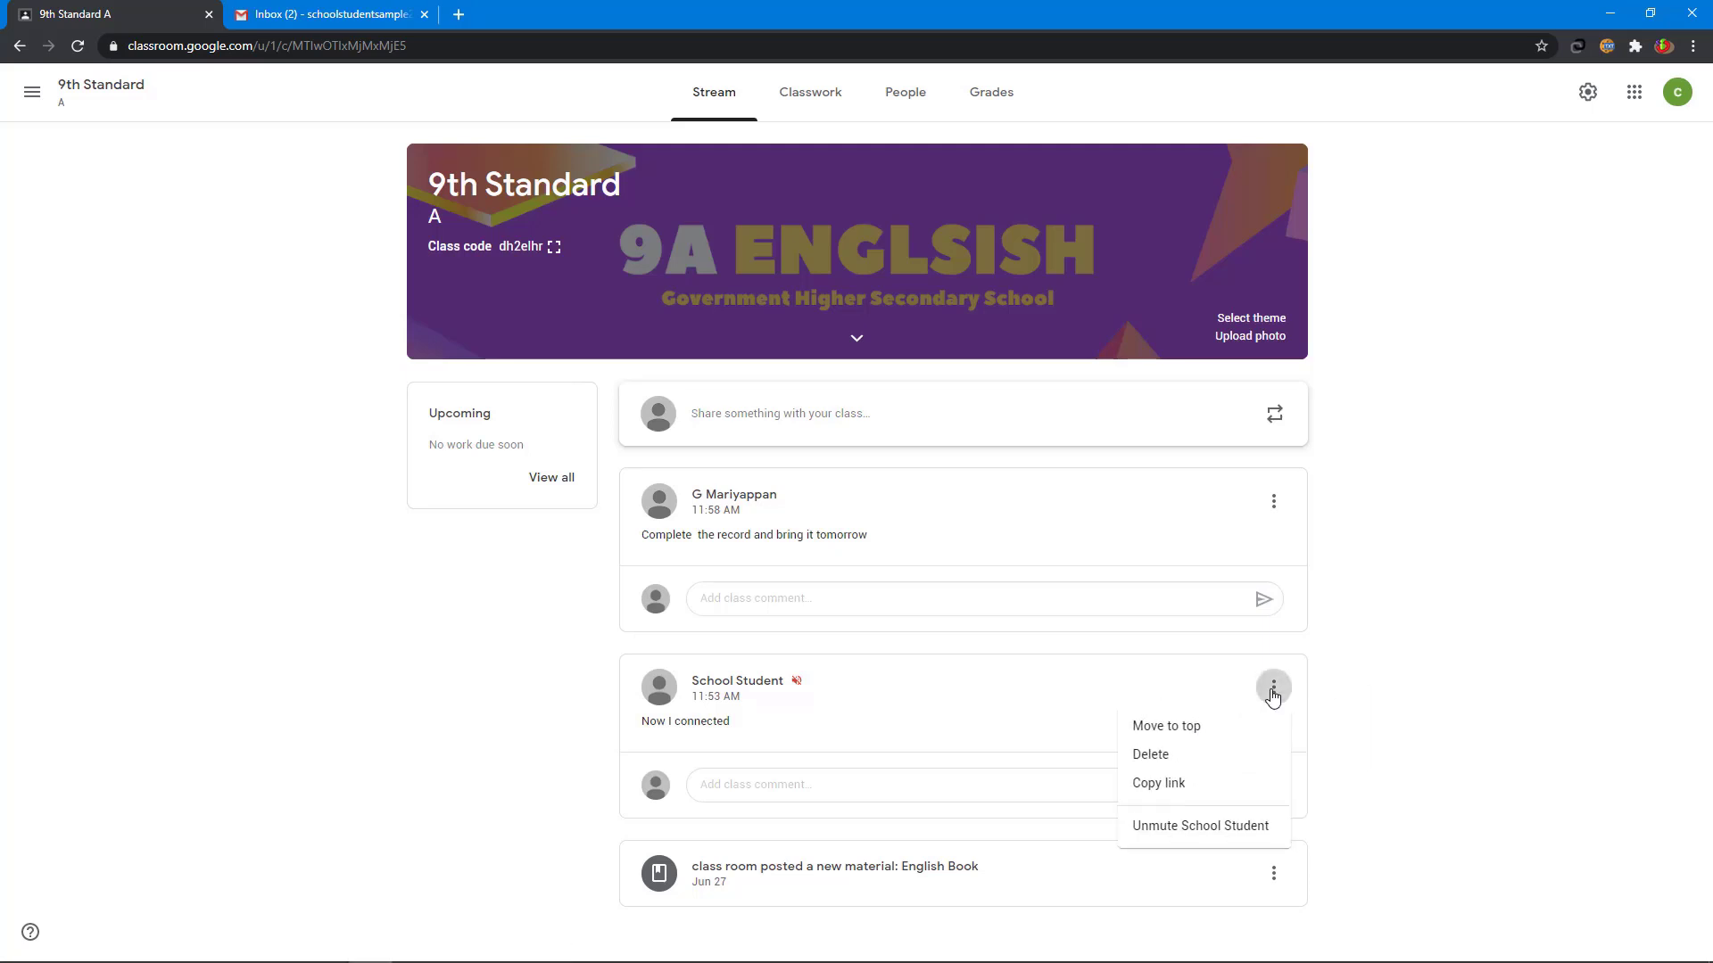
click(1210, 826)
click(746, 785)
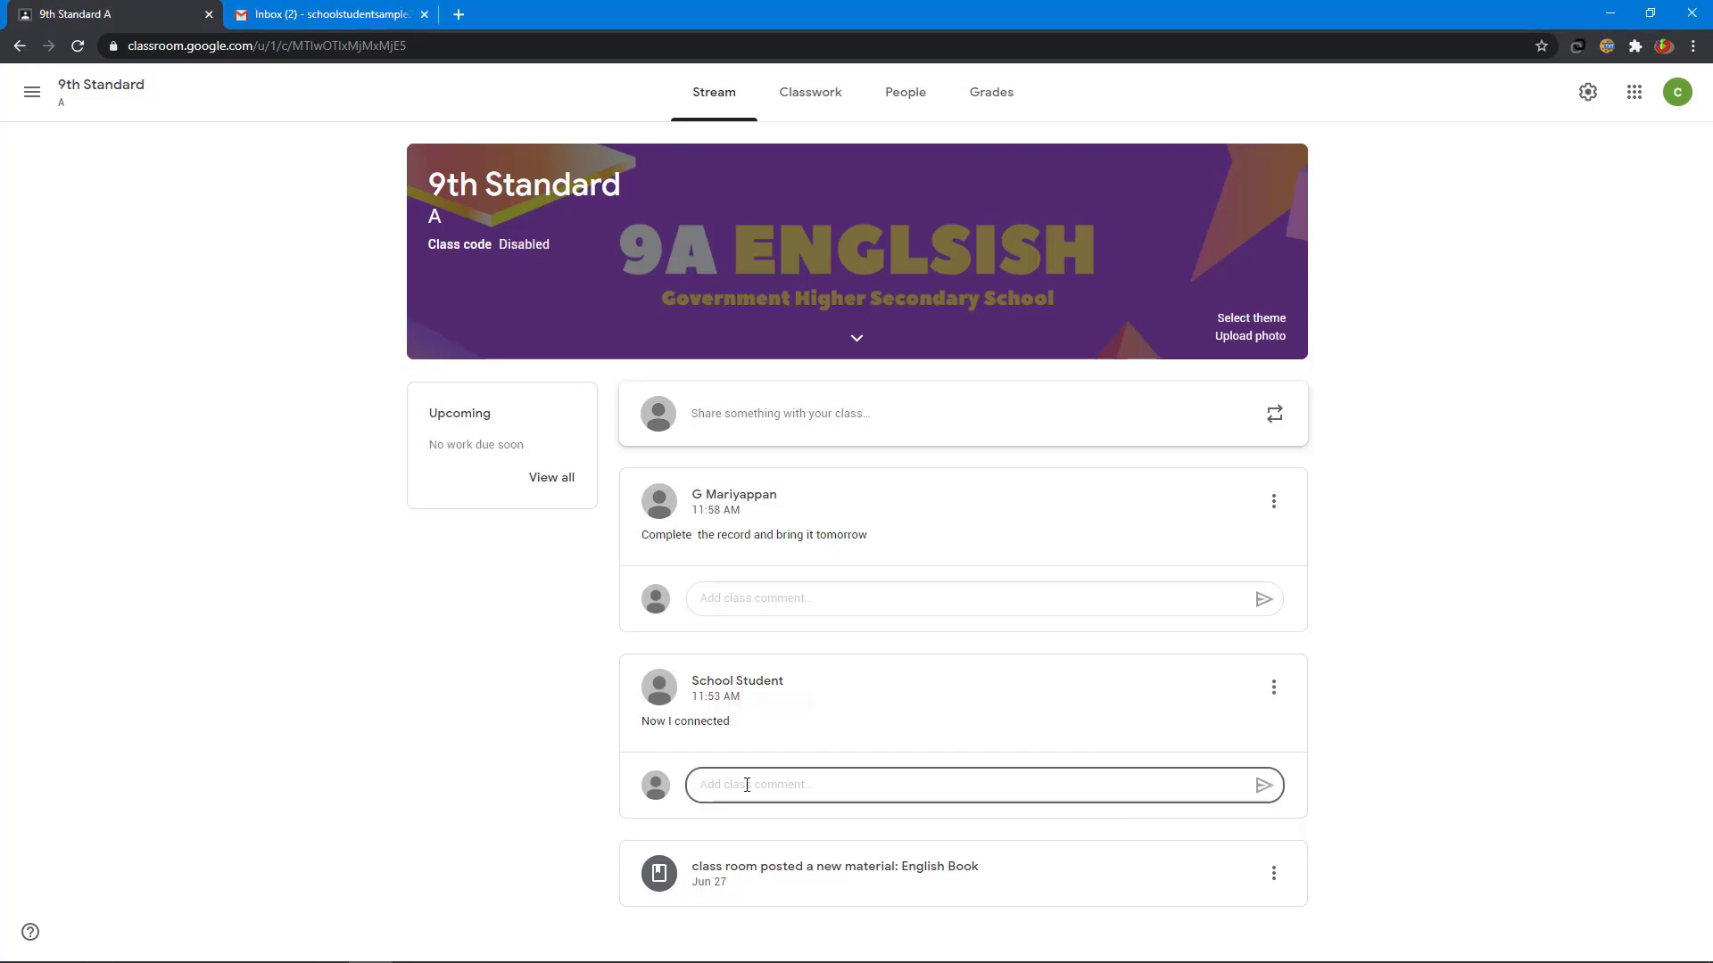
click(1273, 502)
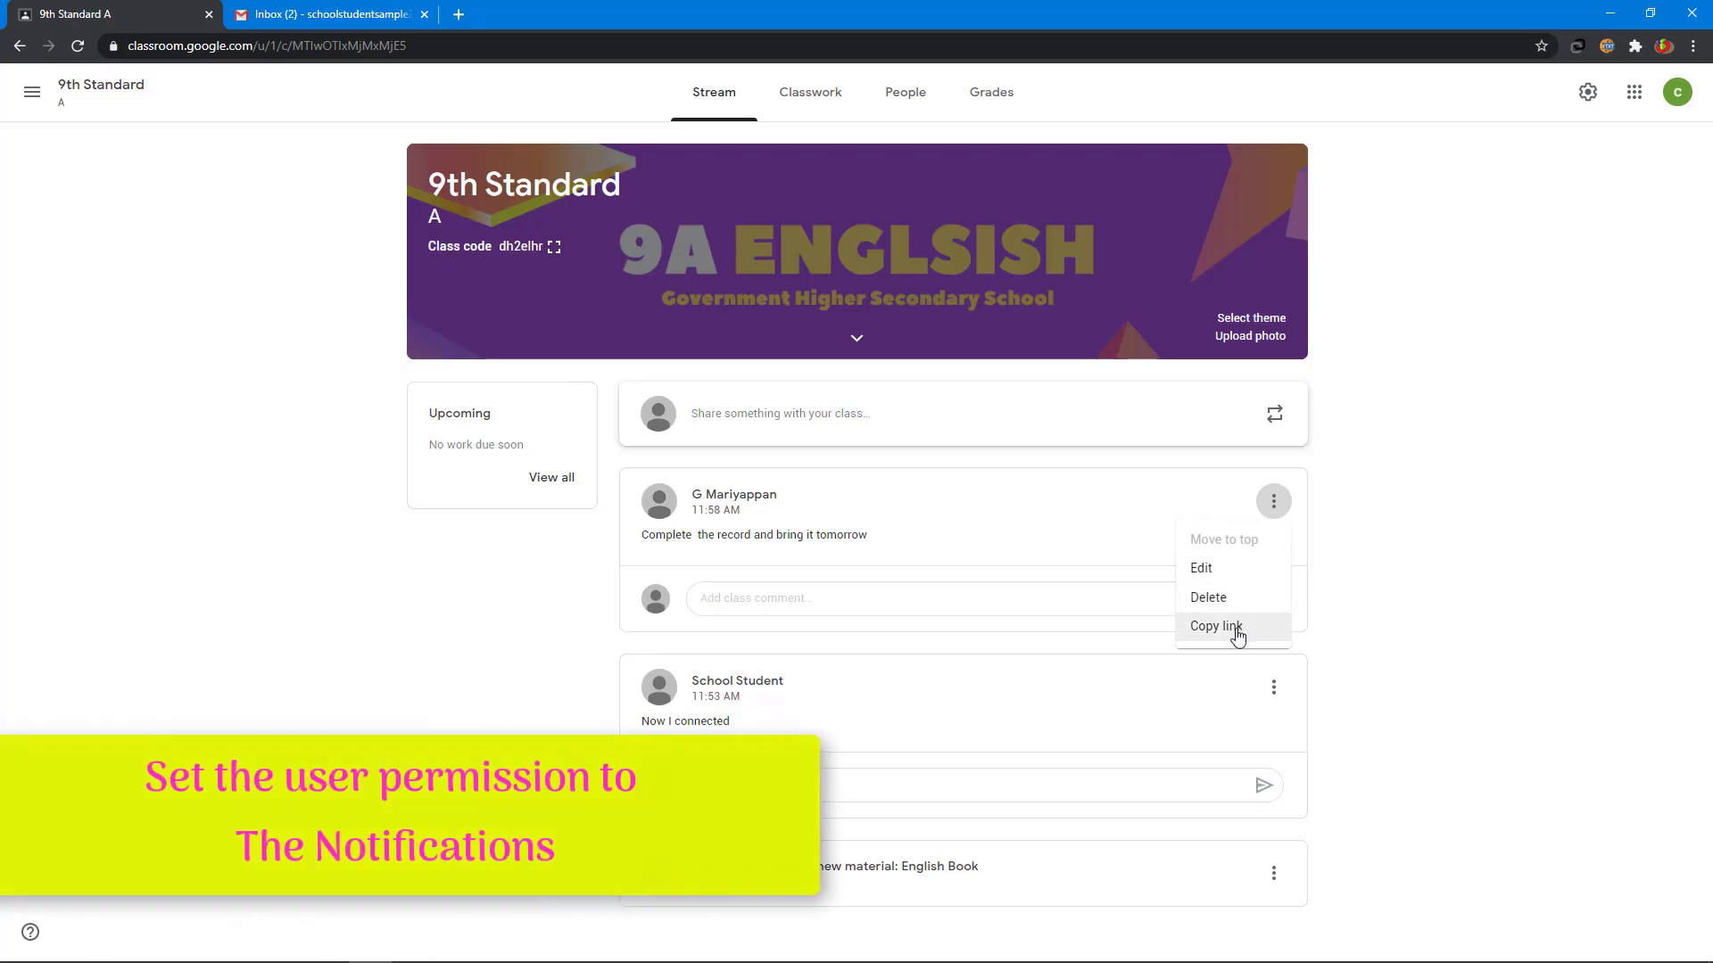
click(1236, 626)
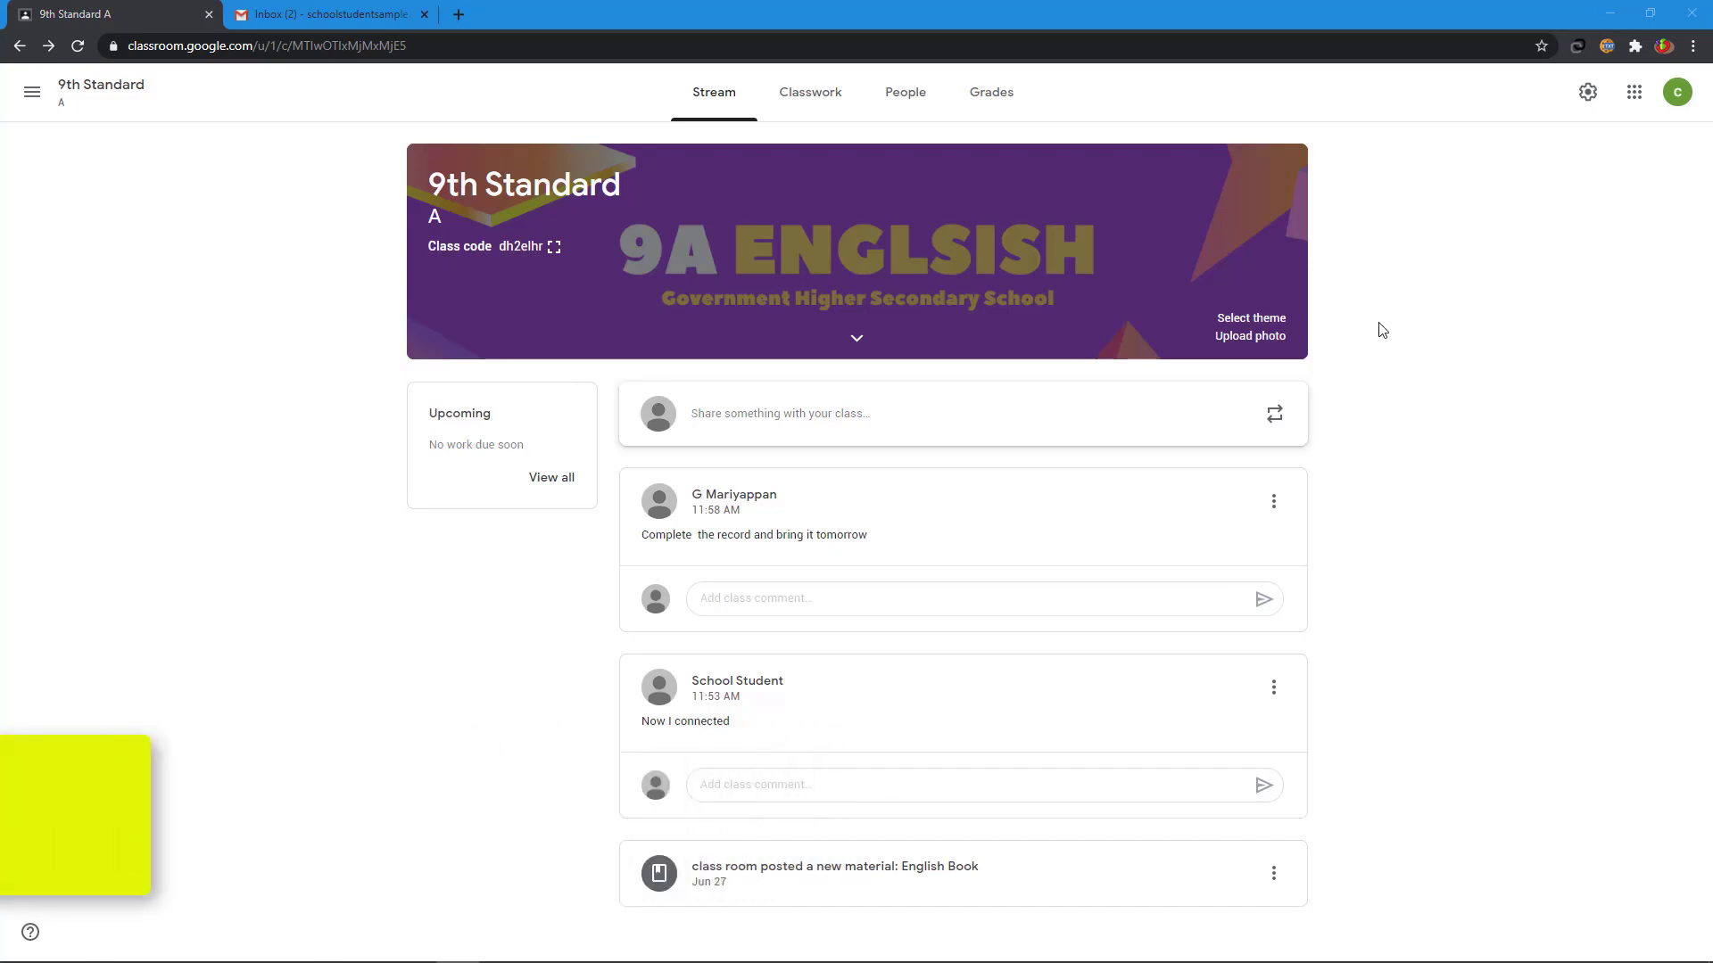
- In class settings, disable the class code and then re-enable it
click(1585, 97)
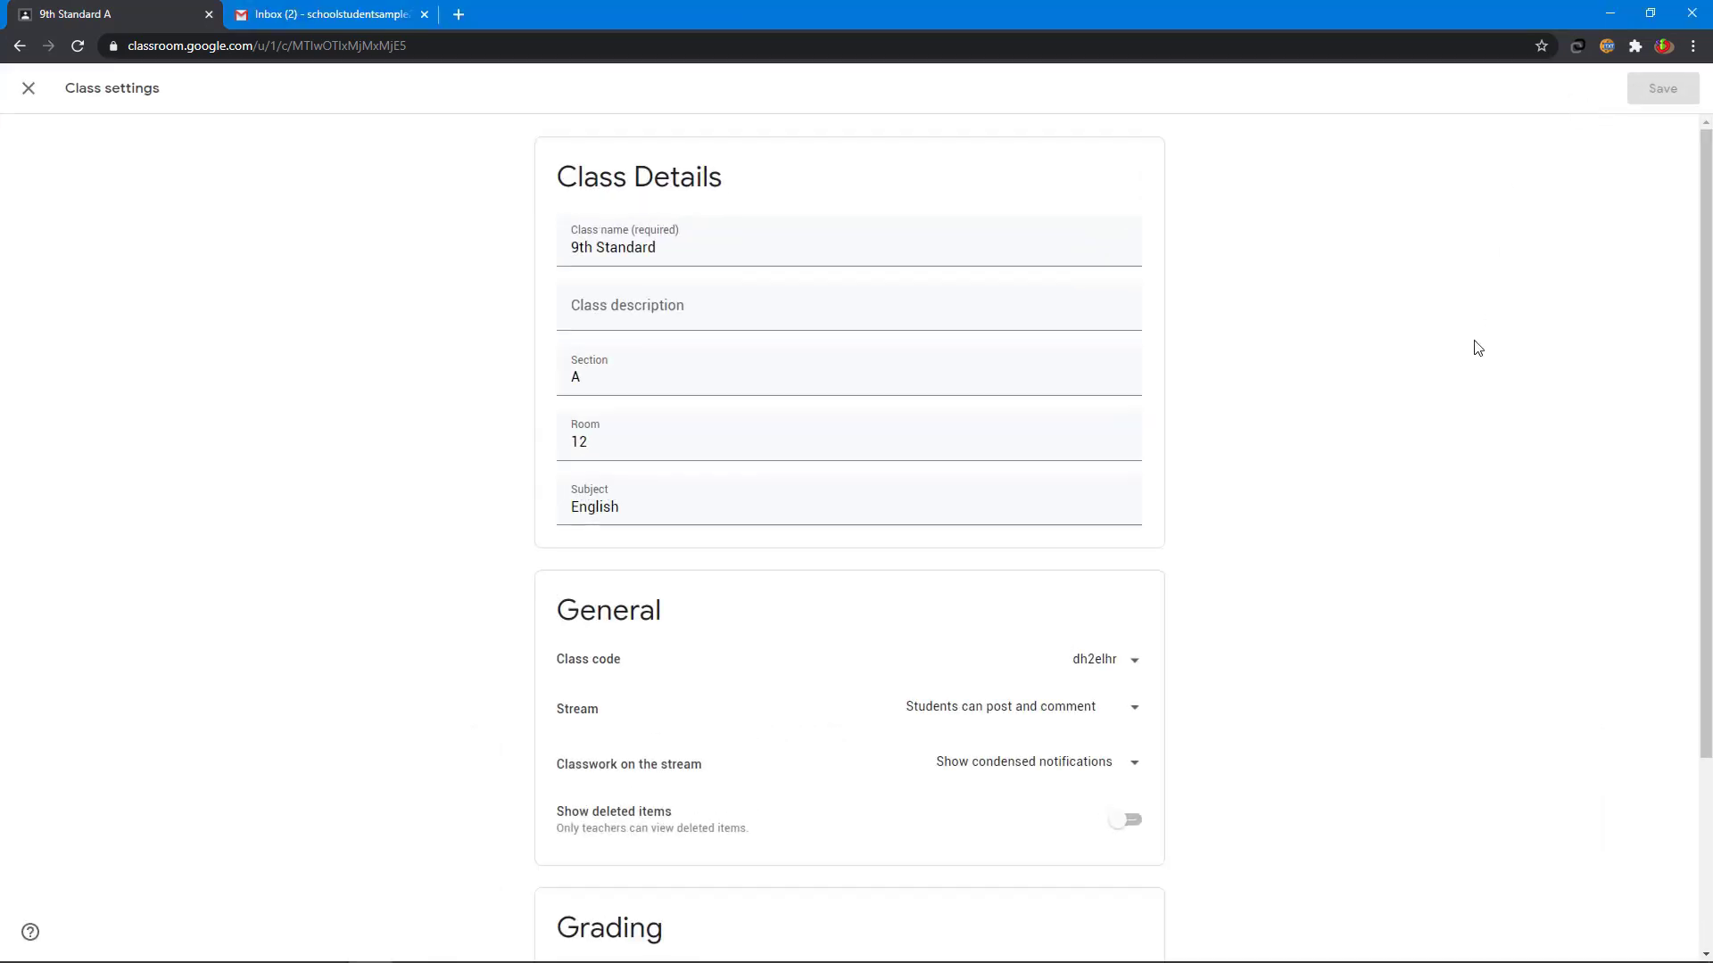
scroll(1472, 344, down, 3)
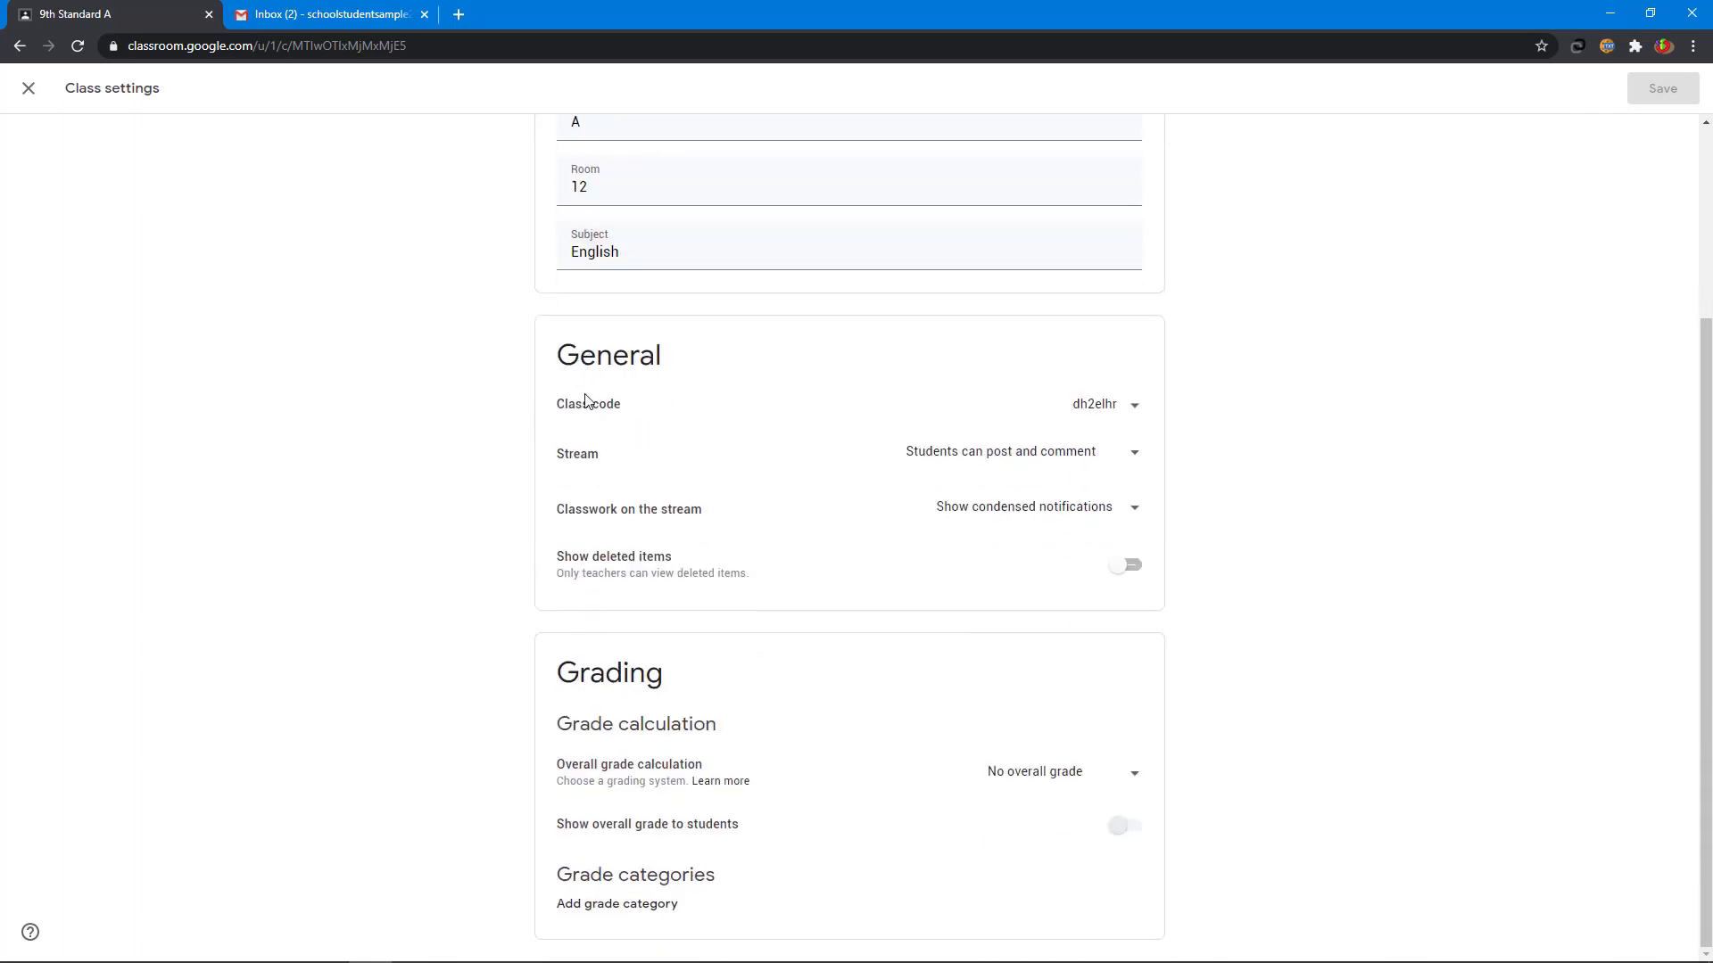
click(1134, 407)
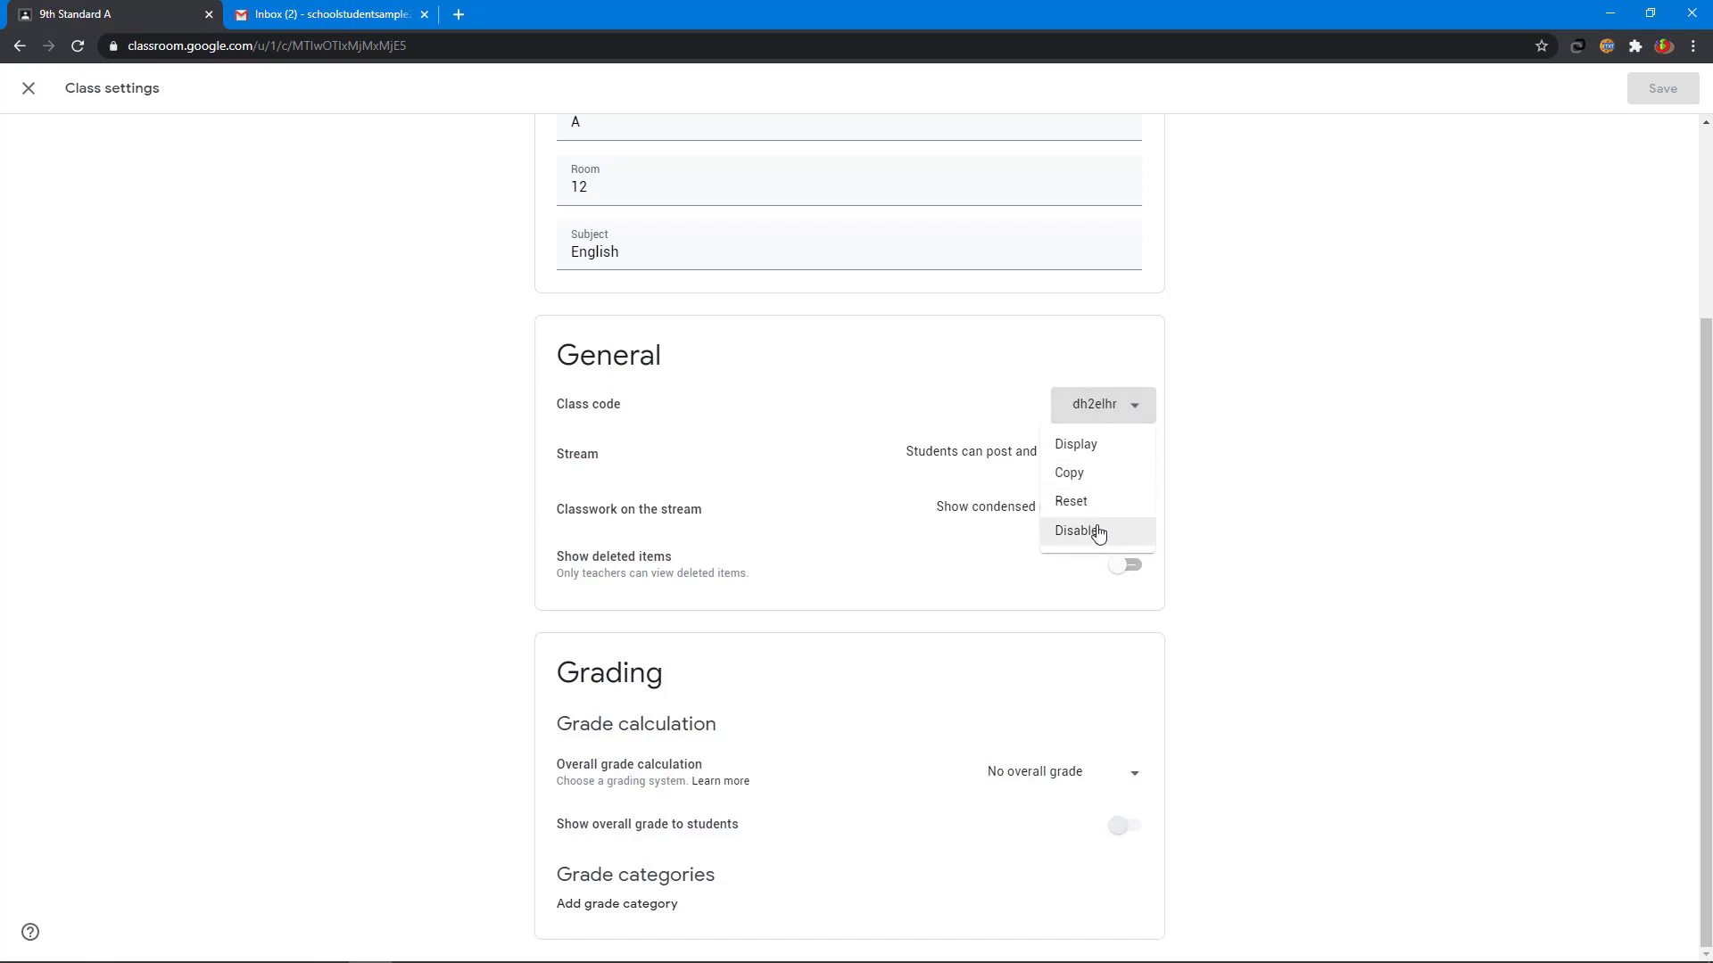
scroll(1098, 532, up, 3)
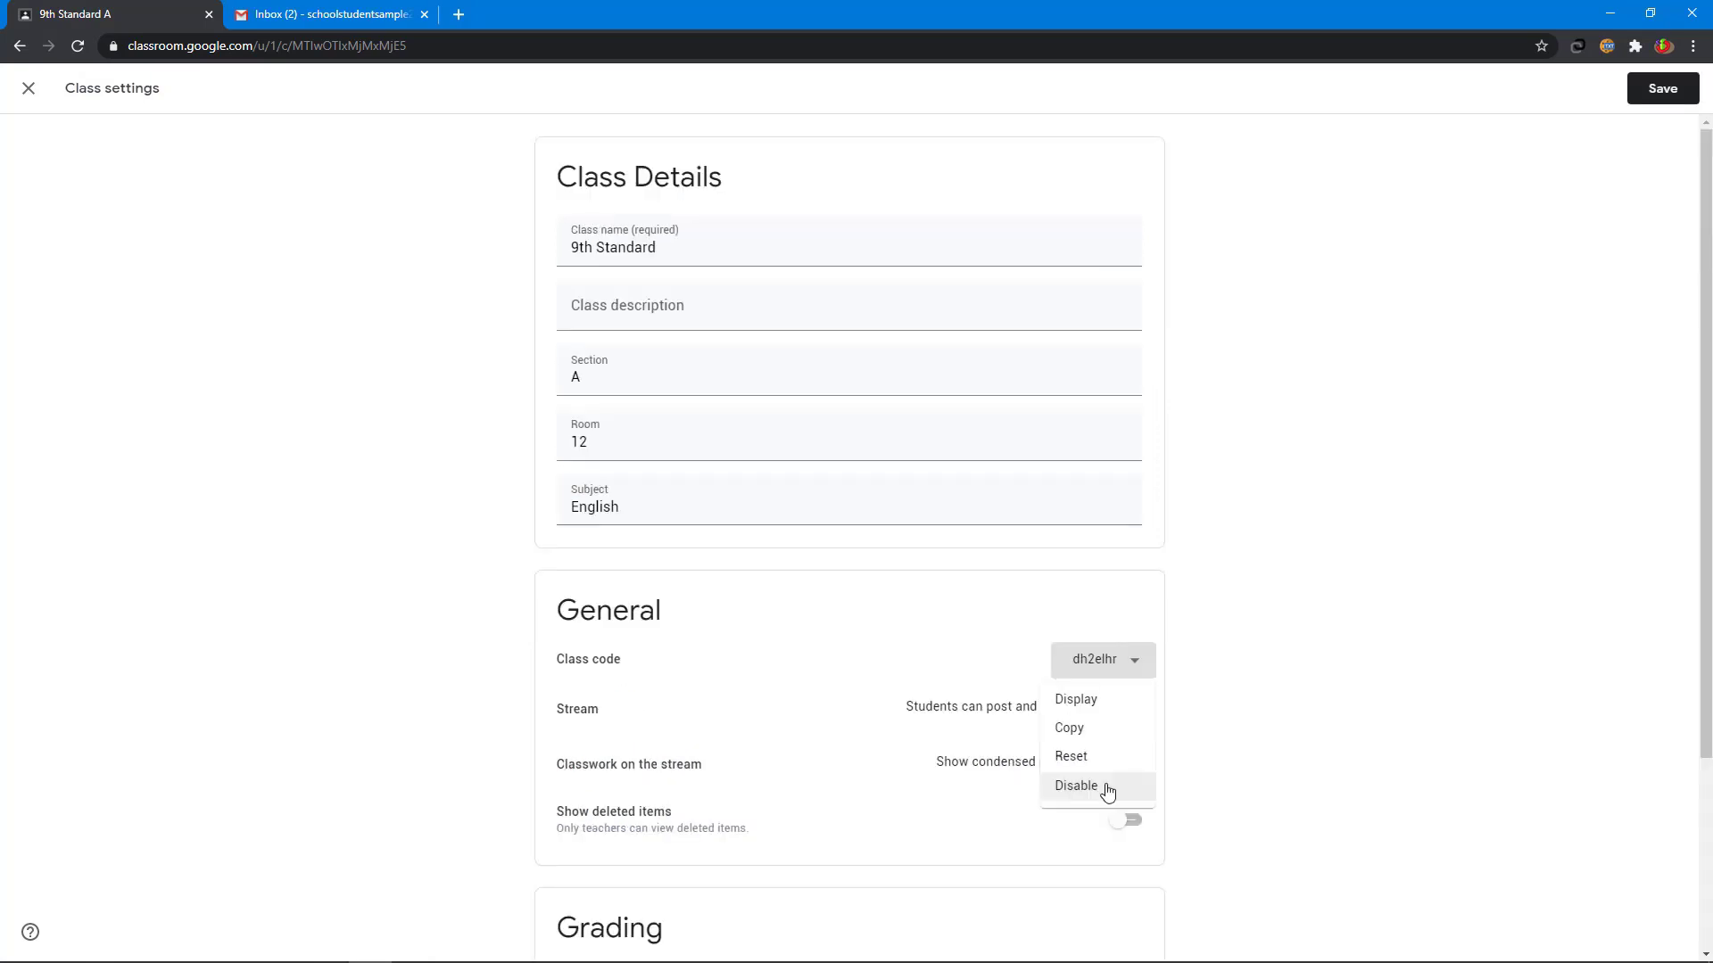
click(1107, 792)
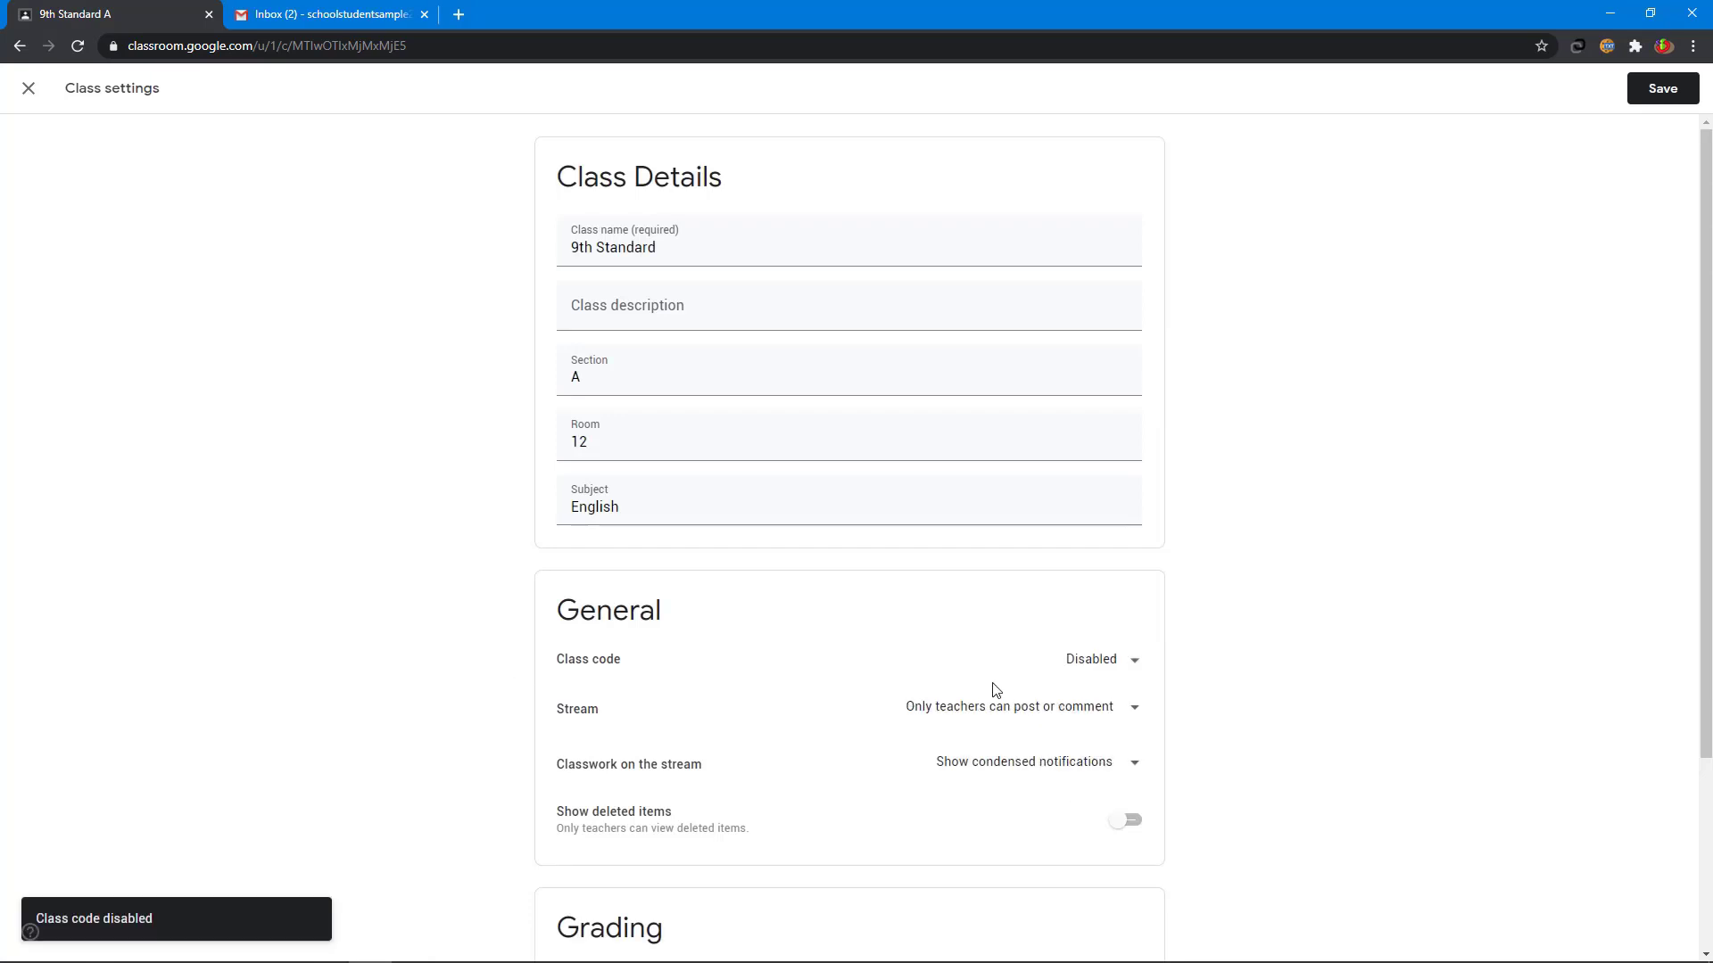
click(1101, 660)
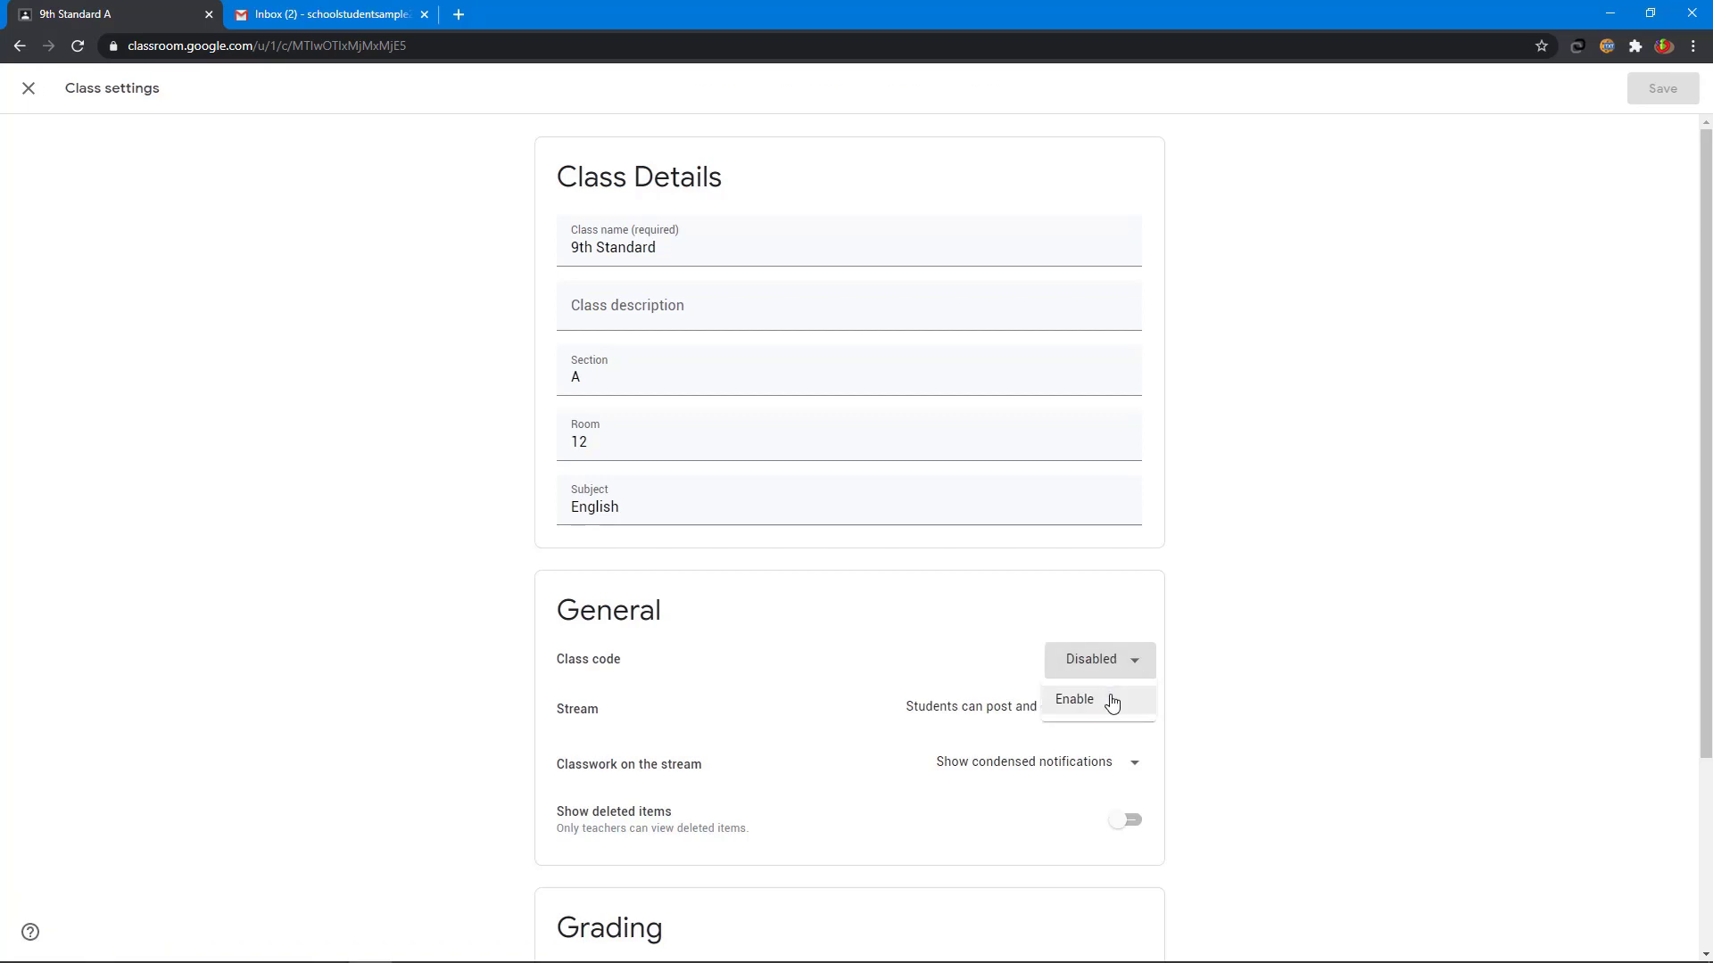
click(1112, 704)
- Set Stream to 'Only teachers can post or comment' and save the settings
scroll(582, 475, down, 3)
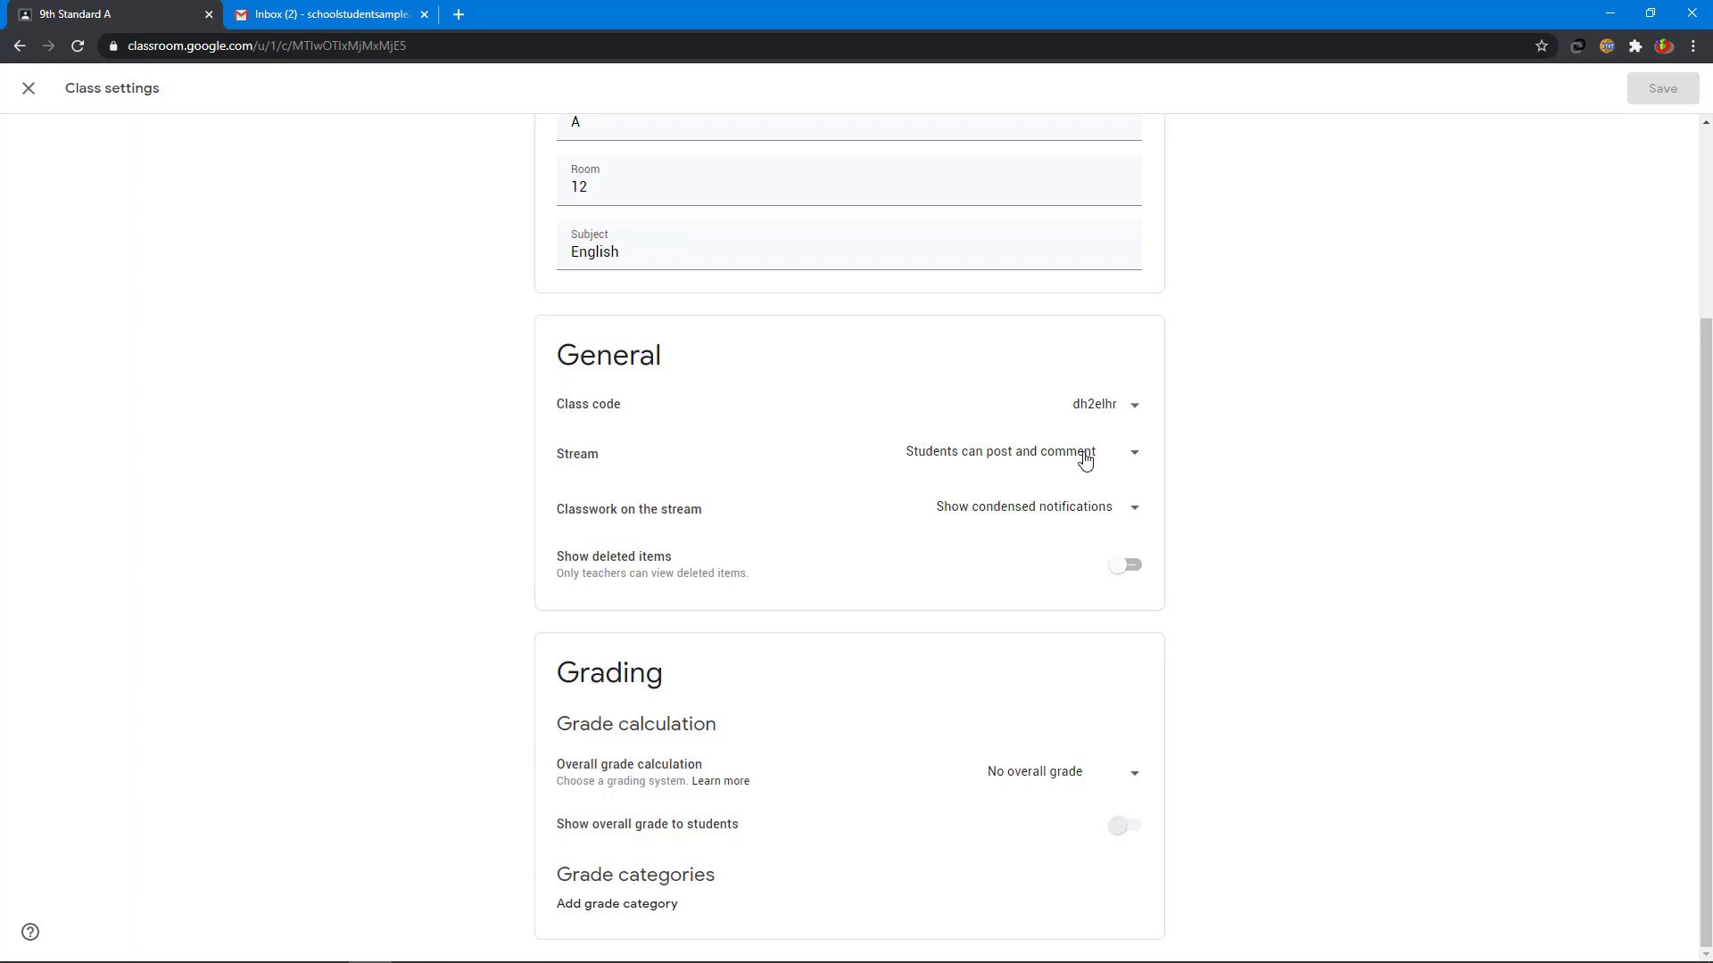
click(1085, 460)
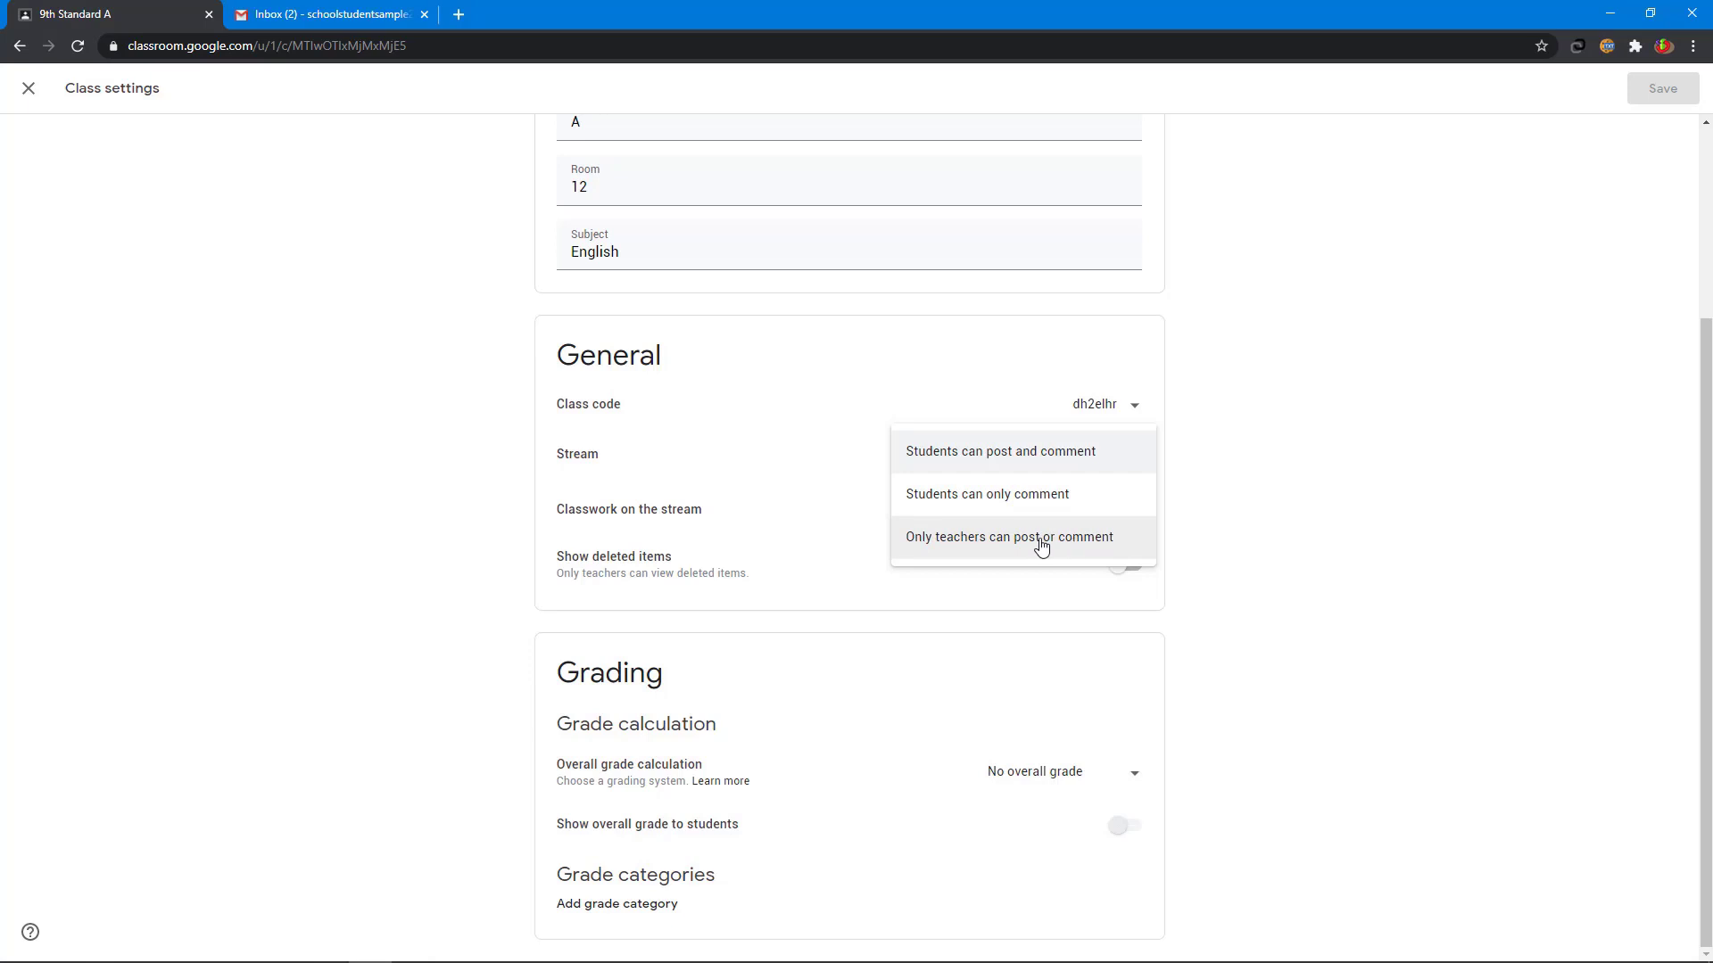
click(1042, 547)
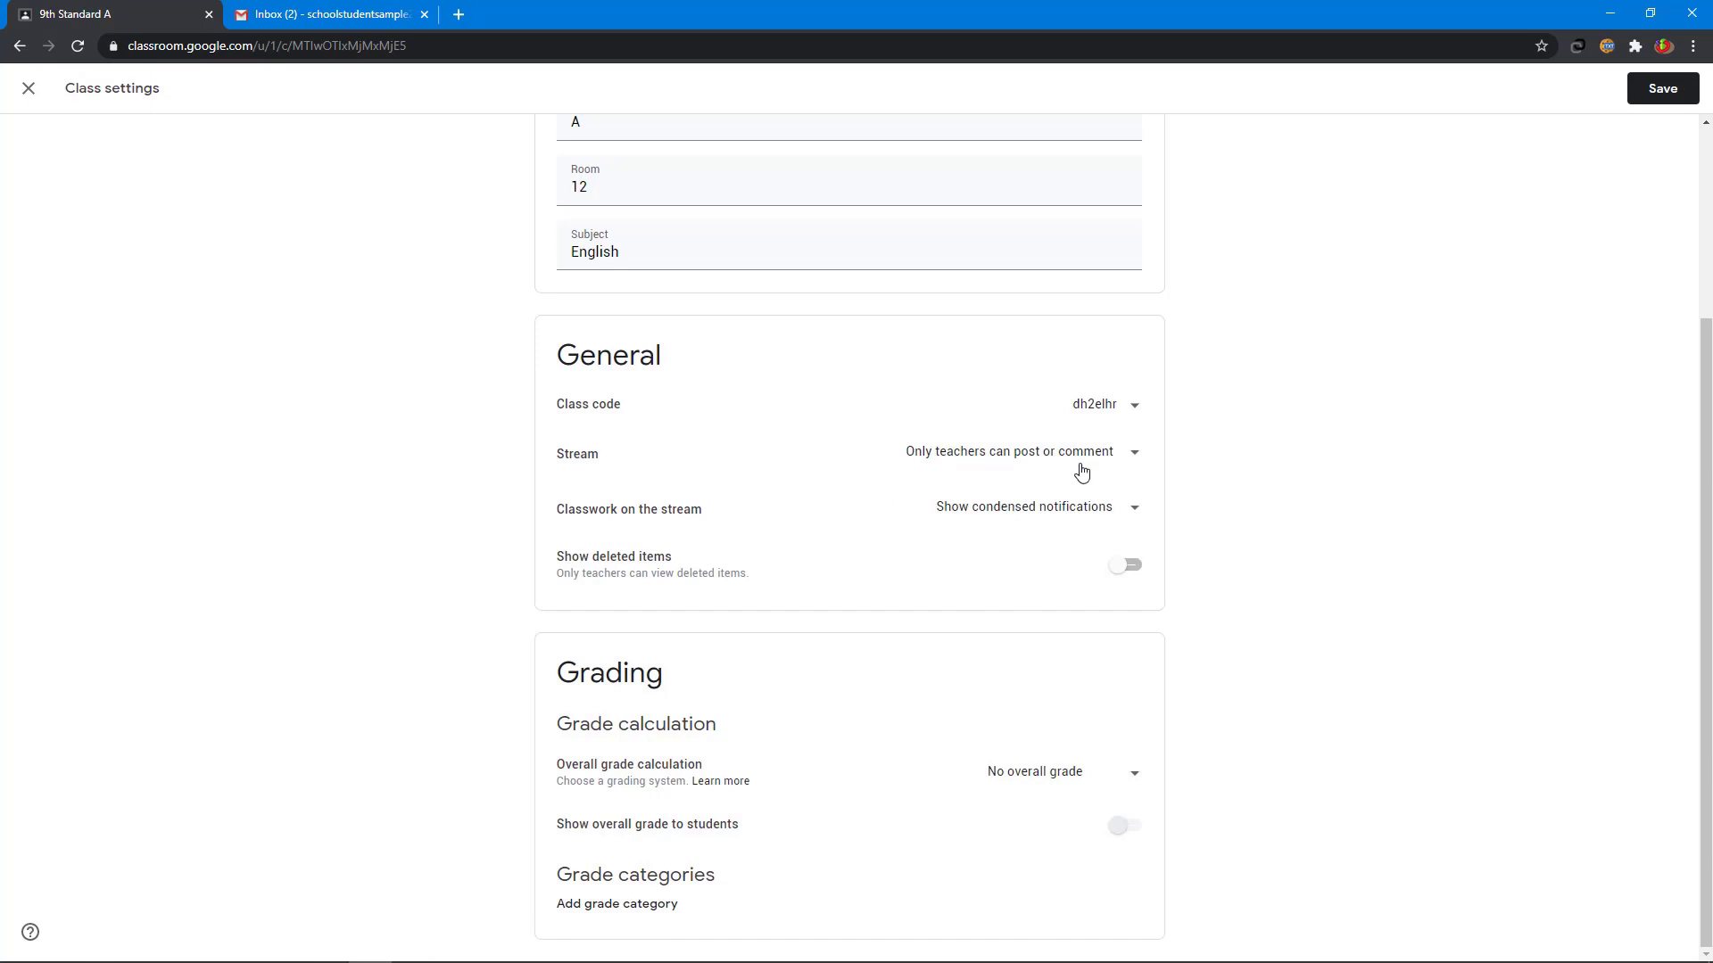
click(1664, 92)
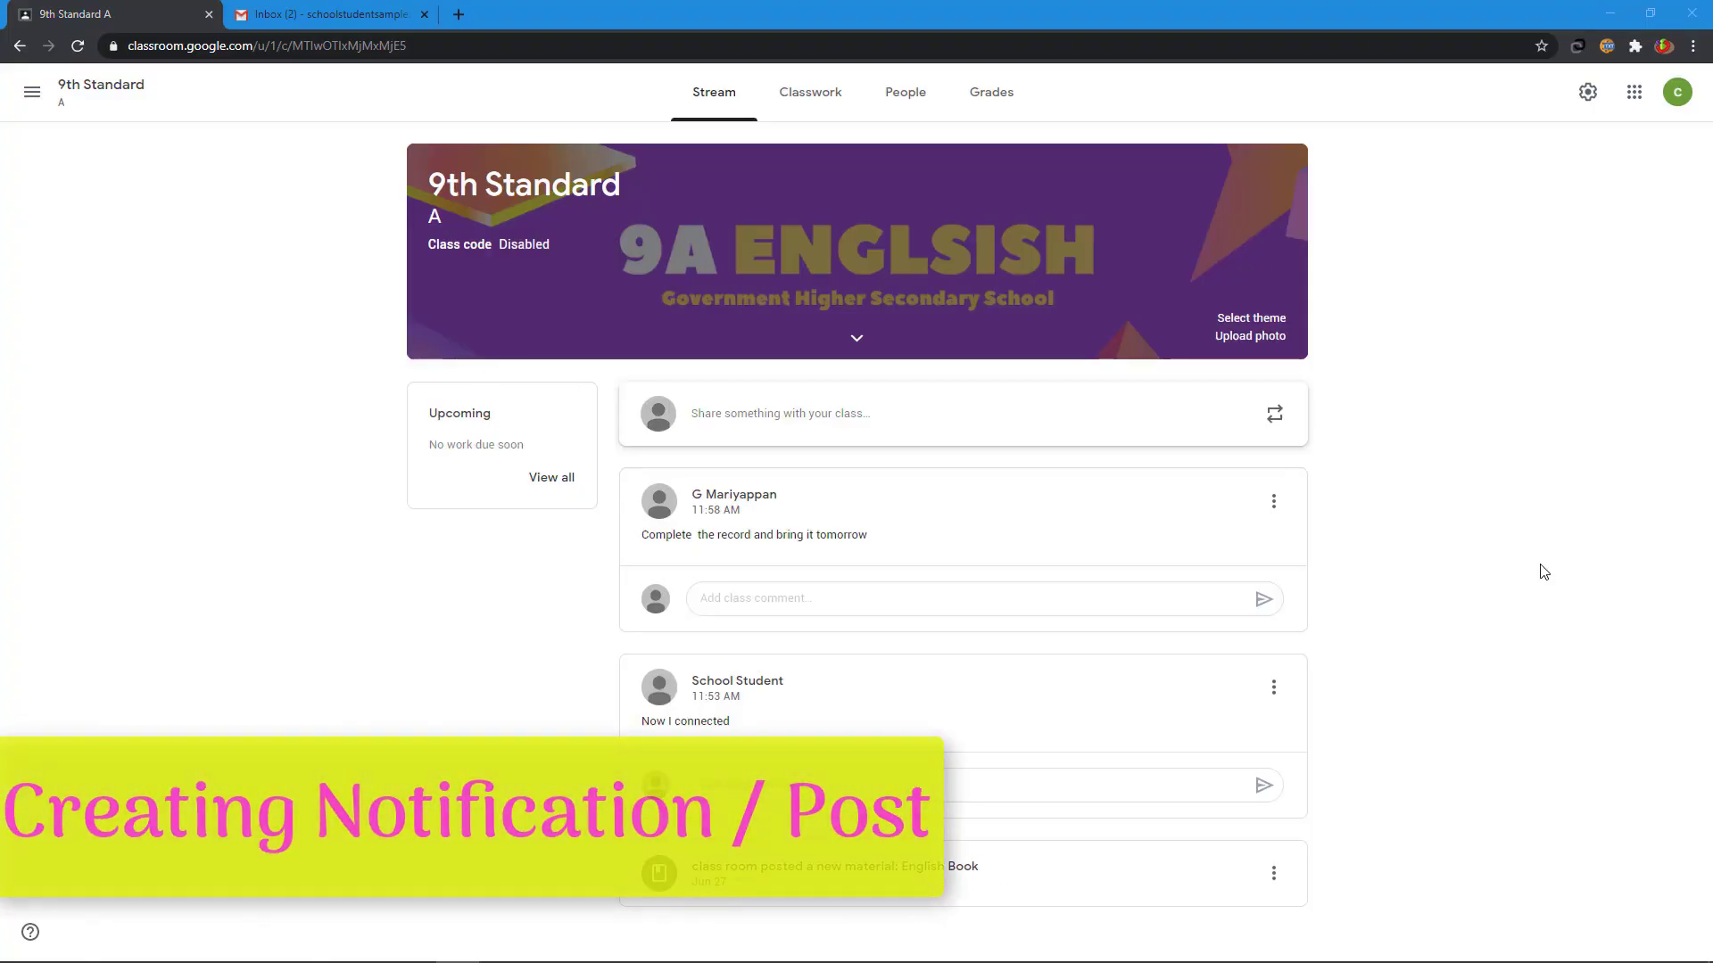
- Start a class announcement for 9th Standard A, addressed to all students
click(758, 432)
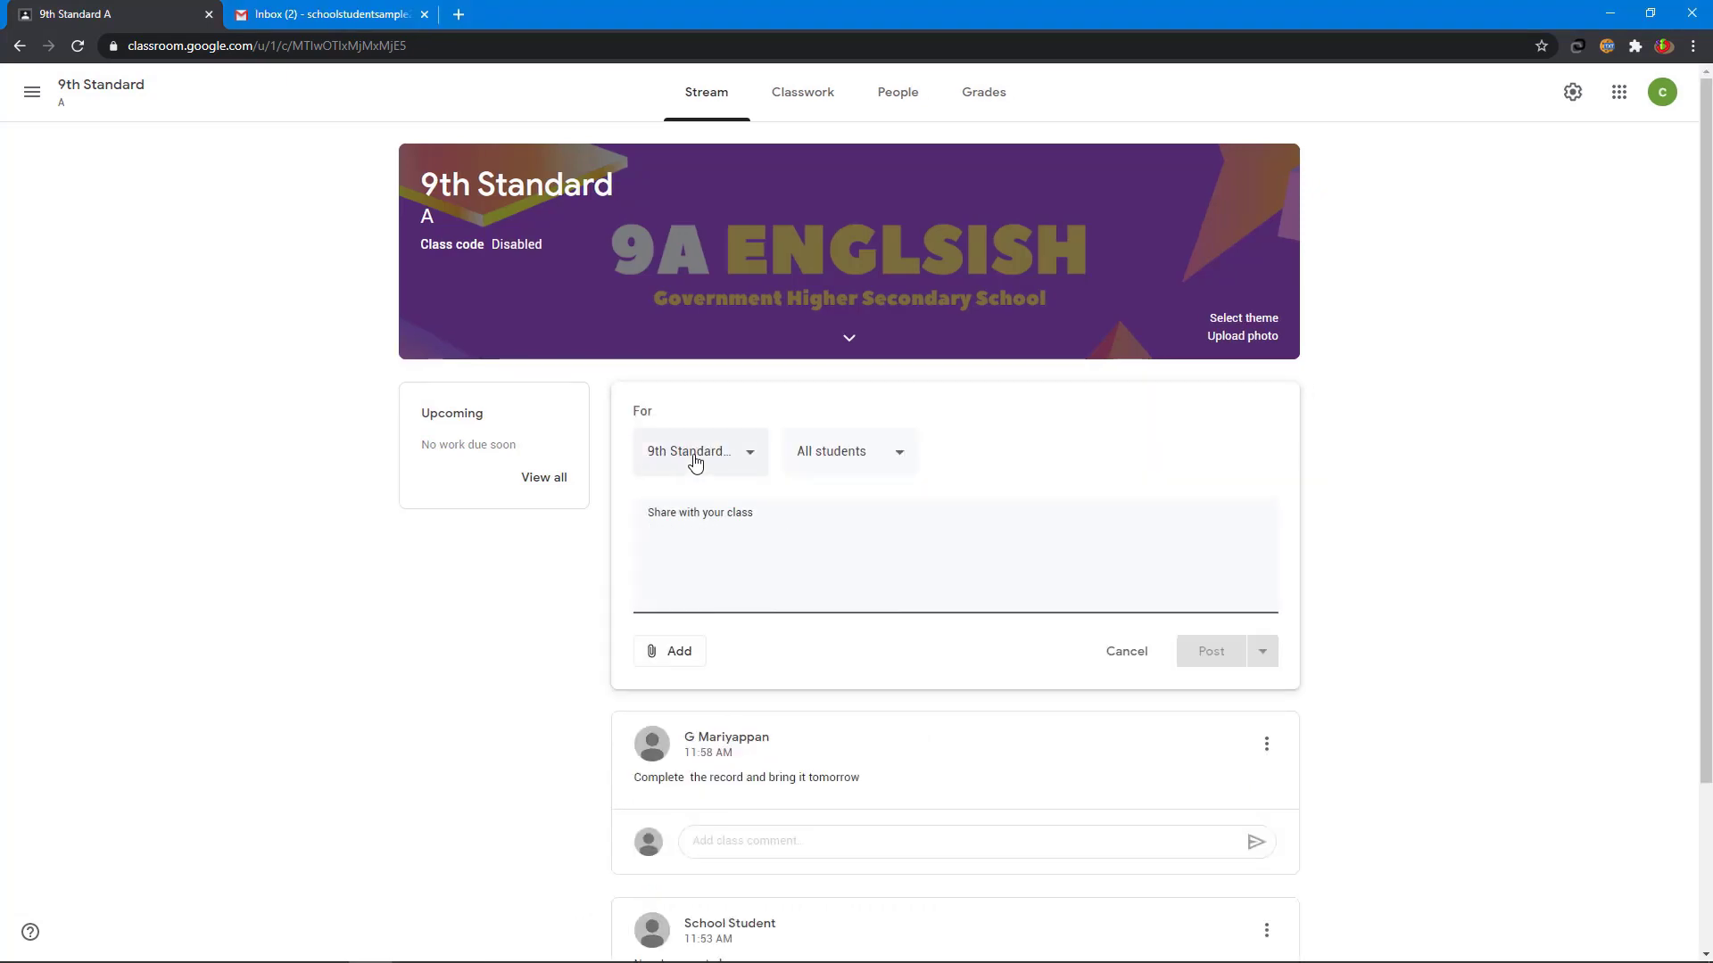
click(714, 457)
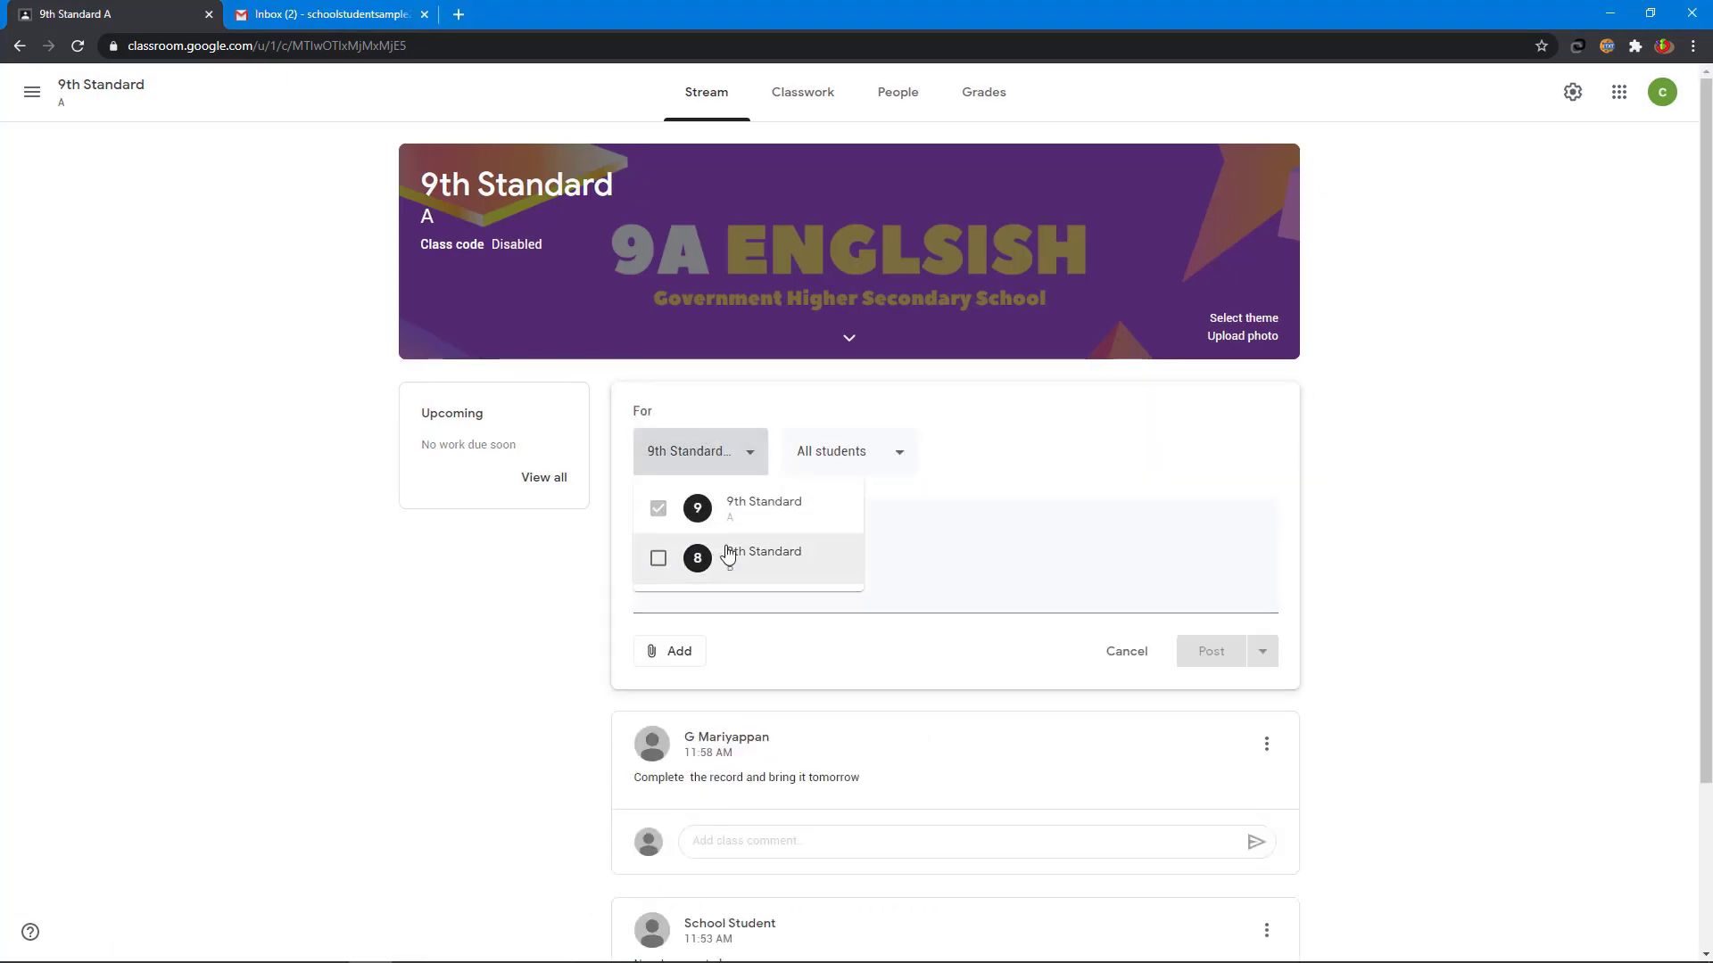
click(948, 452)
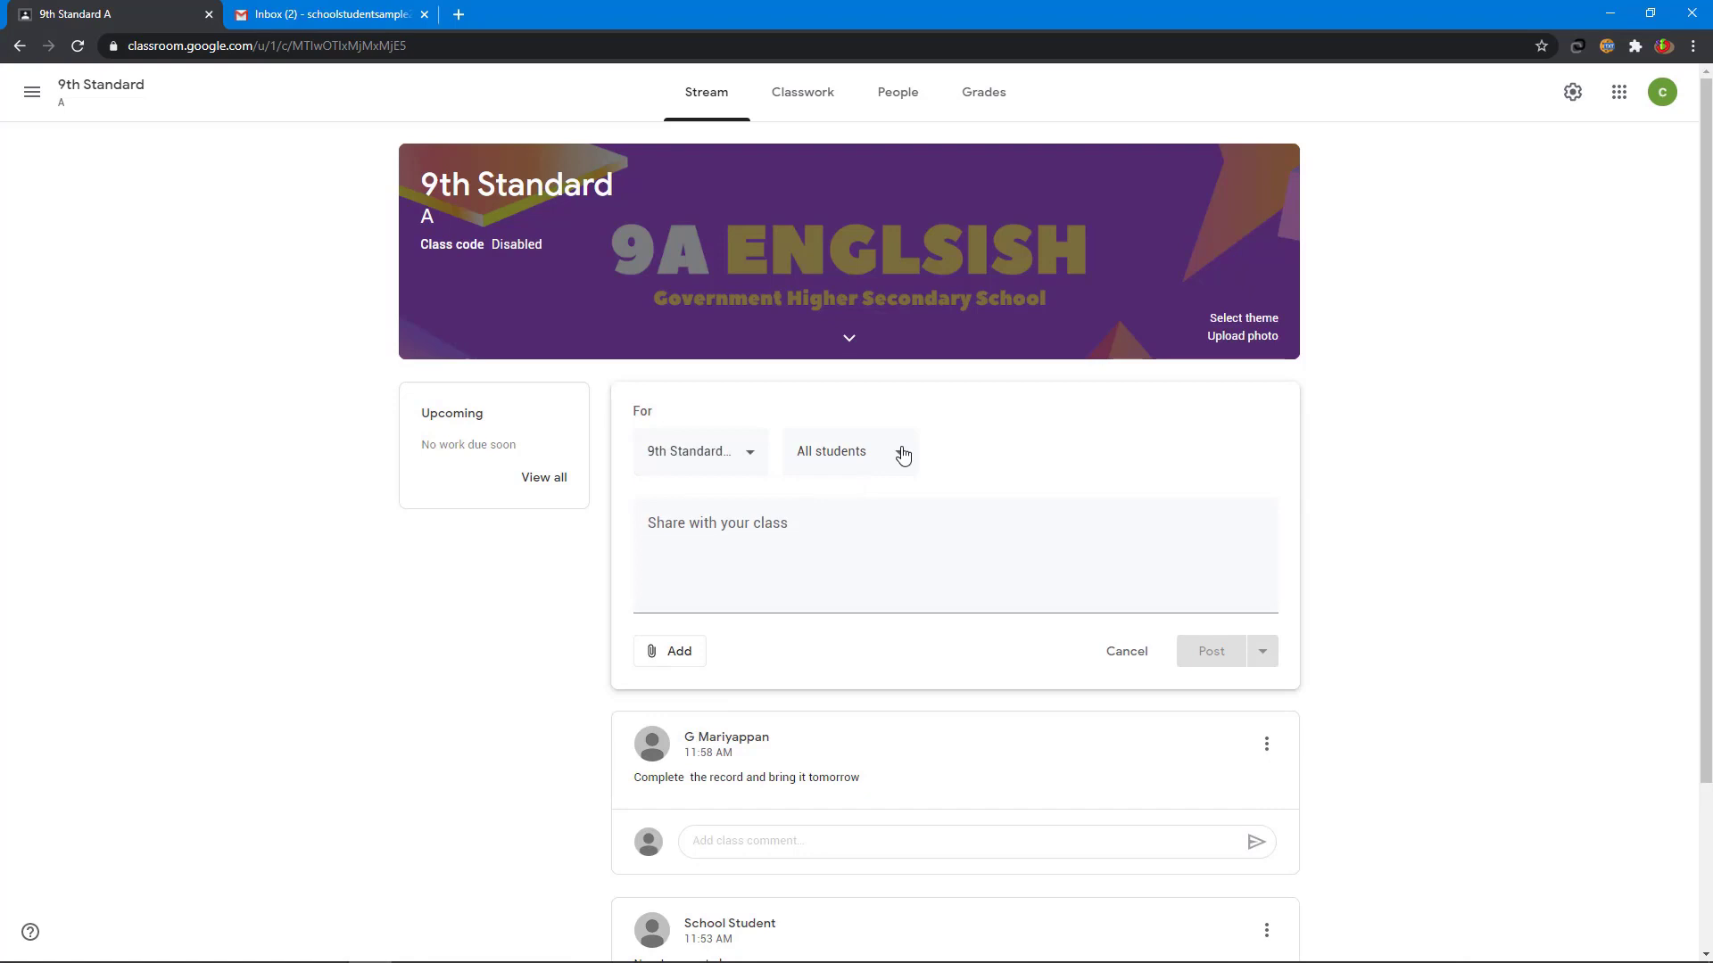
click(854, 453)
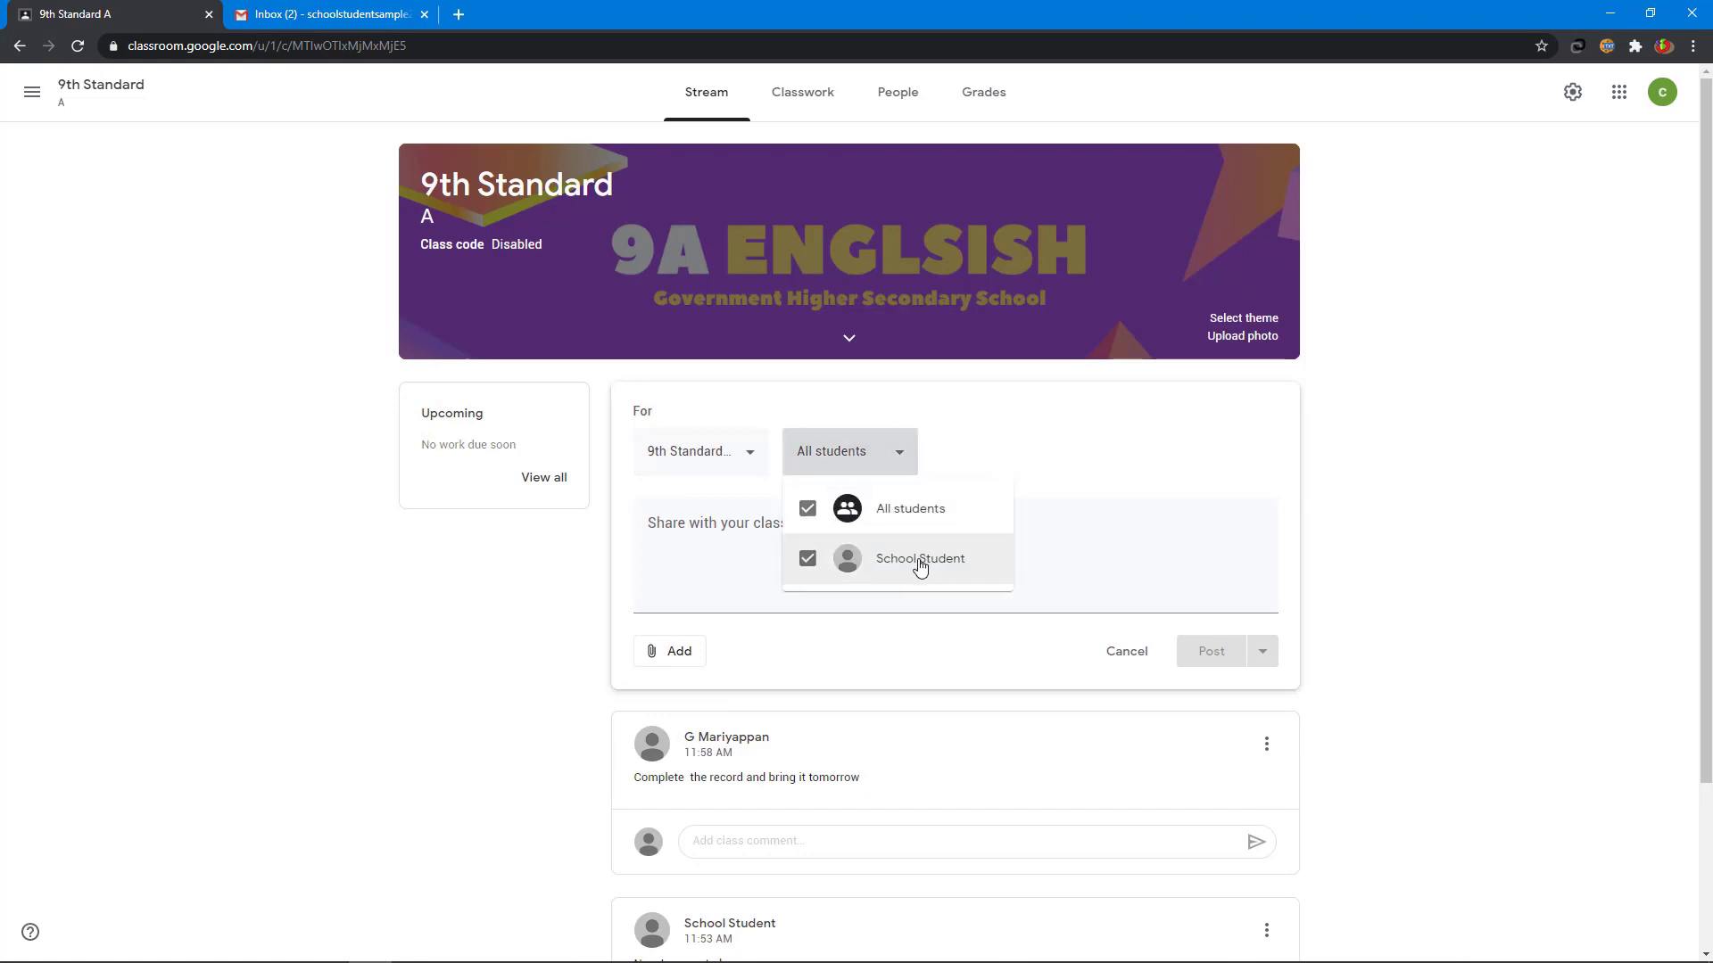
click(916, 520)
click(916, 520)
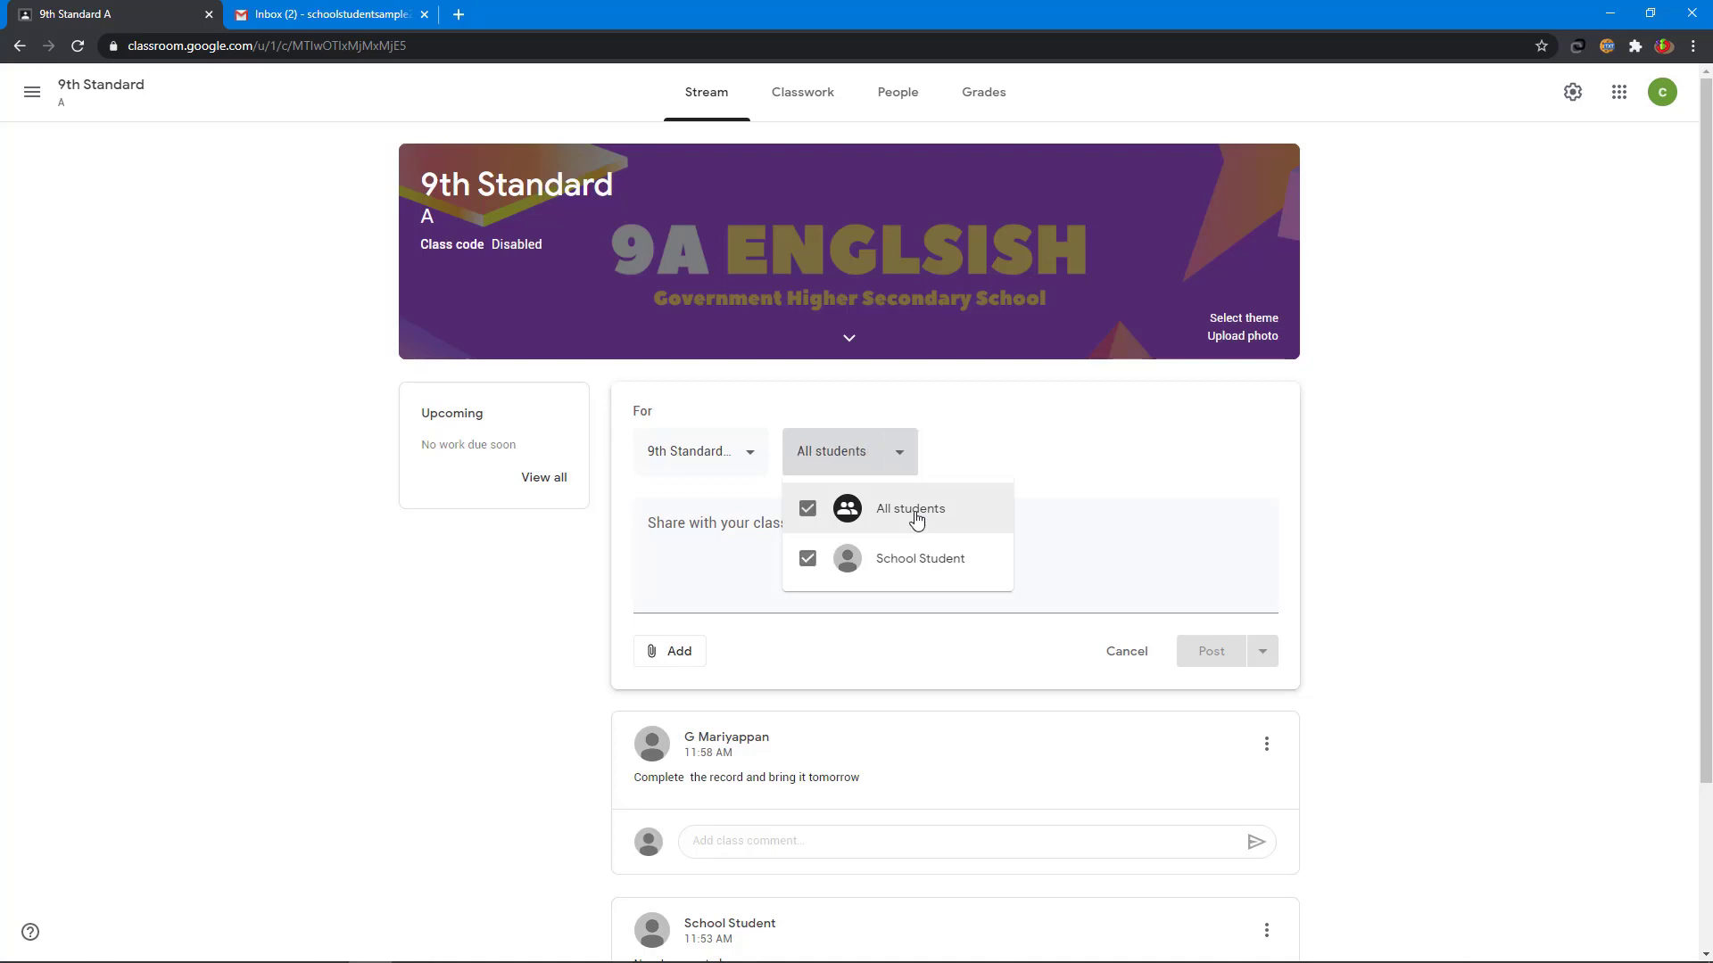
click(1176, 449)
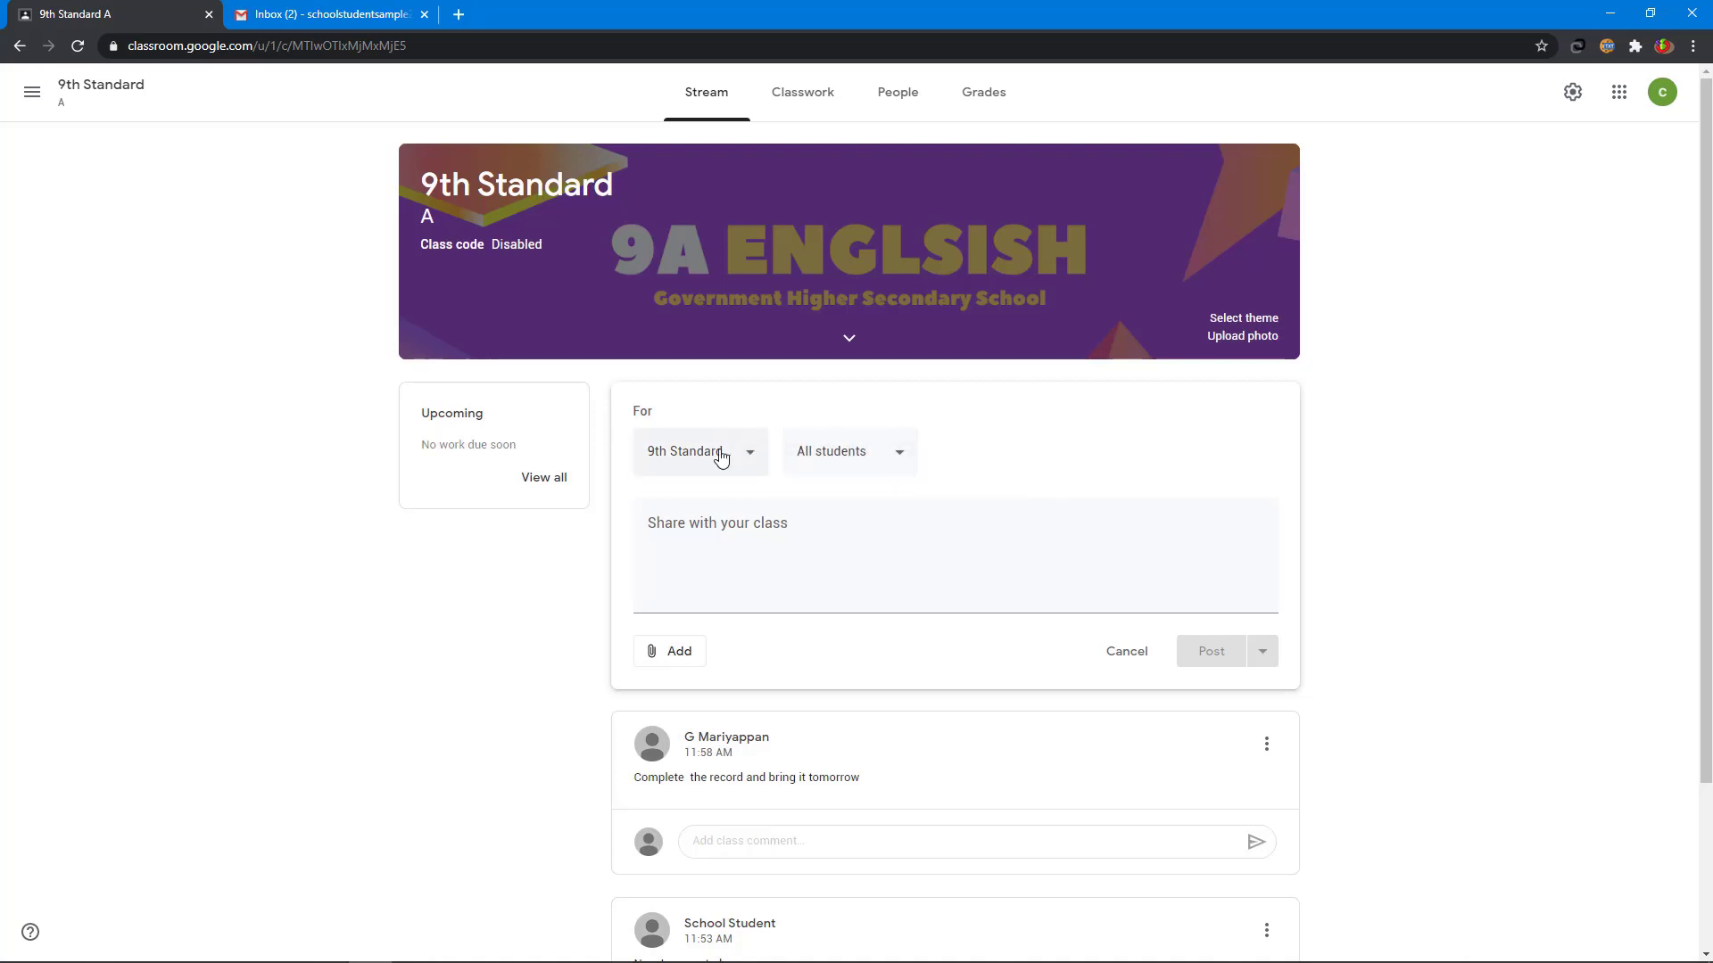
- Write 'We are going to celebrate independence day on August 15' with no attachments
click(721, 520)
text(We are )
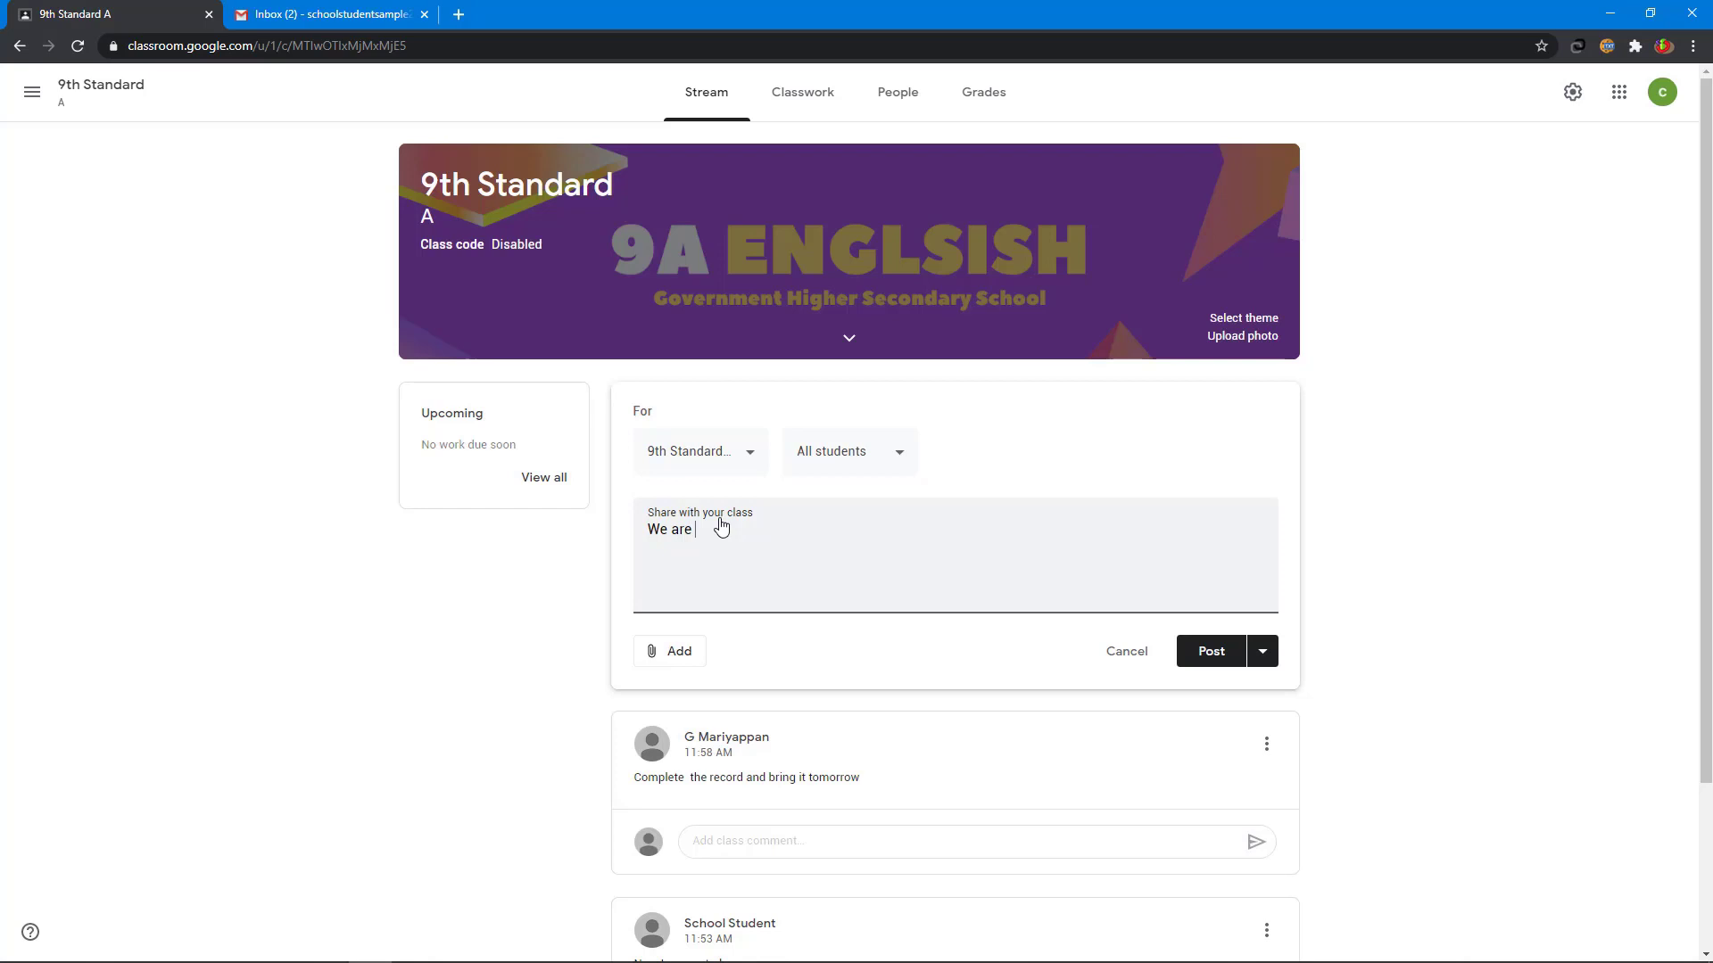
text(going to celebrate independence day on)
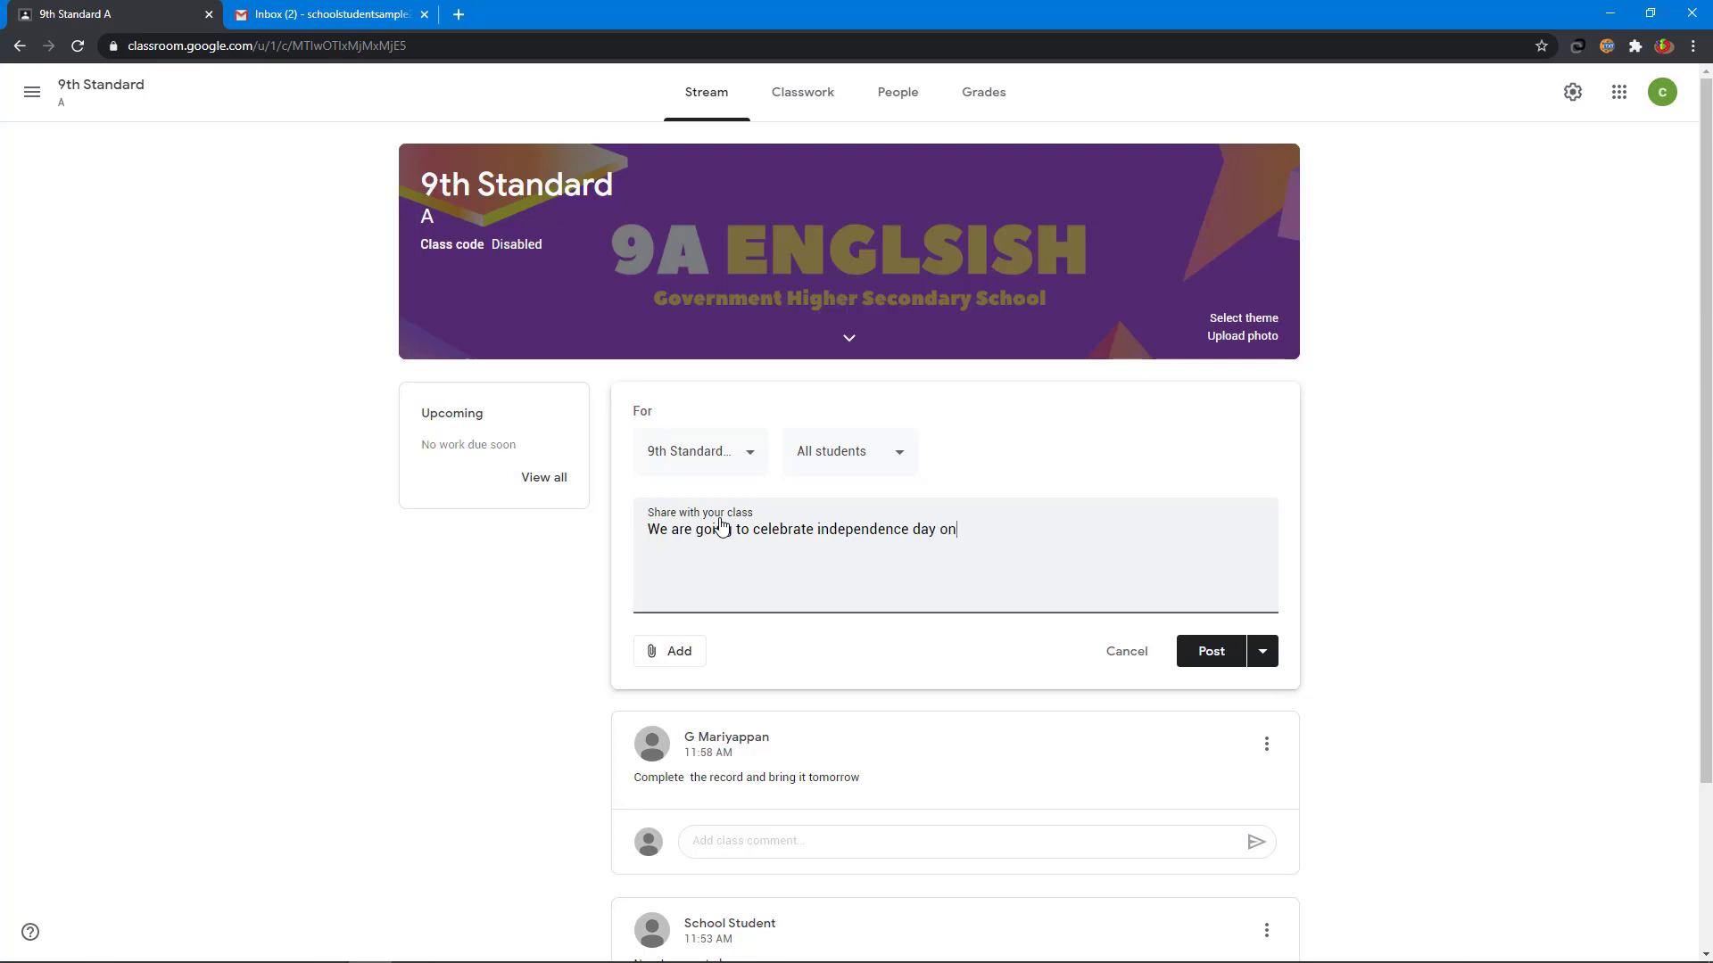
text( August 15)
click(695, 660)
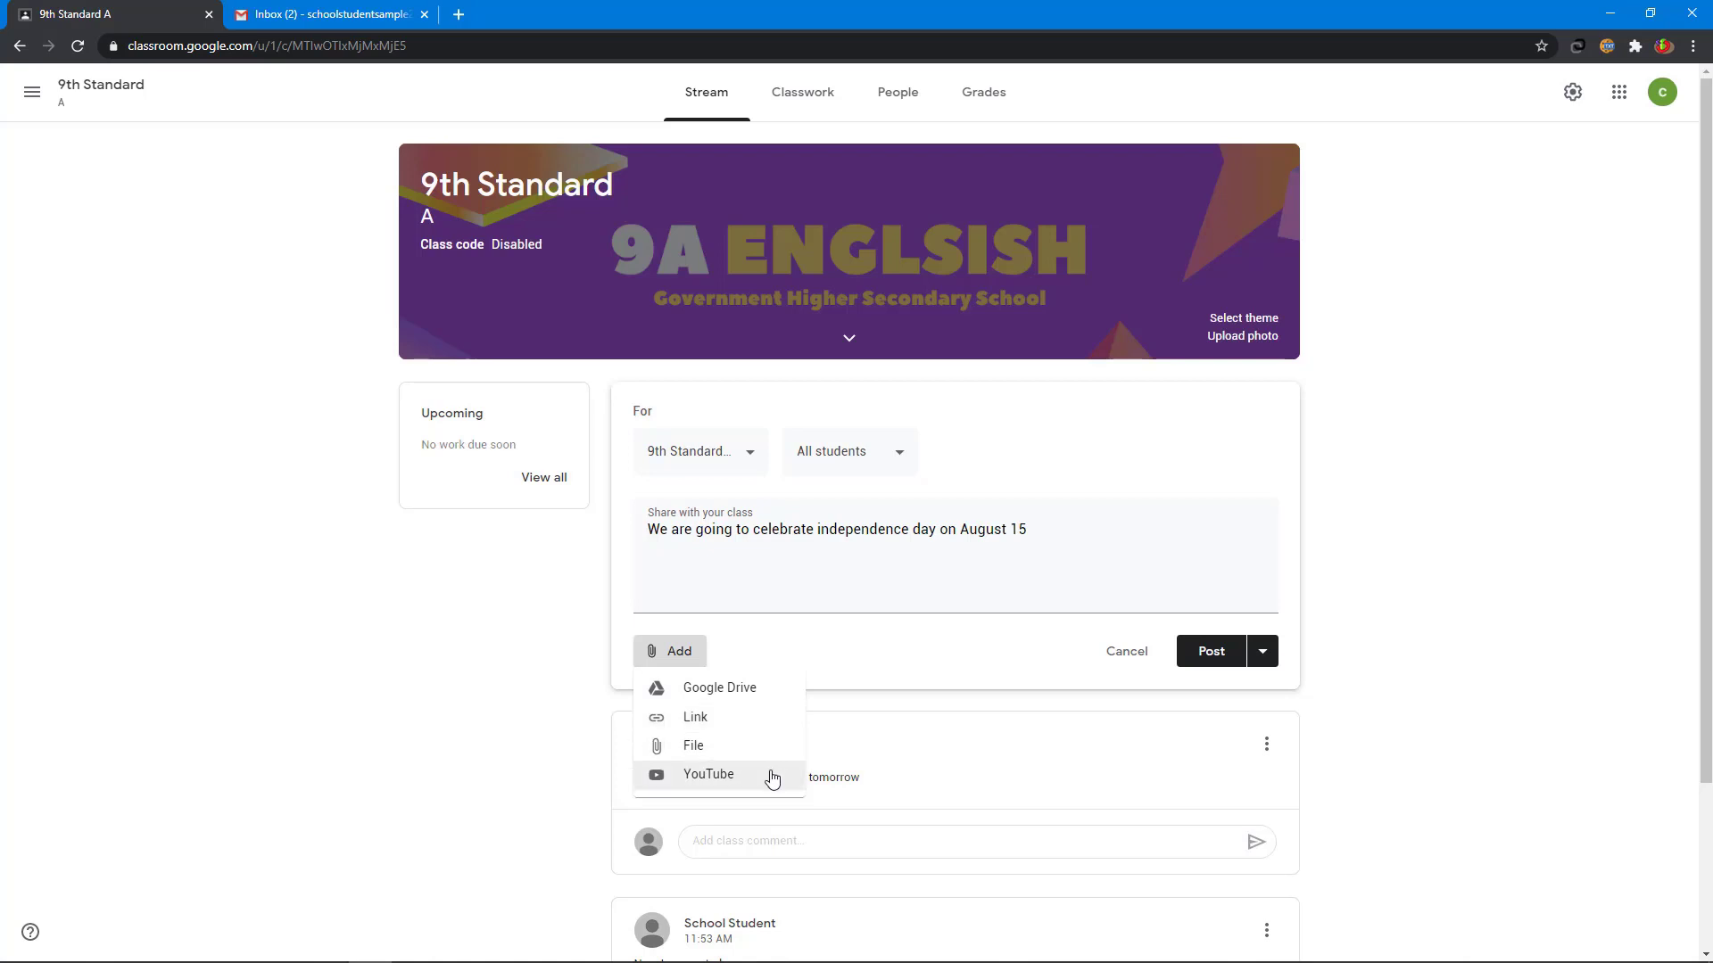
click(966, 654)
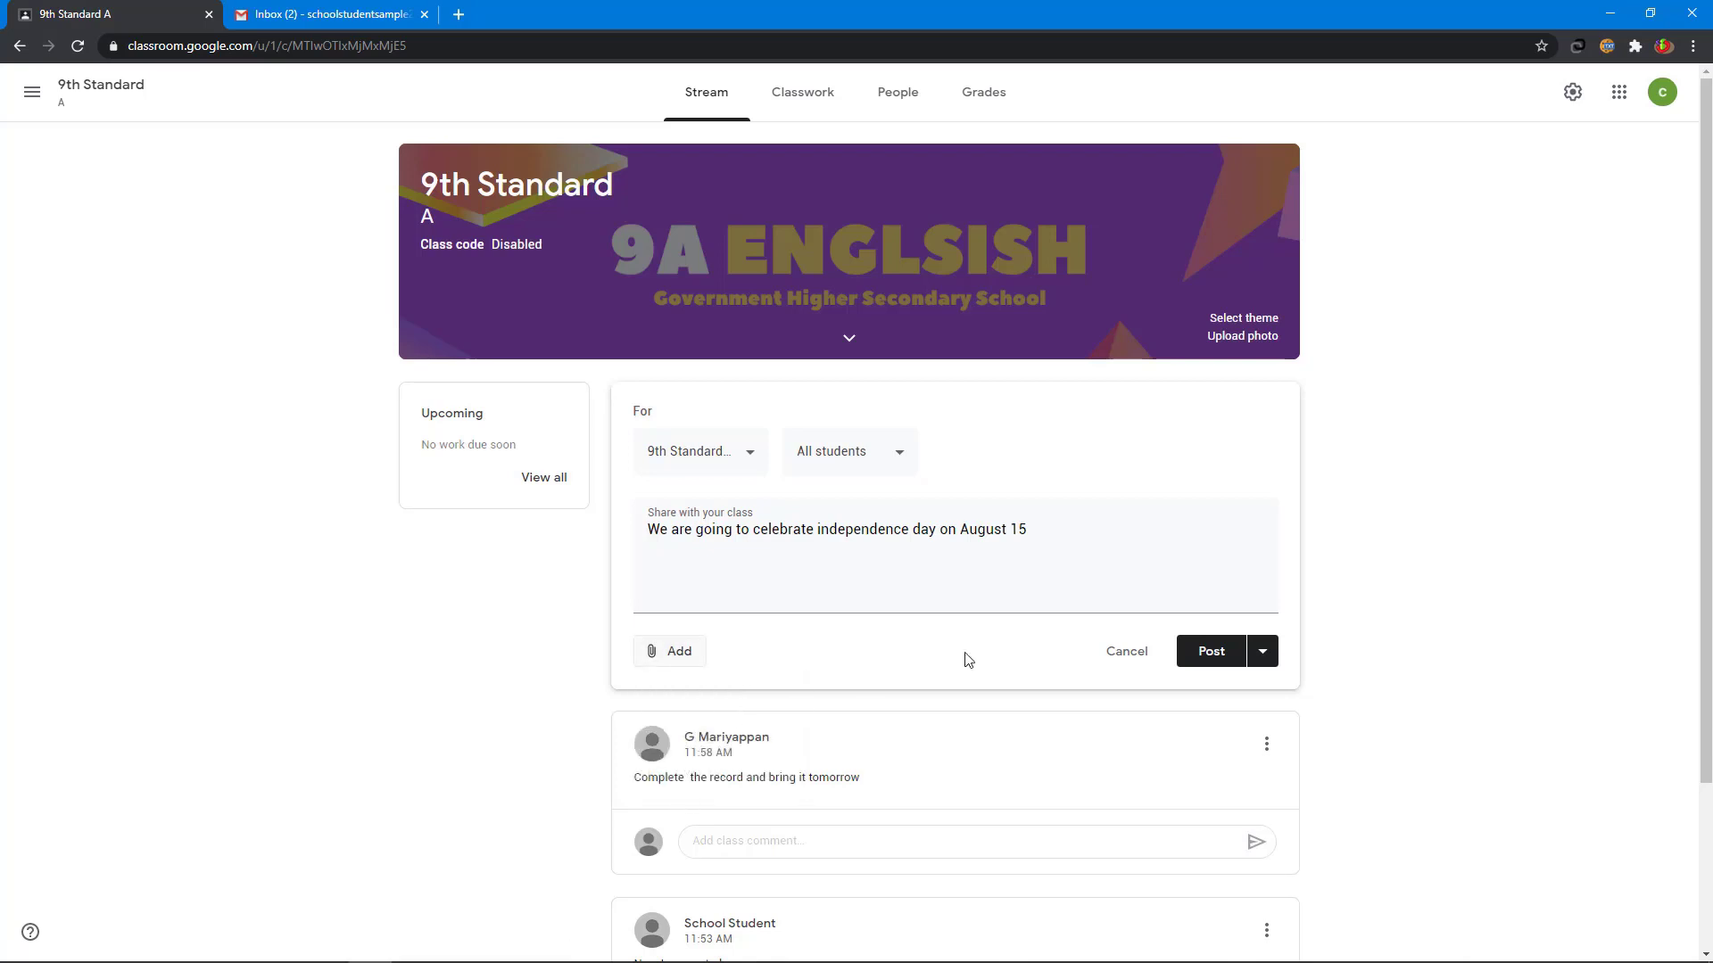
click(1266, 655)
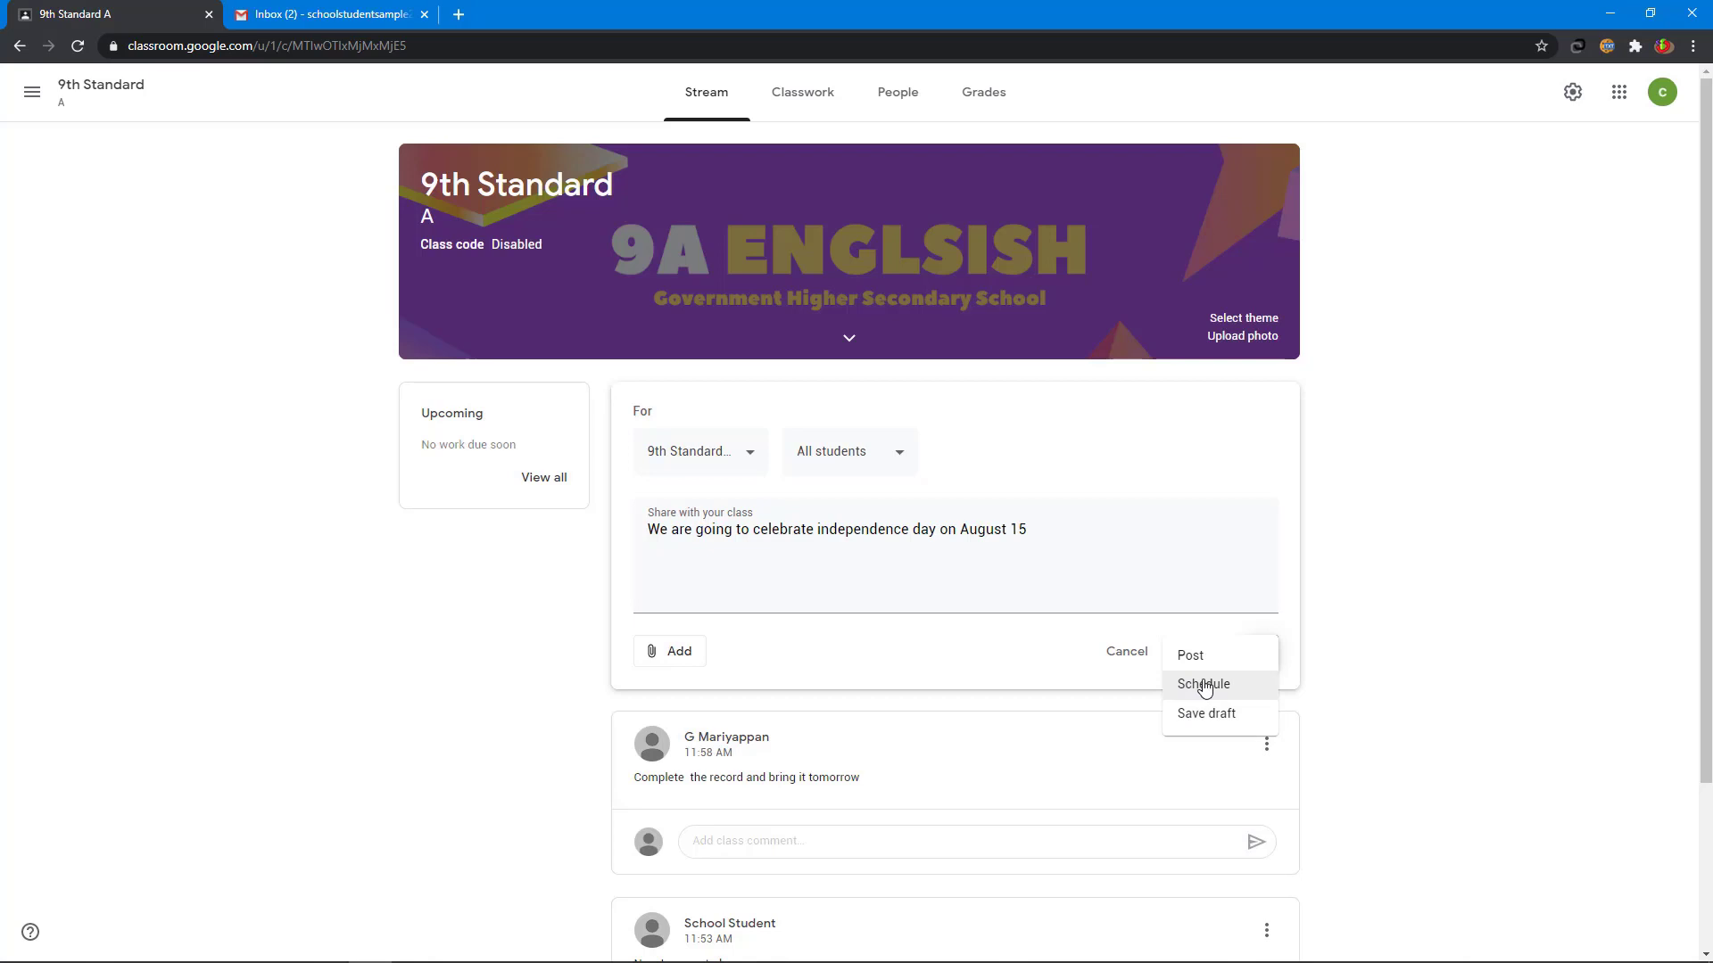
- Schedule the independence day announcement for Aug 14, 2020 at 6:00 pm
click(1203, 685)
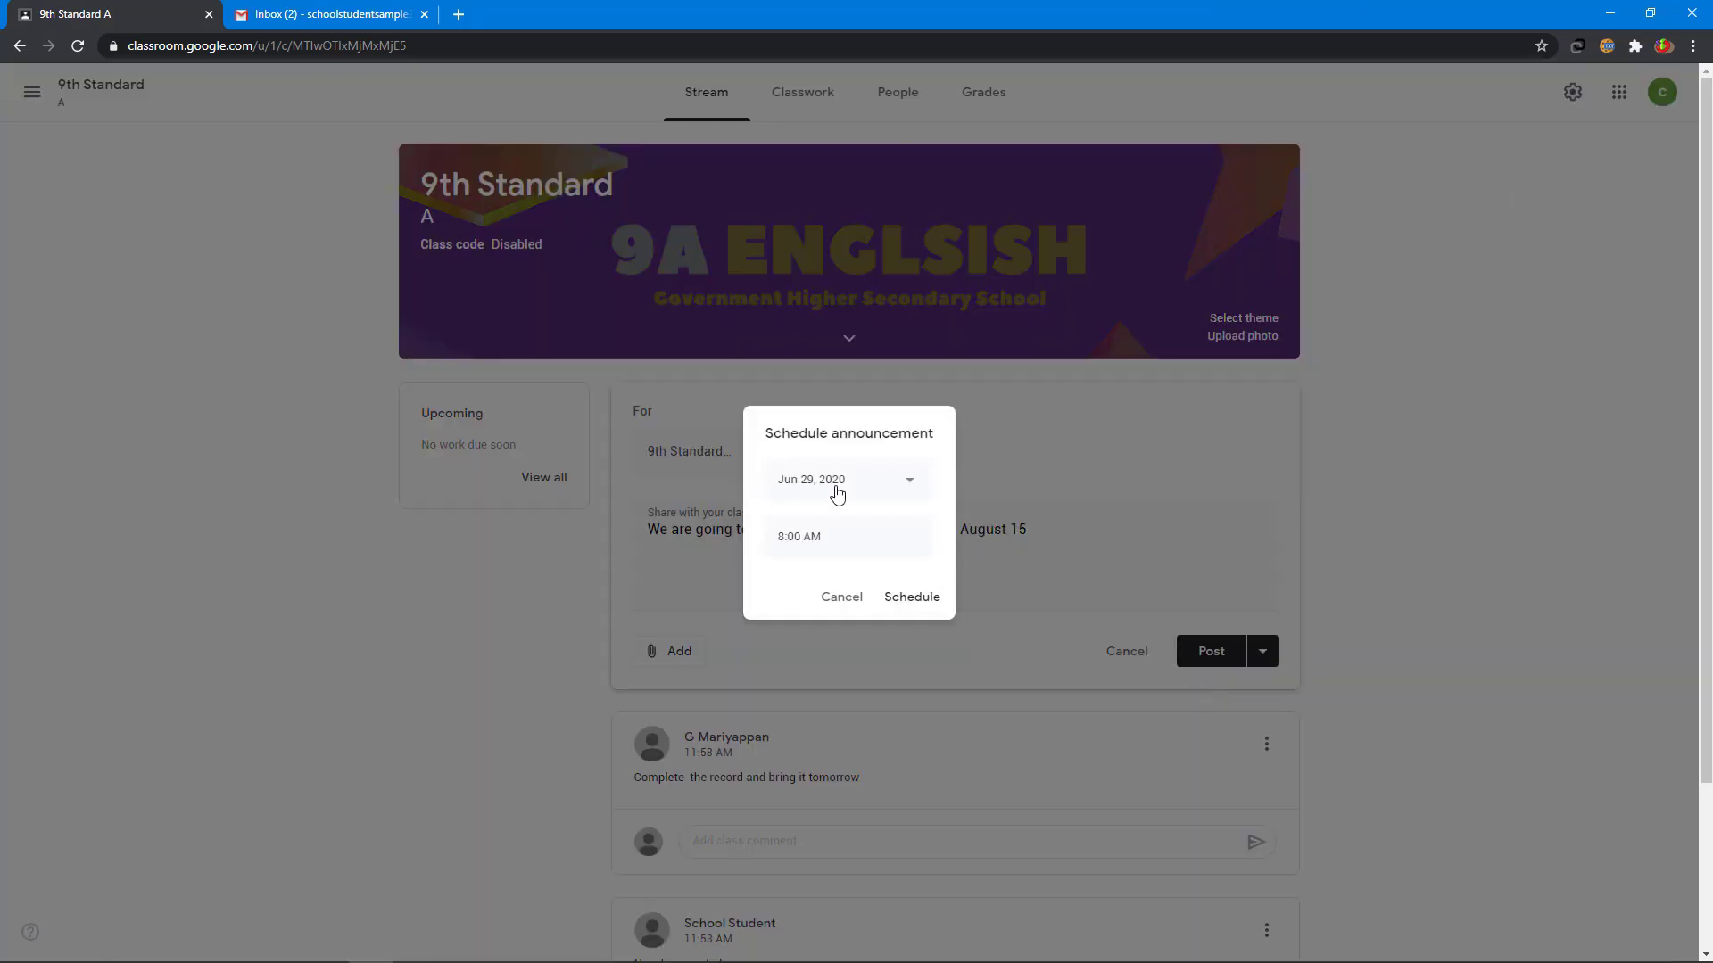
click(837, 490)
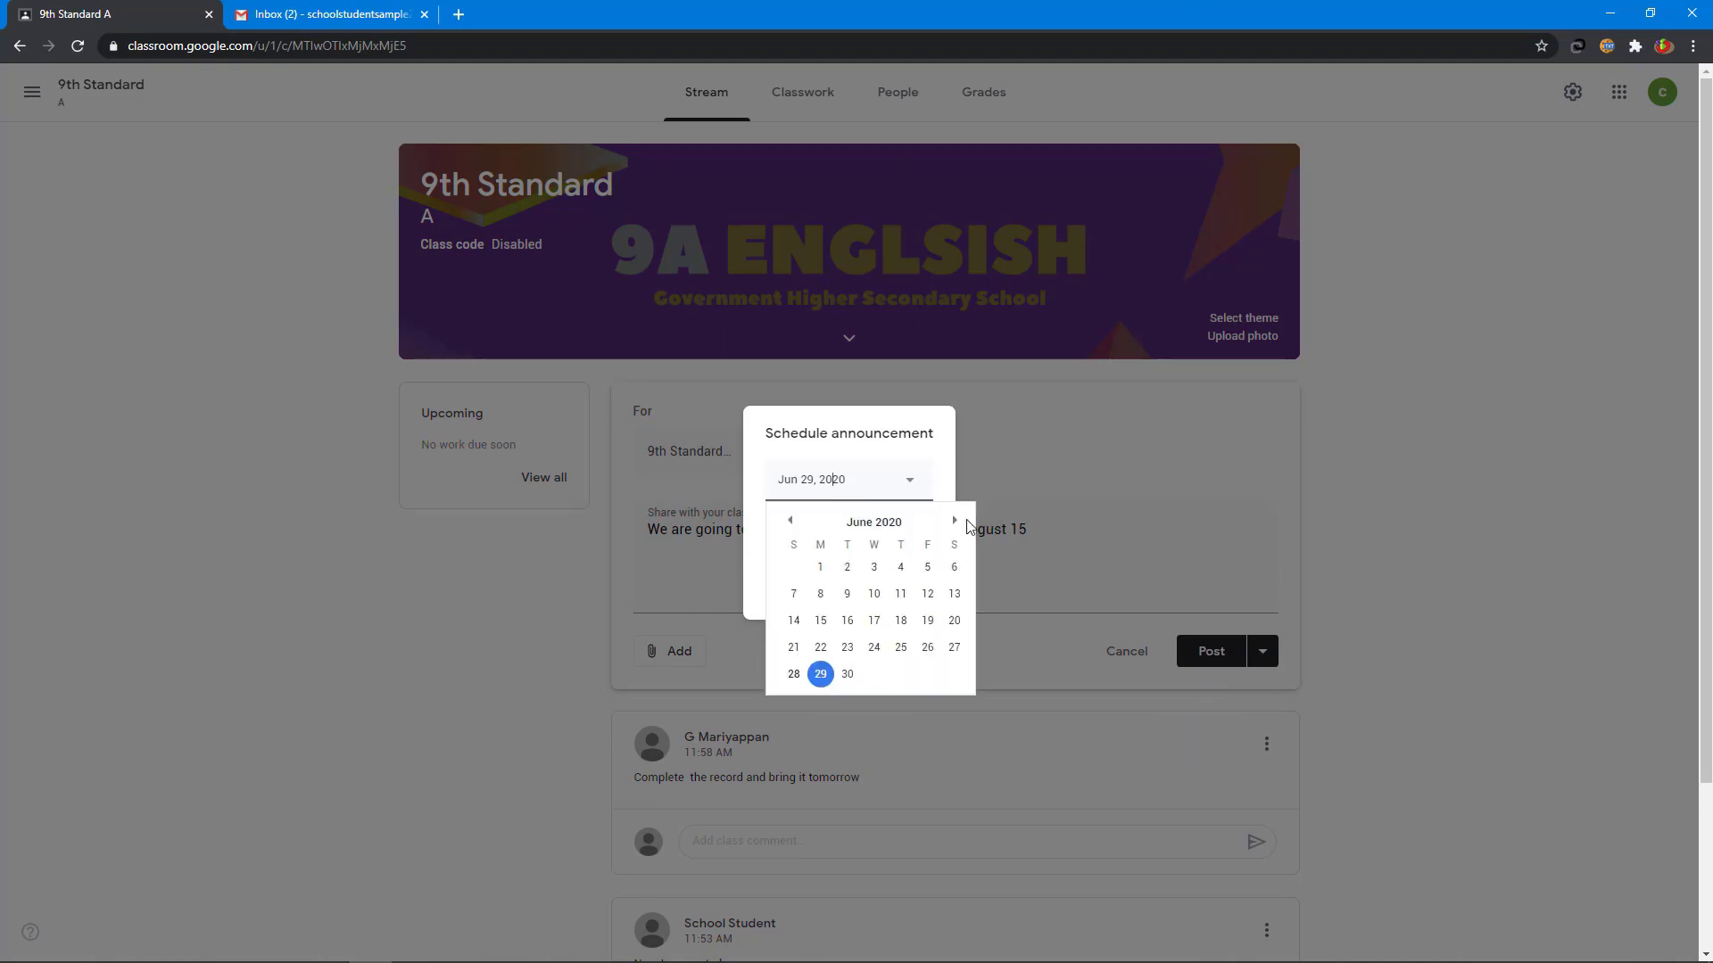
click(955, 522)
click(955, 522)
click(928, 622)
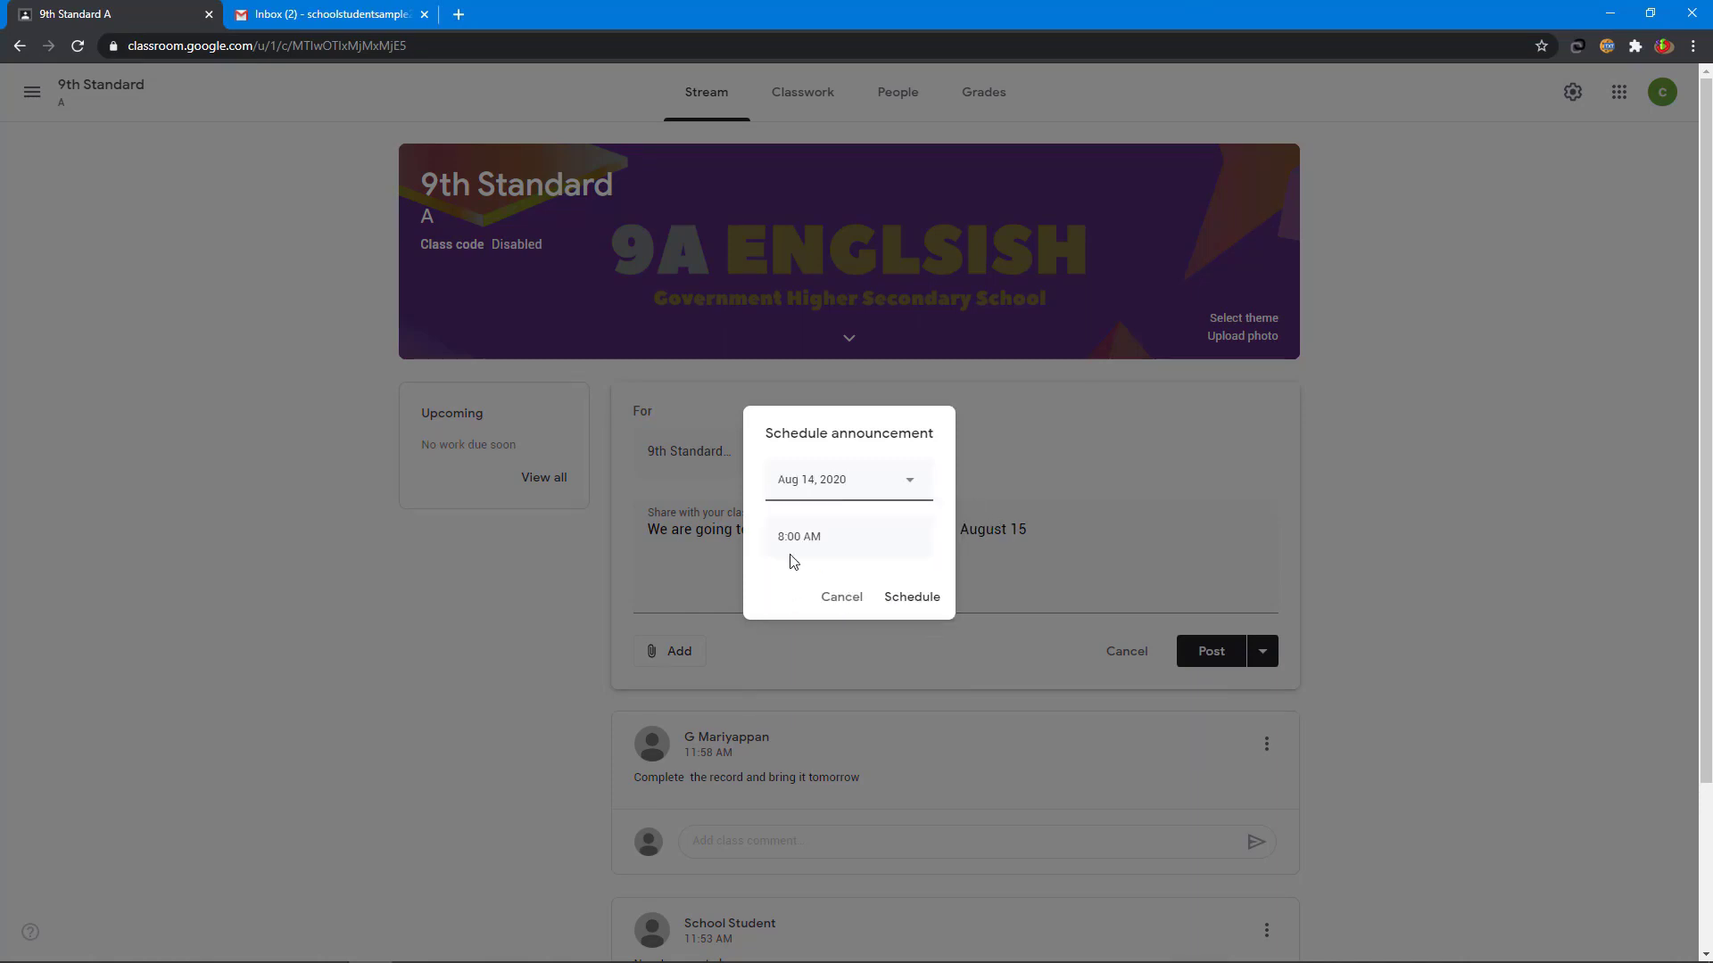
click(846, 533)
text(6:00 pm)
click(914, 600)
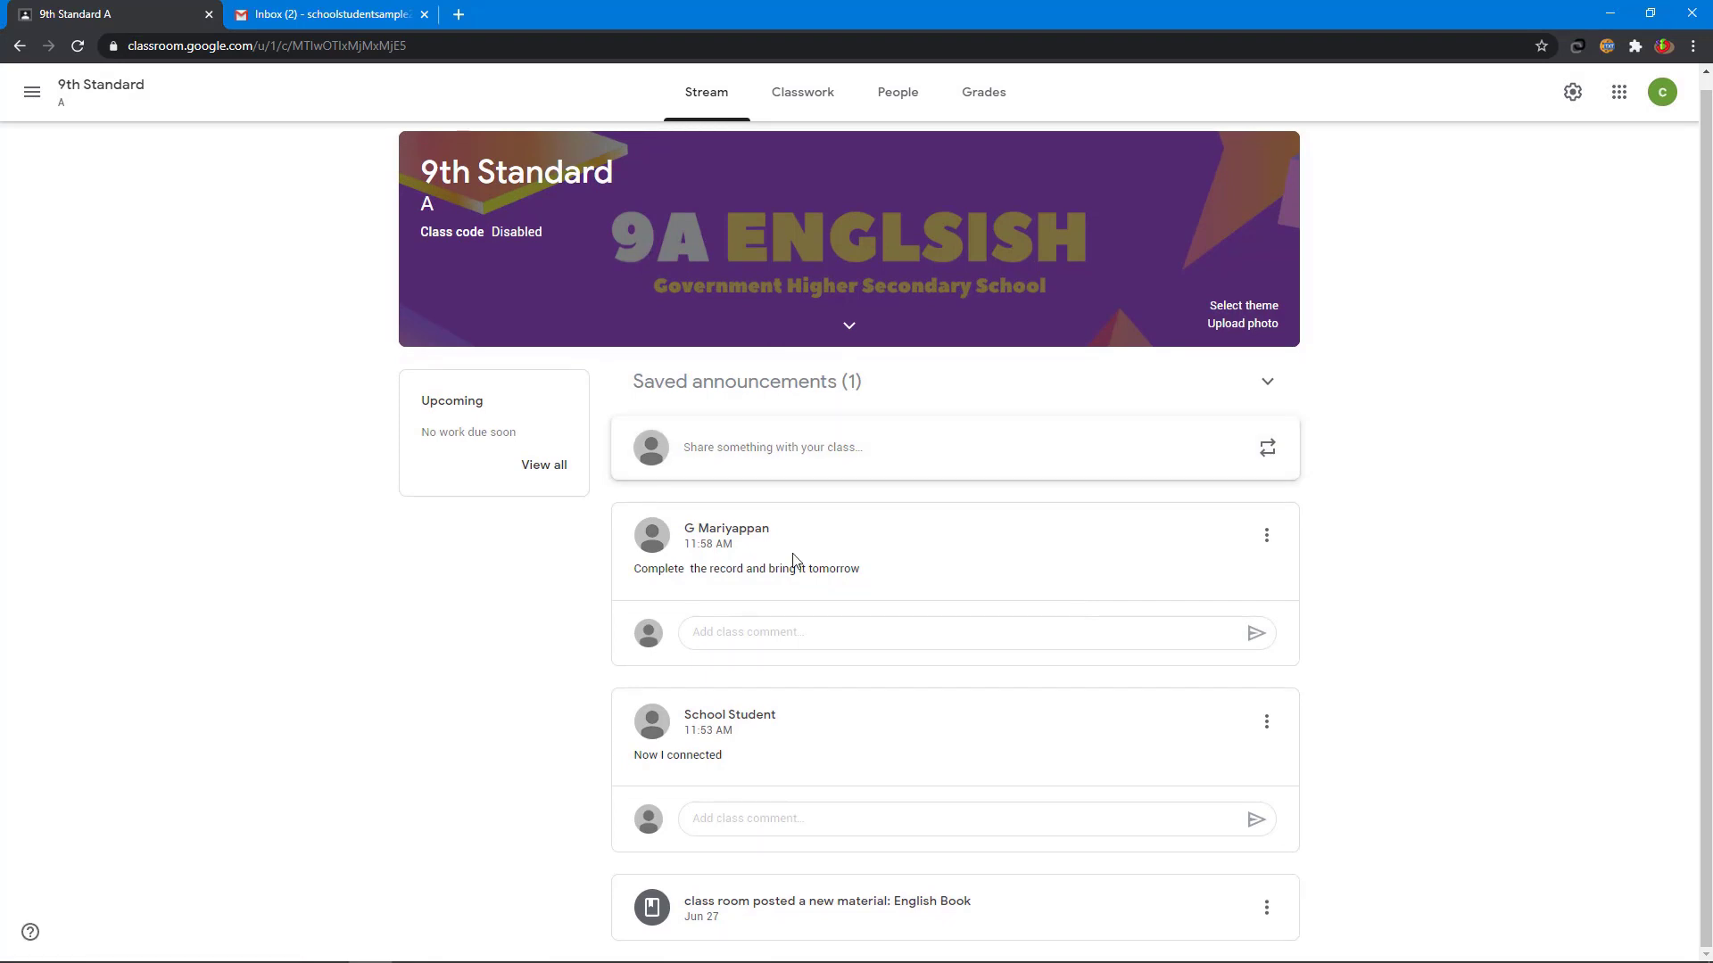
- On the People page, select all students and start an e-mail to them
click(910, 98)
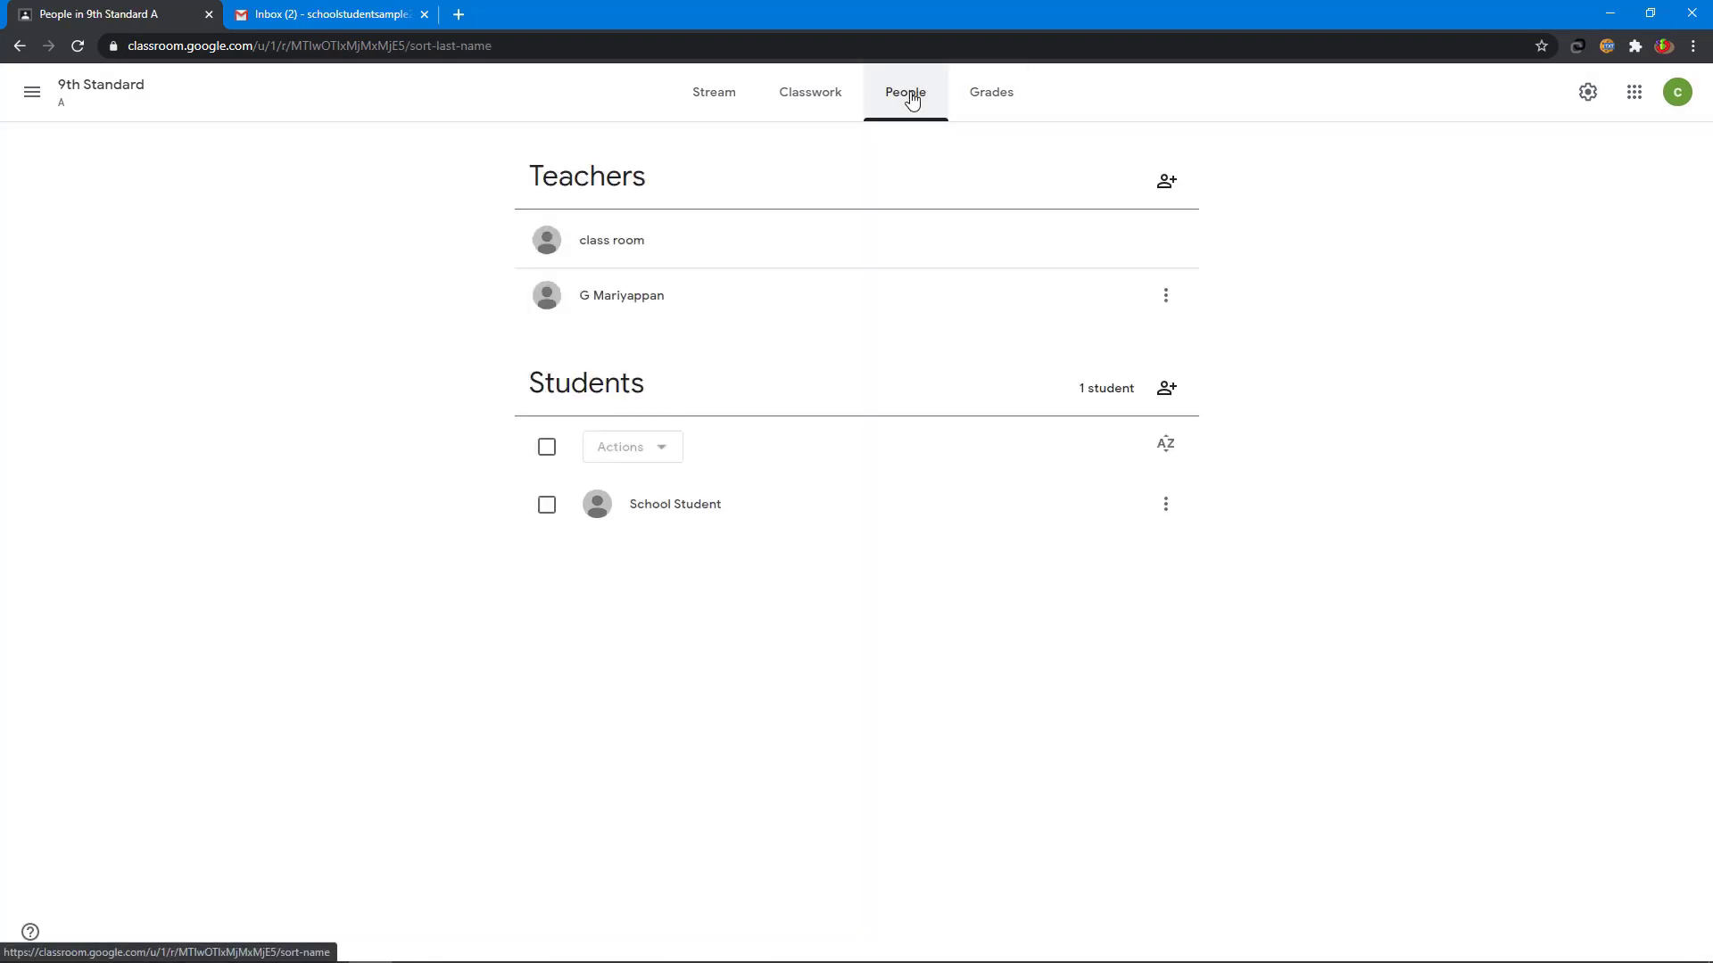
click(551, 451)
click(642, 450)
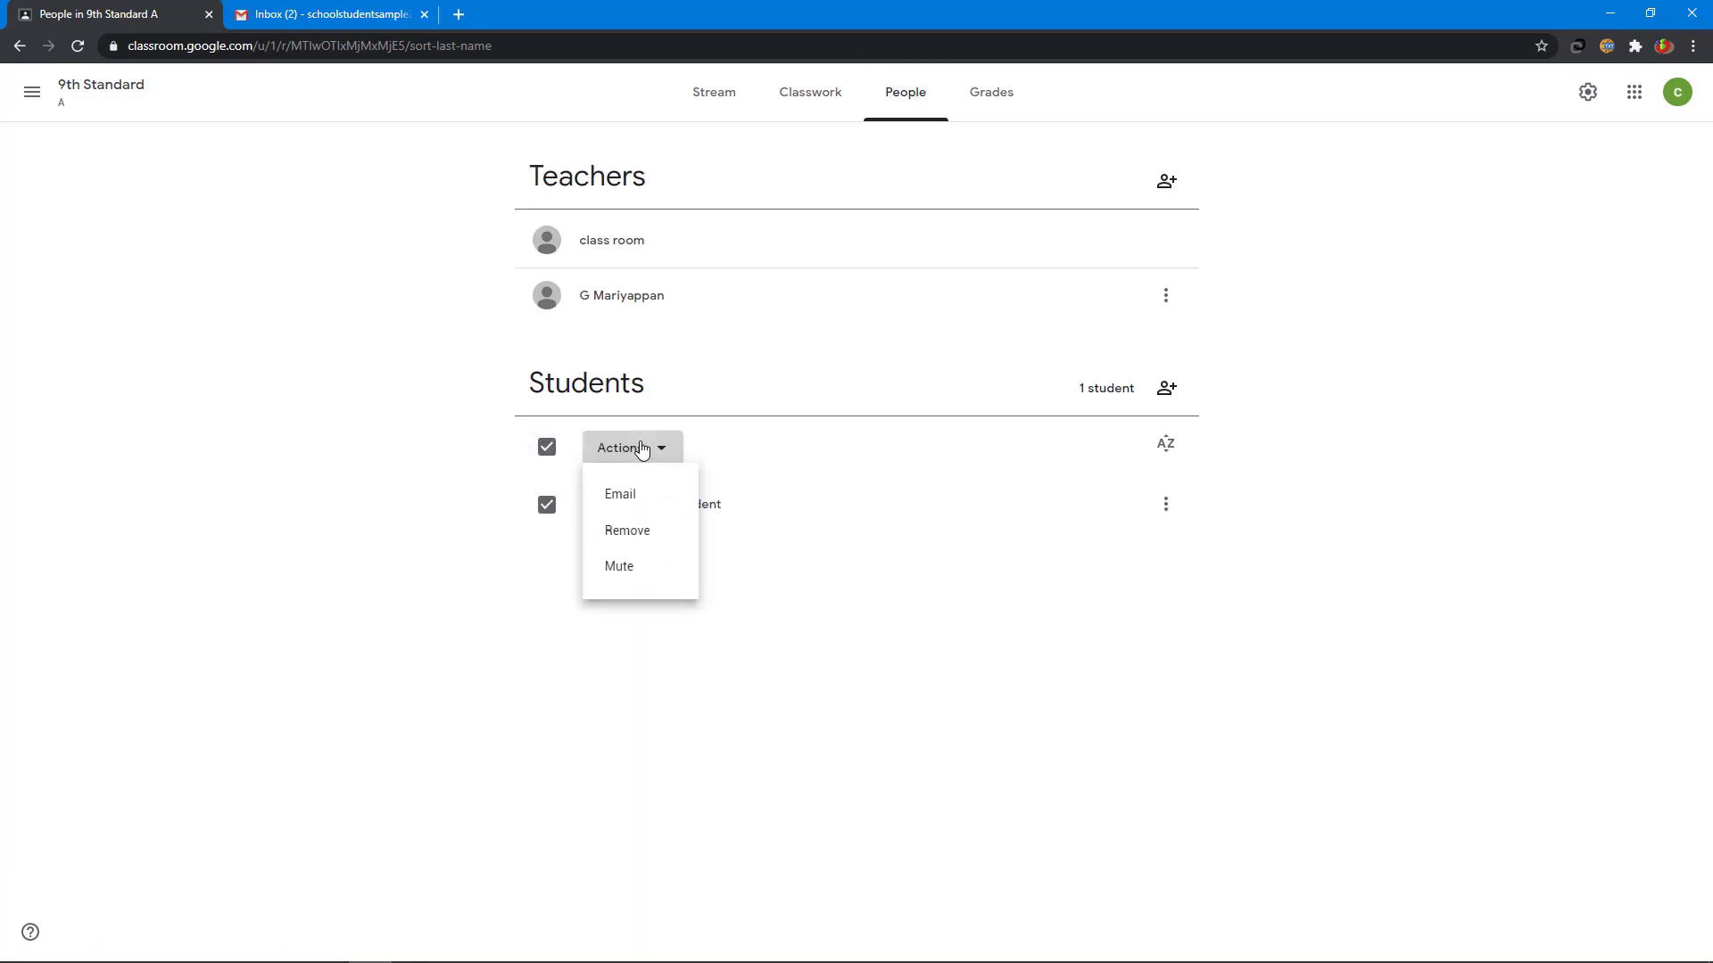
click(635, 500)
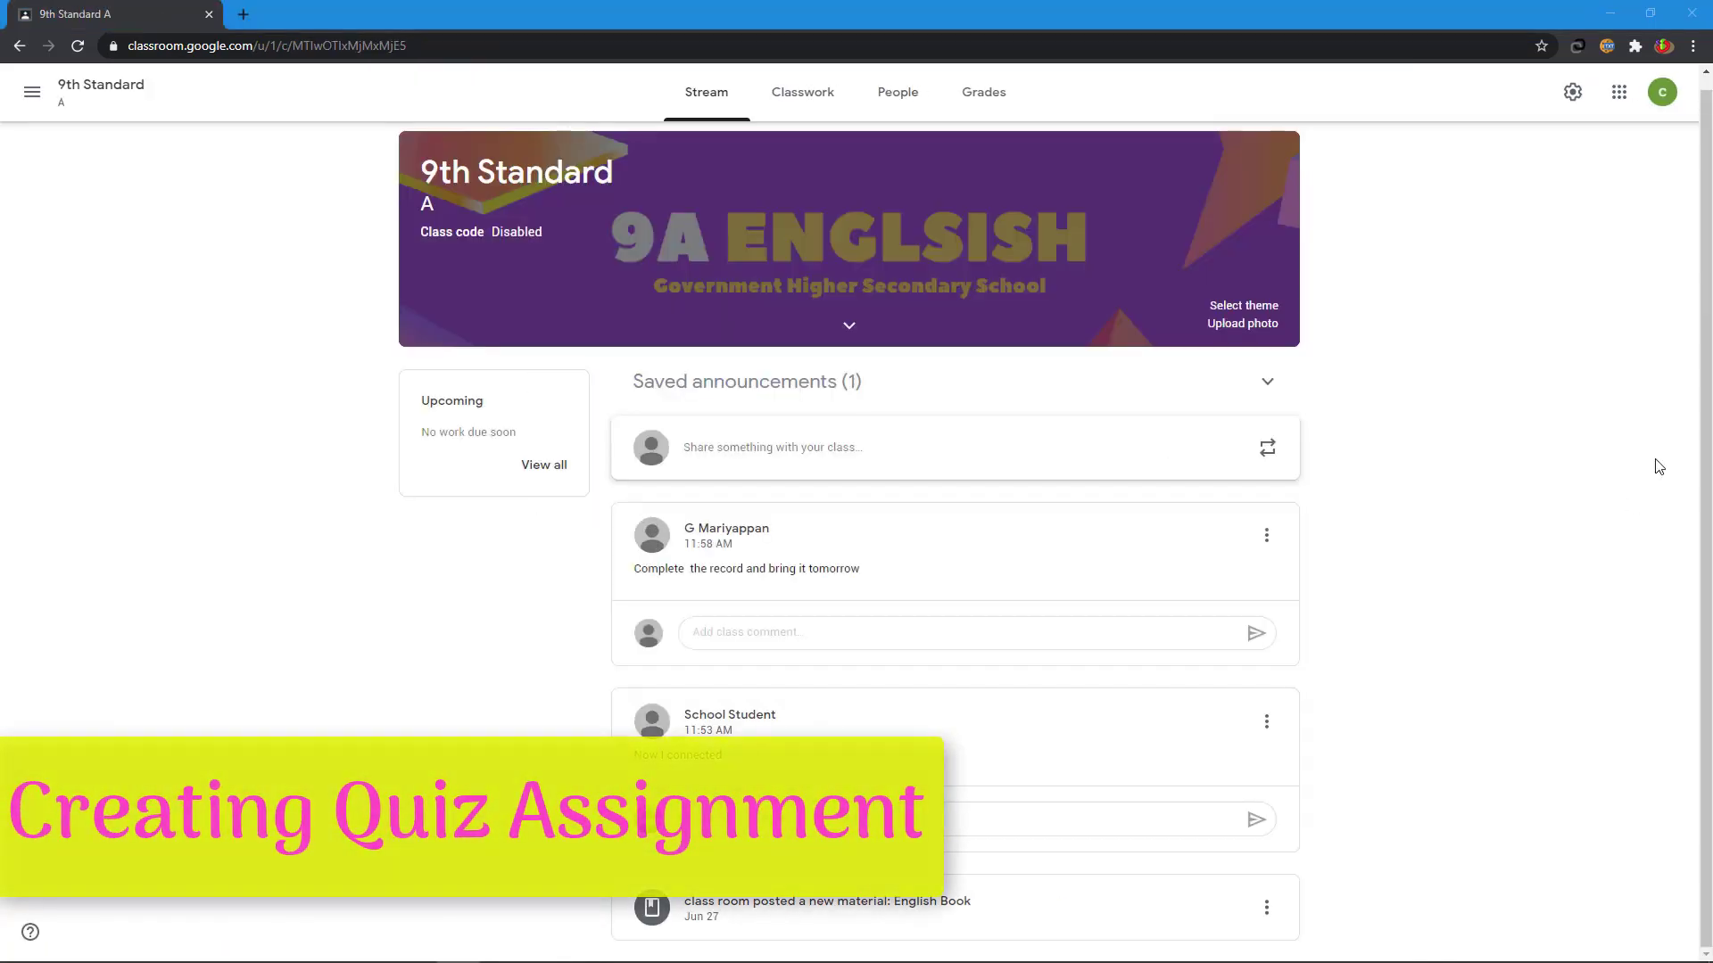
- Create quiz assignment 'Articles Quiz' with instructions 'Read and answer all the quiz', removing the Blank Quiz
click(799, 108)
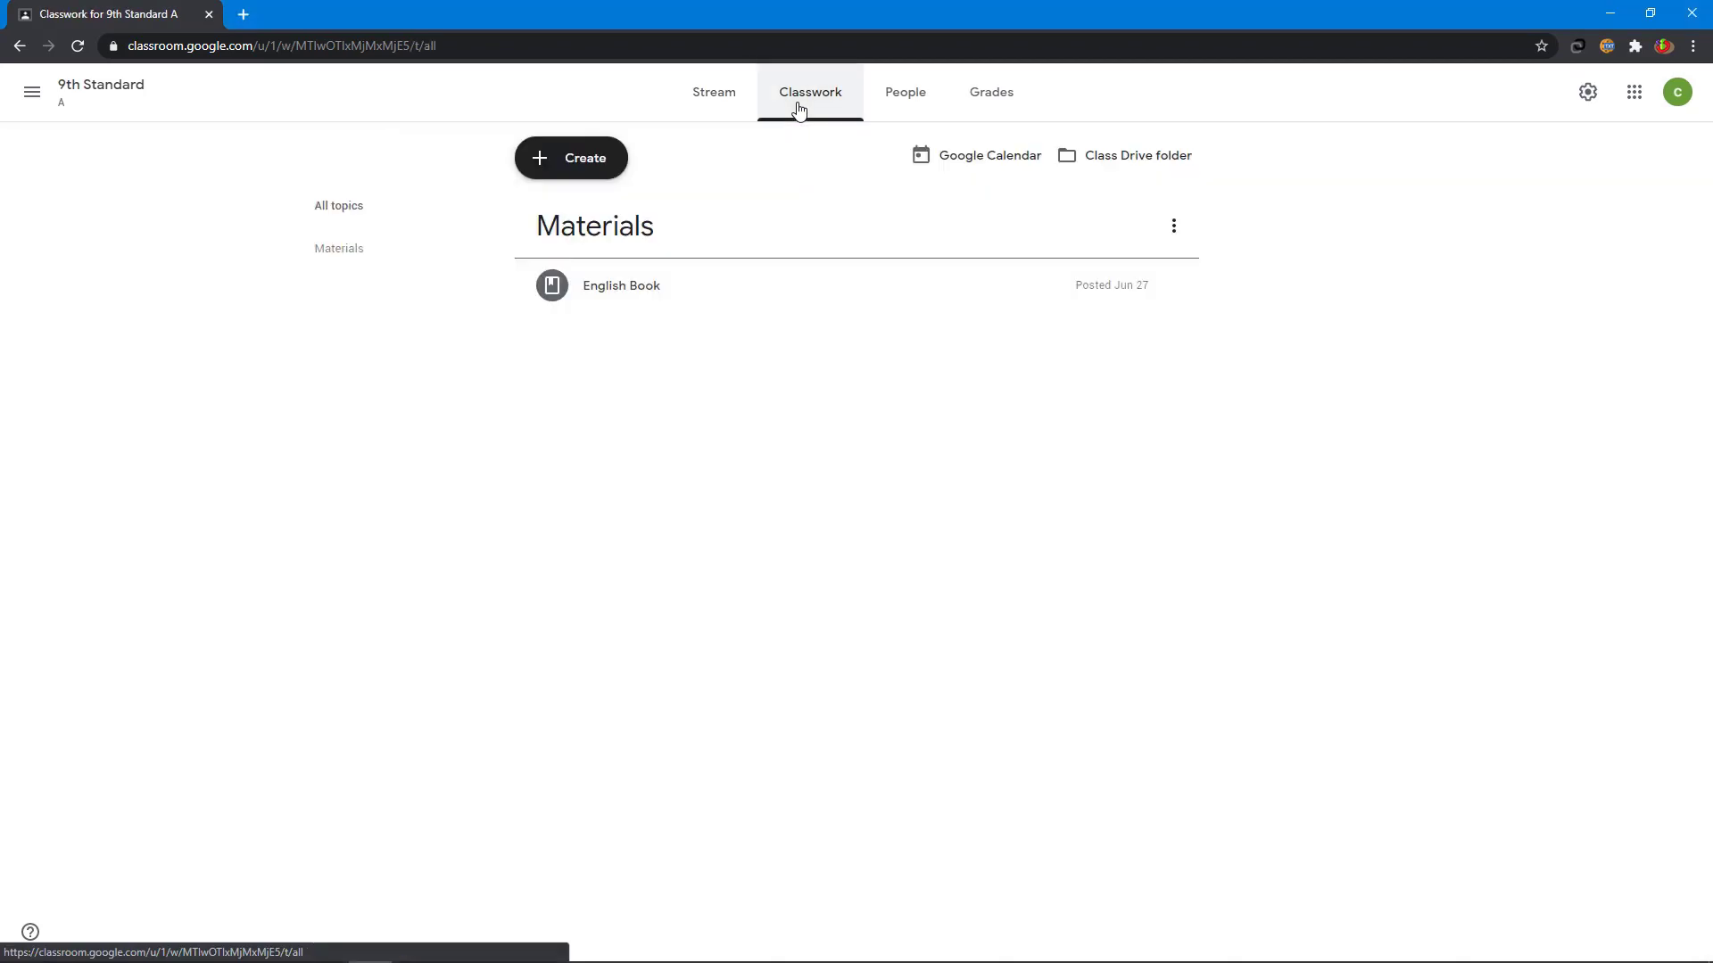
click(578, 170)
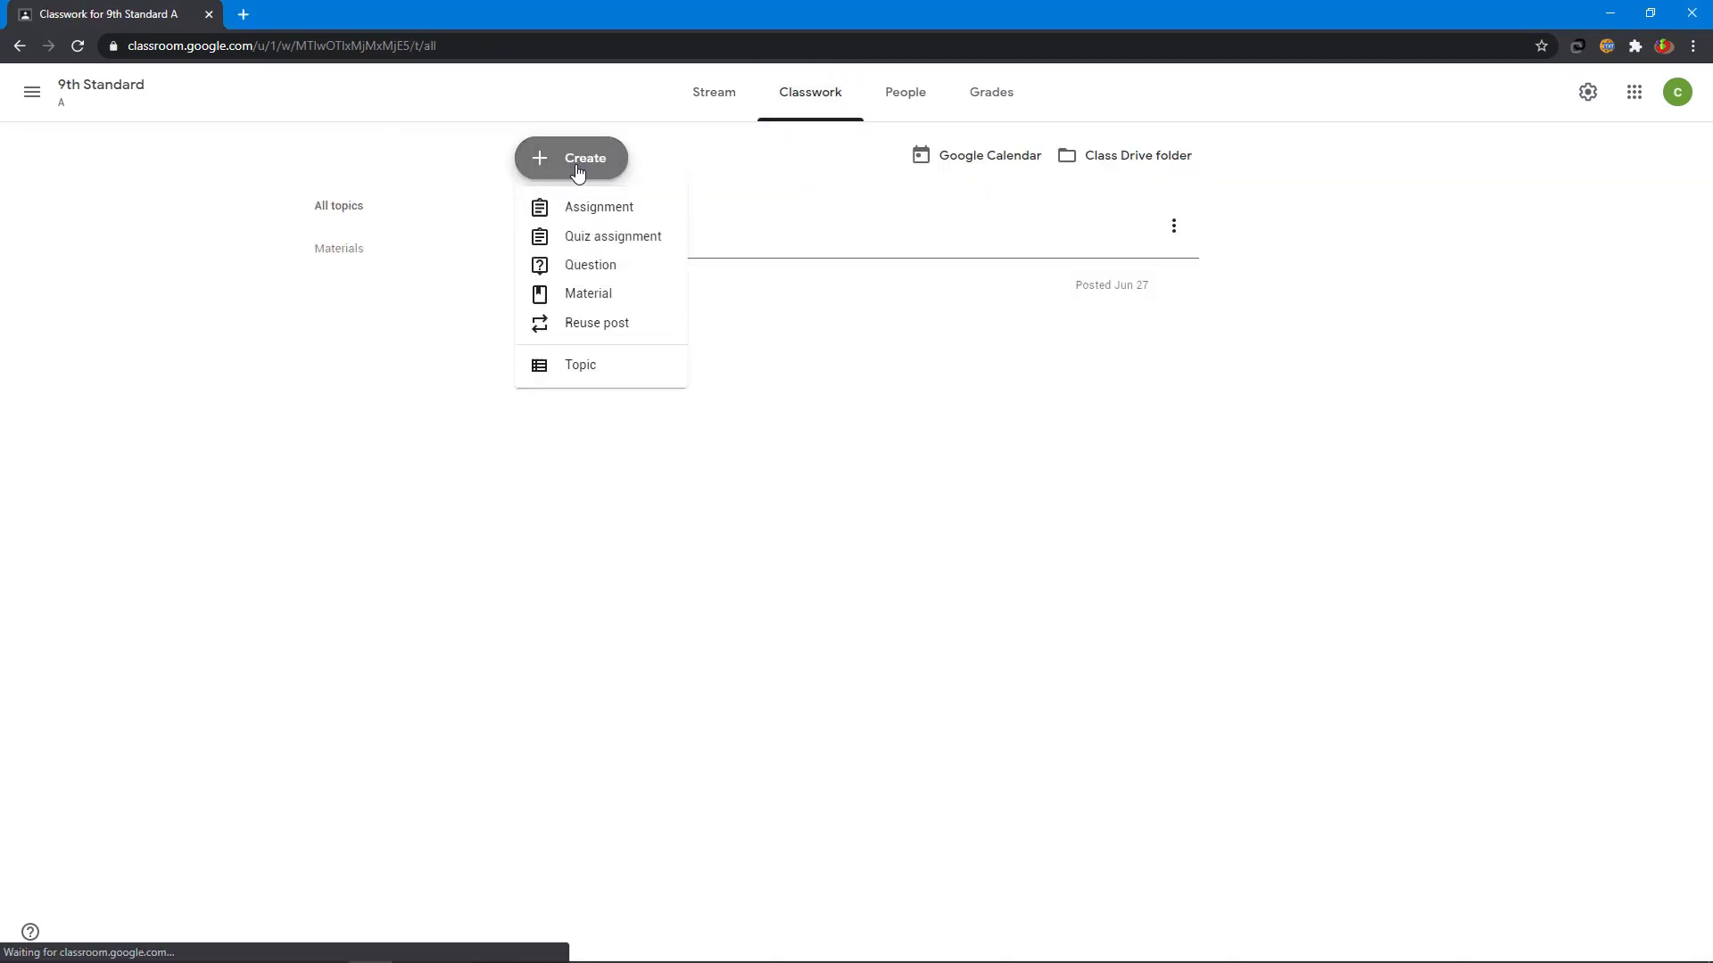
click(576, 238)
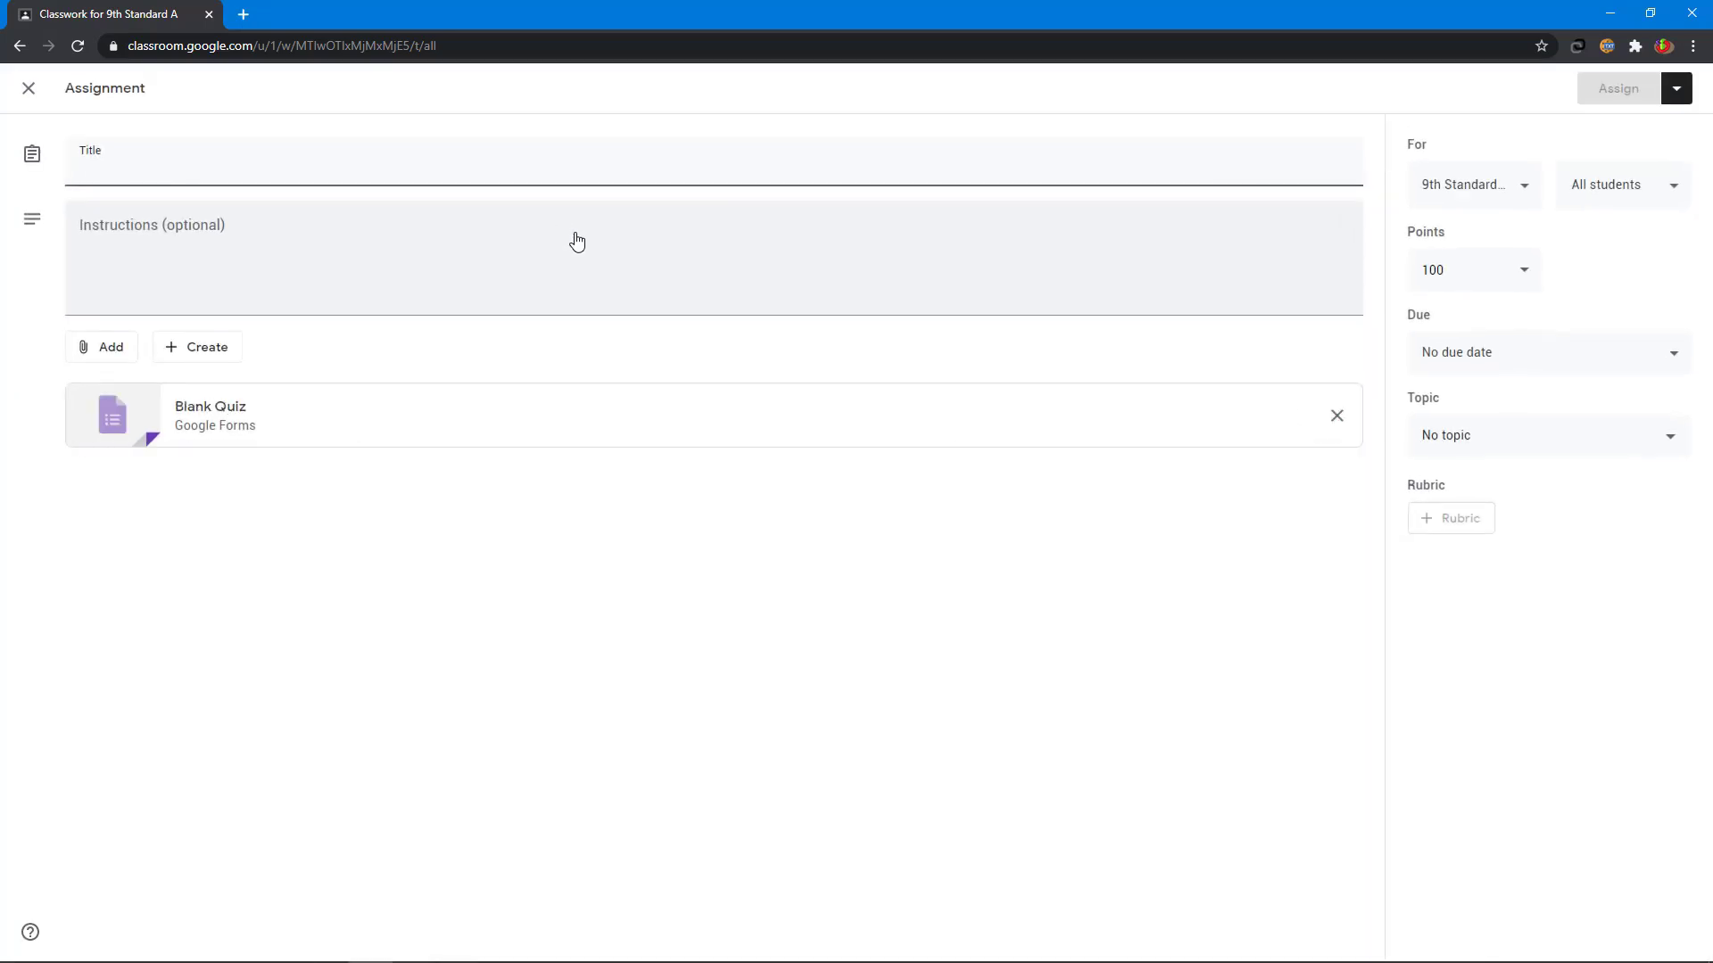
text(Articles Q)
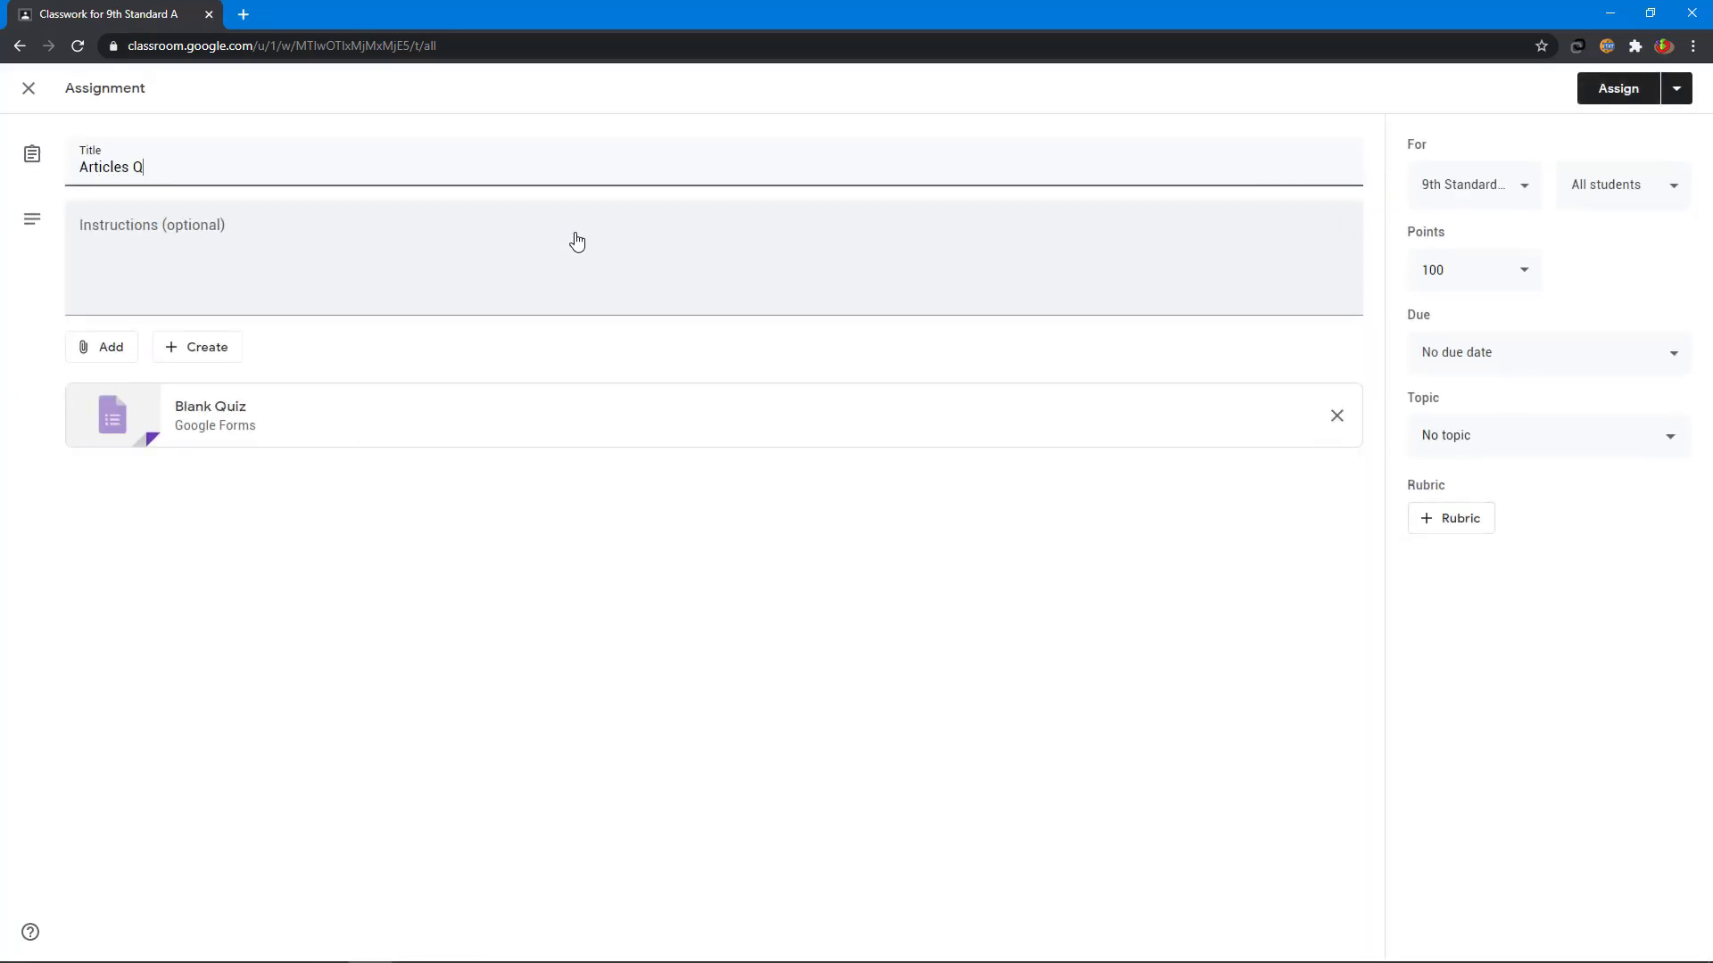
text(uiz)
click(244, 235)
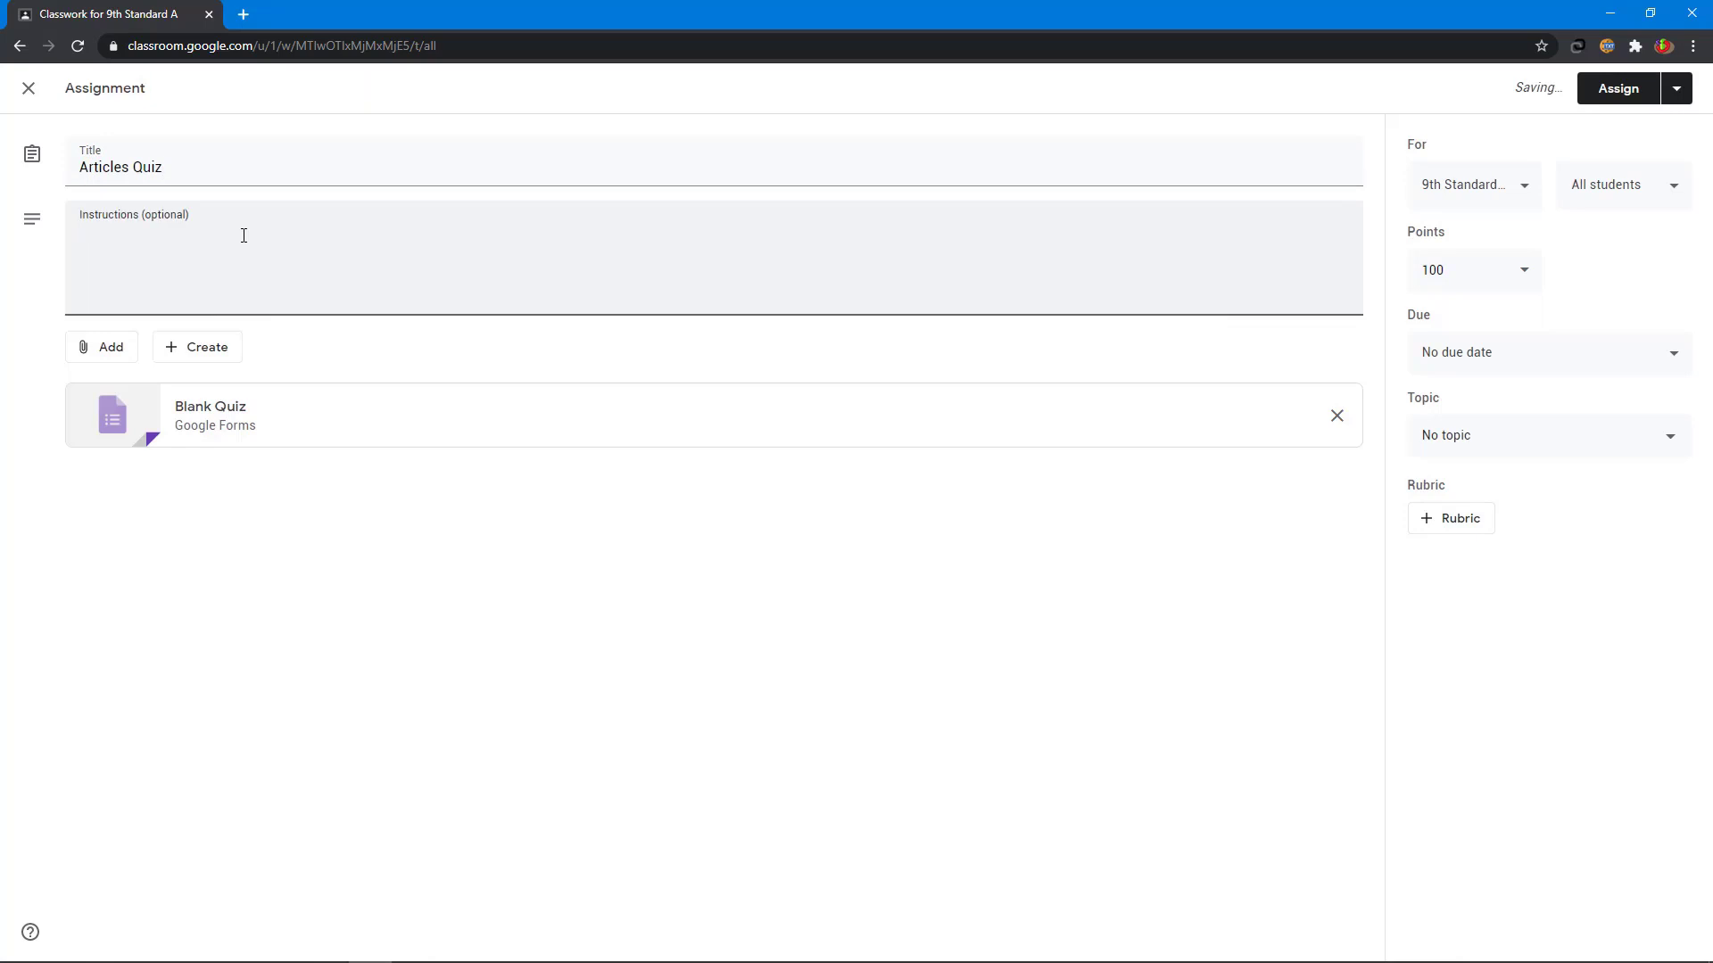
text(Read and answer all q)
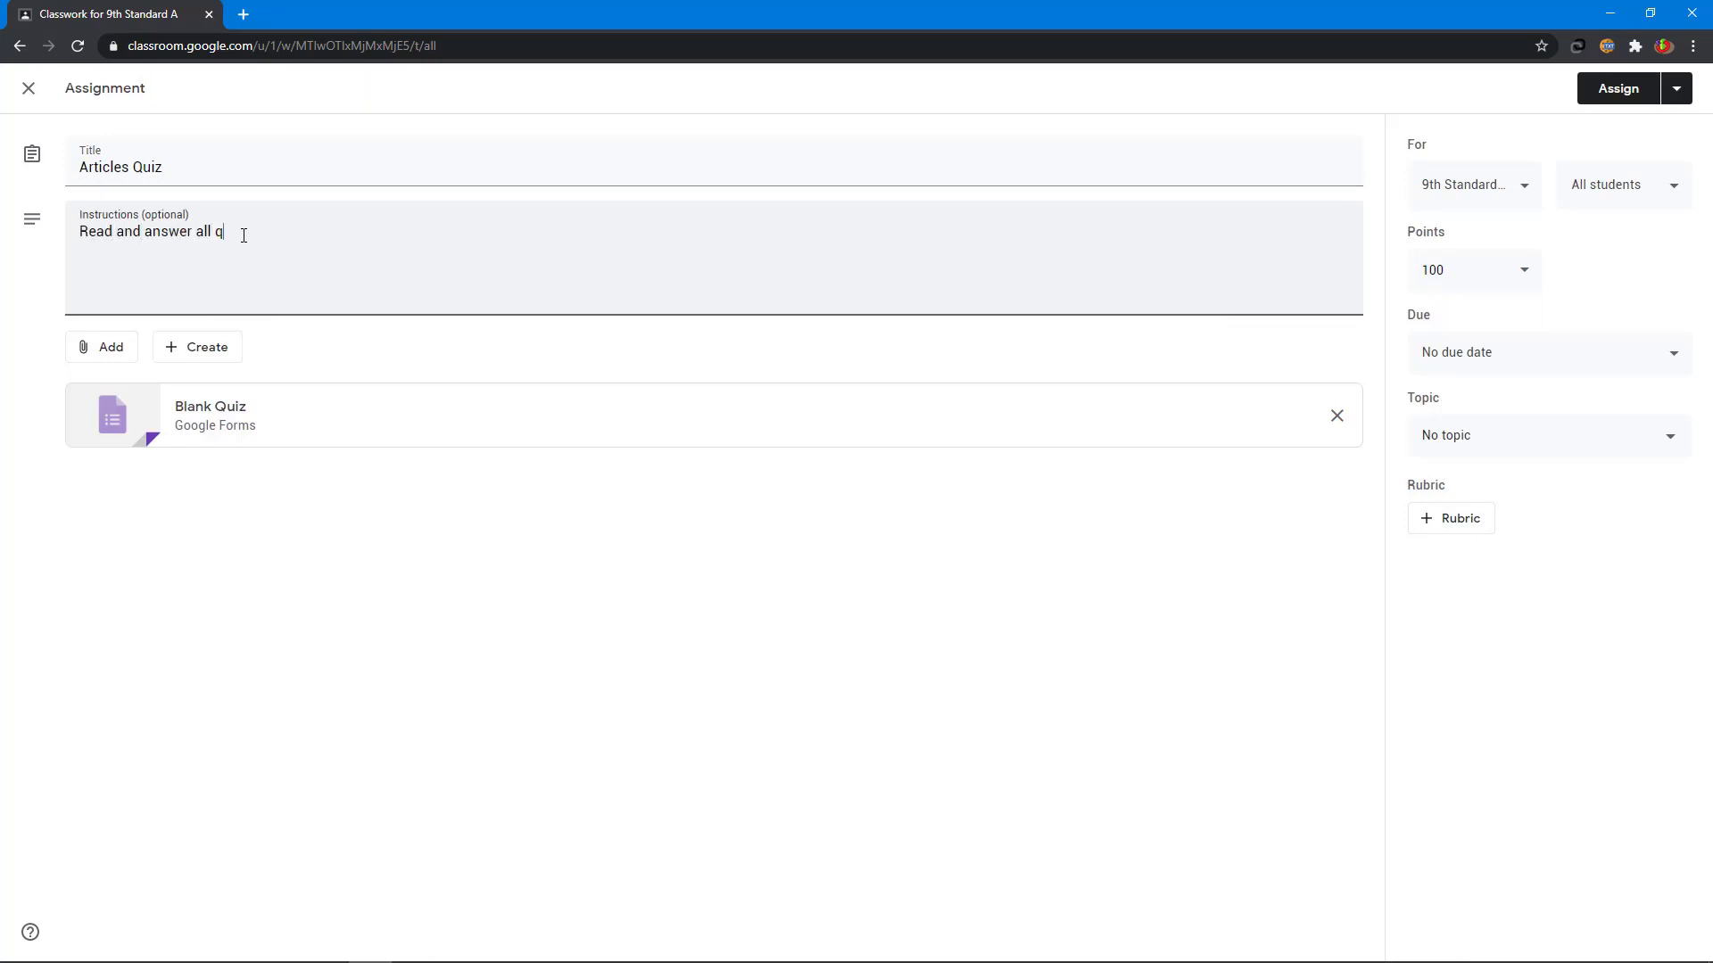
key(BackSpace)
text(the quiz)
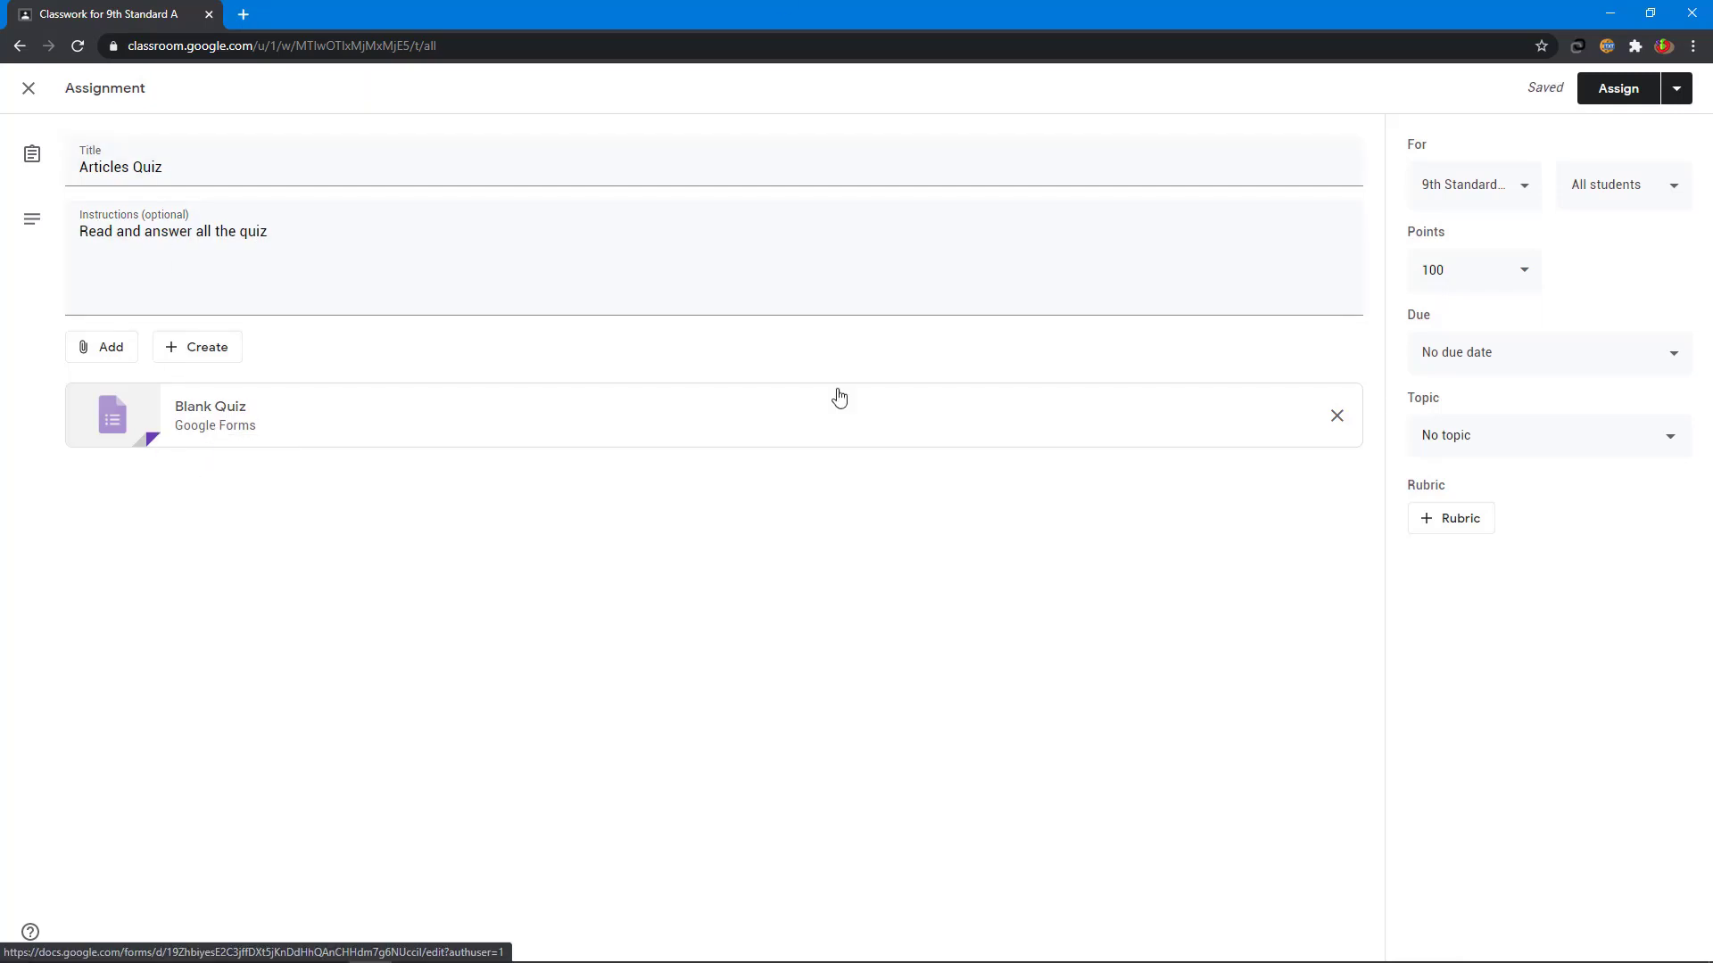
click(1336, 421)
click(207, 352)
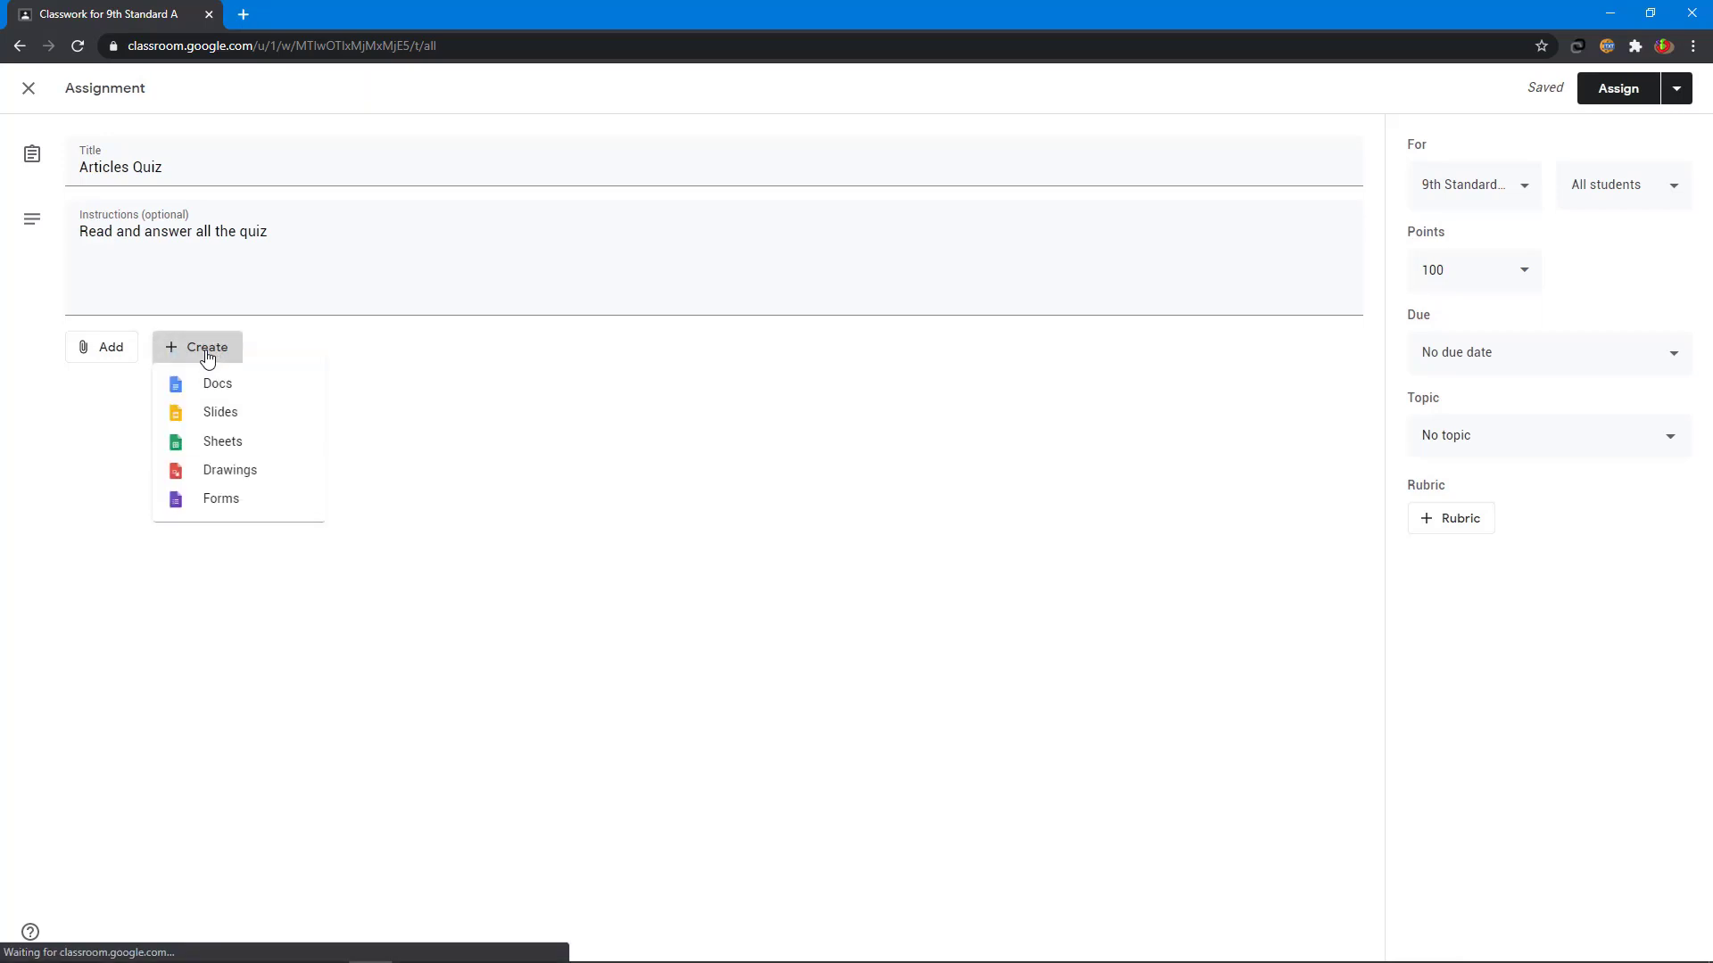
- Attach a new form titled 'Articles Quiz' with description 'Answer all the questions', and name its file Articles Quiz
click(249, 511)
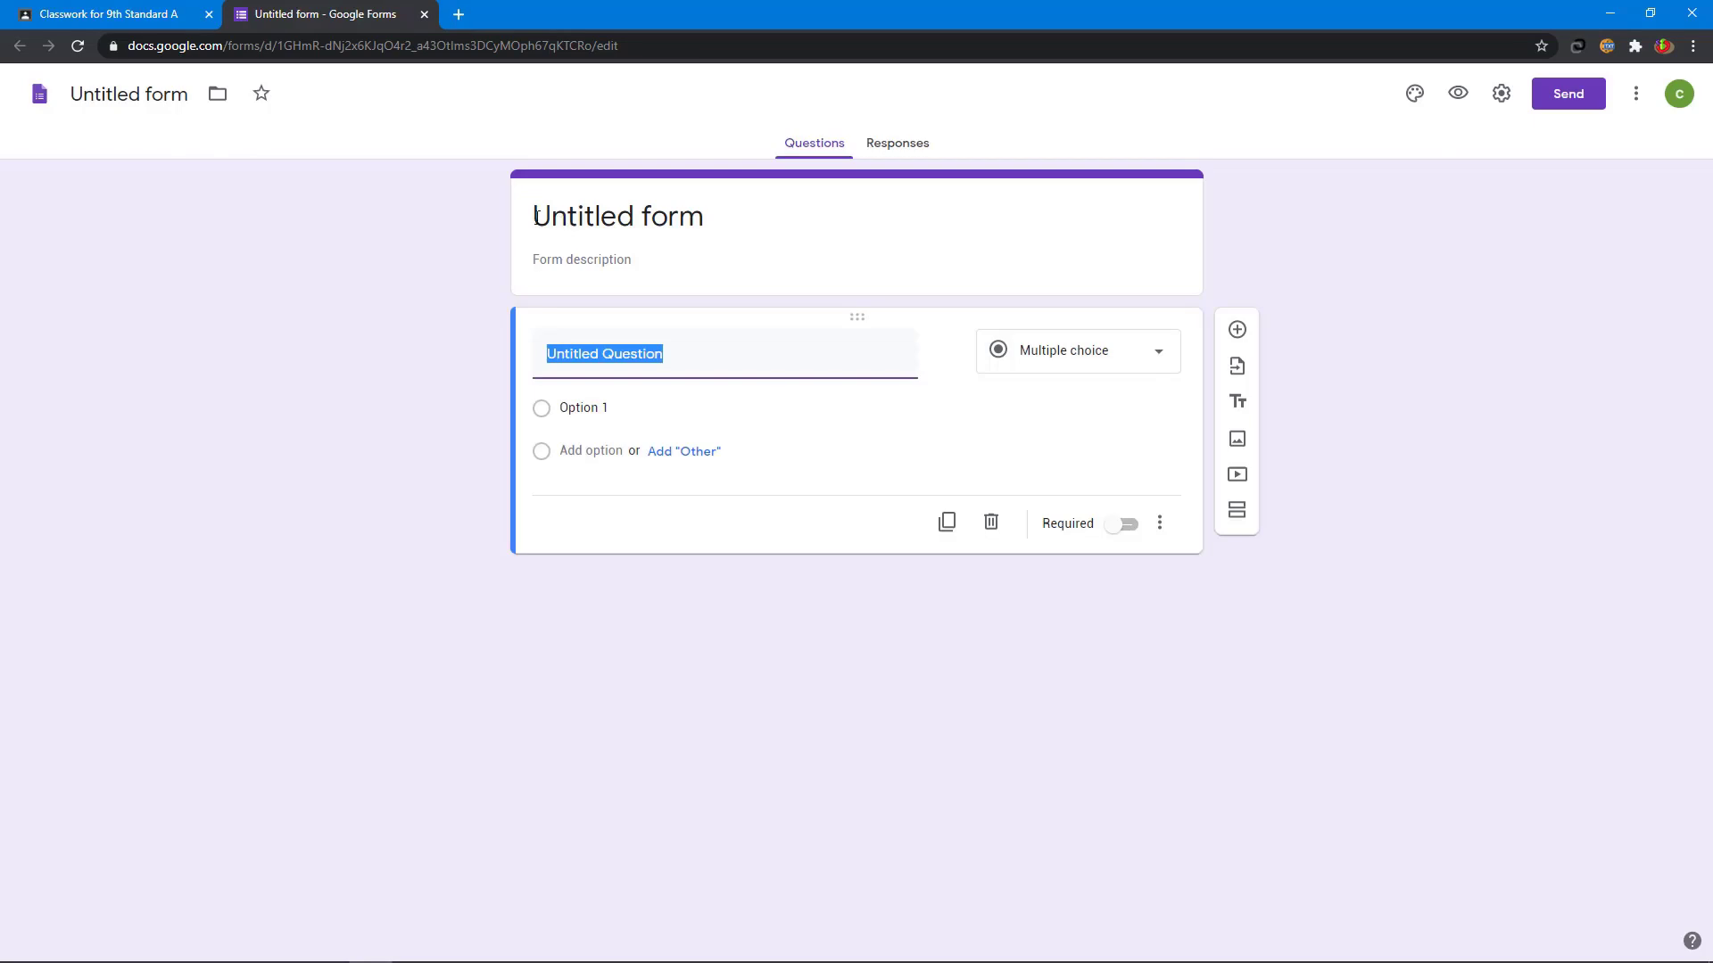
drag(535, 216, 723, 217)
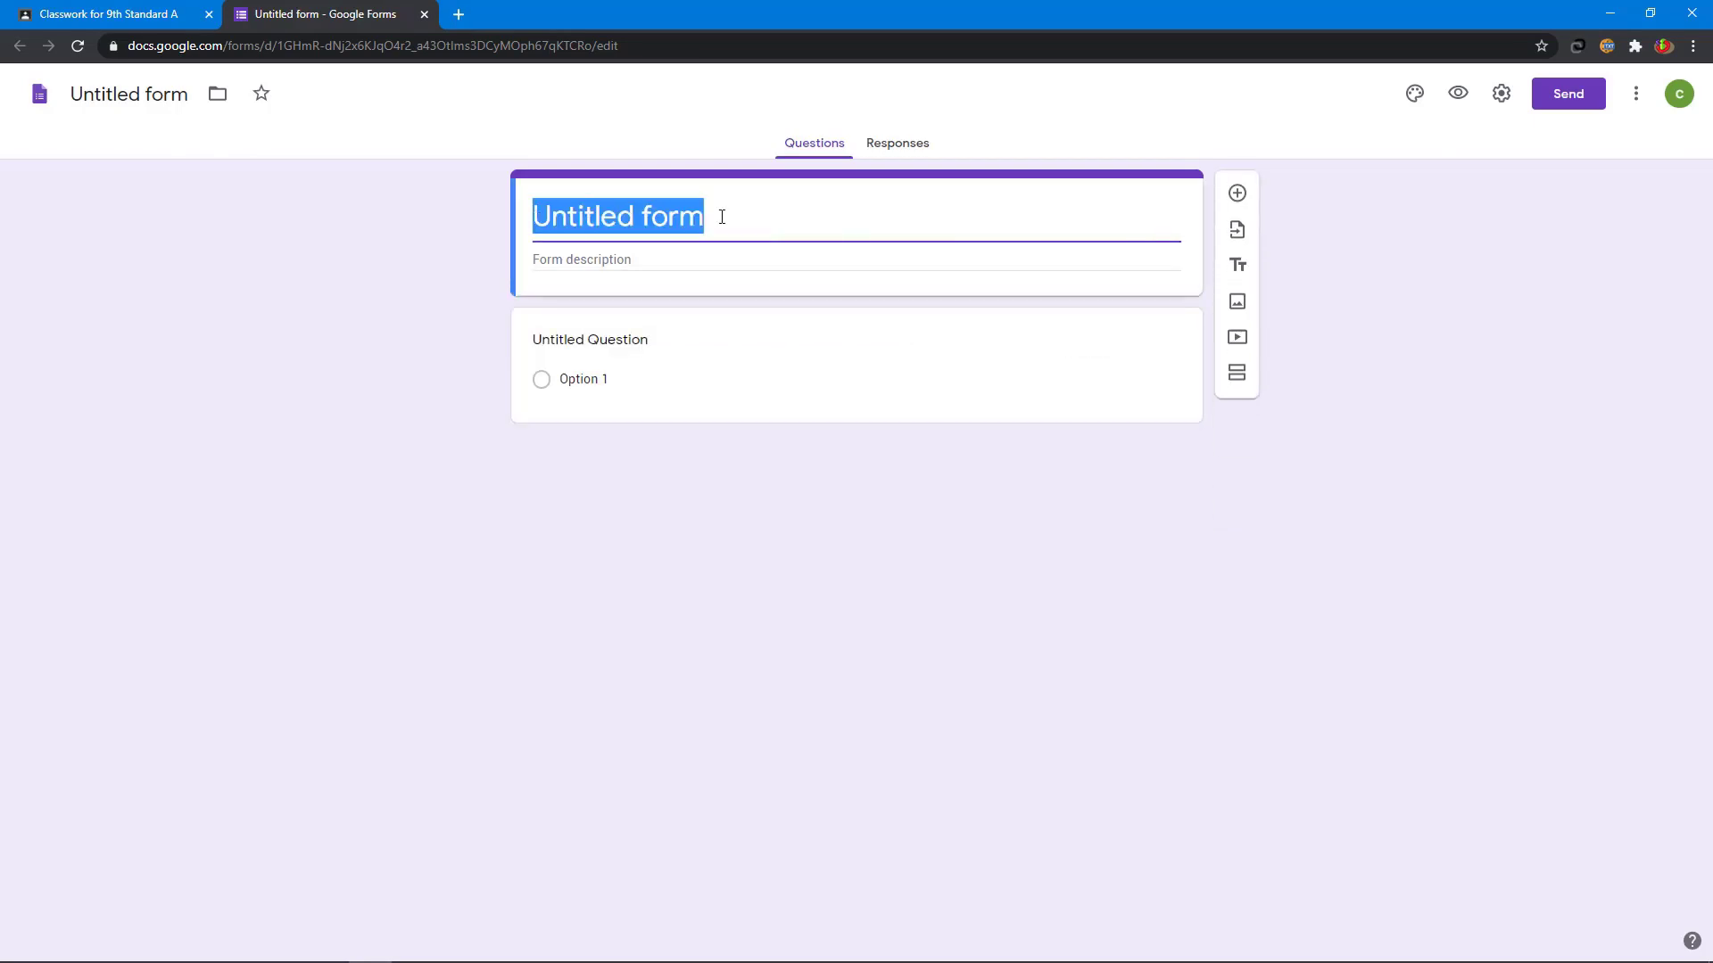
text(Articles Q)
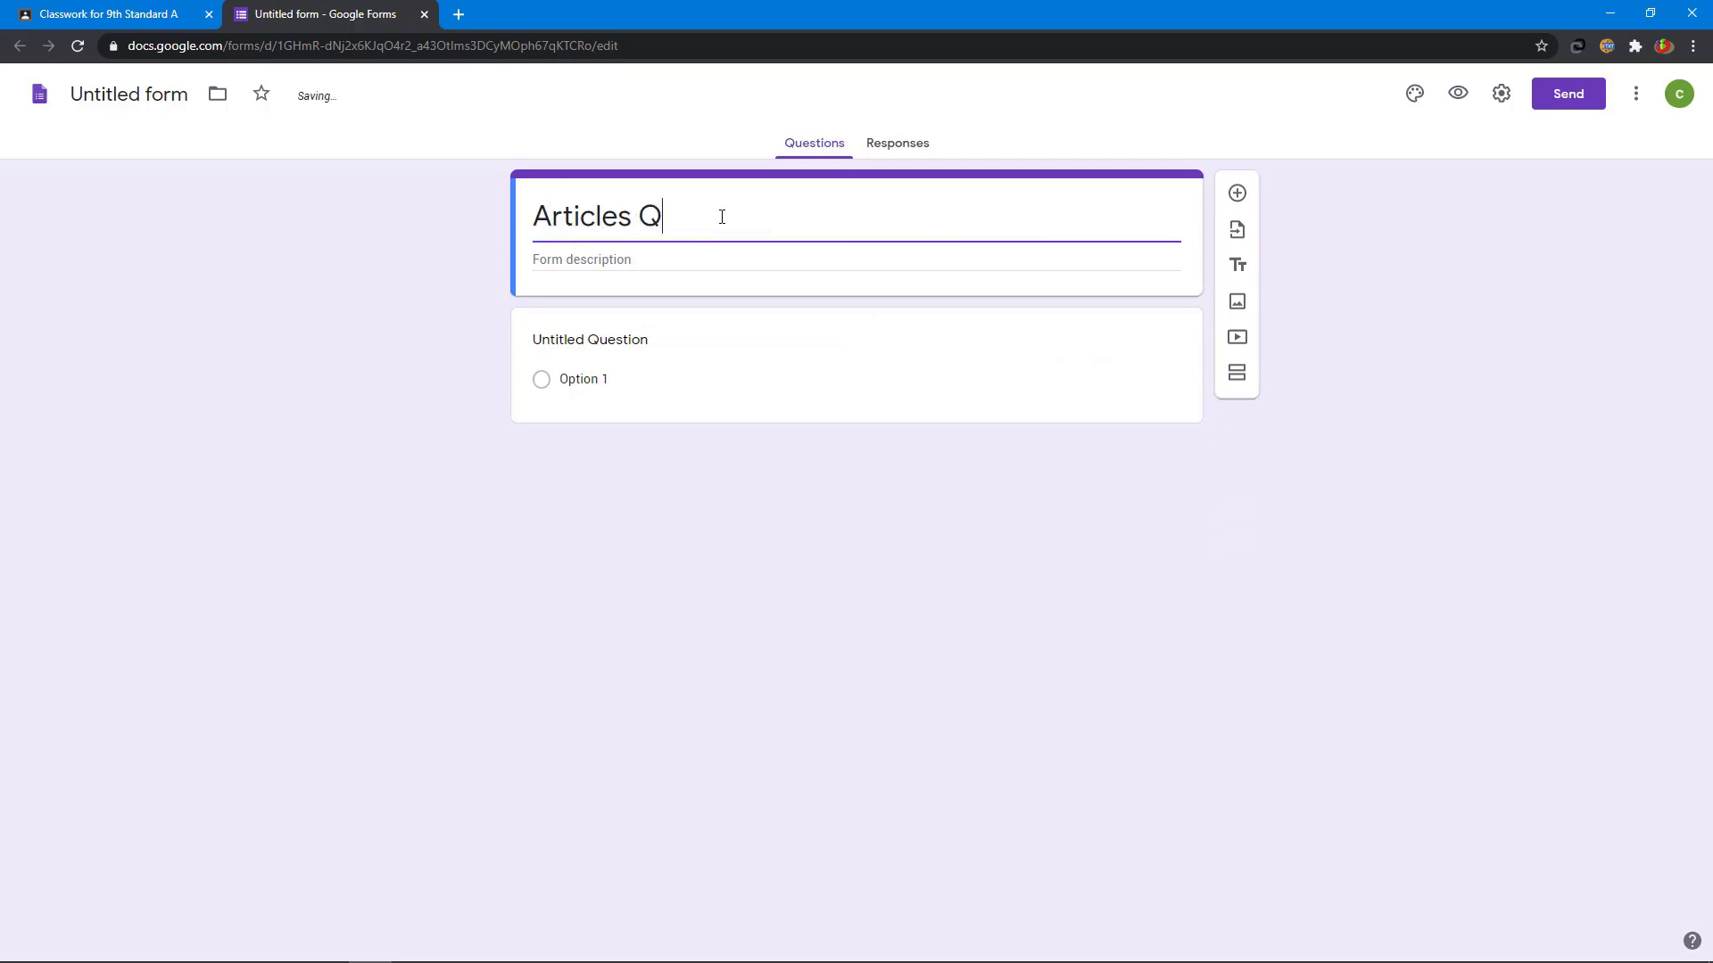
text(uiz)
click(656, 260)
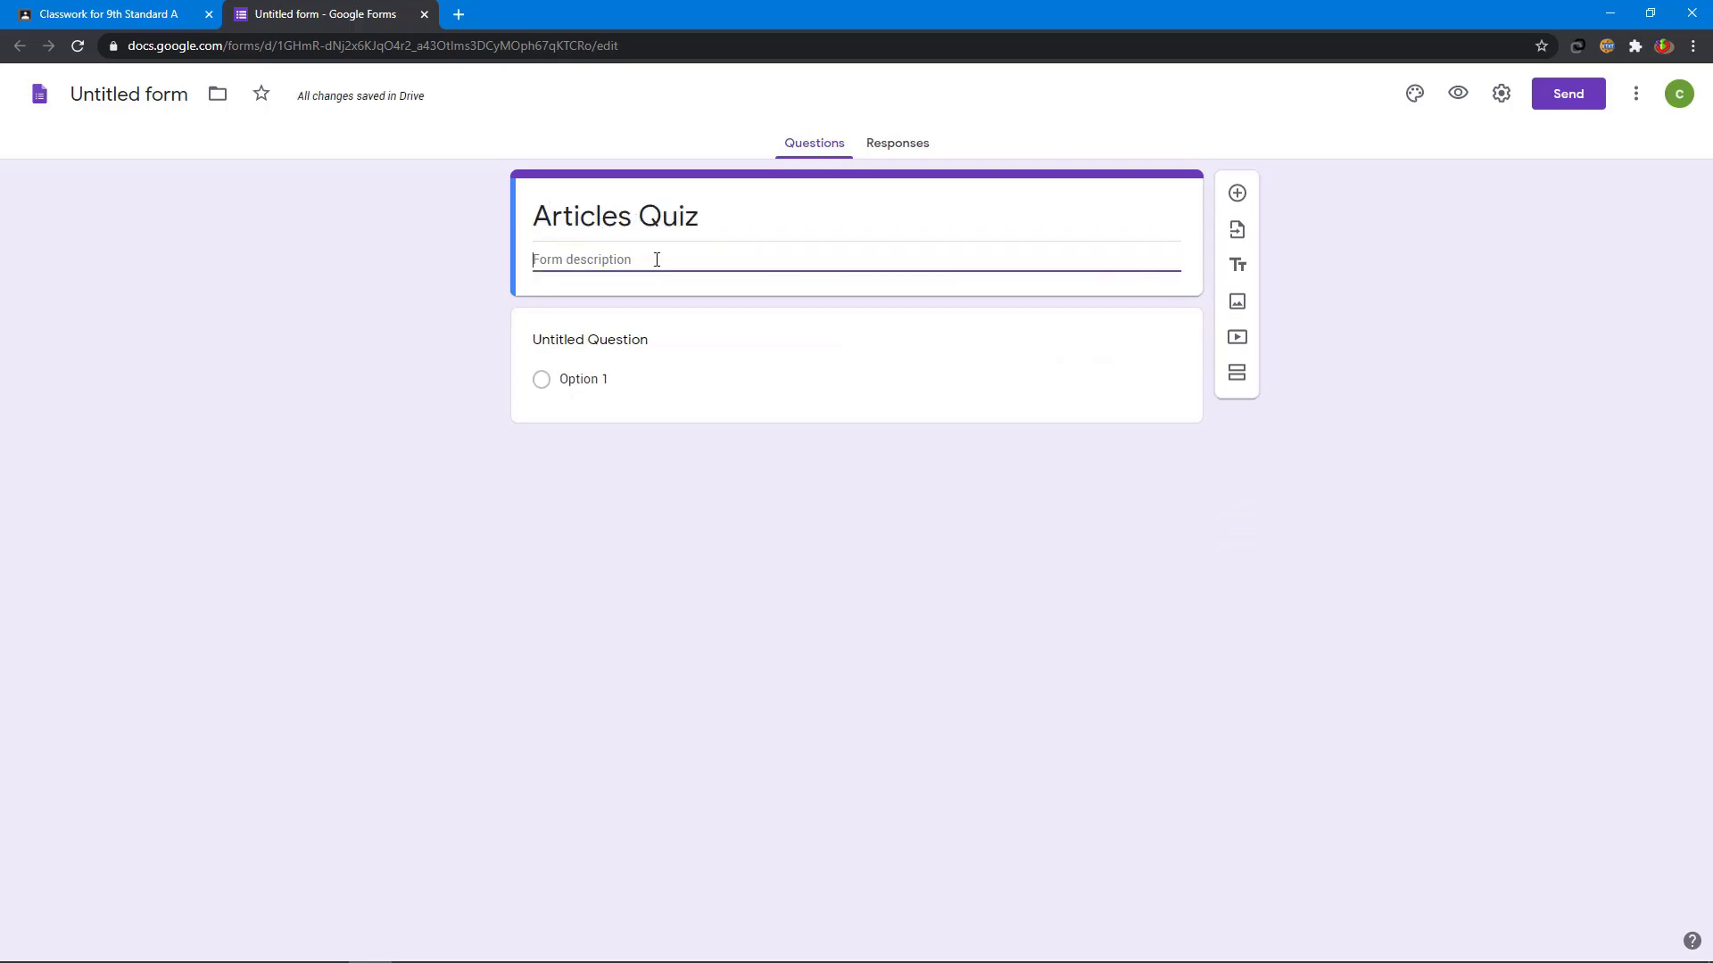
text(Answer the)
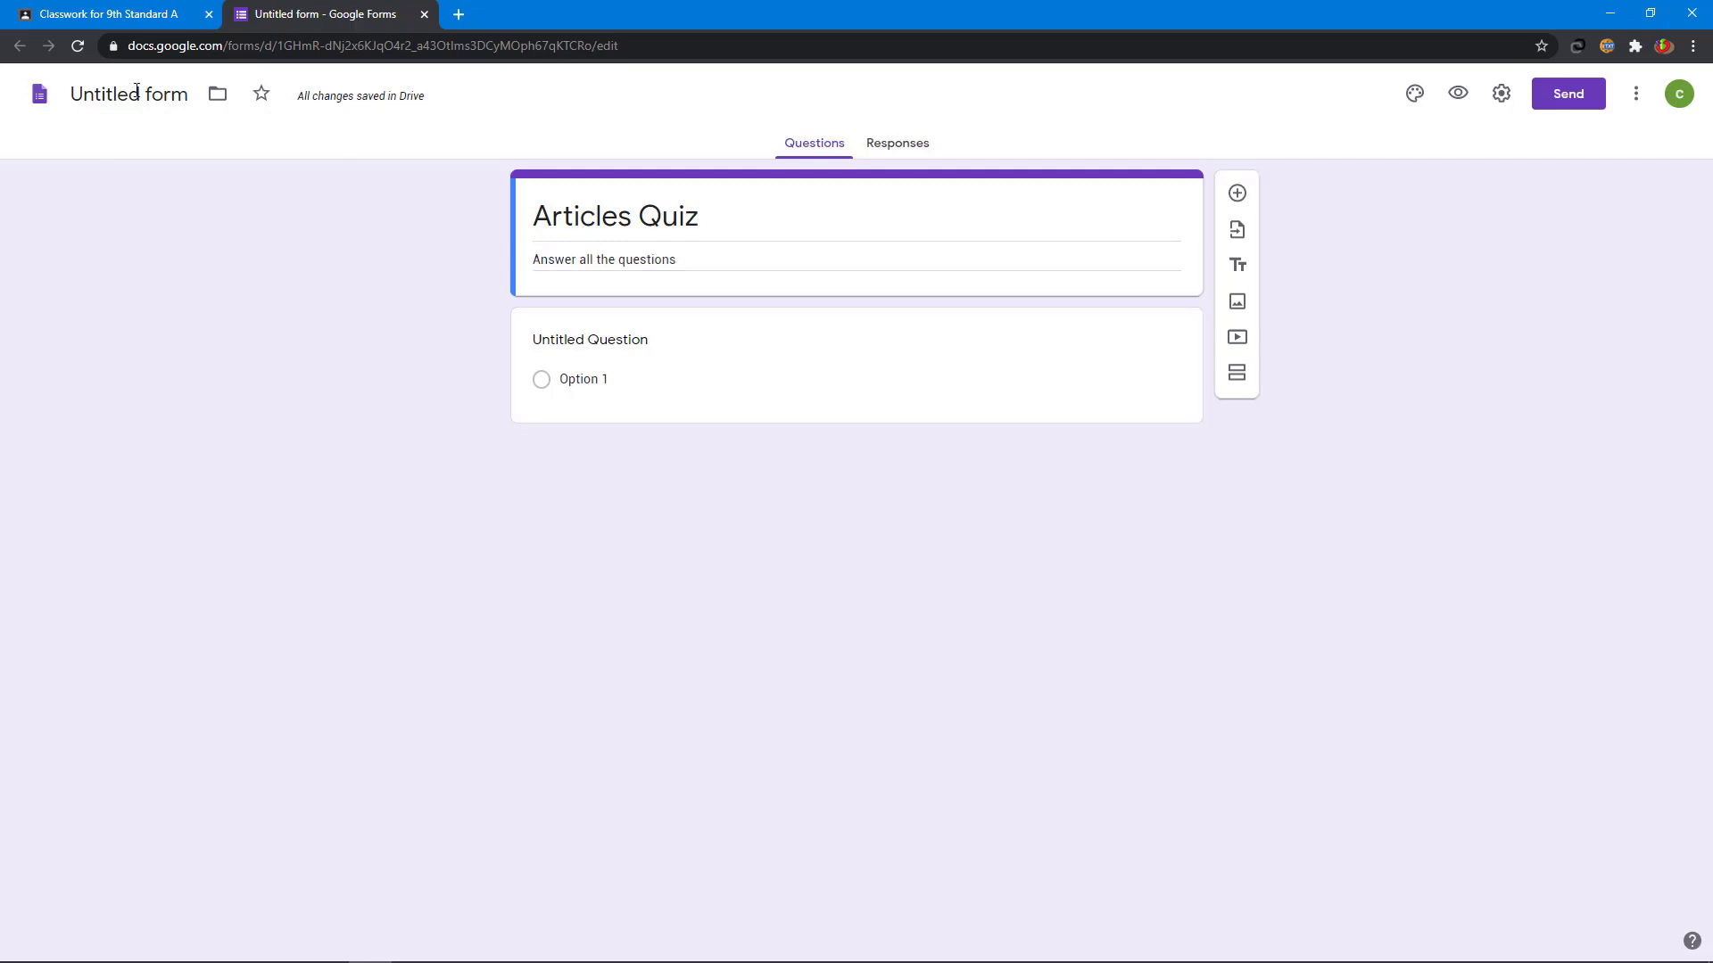
click(136, 90)
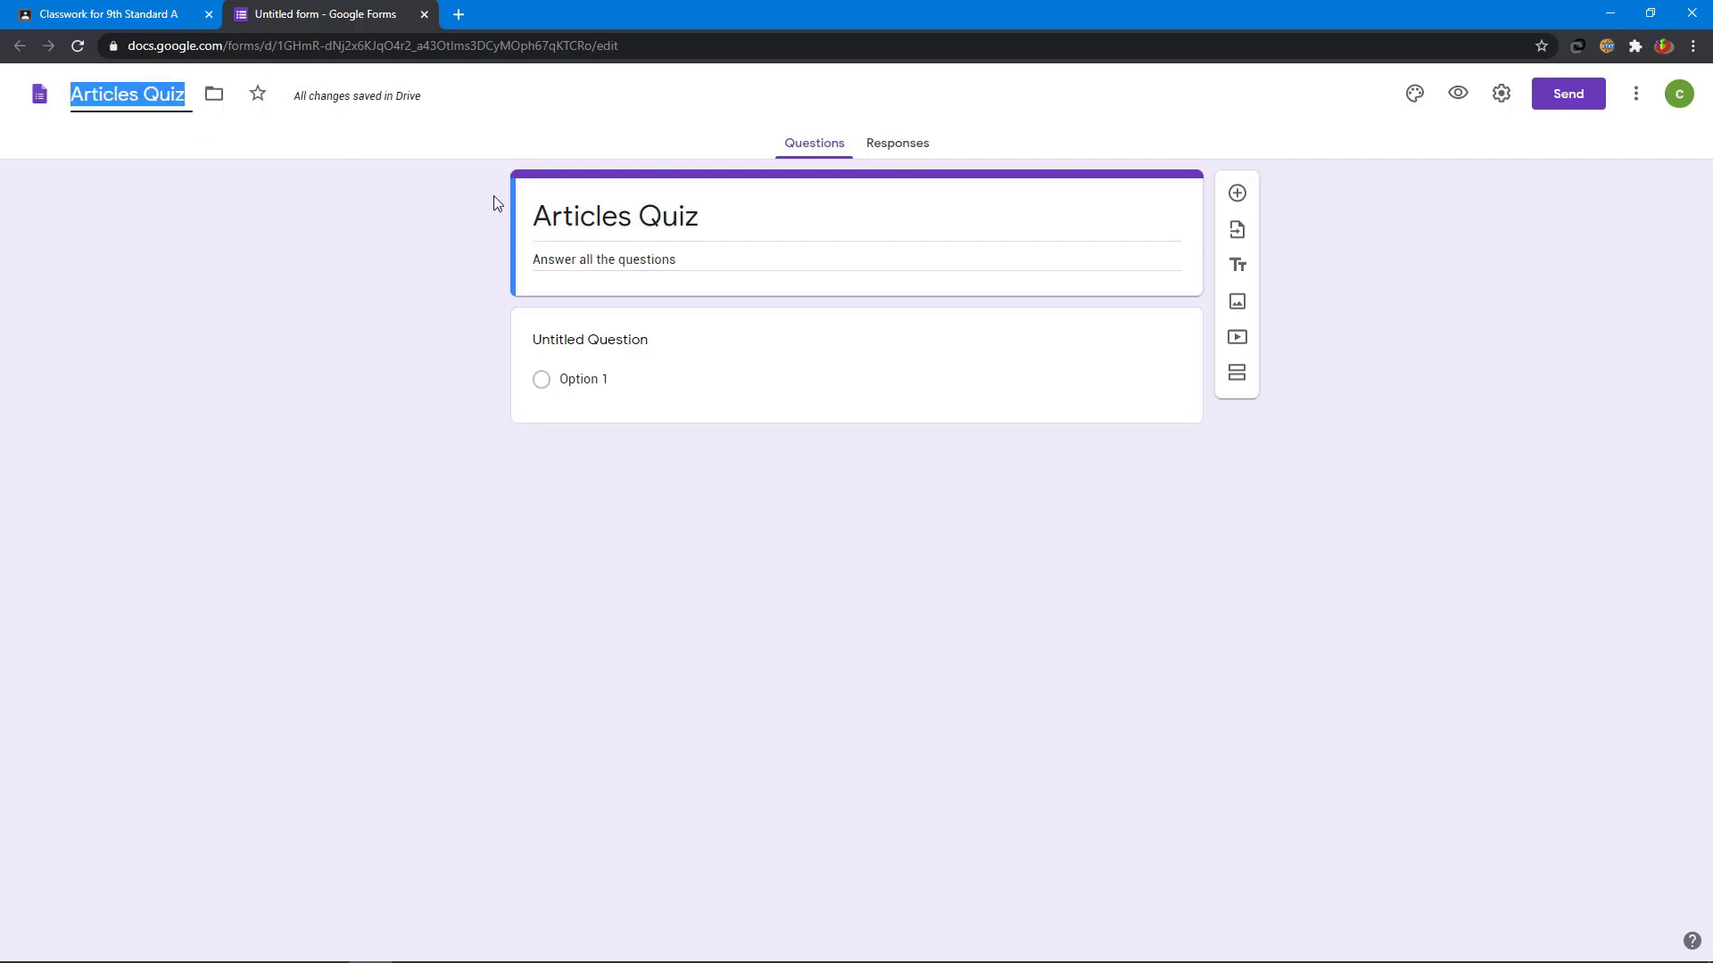
click(310, 103)
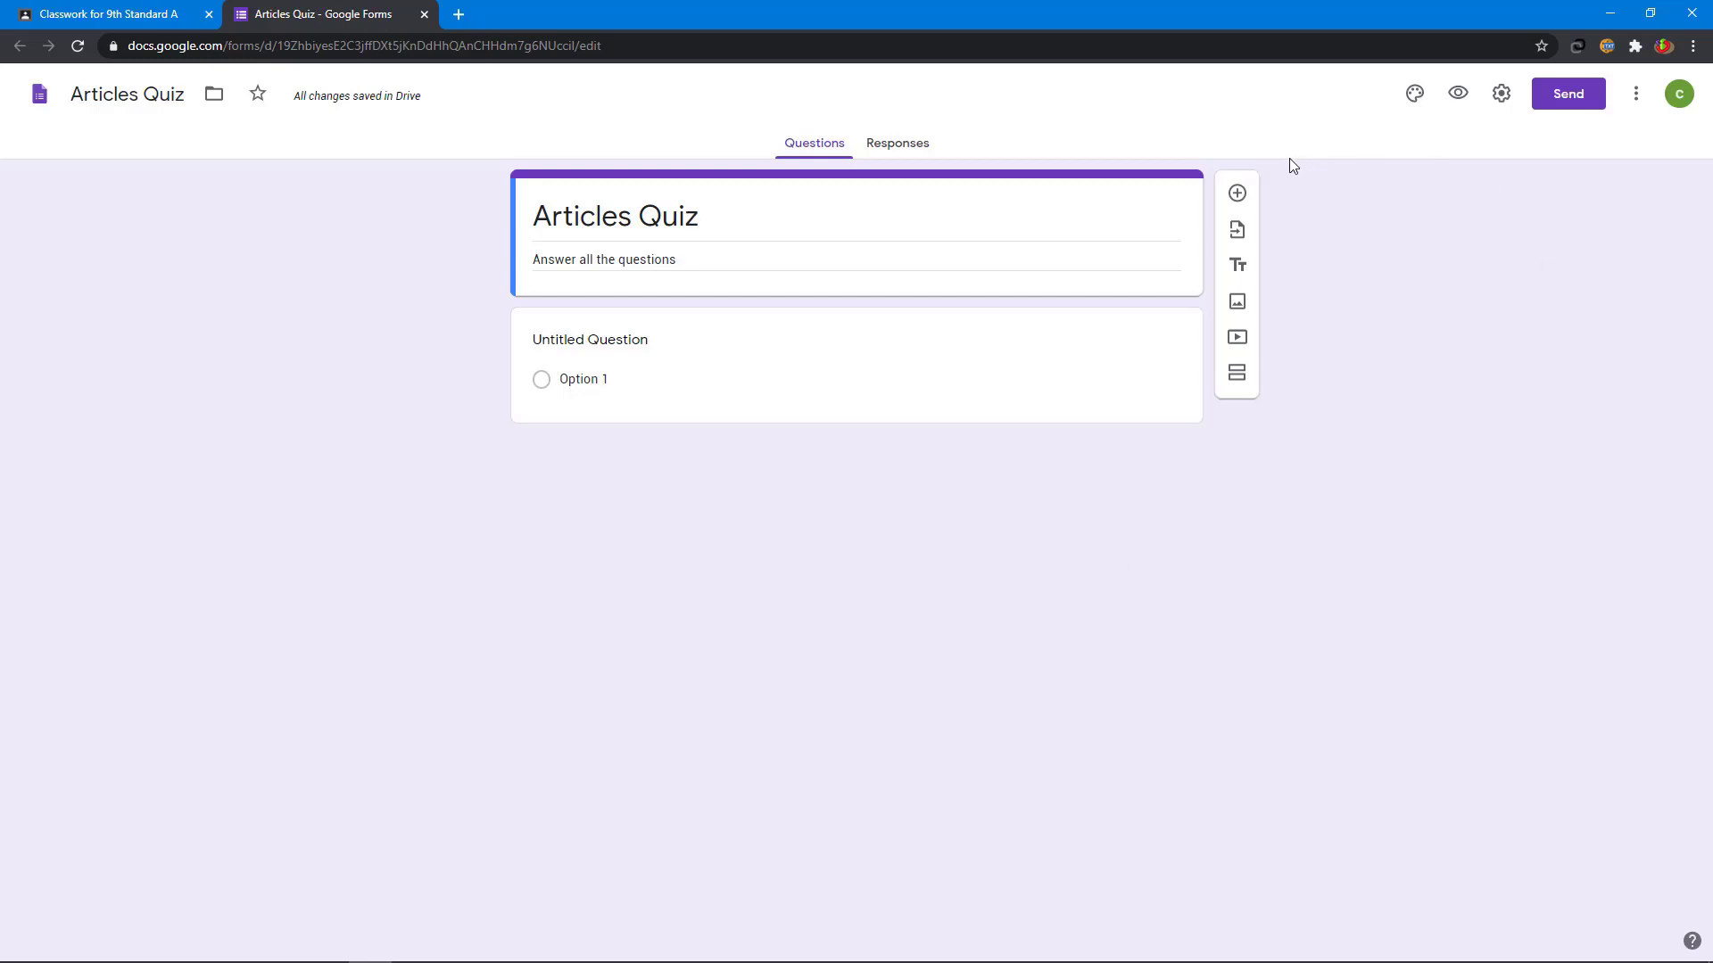
- Make the first question a required short-answer question titled 'Name'
click(1252, 189)
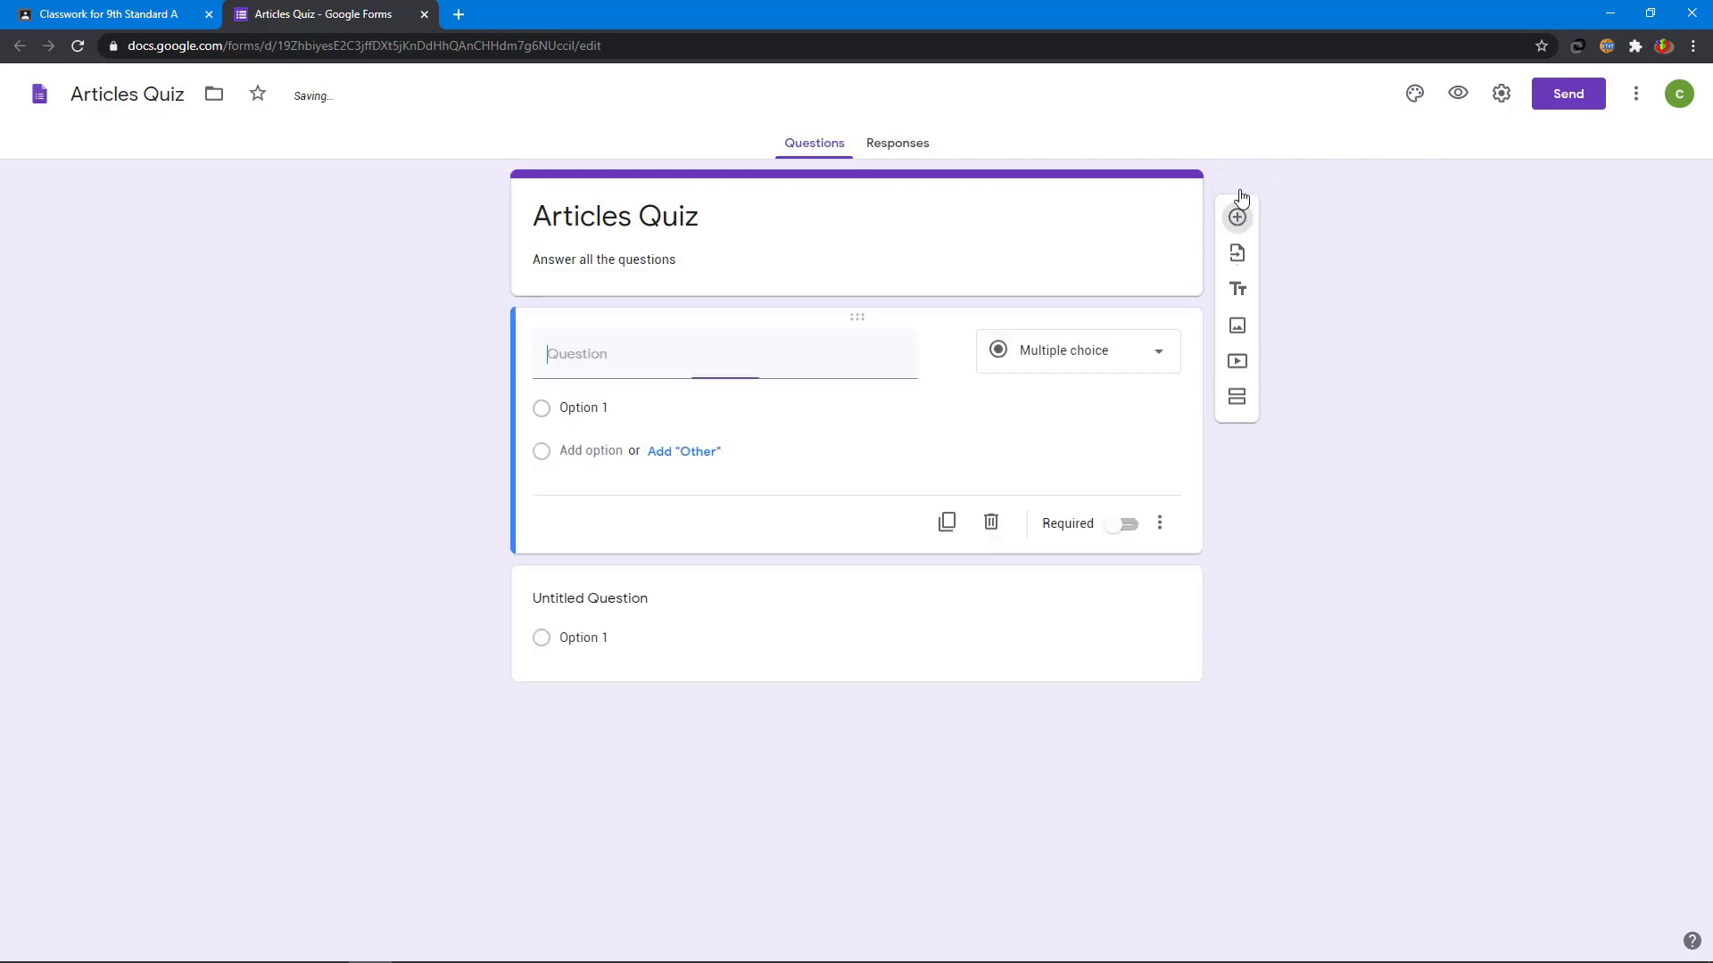
click(1097, 361)
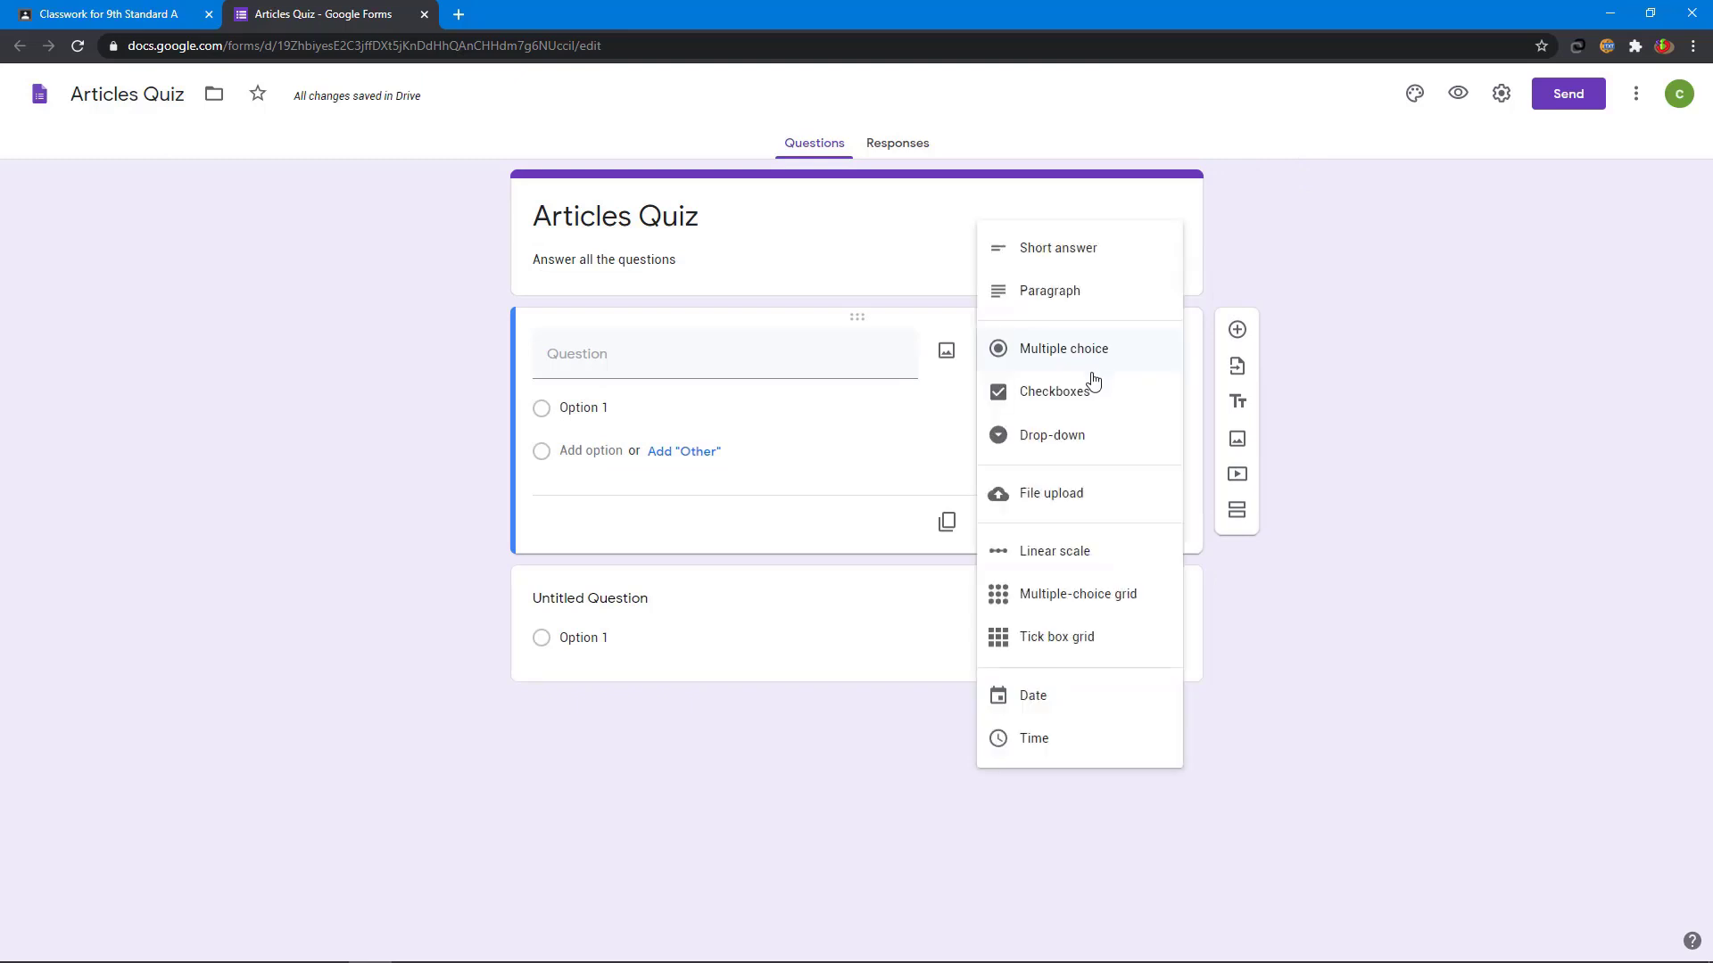
click(1045, 249)
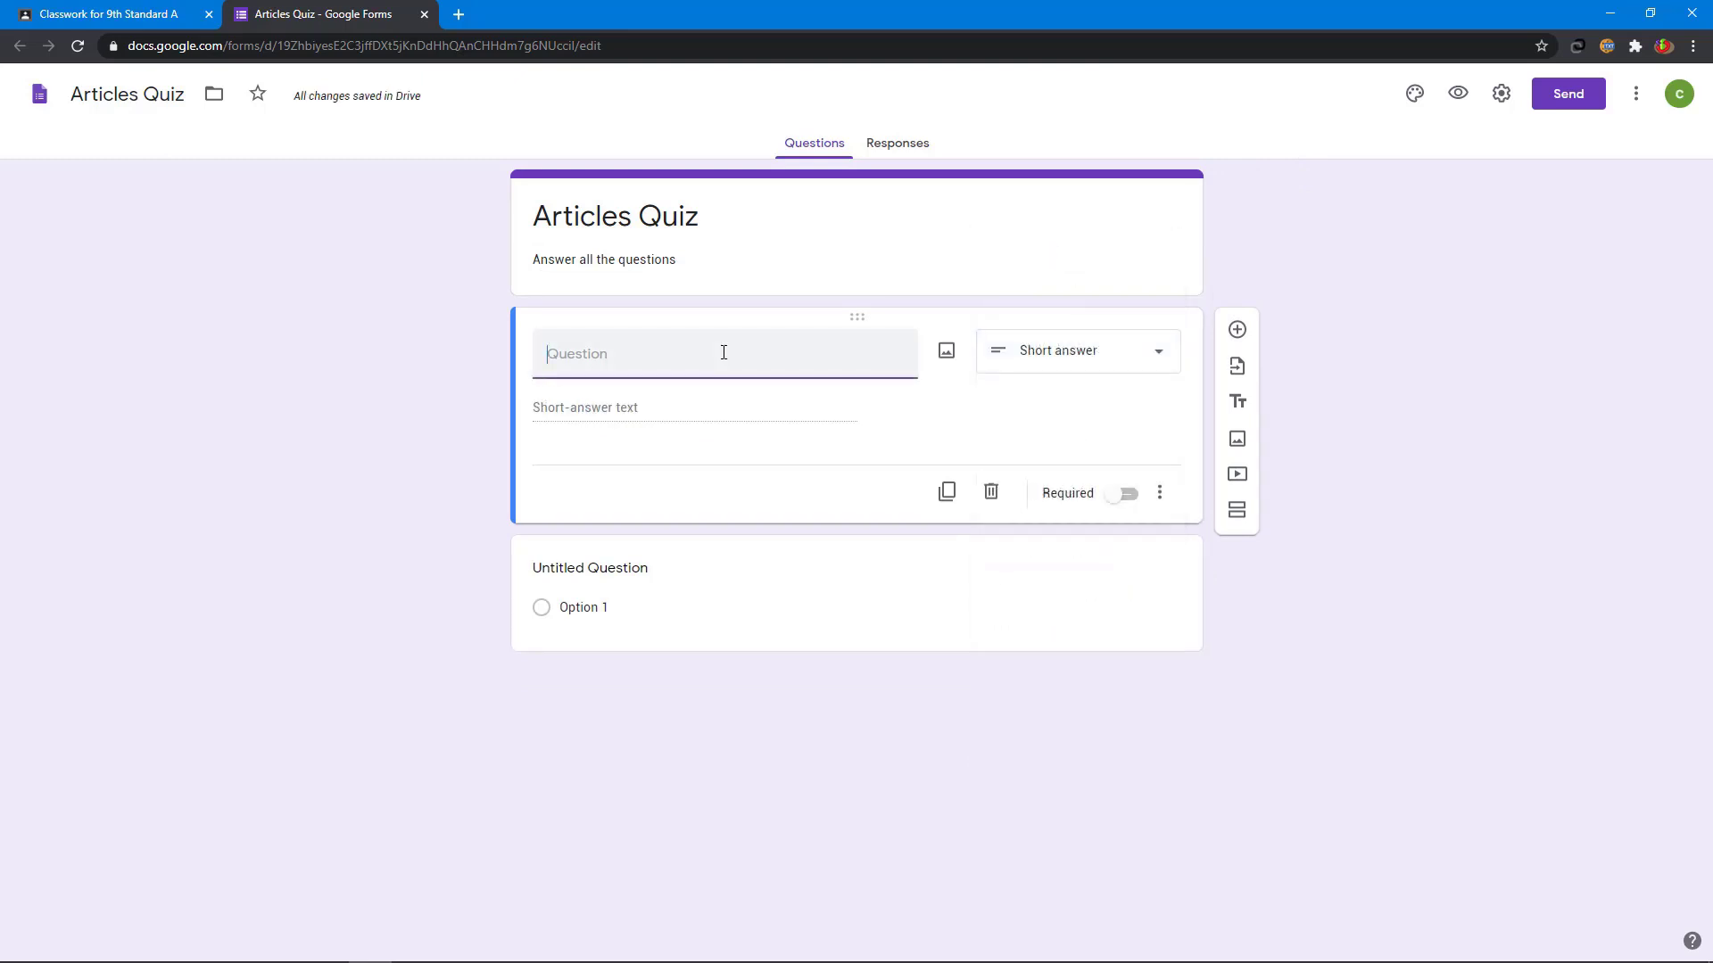
text(Name)
click(1127, 496)
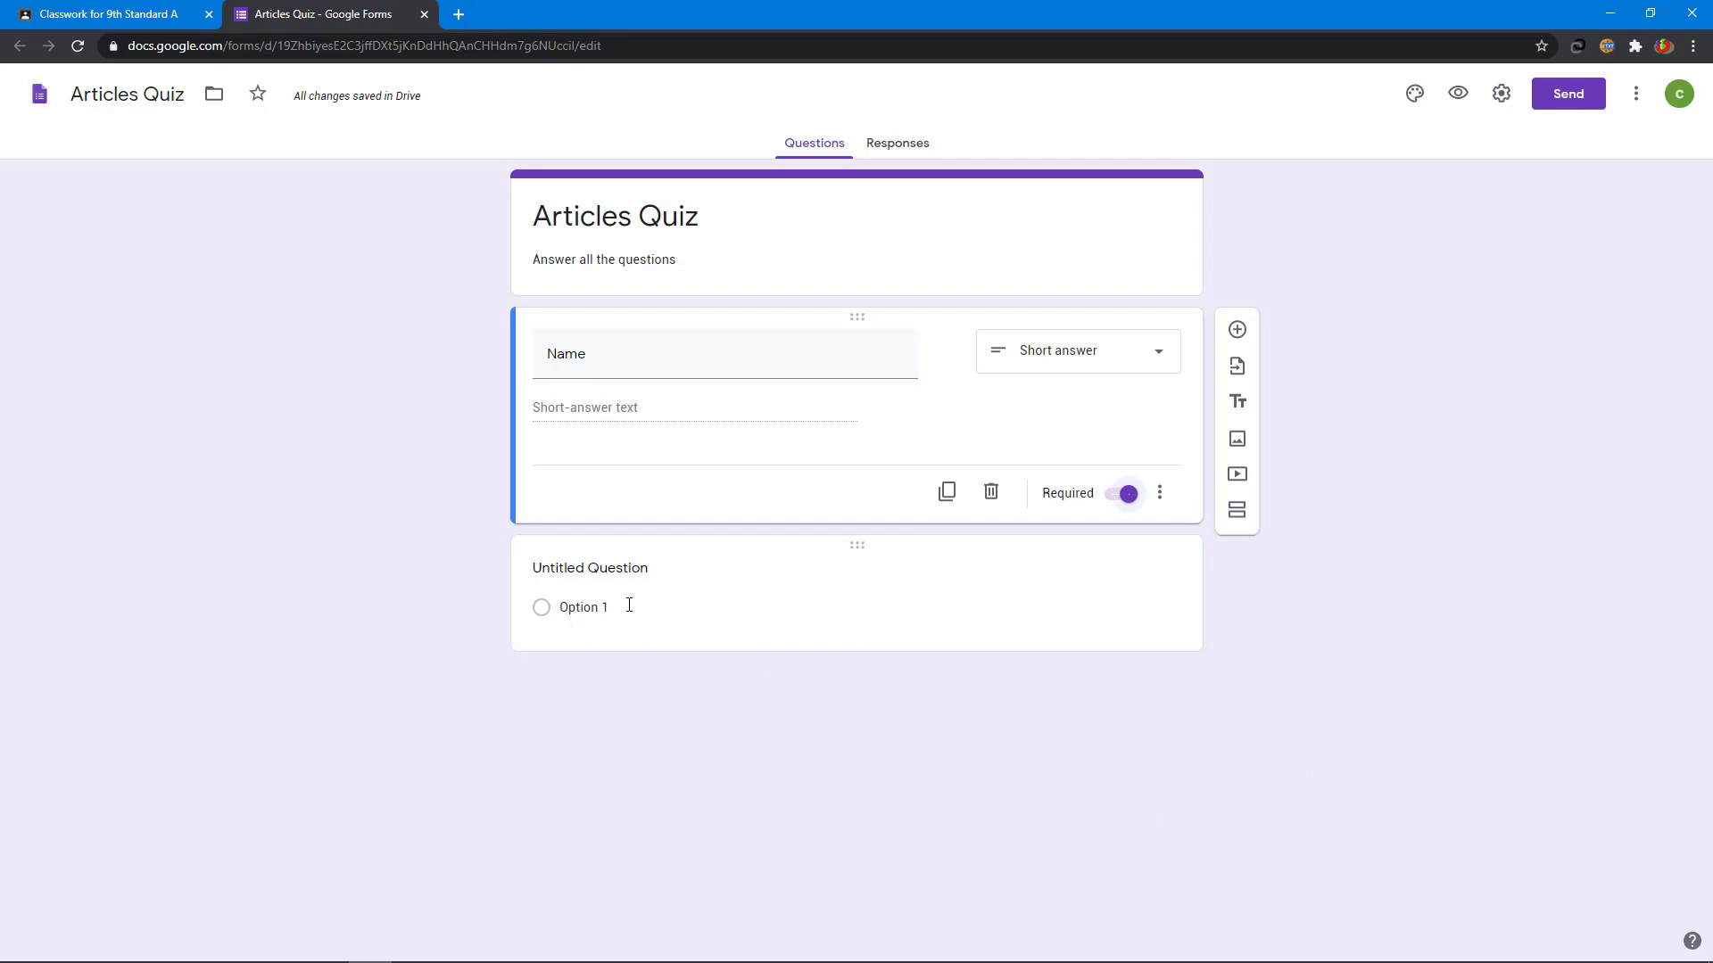
- Add multiple-choice question 'Mr.Mathivanan was........tist by profession' with options a, an, the
click(596, 574)
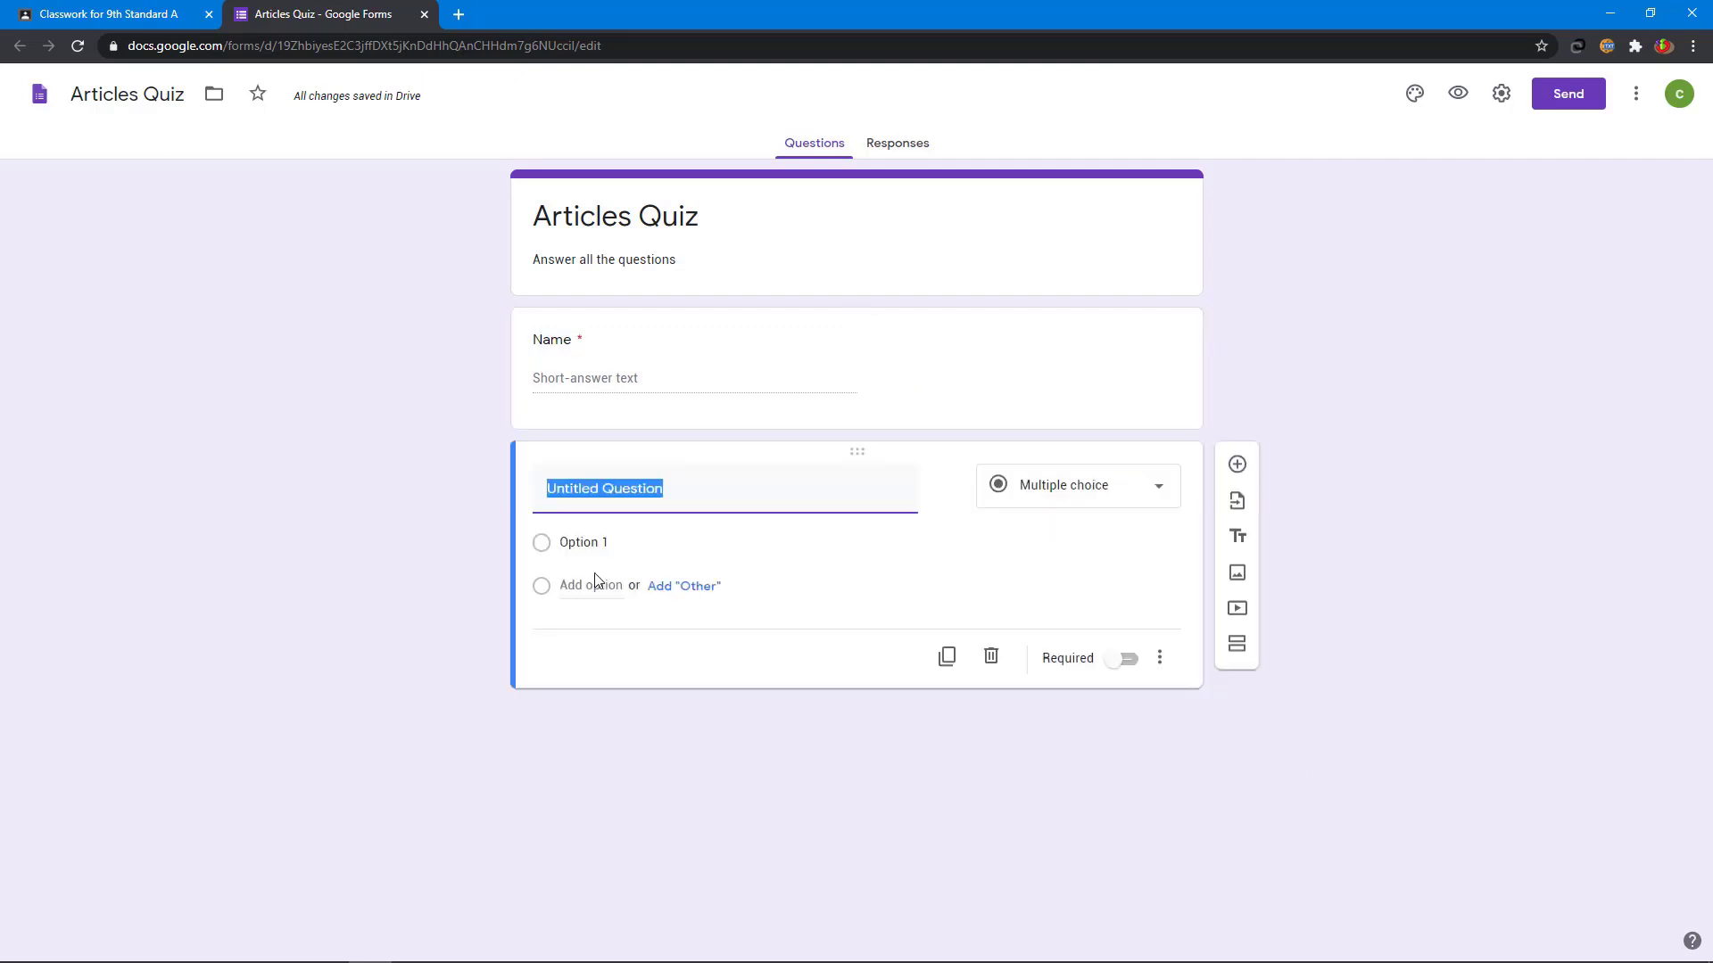
text(Mr.Mathivanan was........)
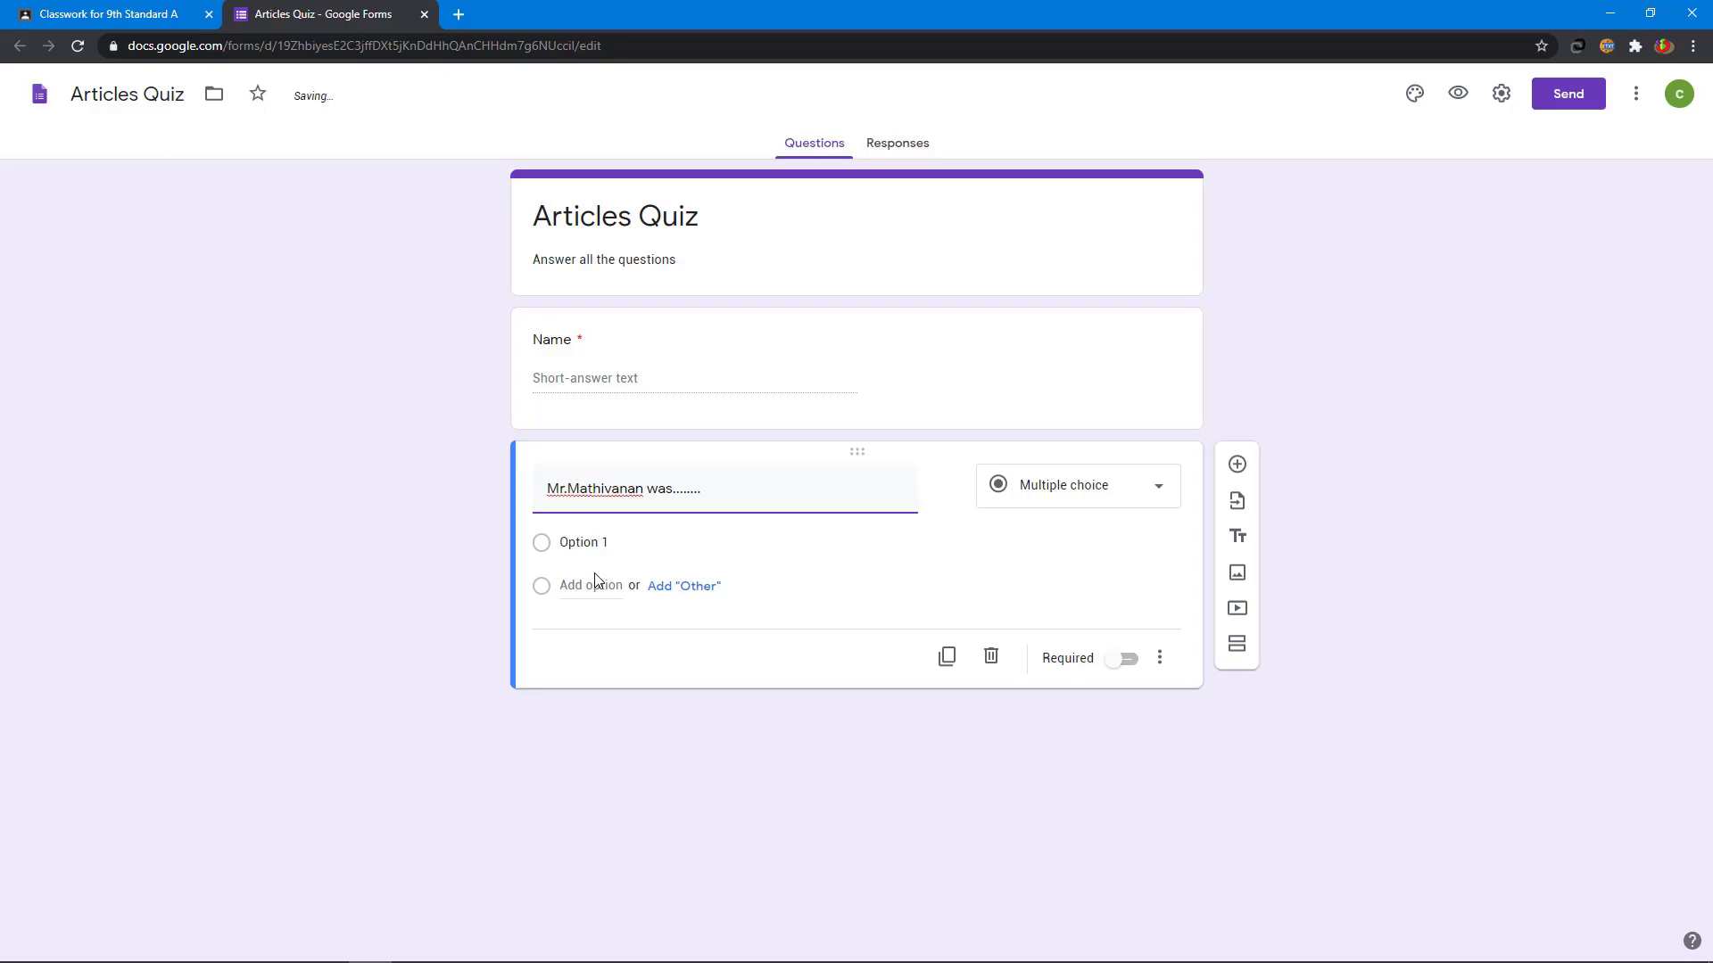
text(tist by profession)
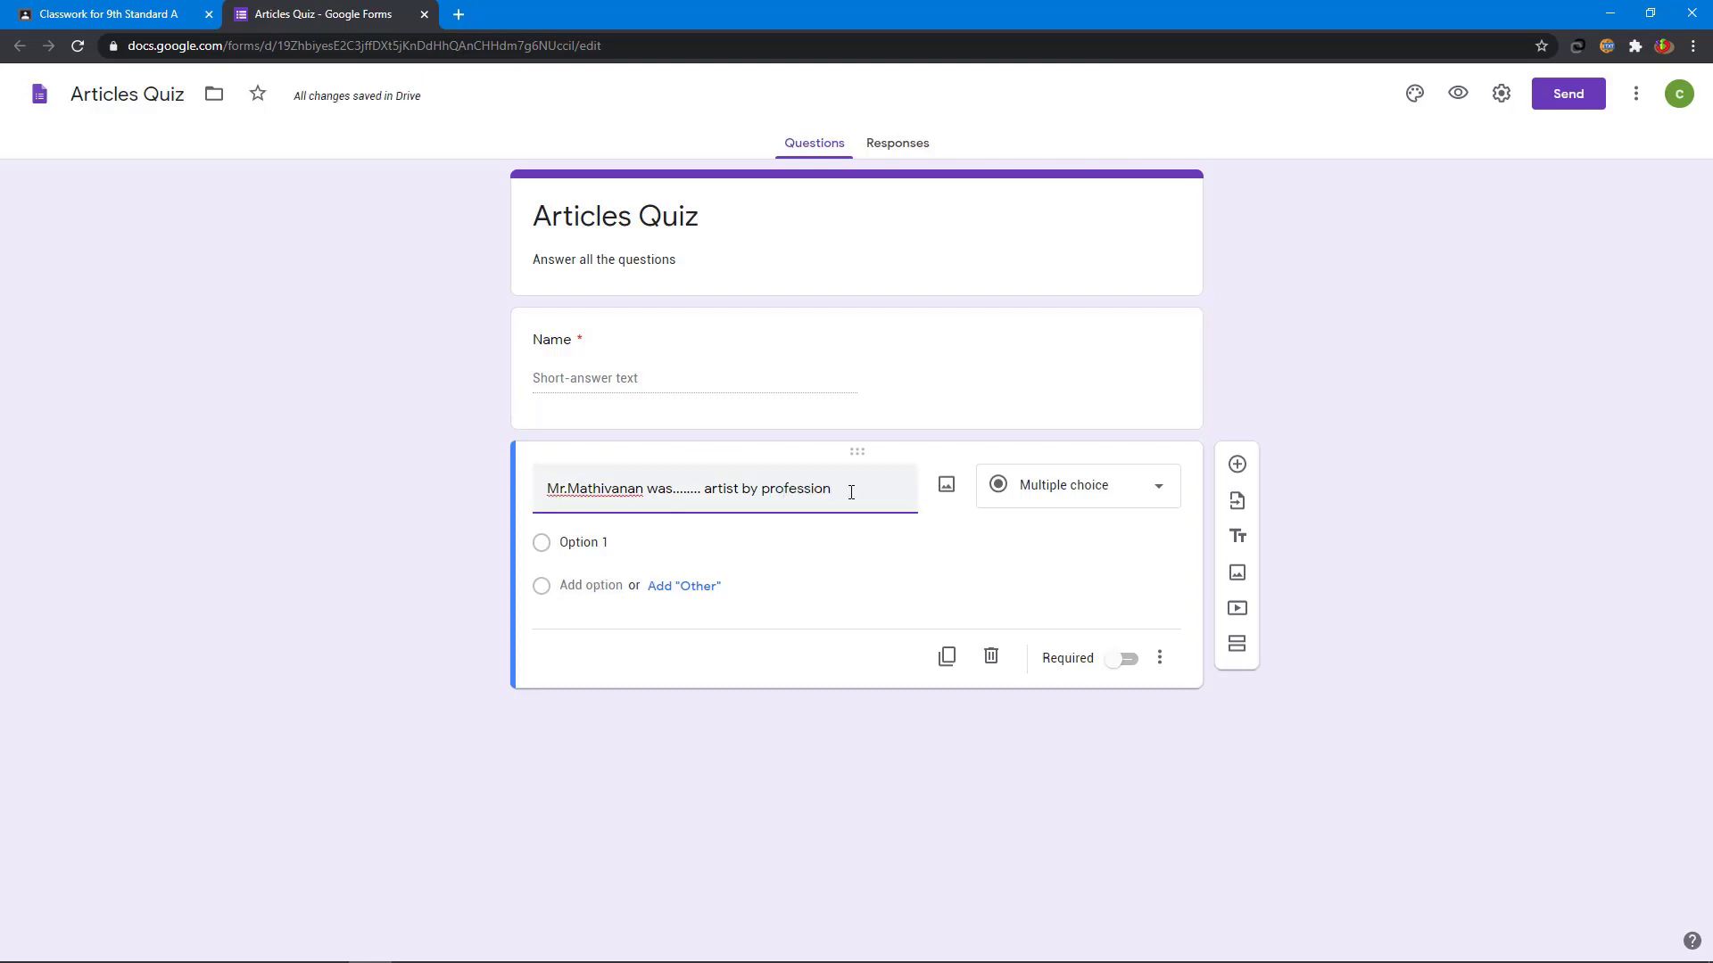
click(591, 541)
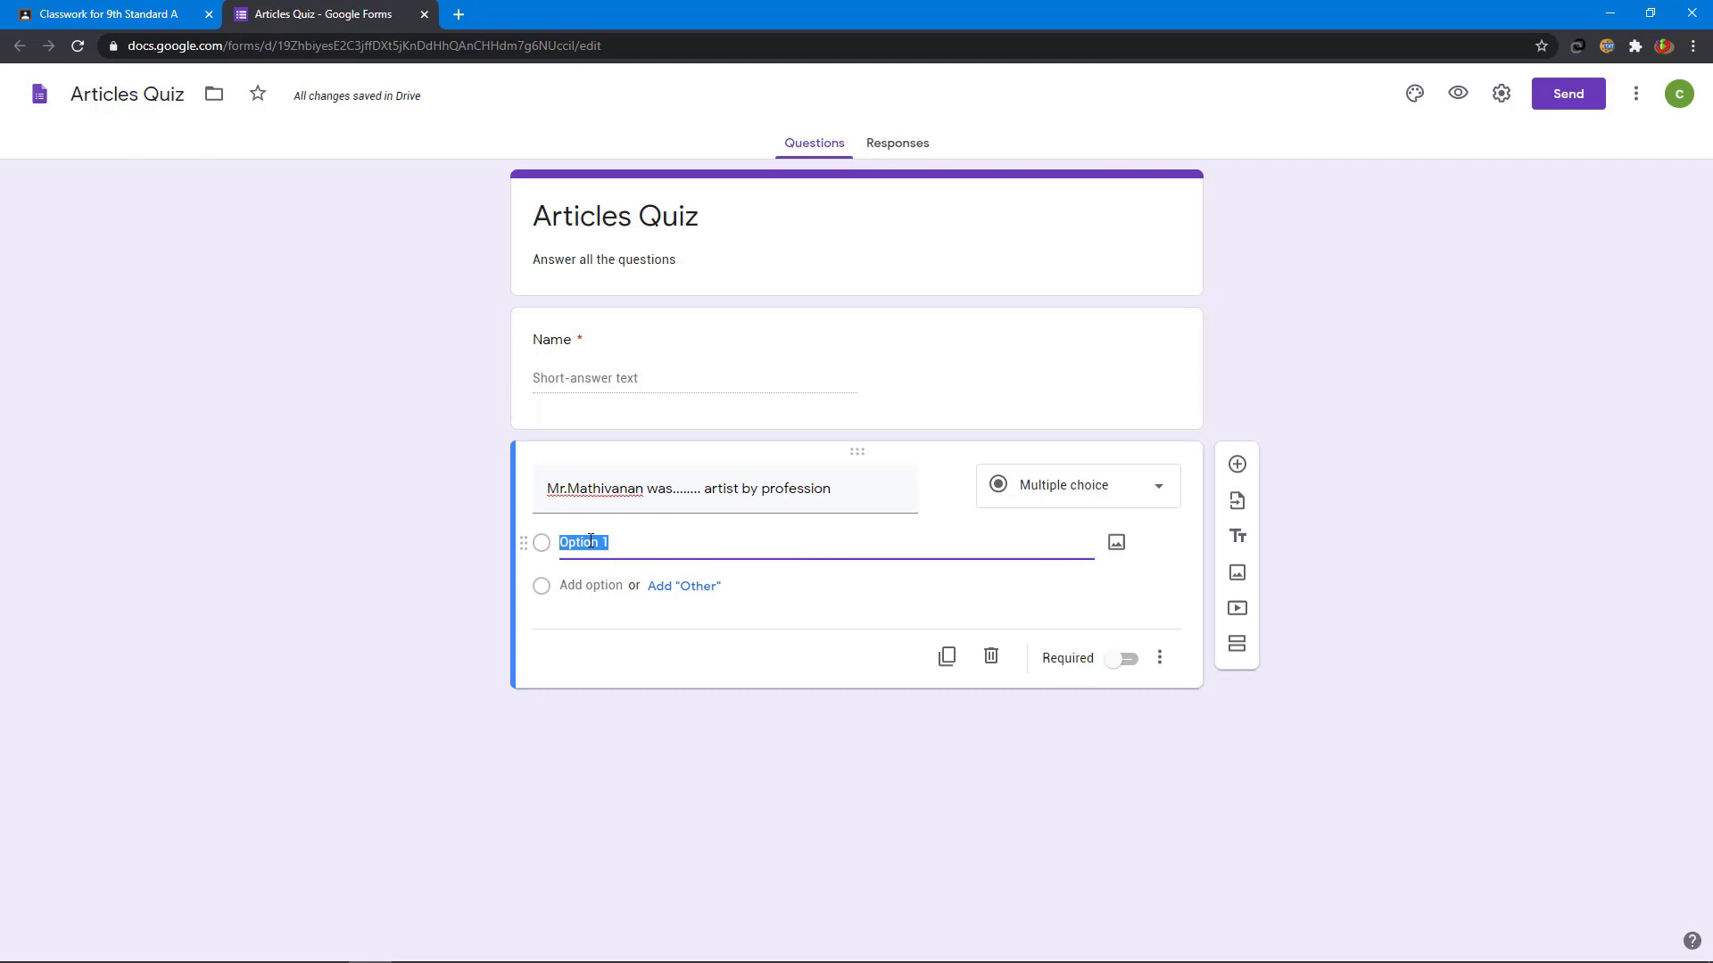
text(a)
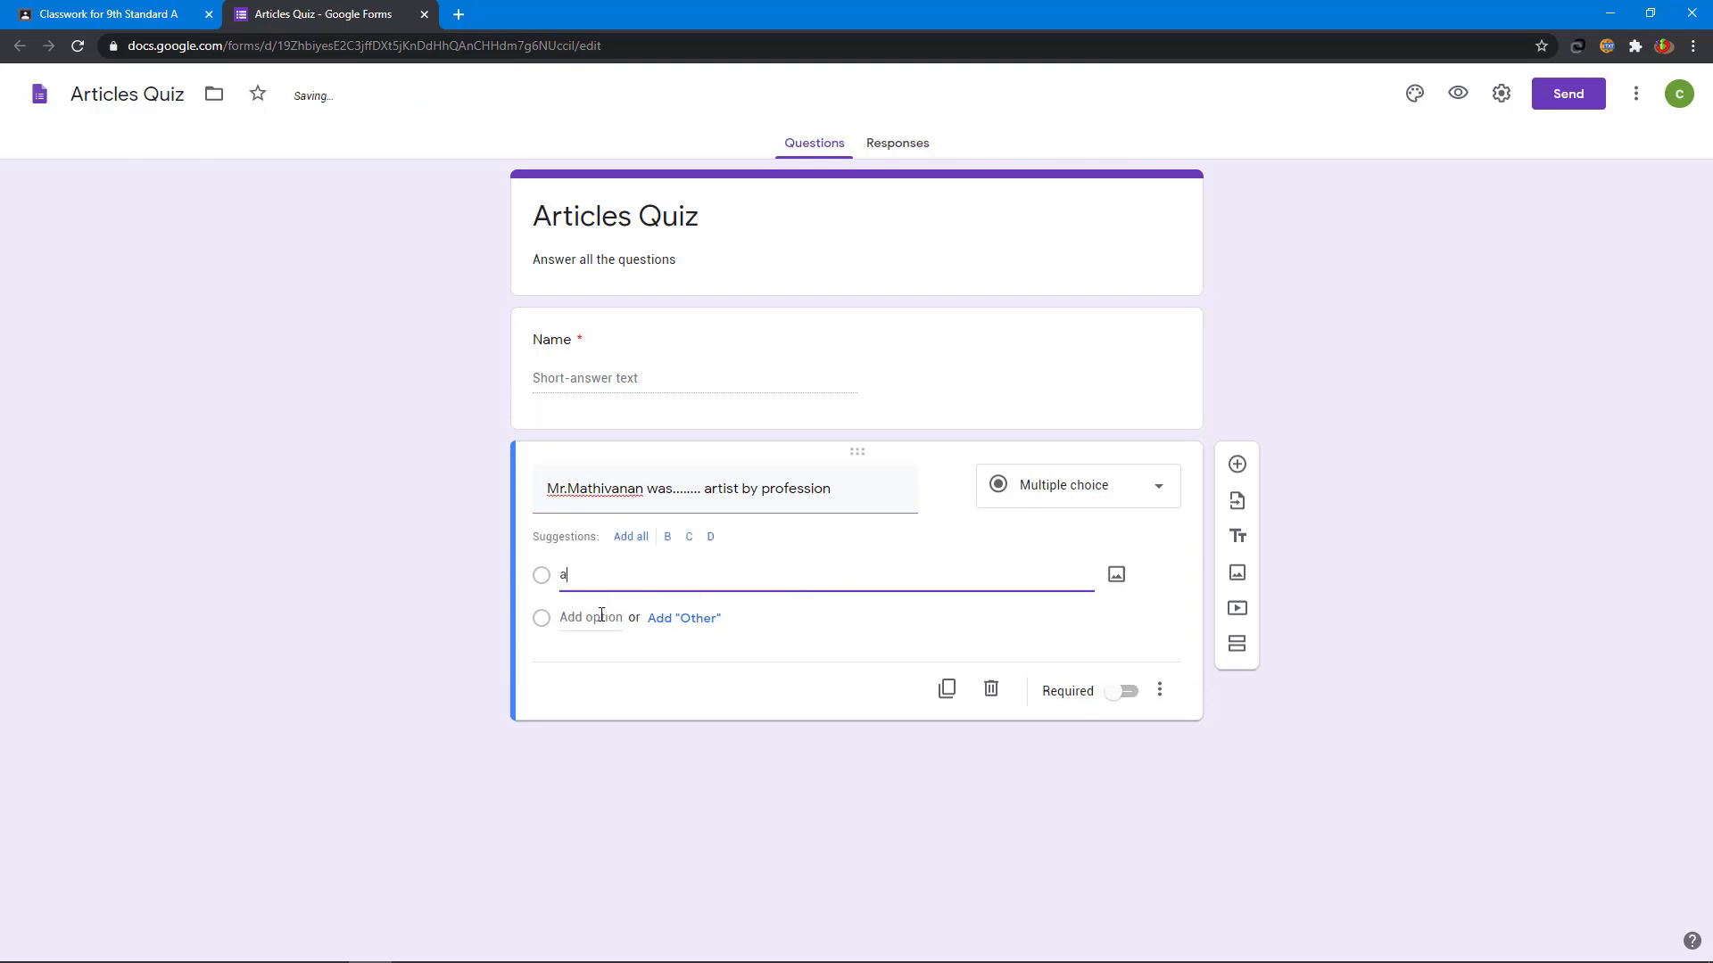
click(601, 616)
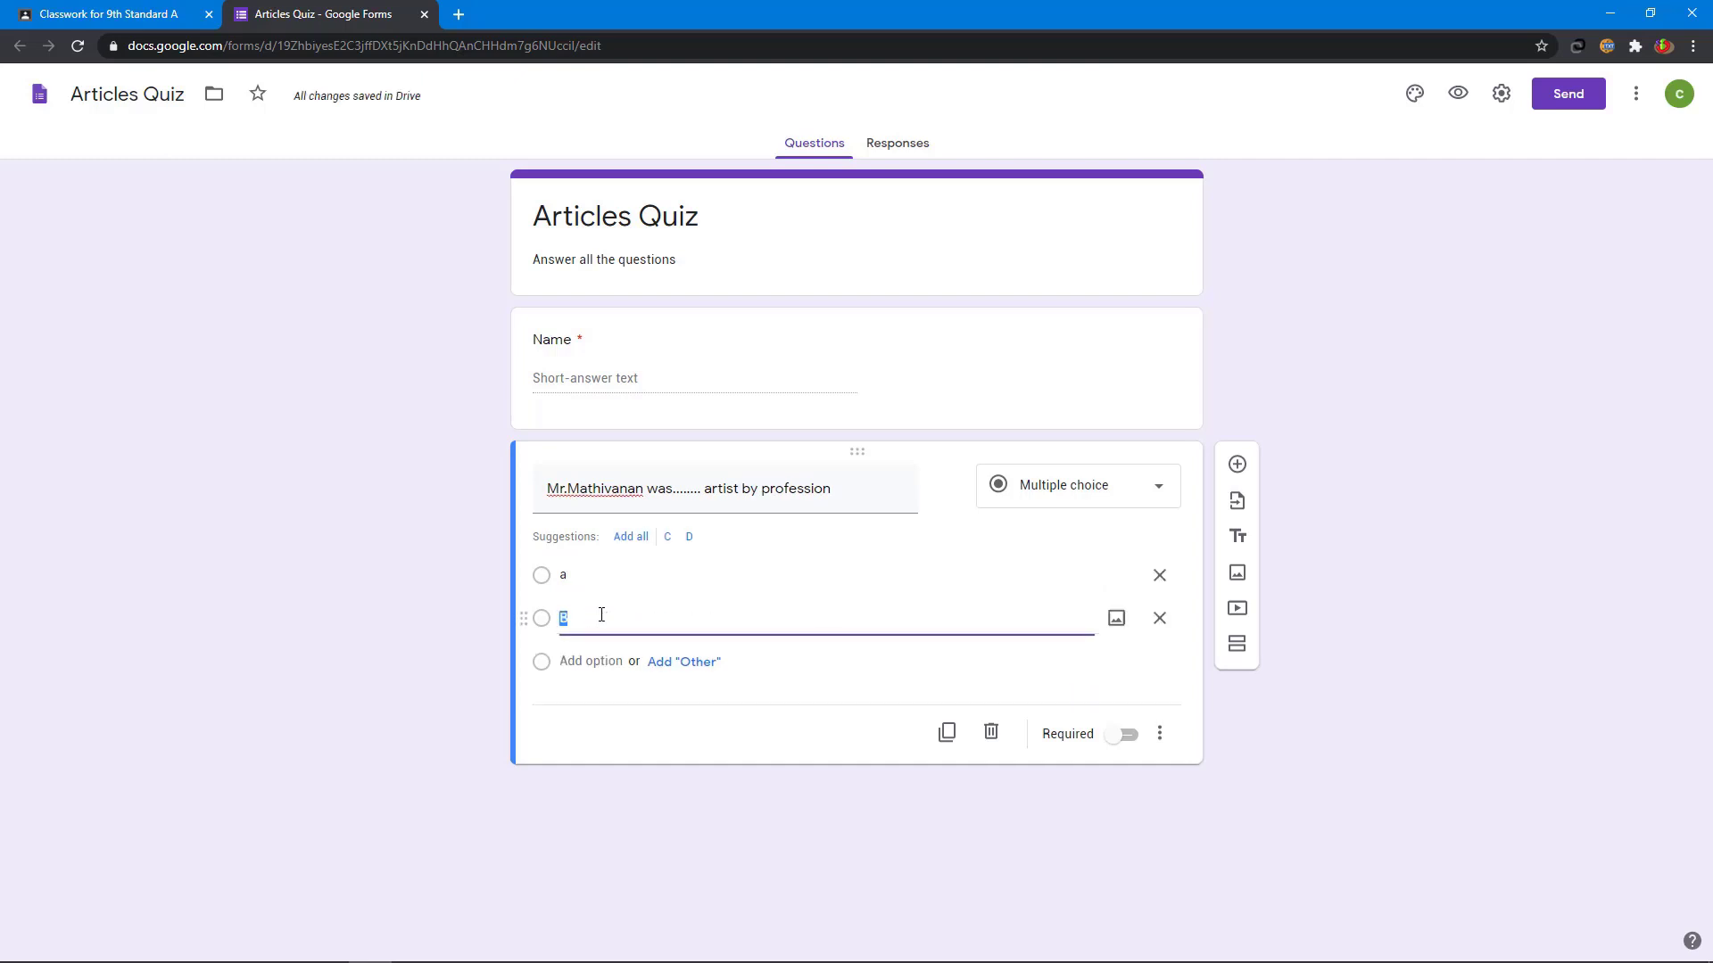
text(an)
click(607, 666)
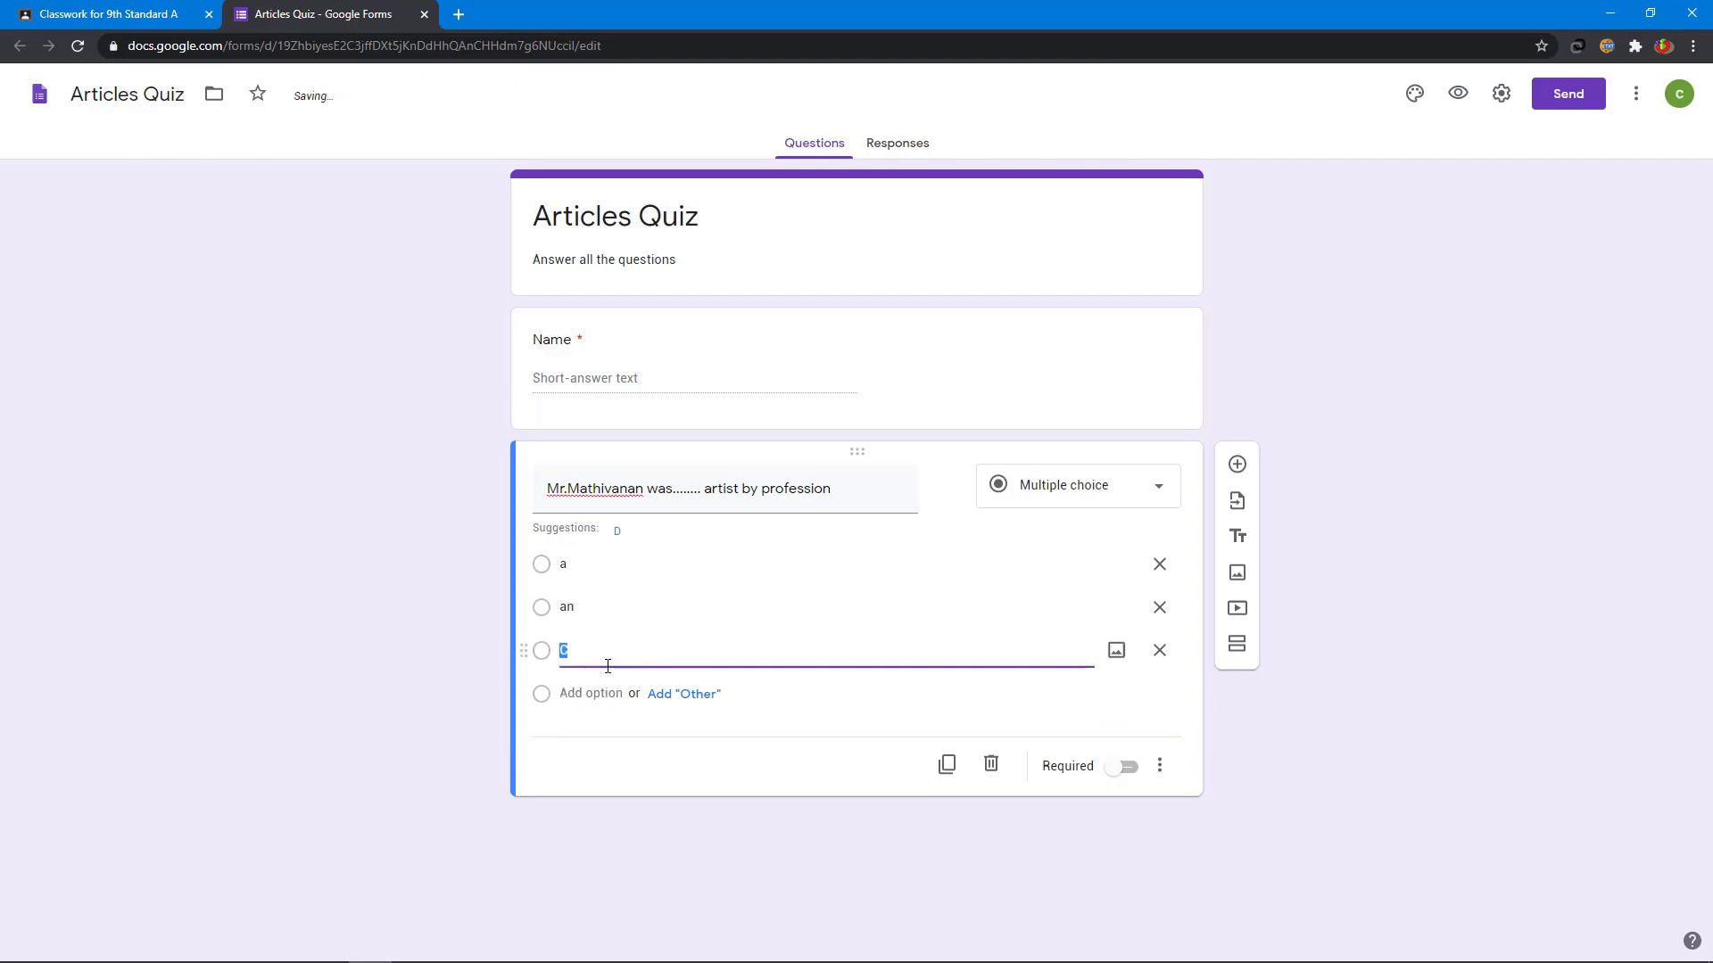
text(the)
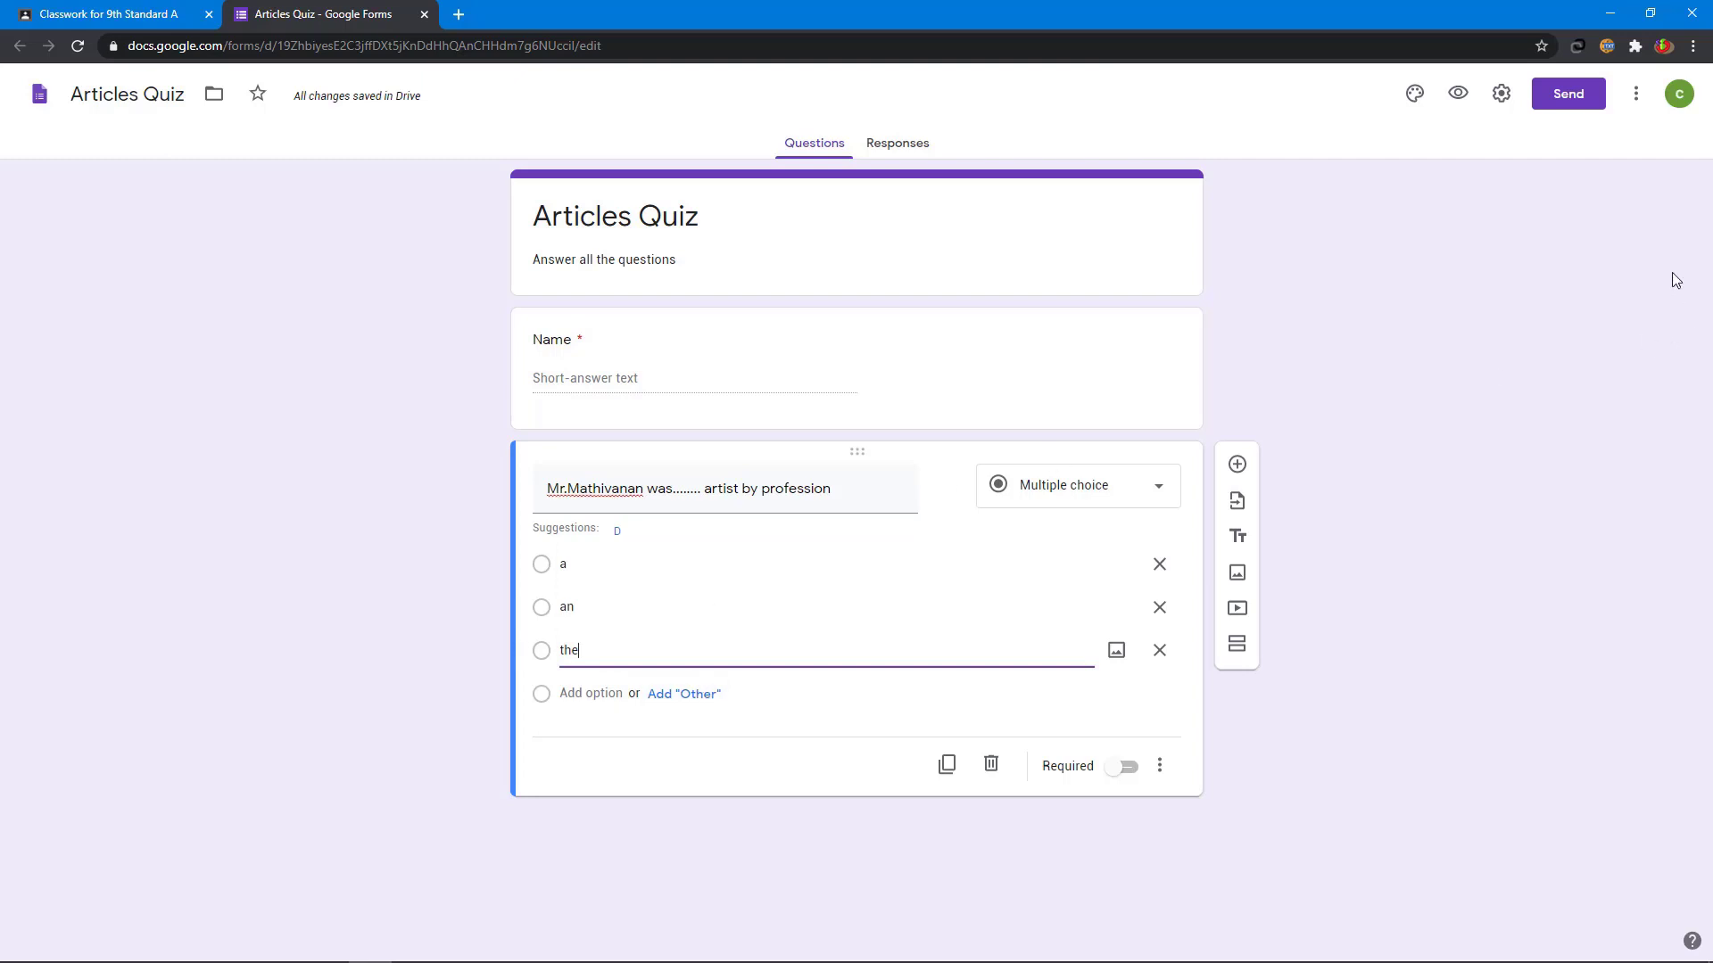
- Turn on Make this a quiz in the form's quiz settings and save
click(1500, 100)
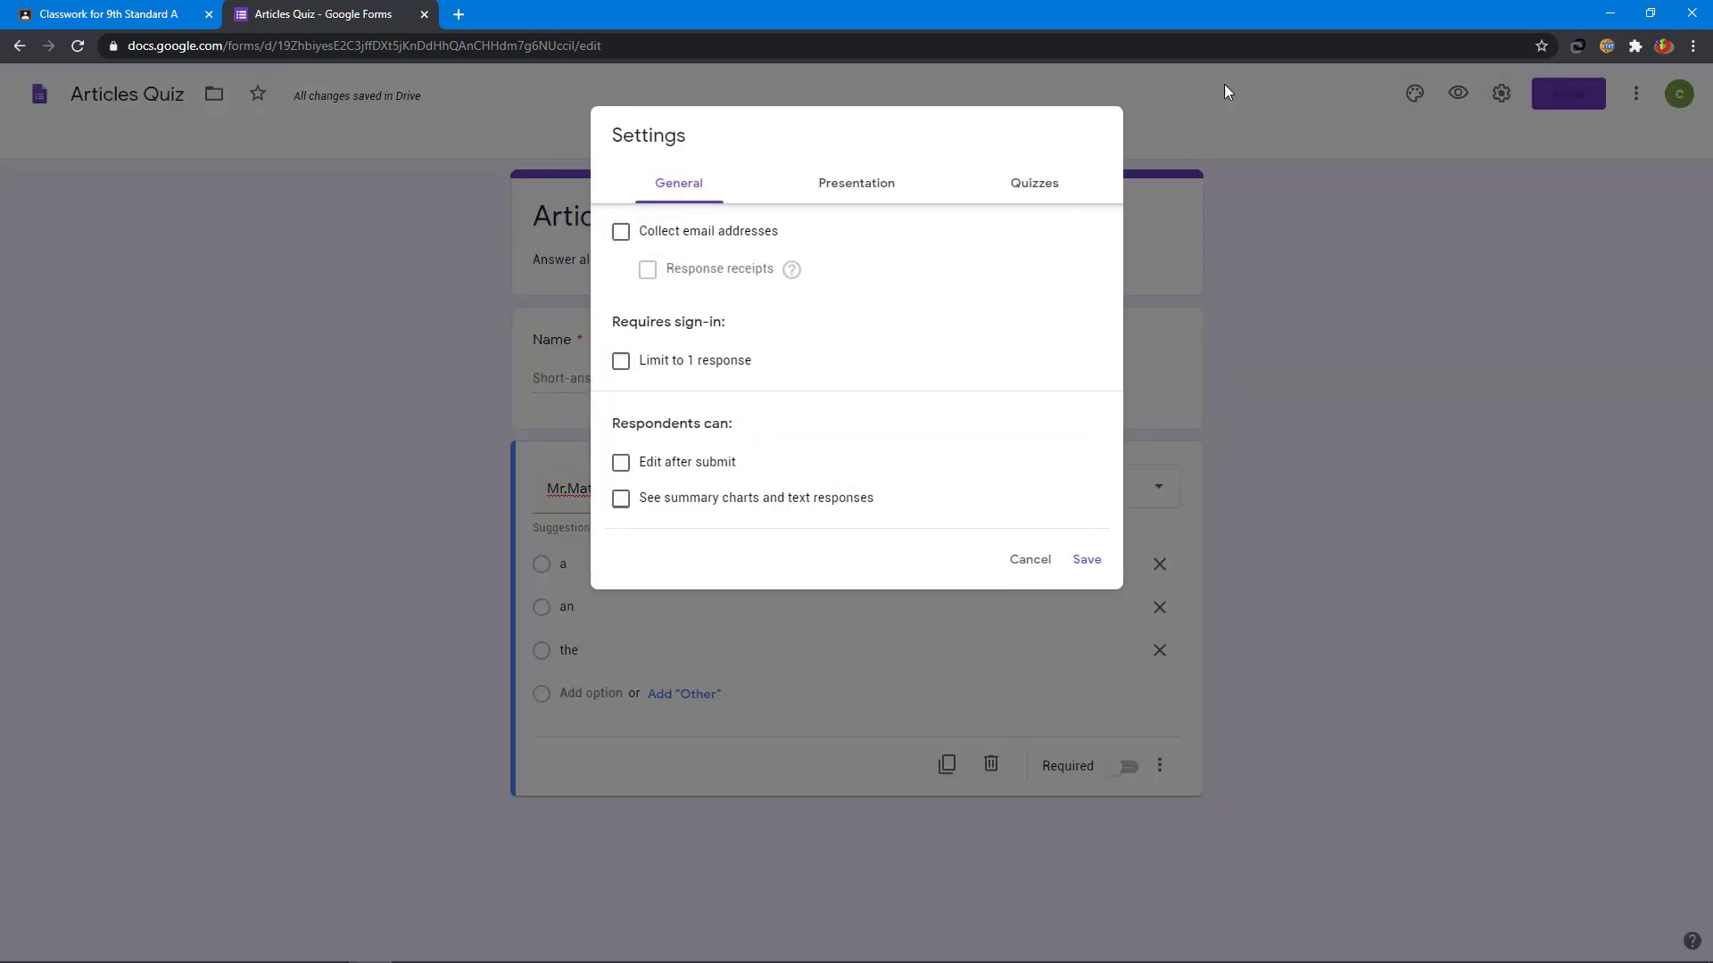
click(1035, 189)
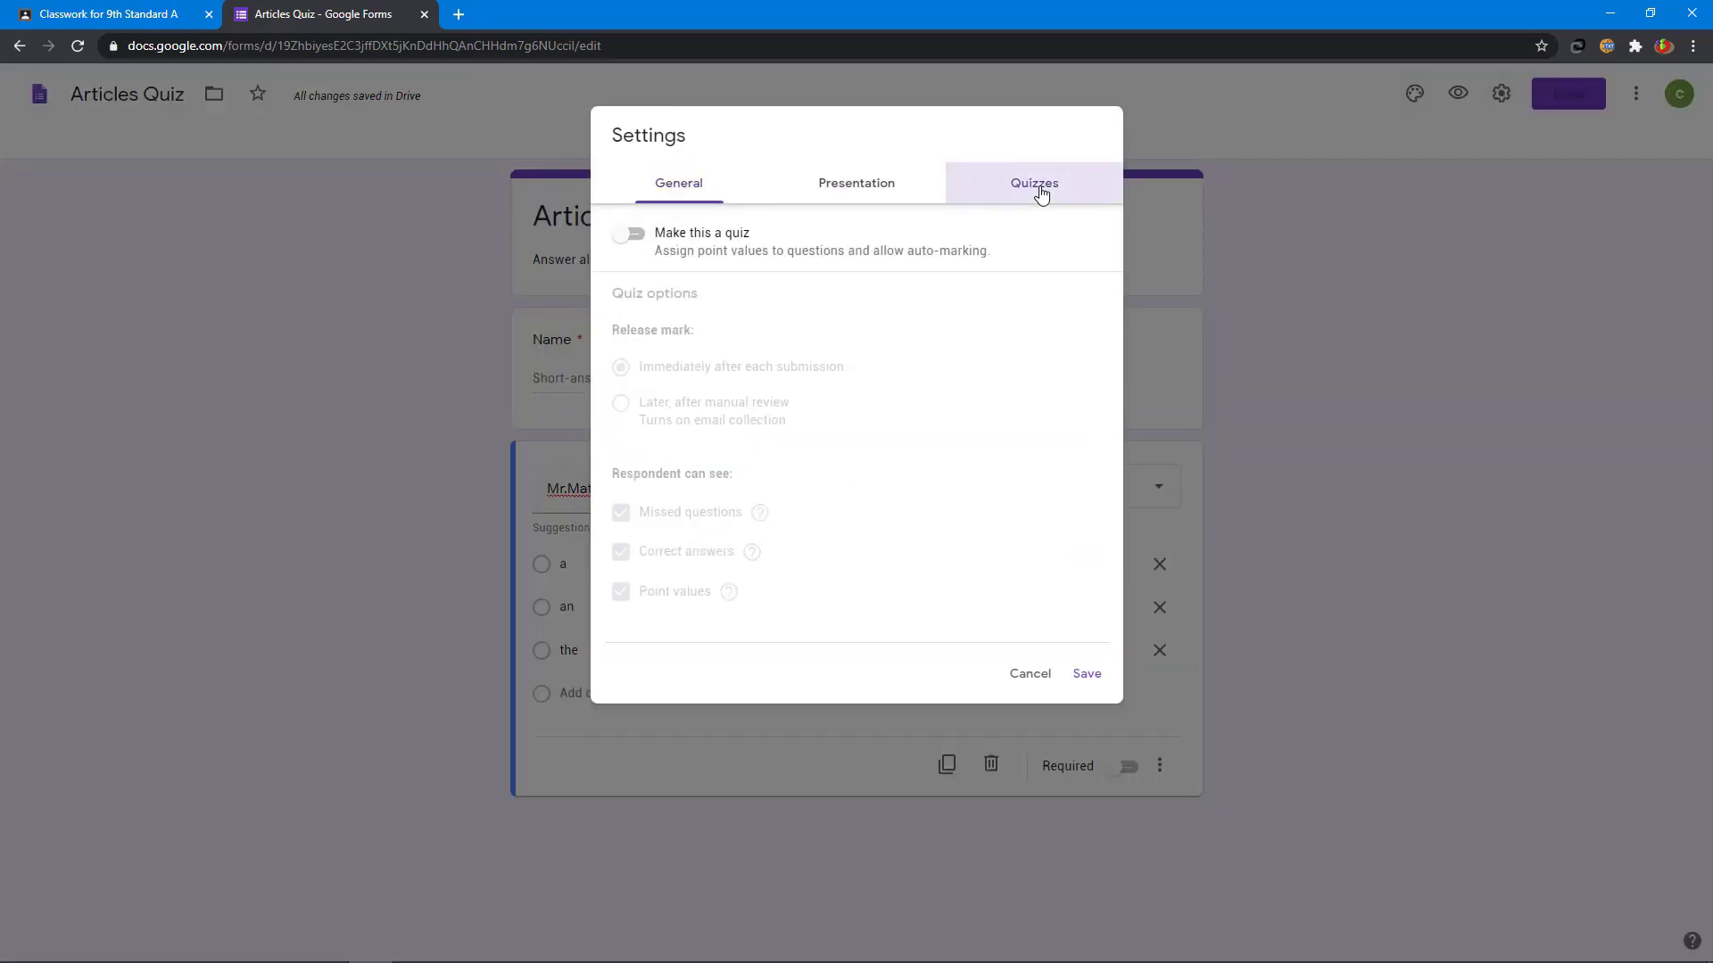
click(636, 236)
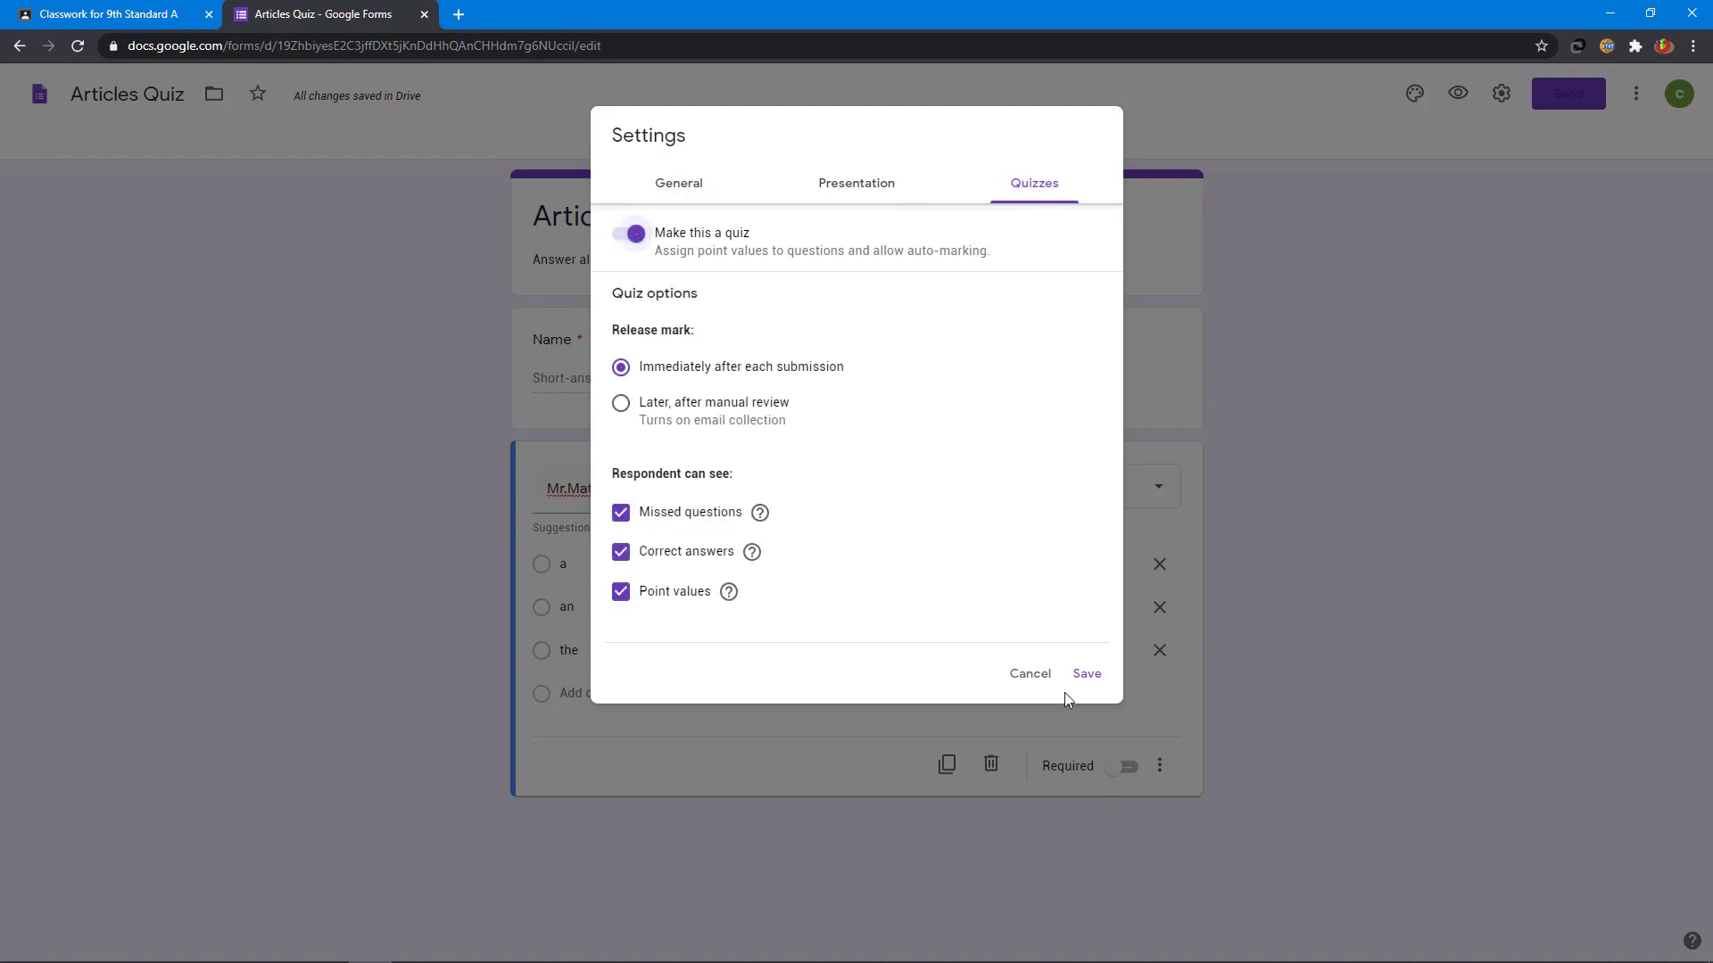
click(1083, 676)
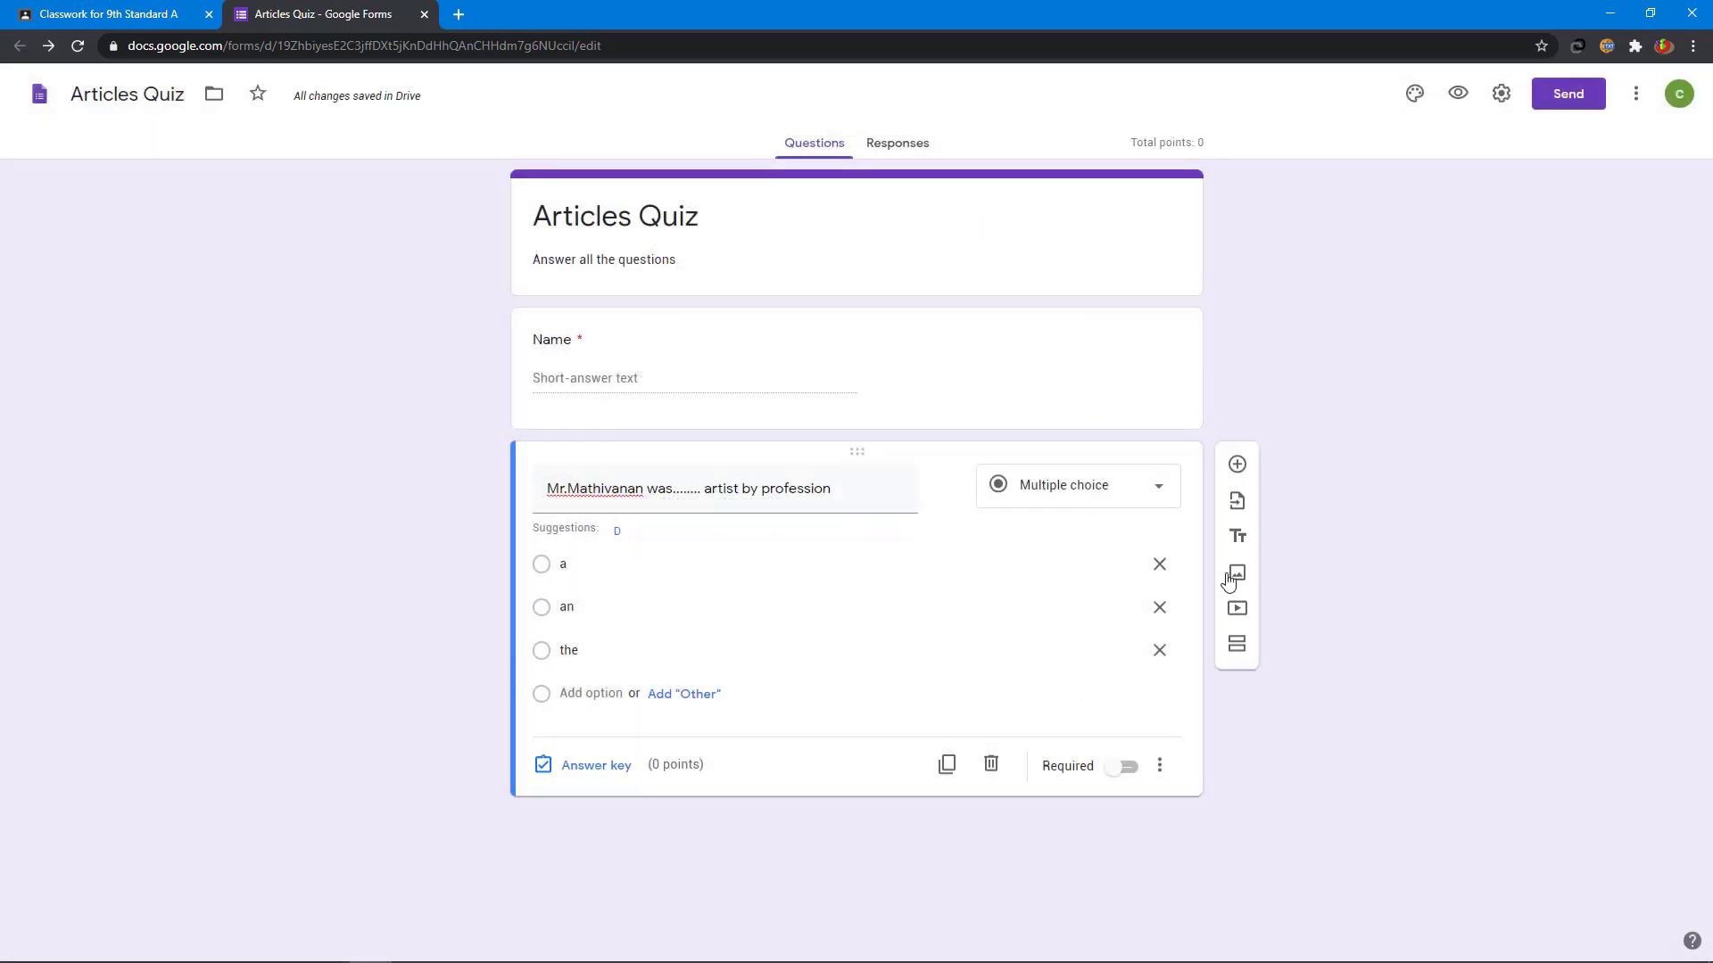
- Set 'an' as the artist question's correct answer, worth 2 points
click(600, 771)
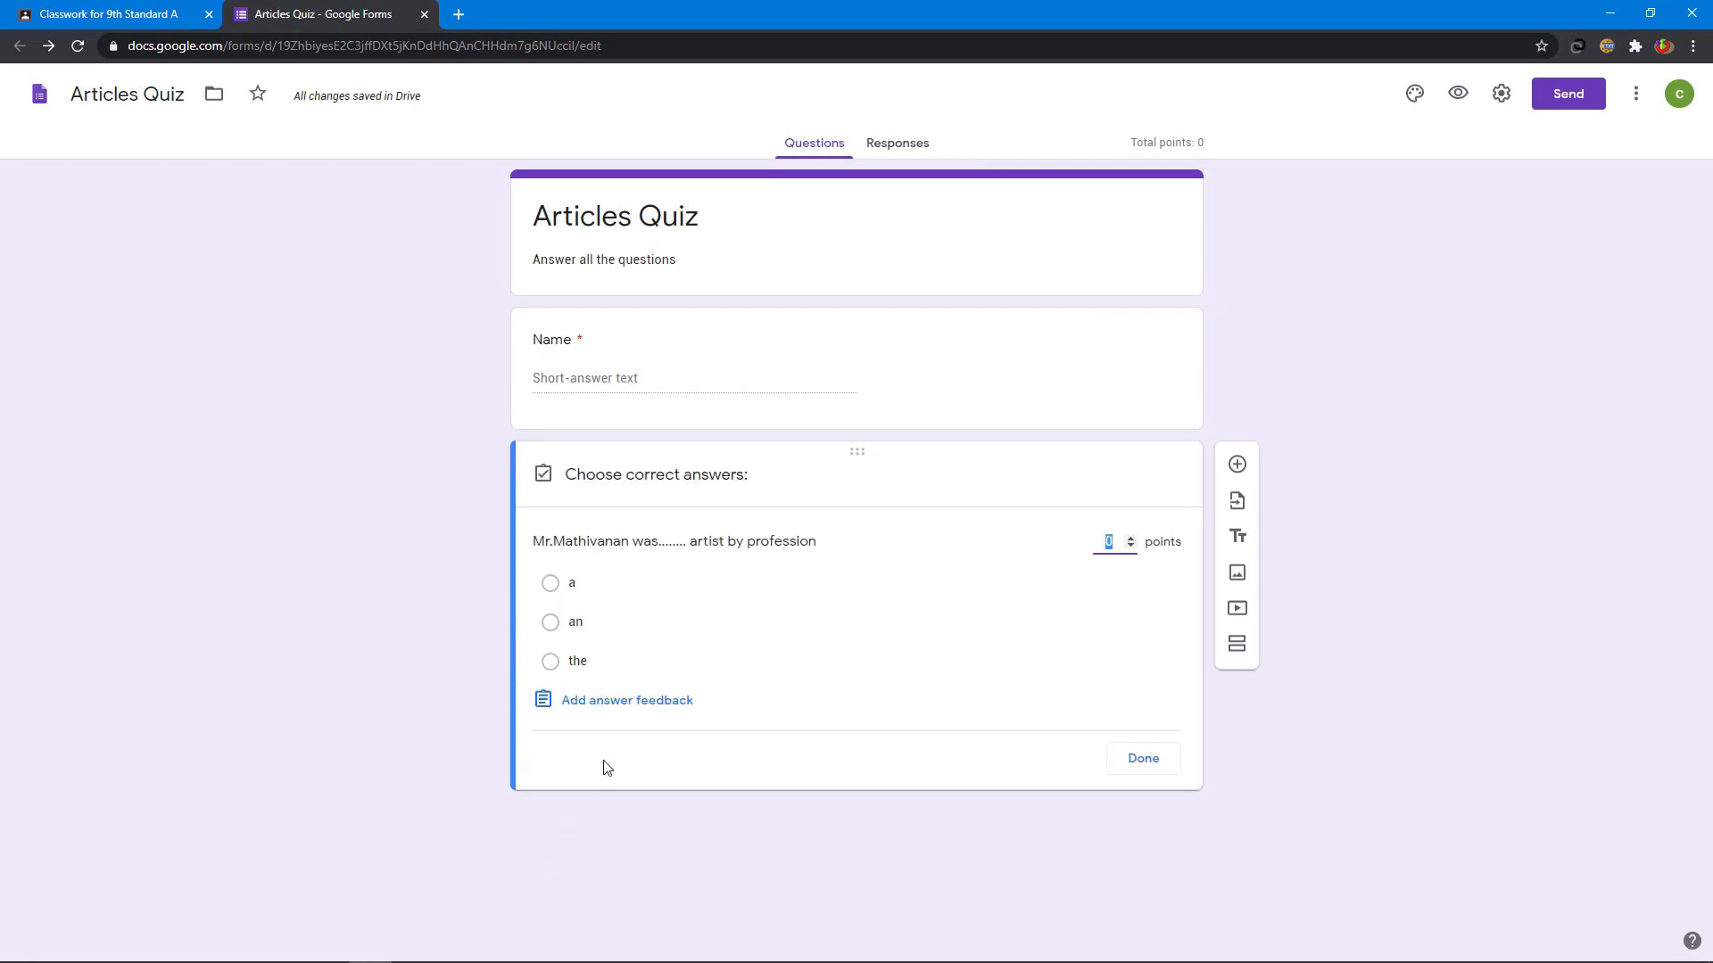
click(576, 624)
click(1129, 539)
click(1129, 539)
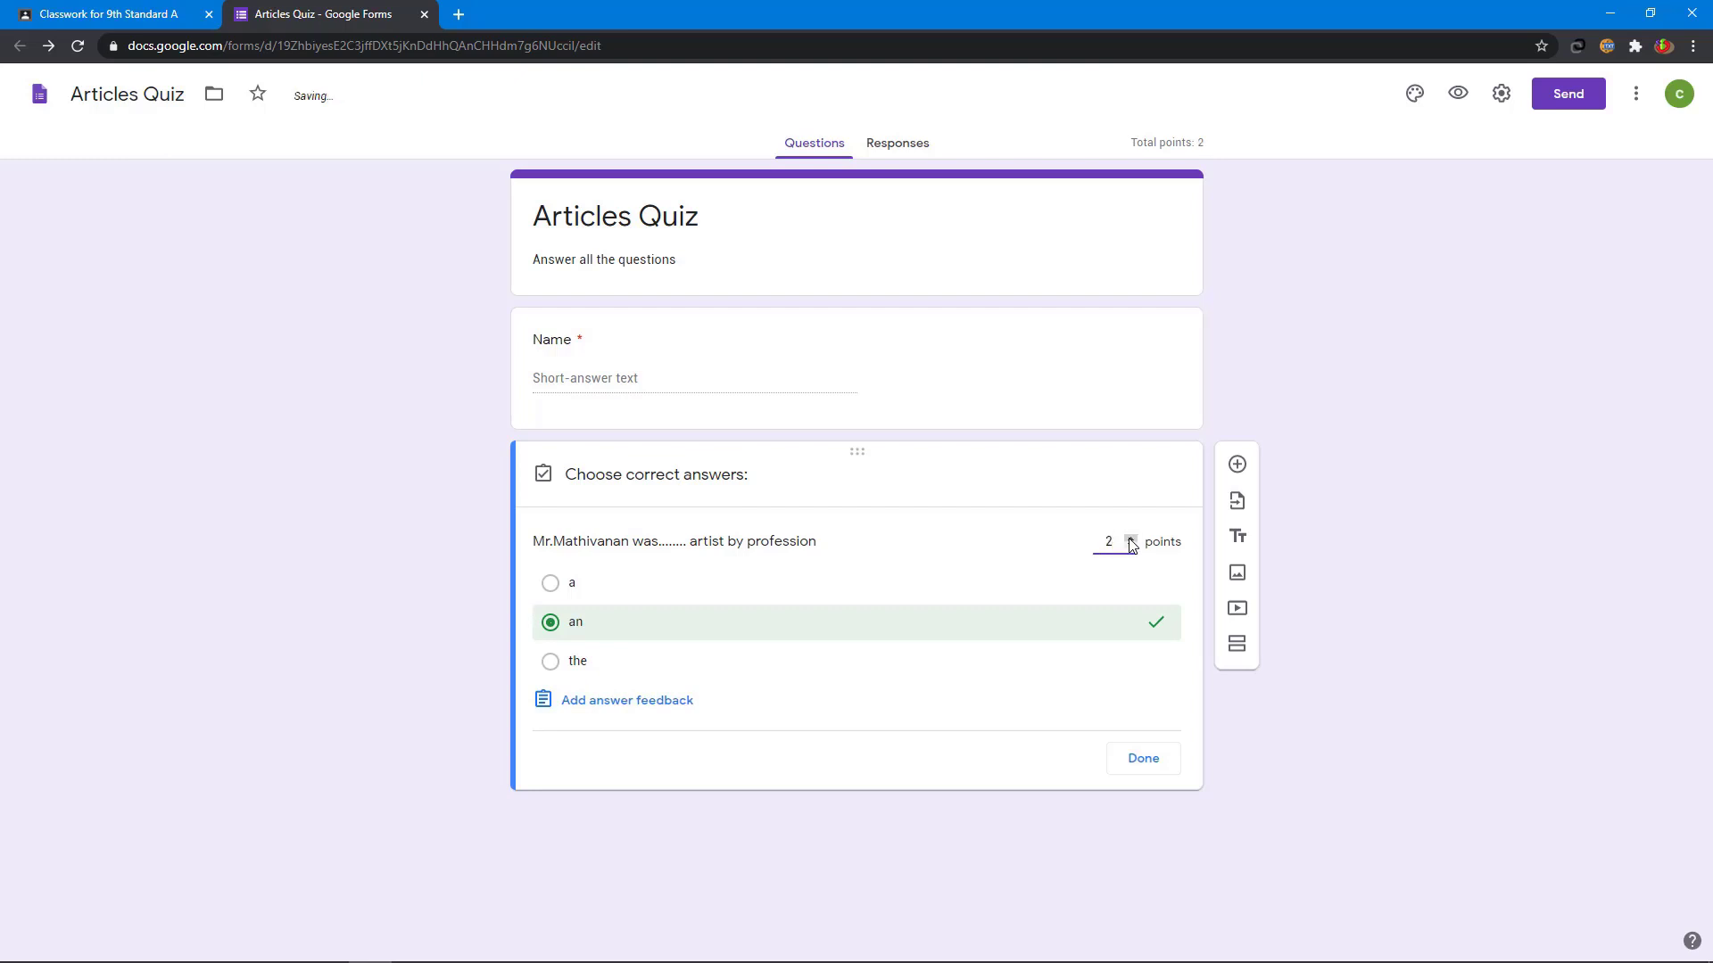
click(1158, 766)
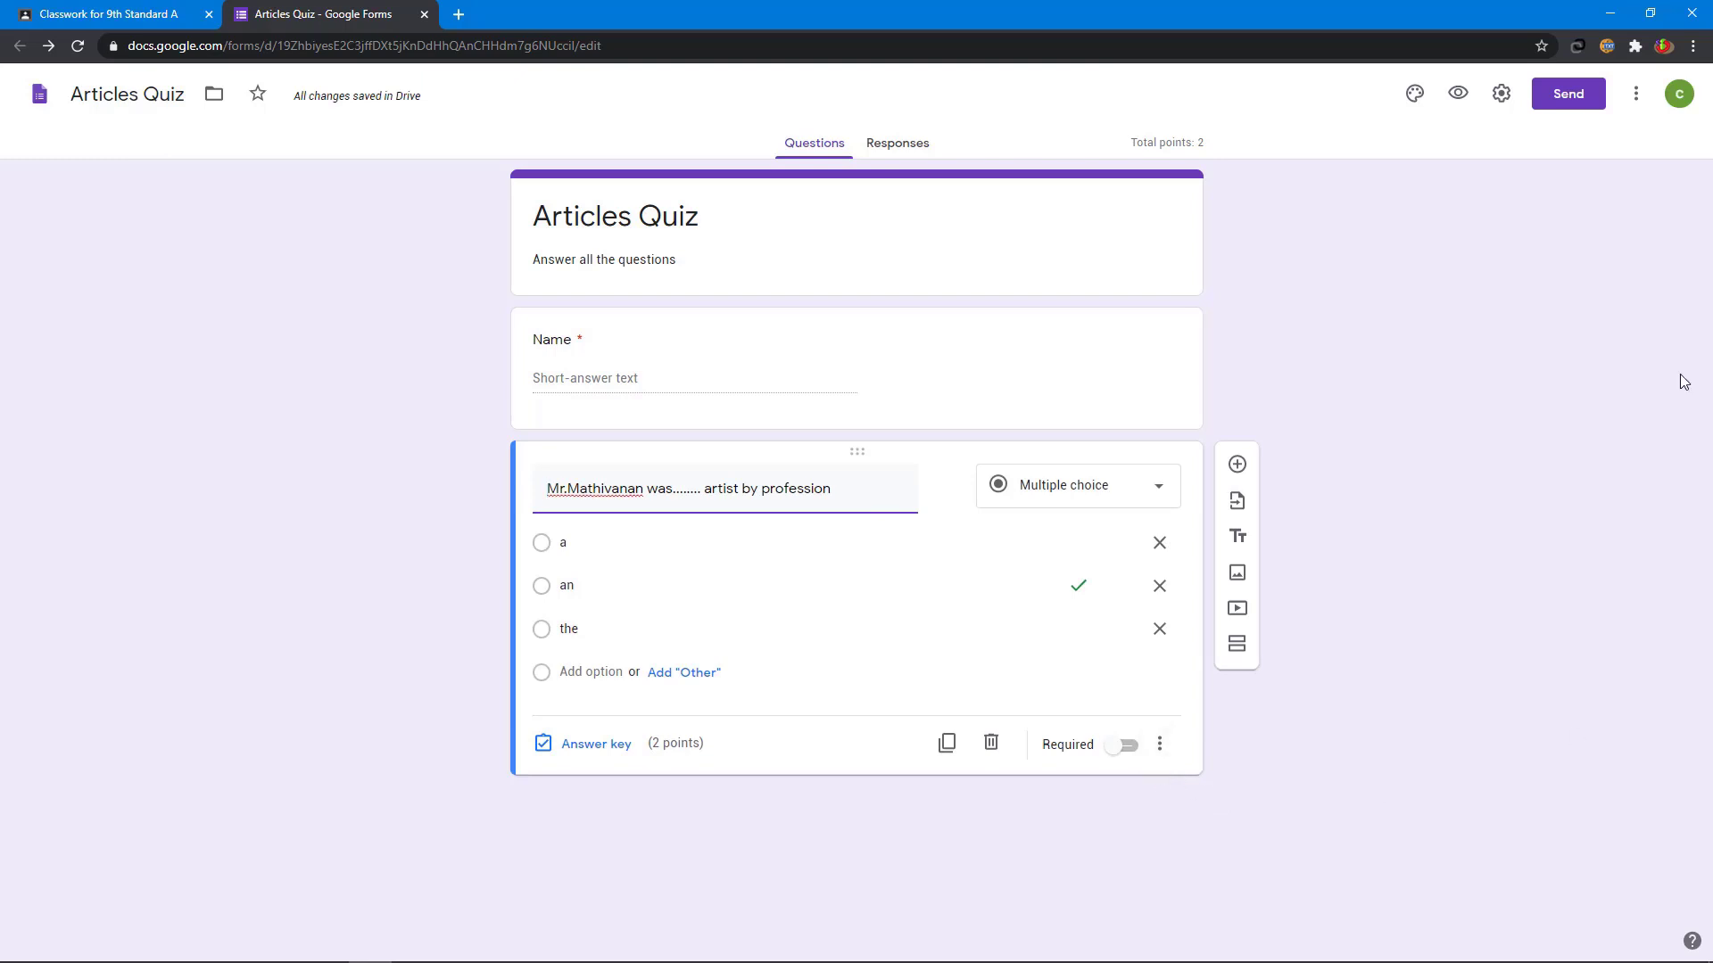
- Add question 'I think this is............house we saw online' with options a, an, the
click(1236, 465)
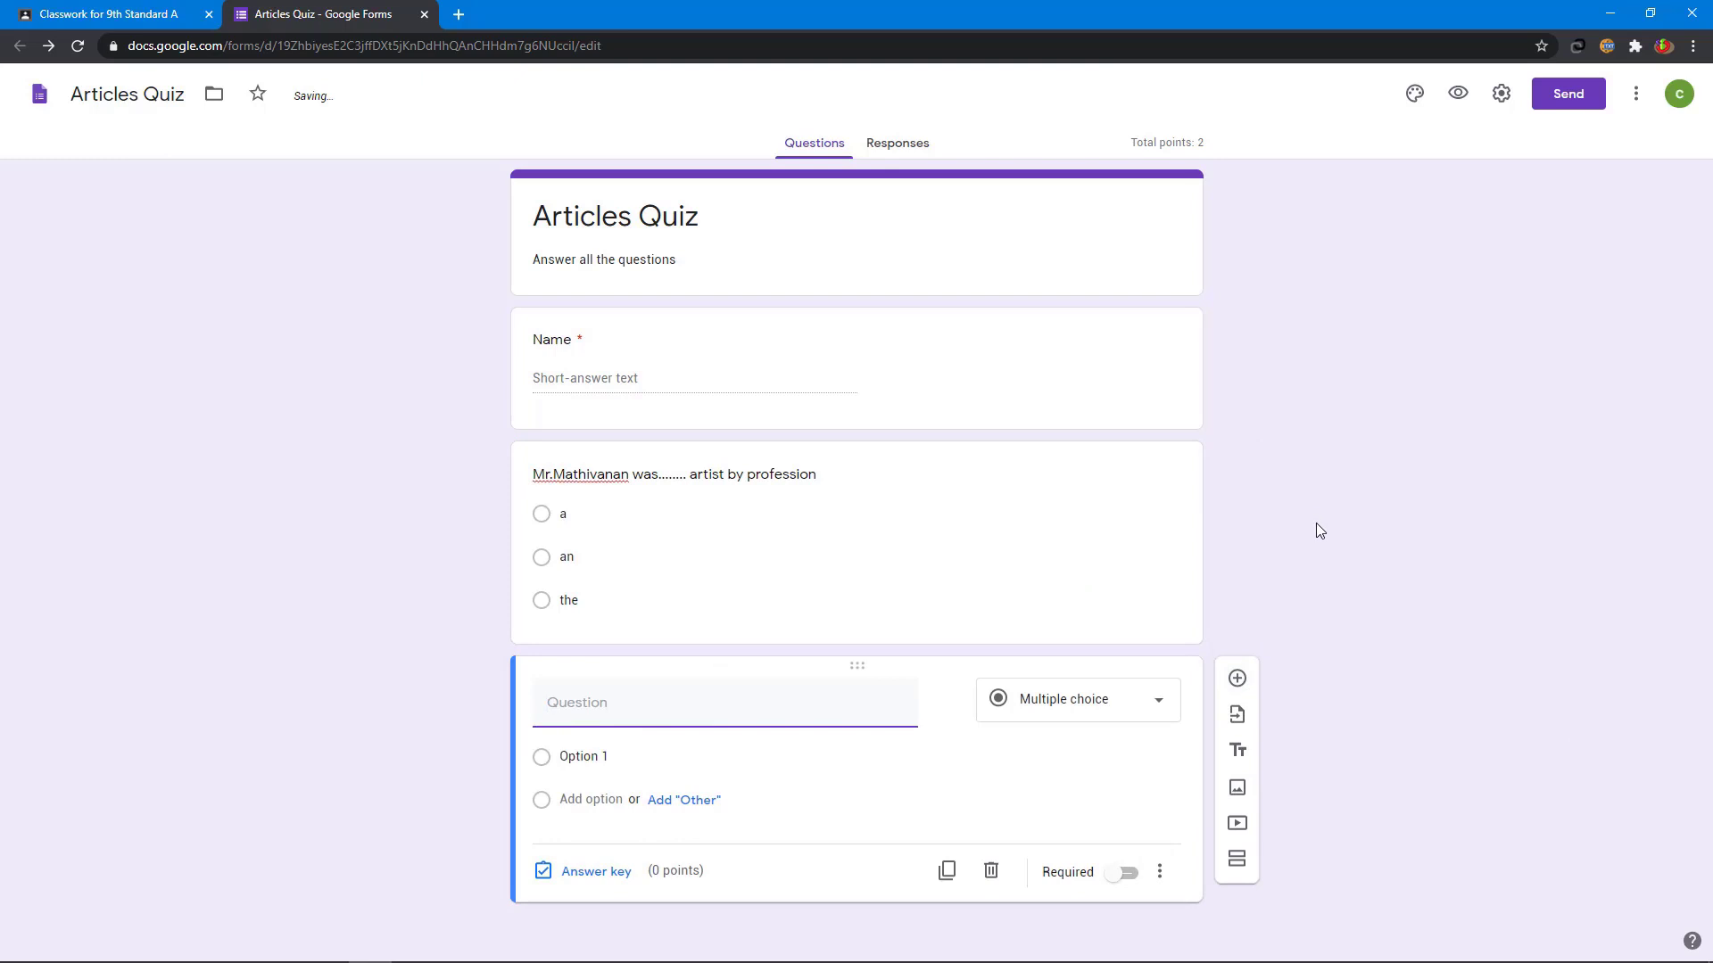
text(I think this is............house we saw online)
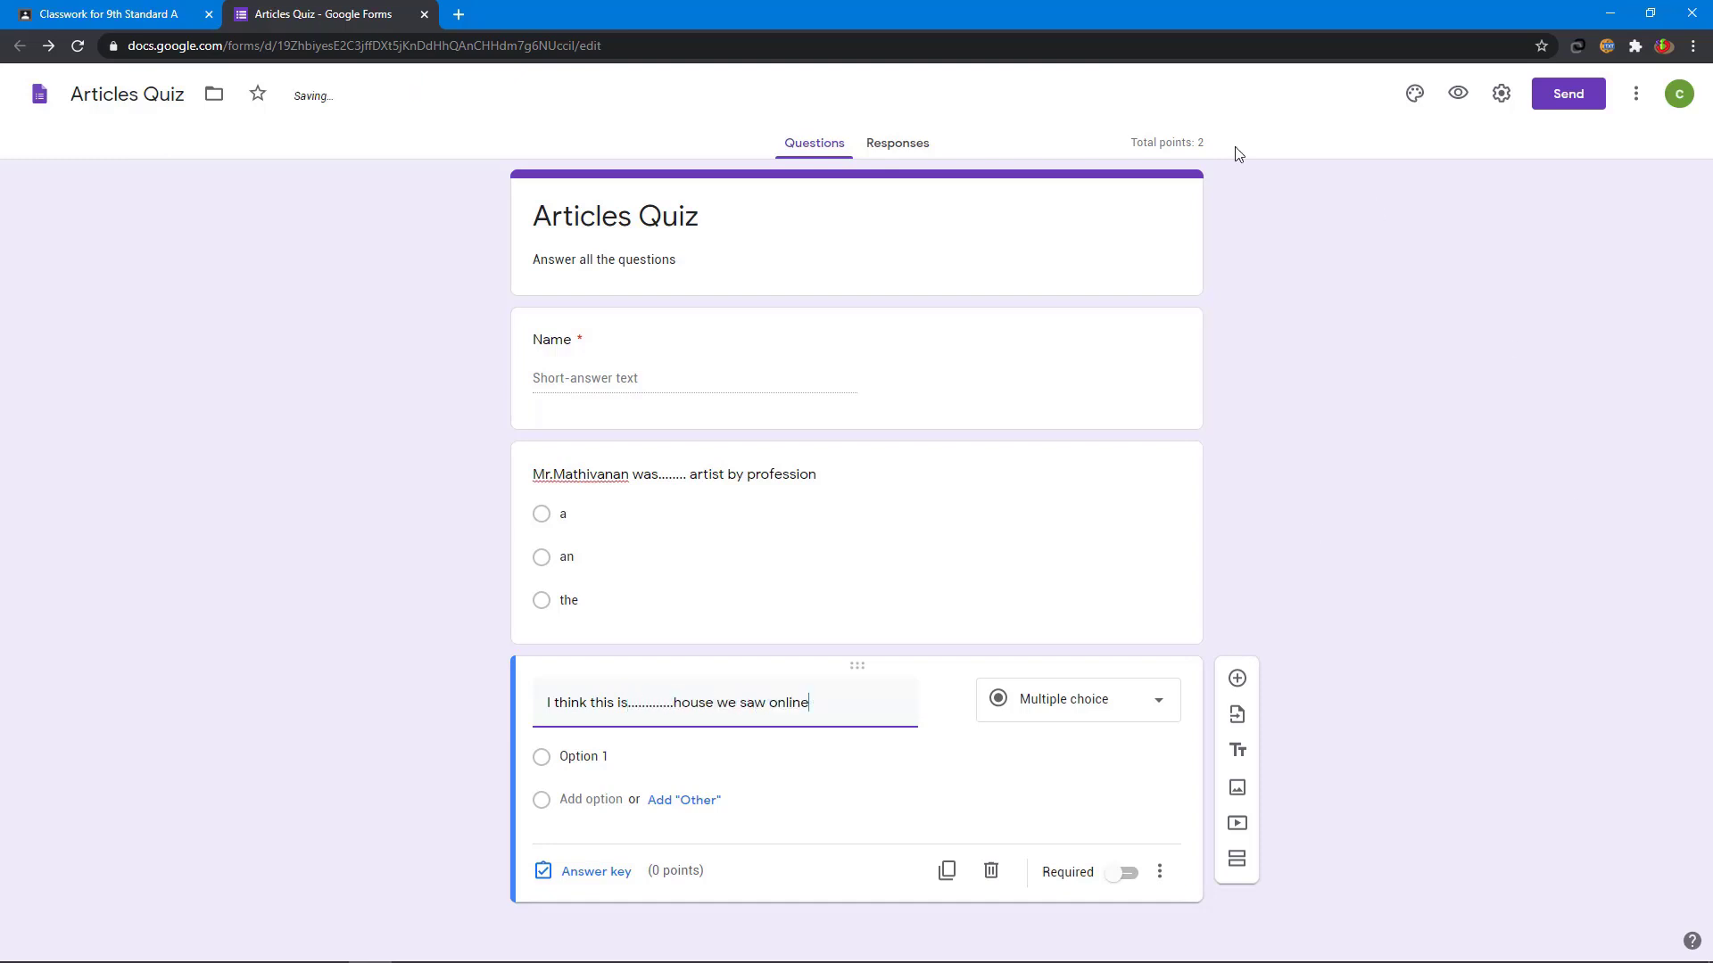
click(633, 759)
text(a)
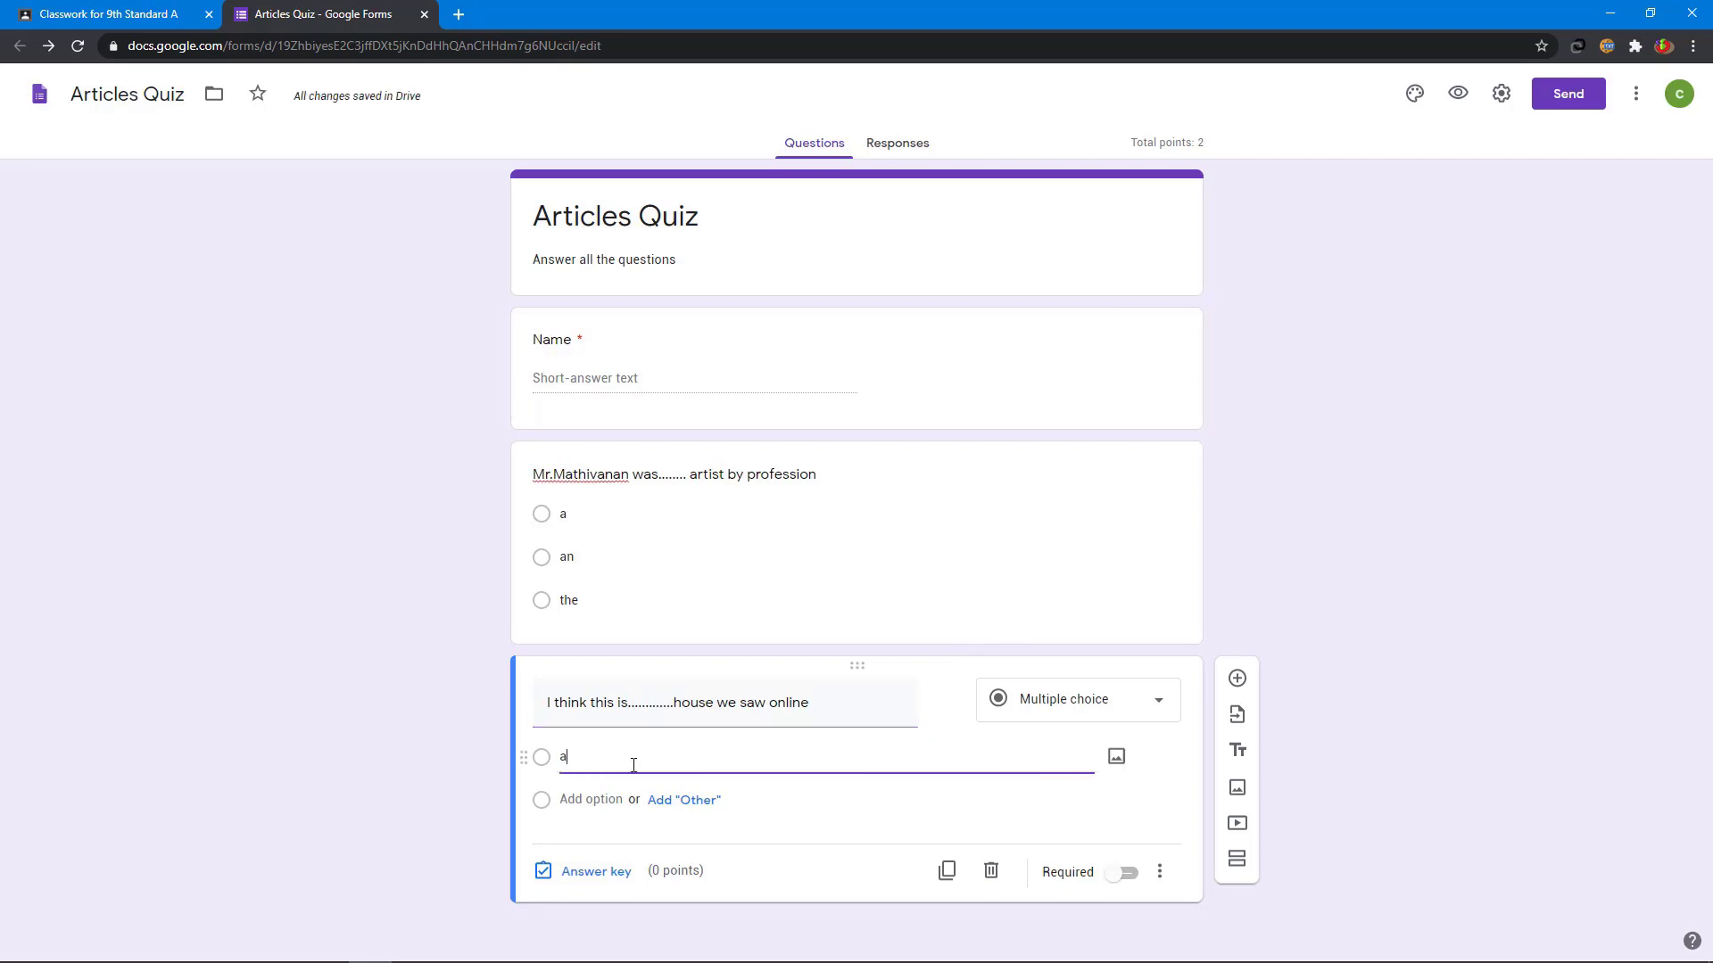
click(592, 830)
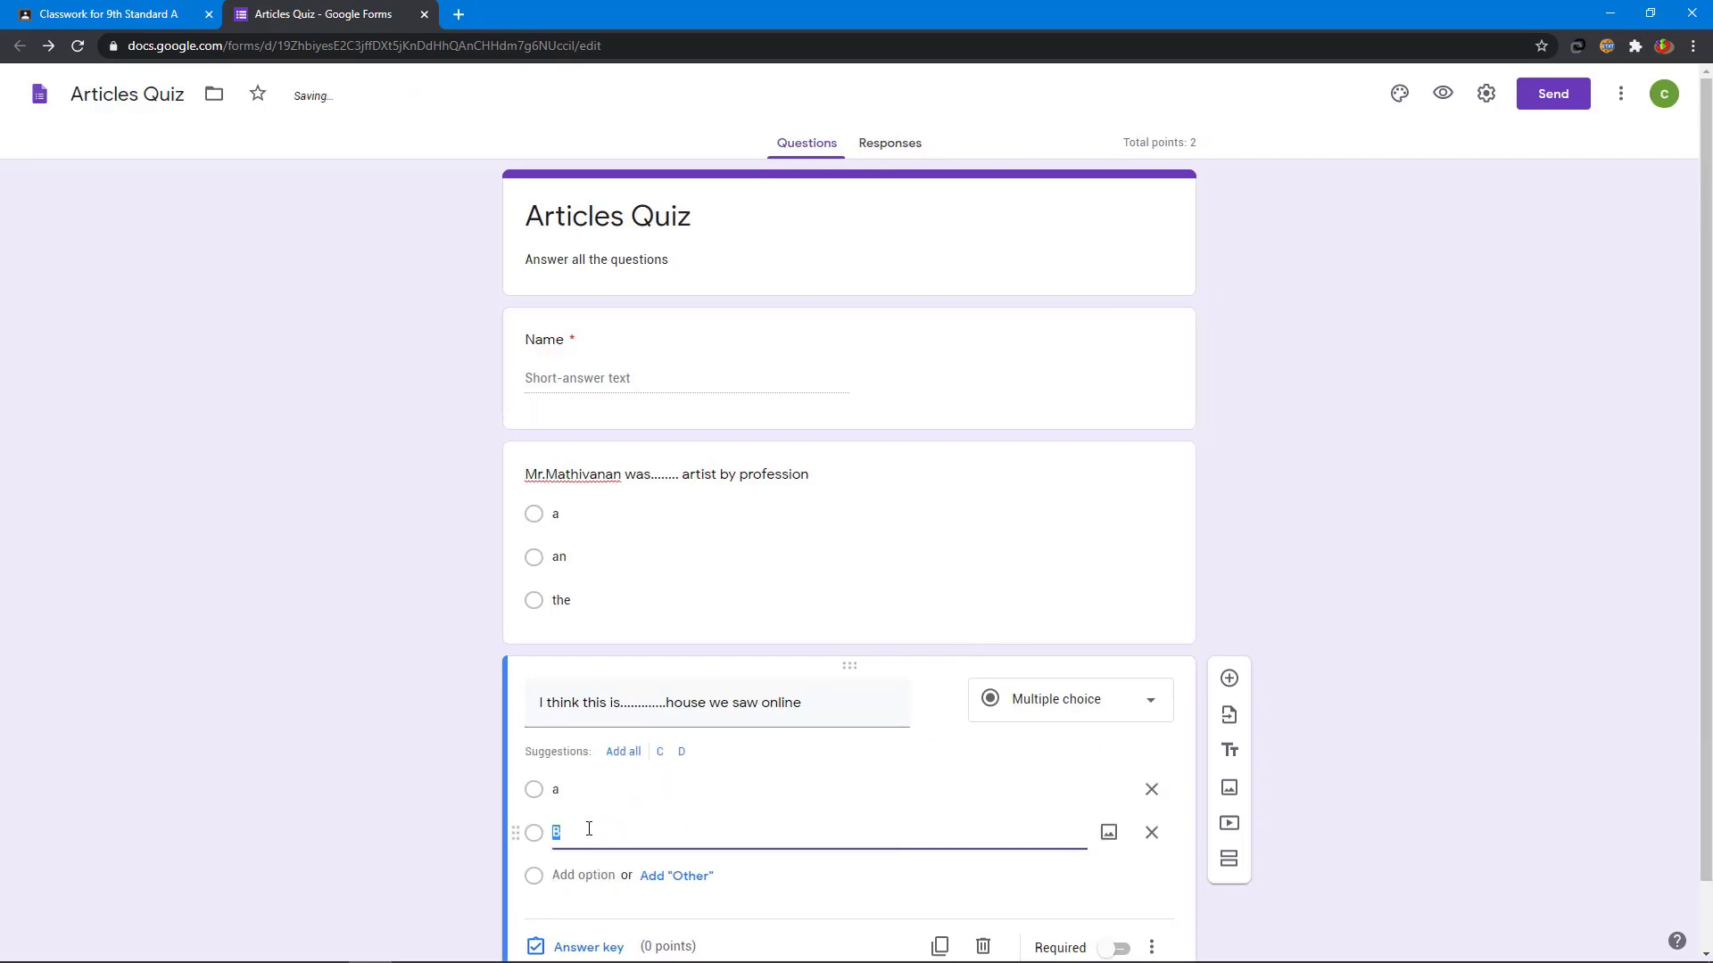
text(an)
scroll(598, 807, down, 1)
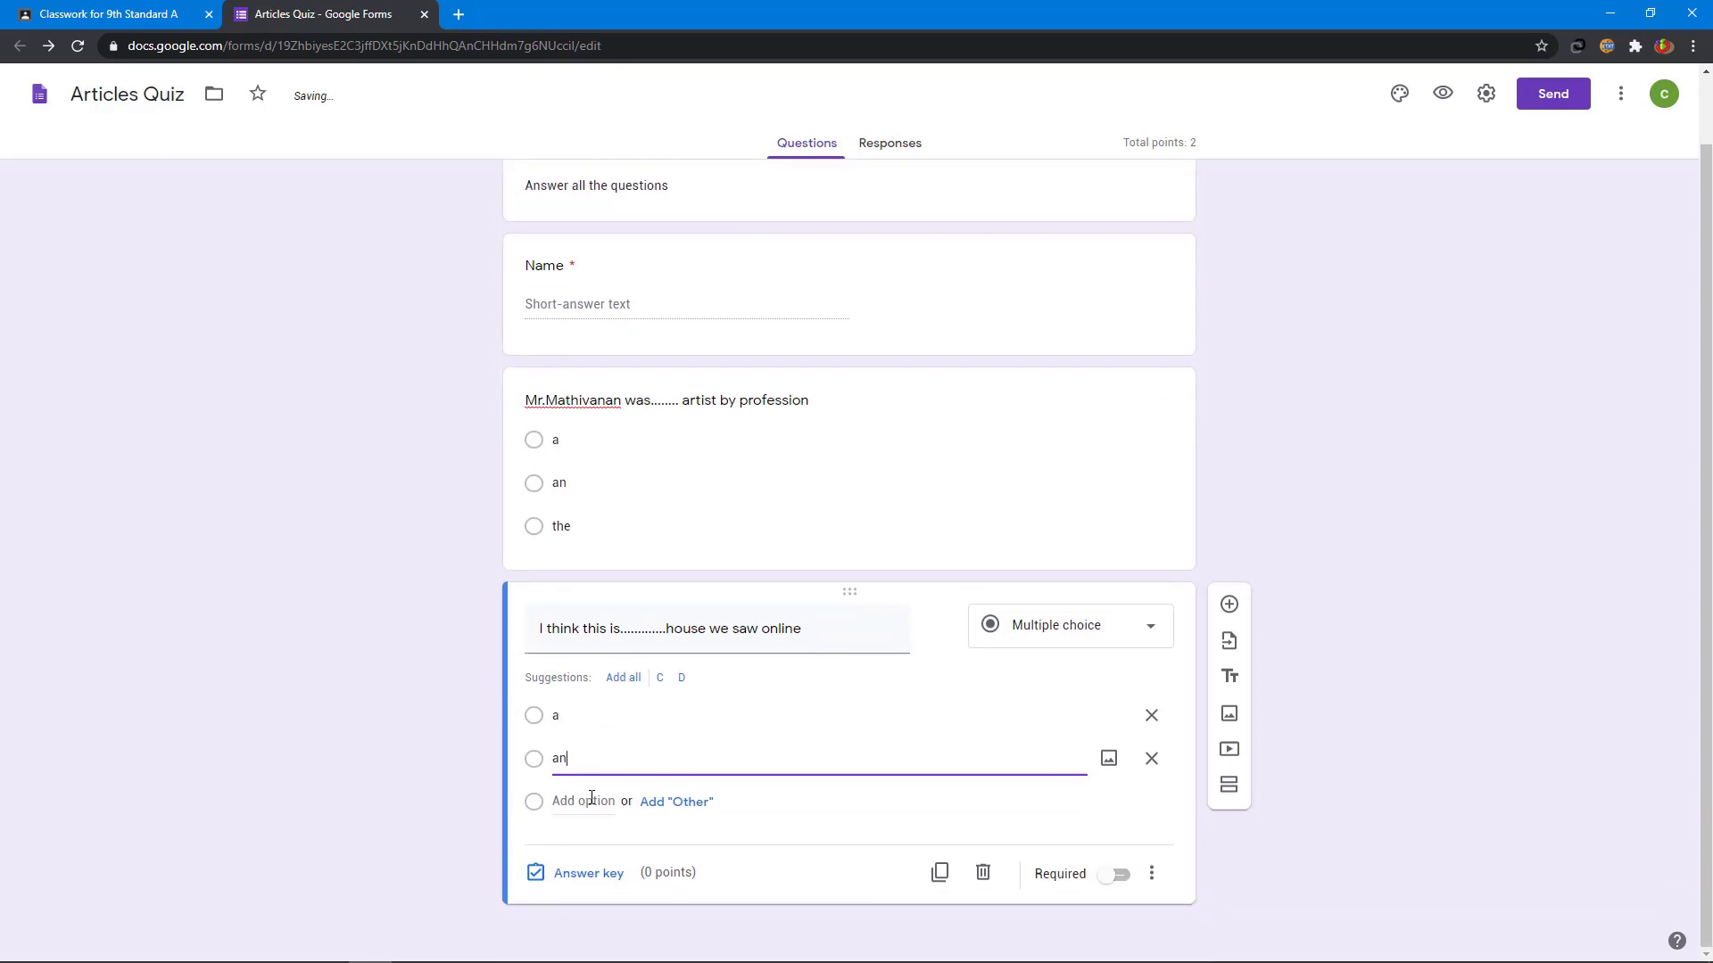
click(586, 792)
text(the)
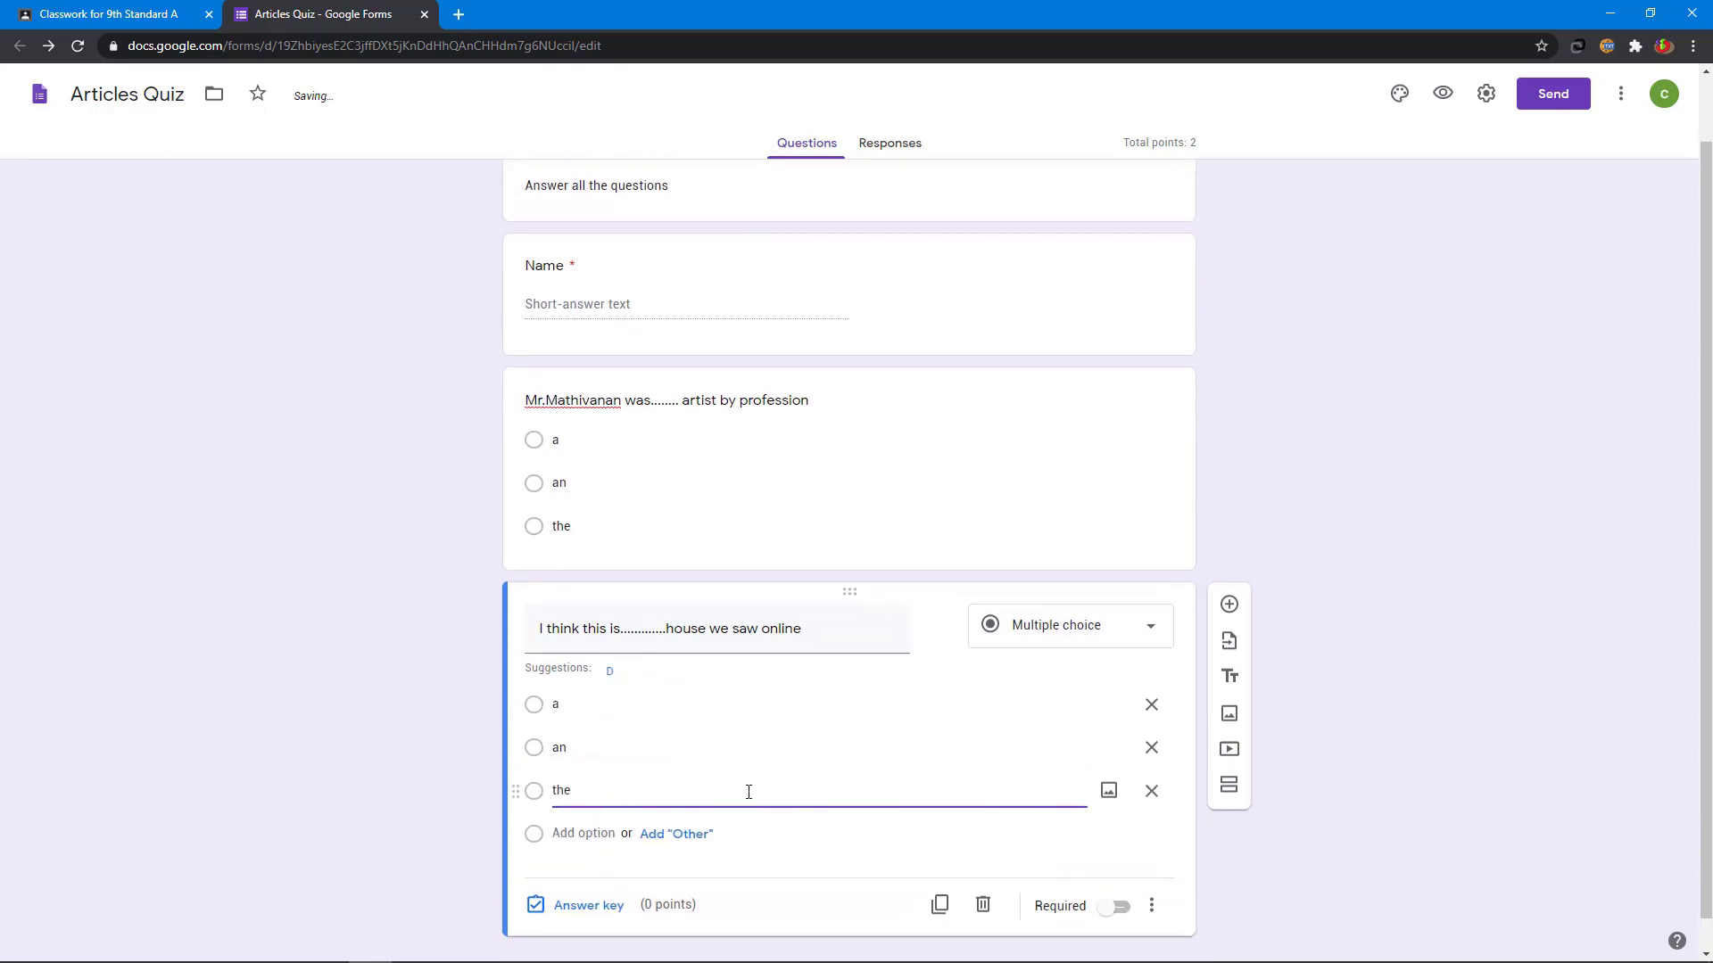
click(599, 910)
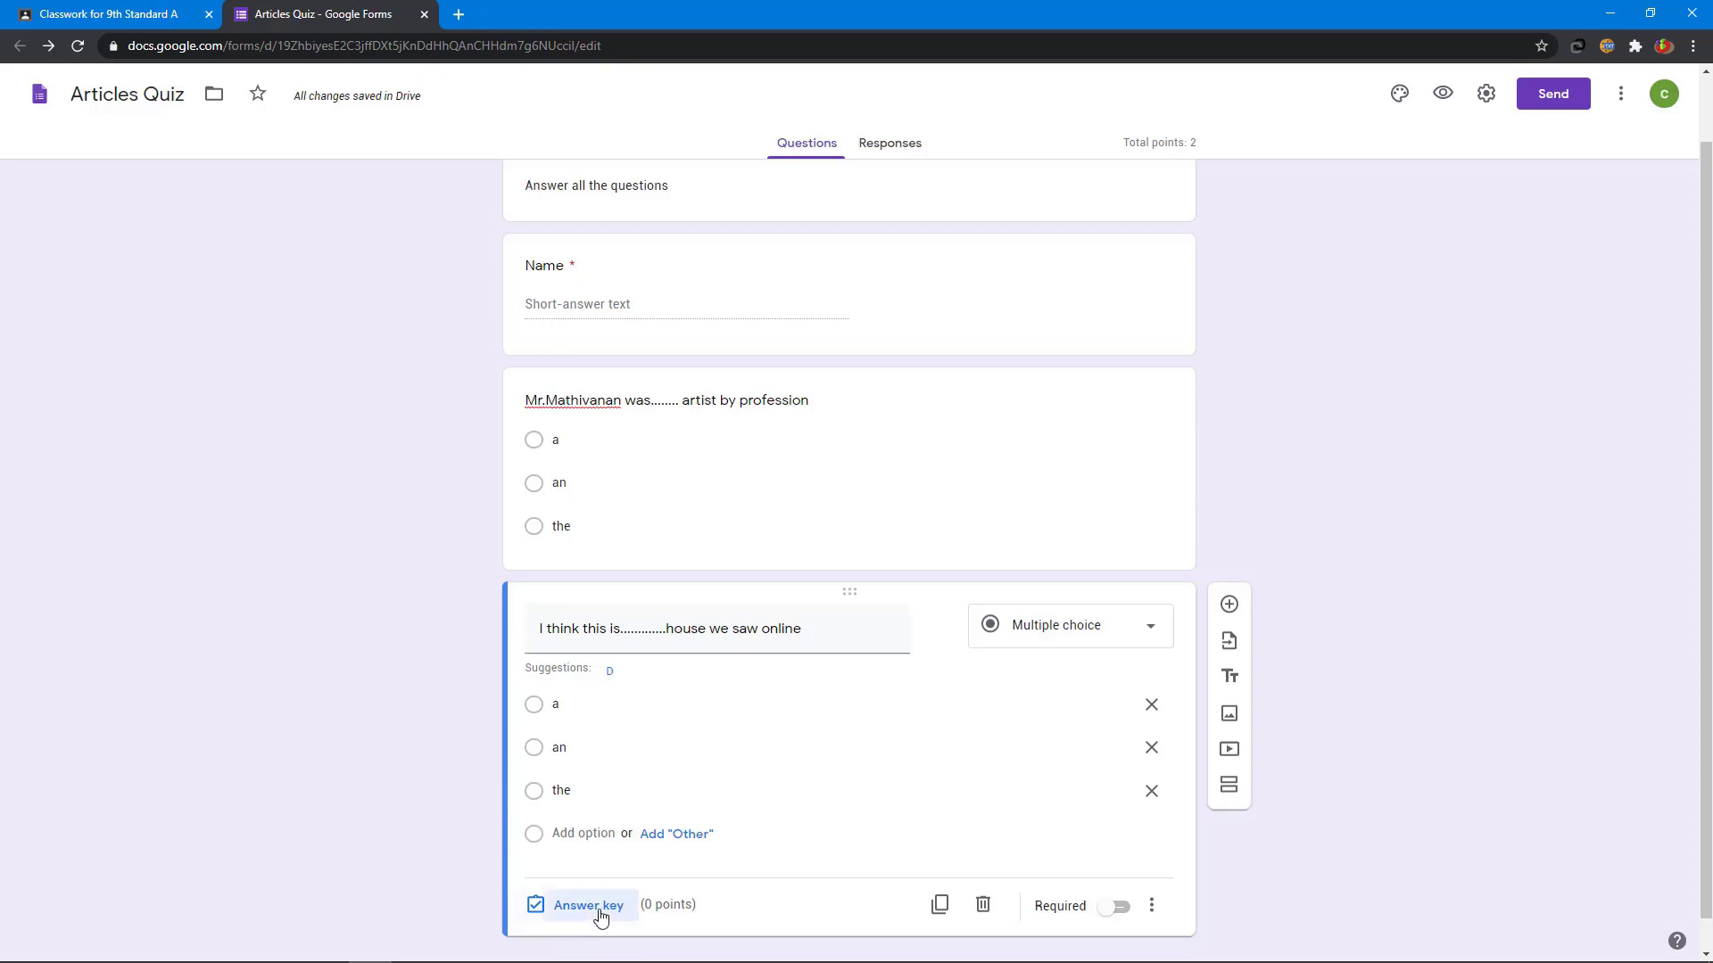
- Mark 'the' as the house question's correct answer, worth 2 points
click(544, 802)
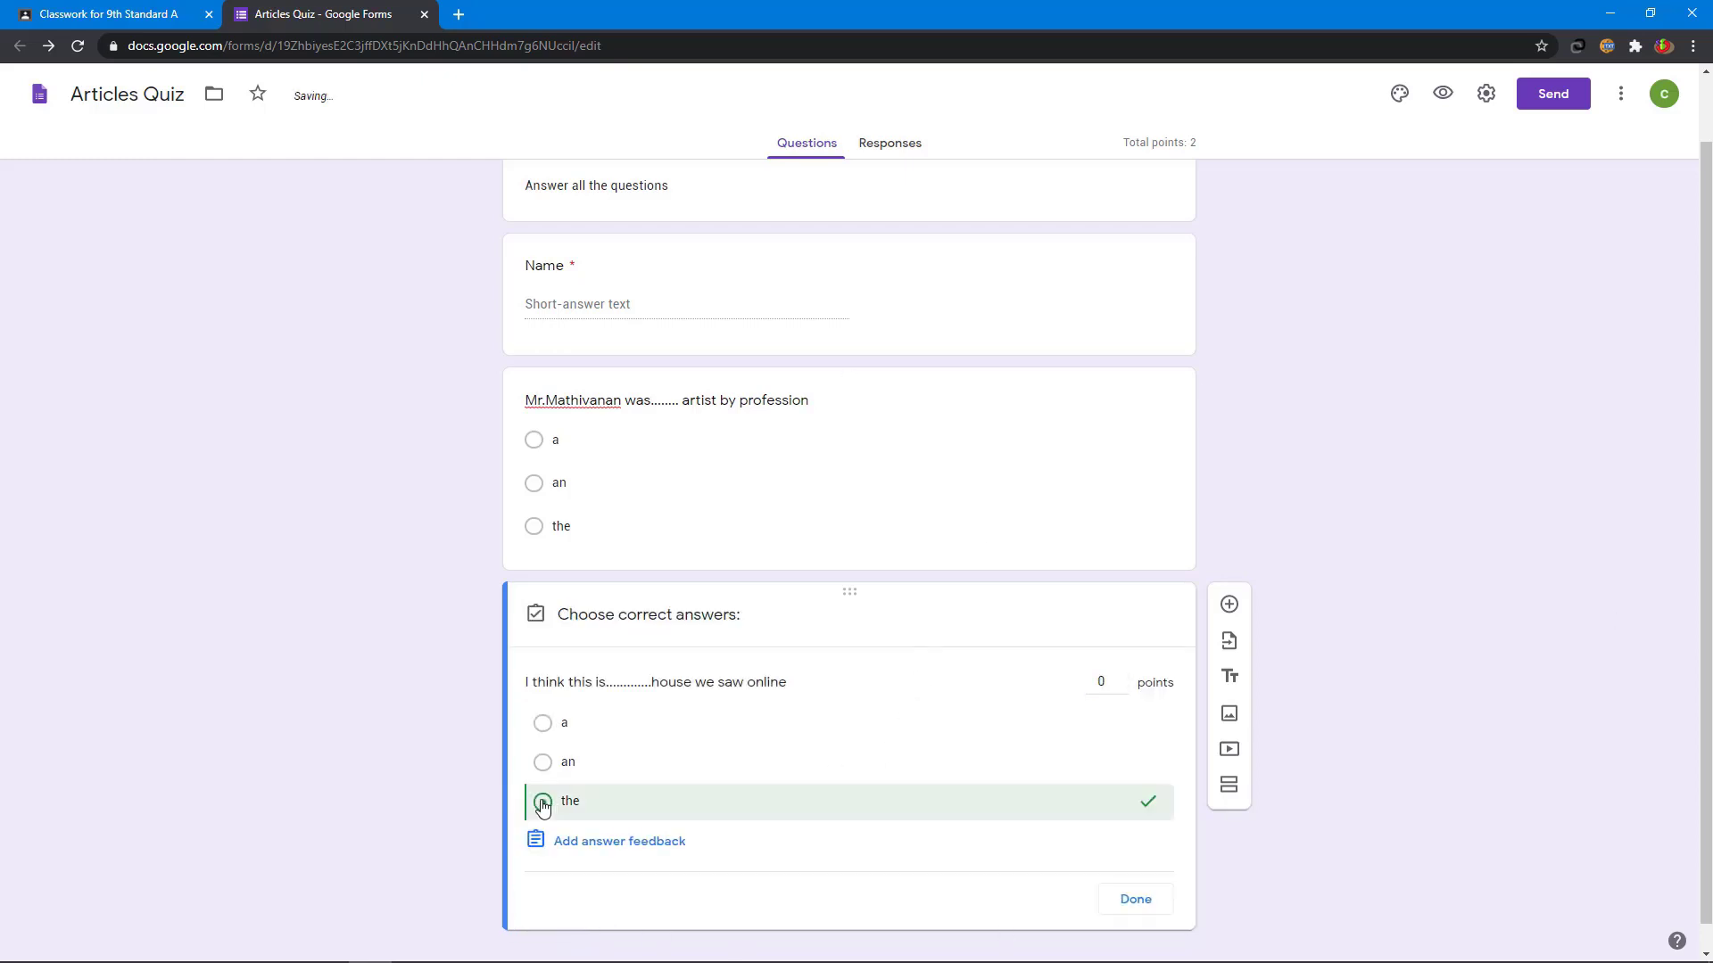
click(1125, 681)
click(1125, 681)
click(1158, 907)
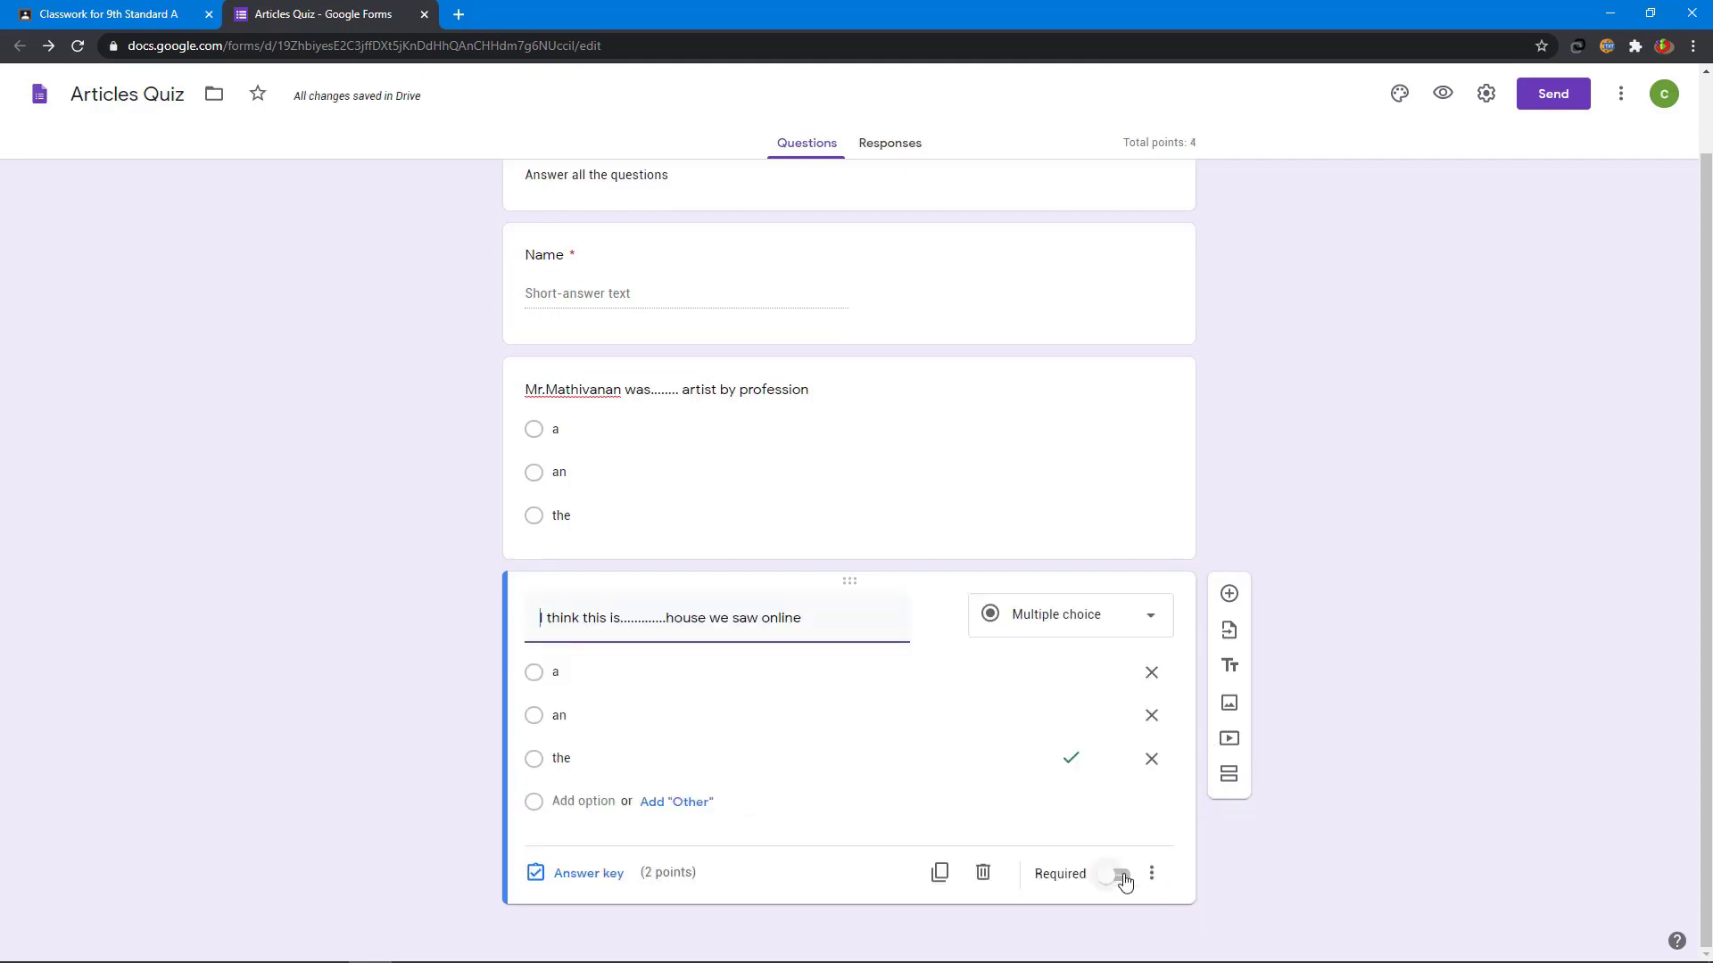
- Make both the house question and the artist question required
click(1121, 876)
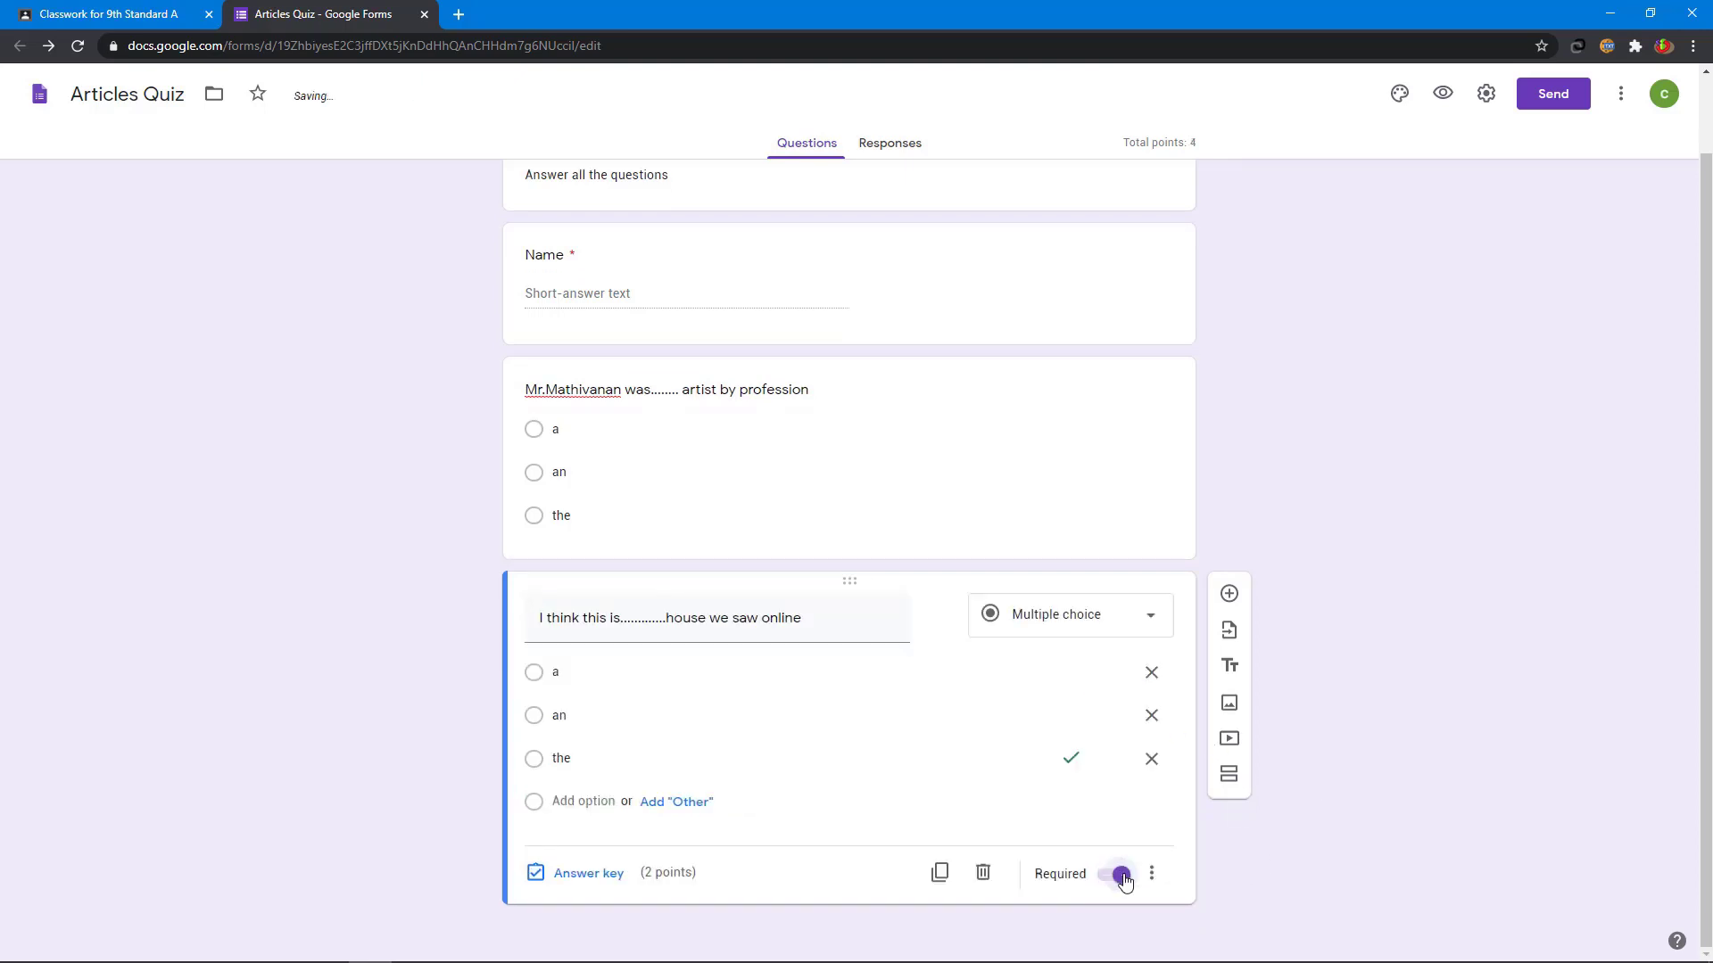
click(971, 437)
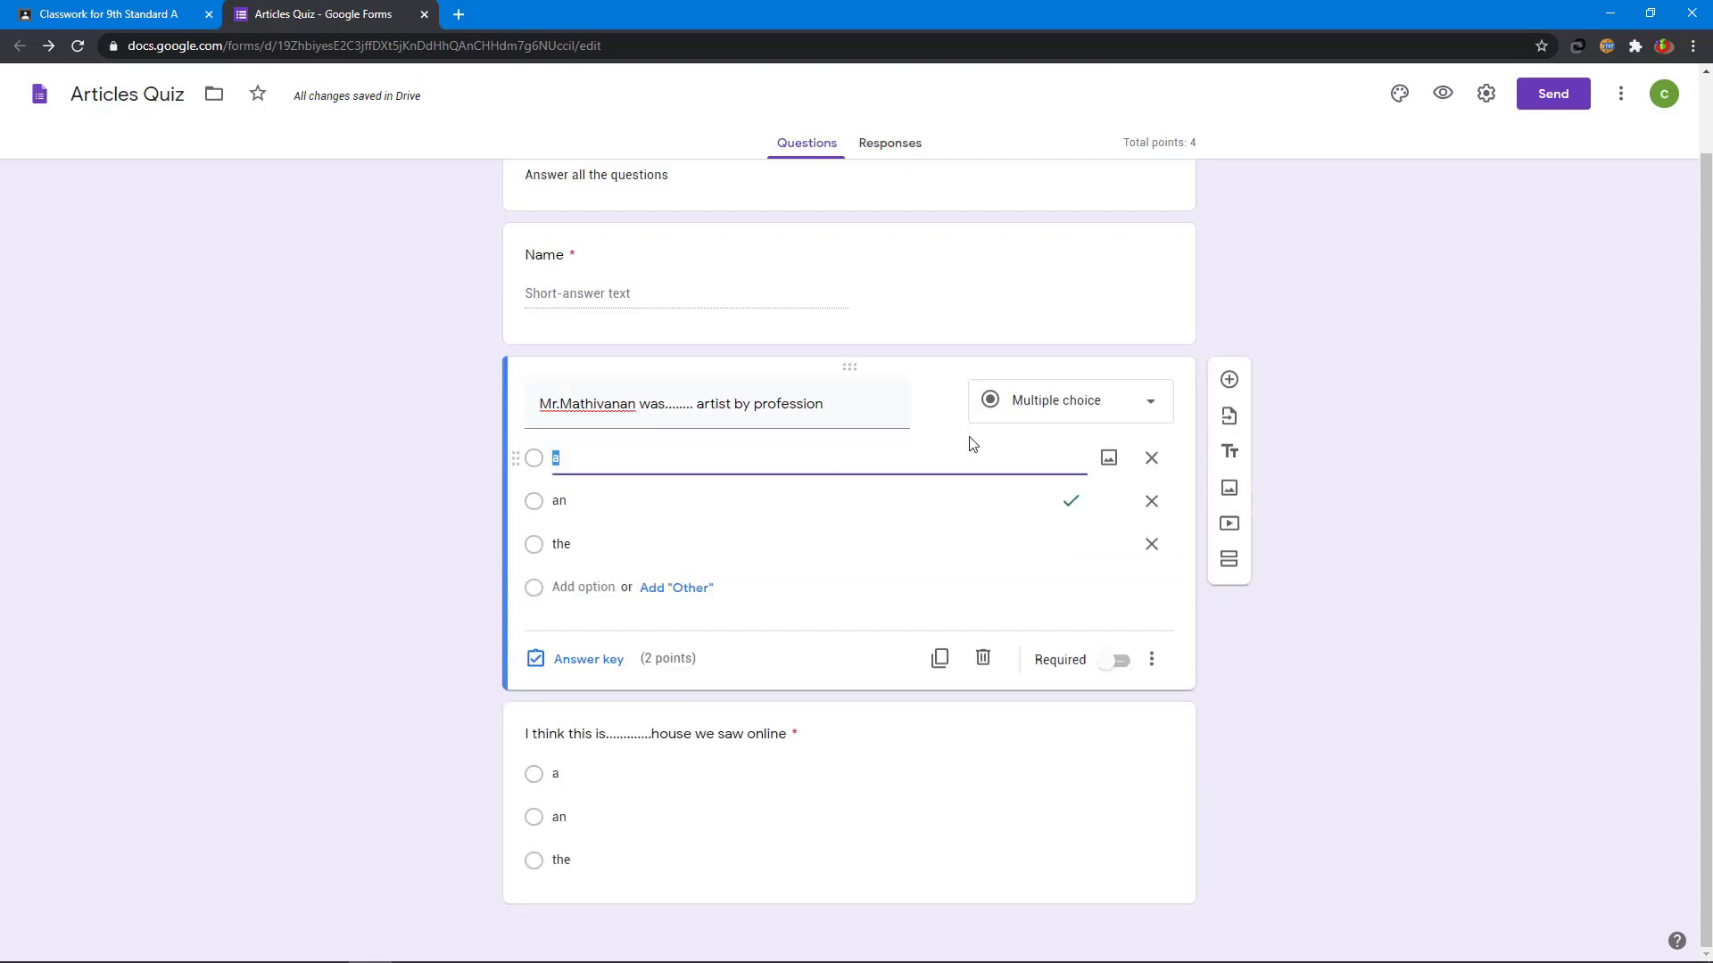
click(1120, 662)
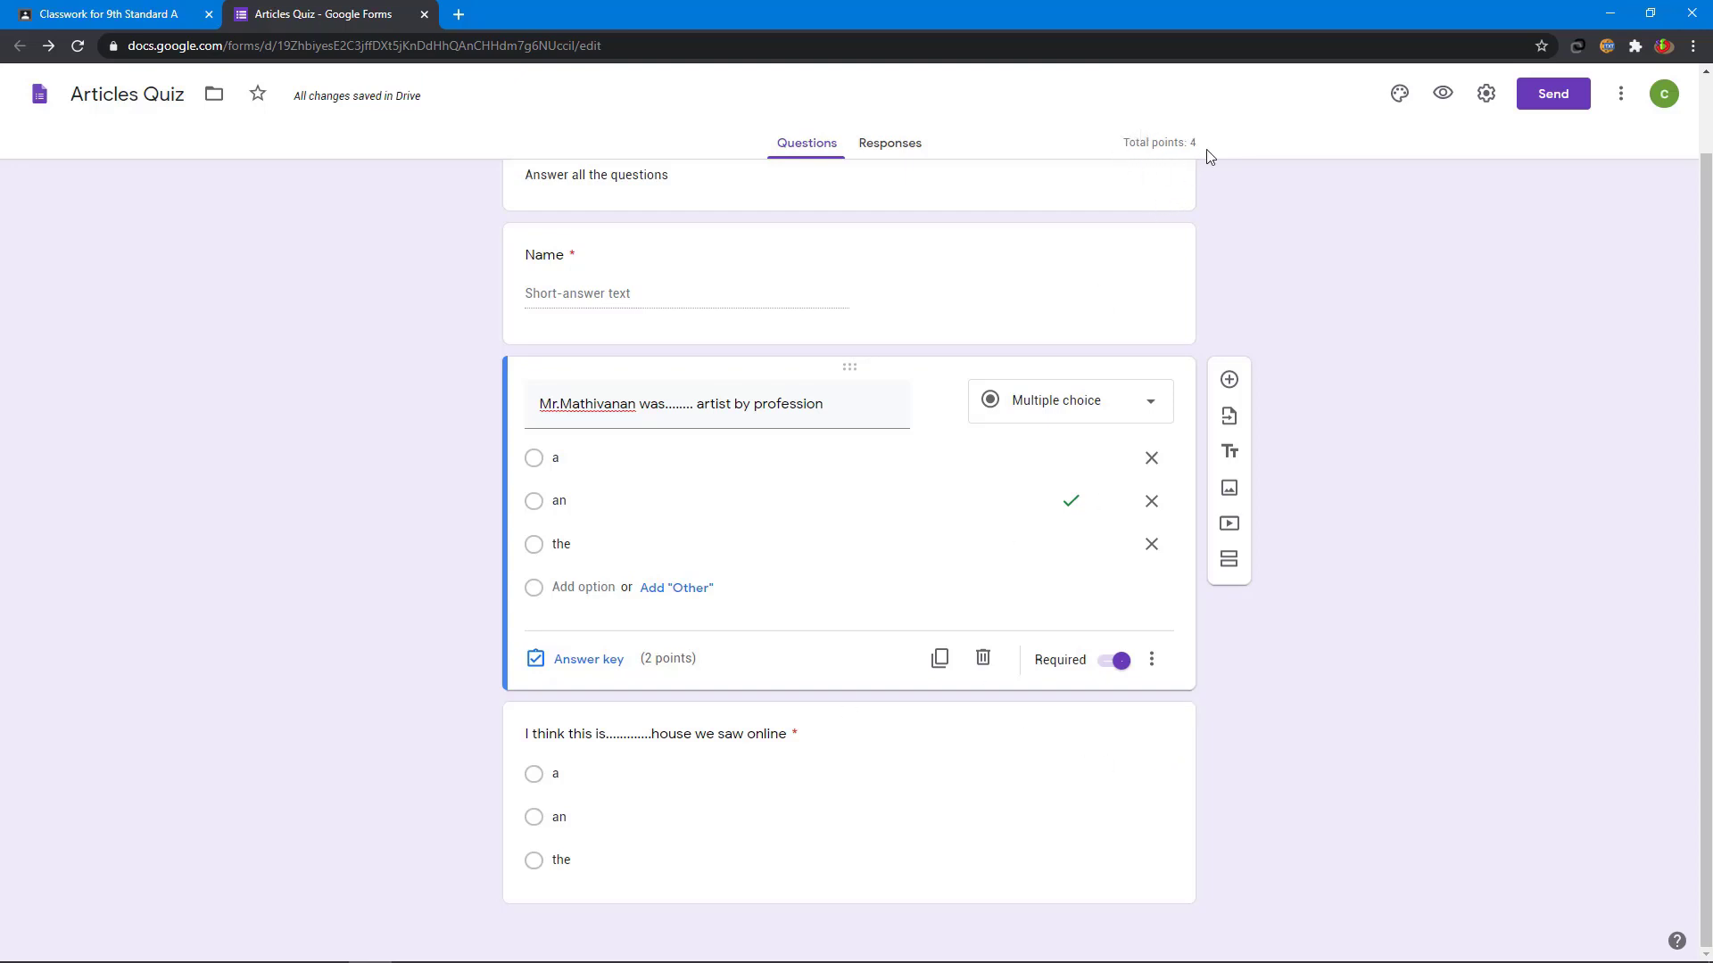
- Link responses to a new Articles Quiz (Responses) spreadsheet, then close the Sheets and Forms tabs
click(895, 151)
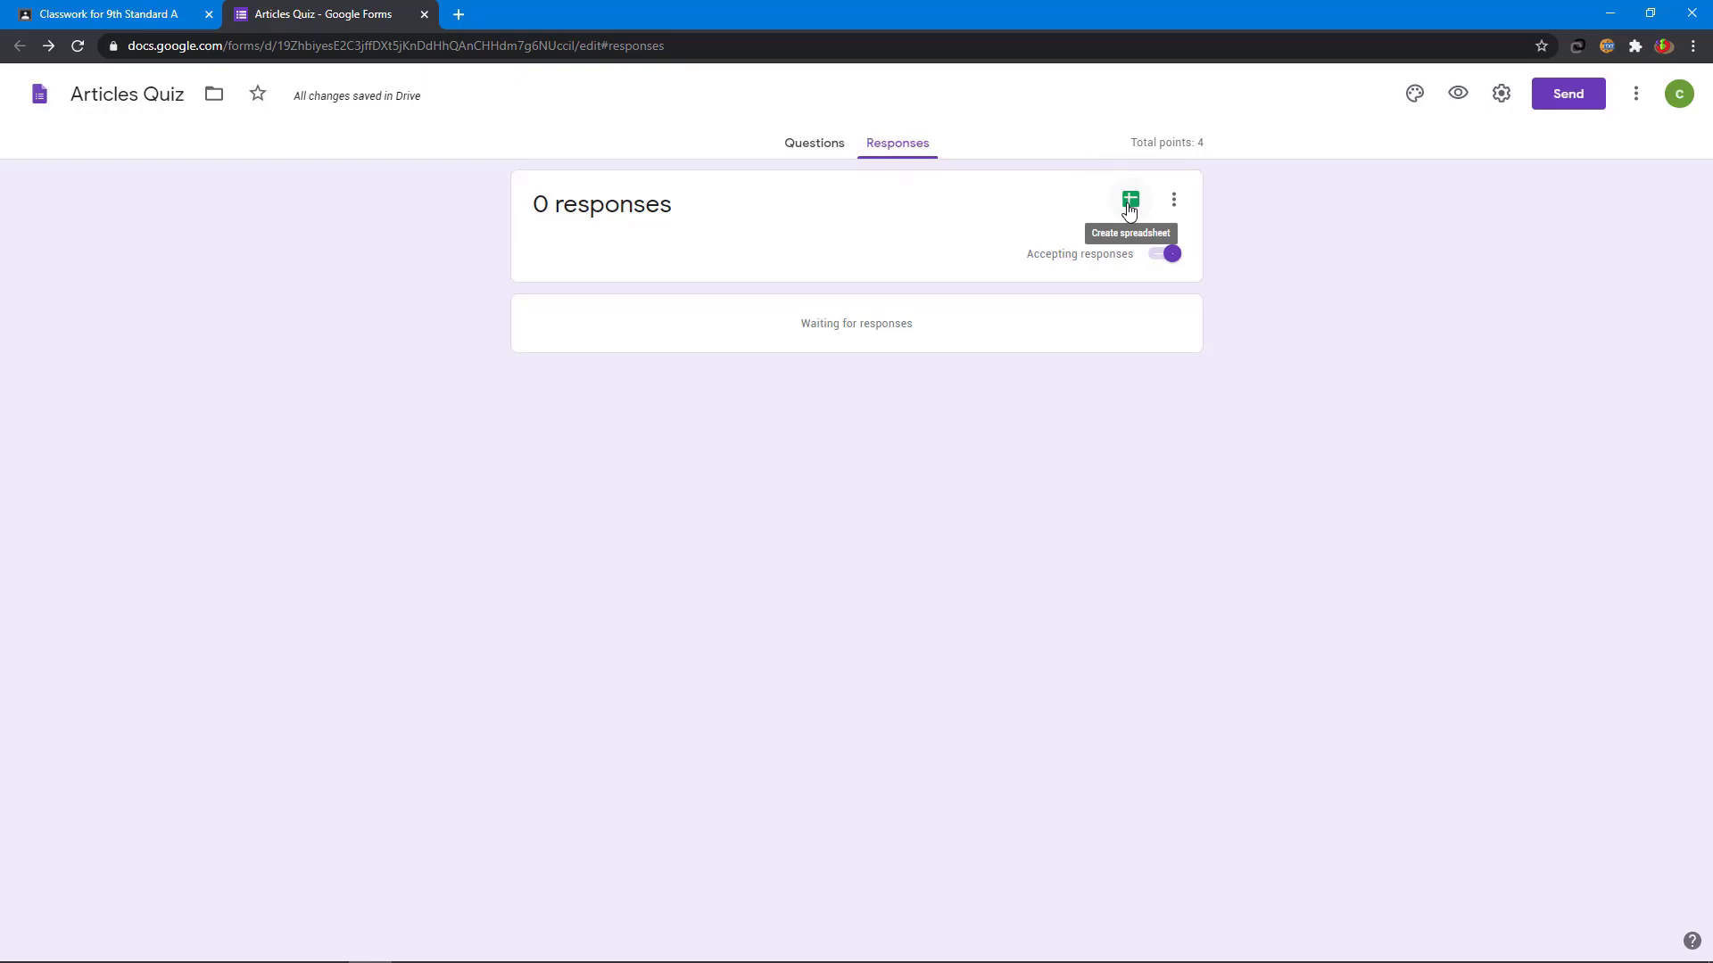
click(1130, 203)
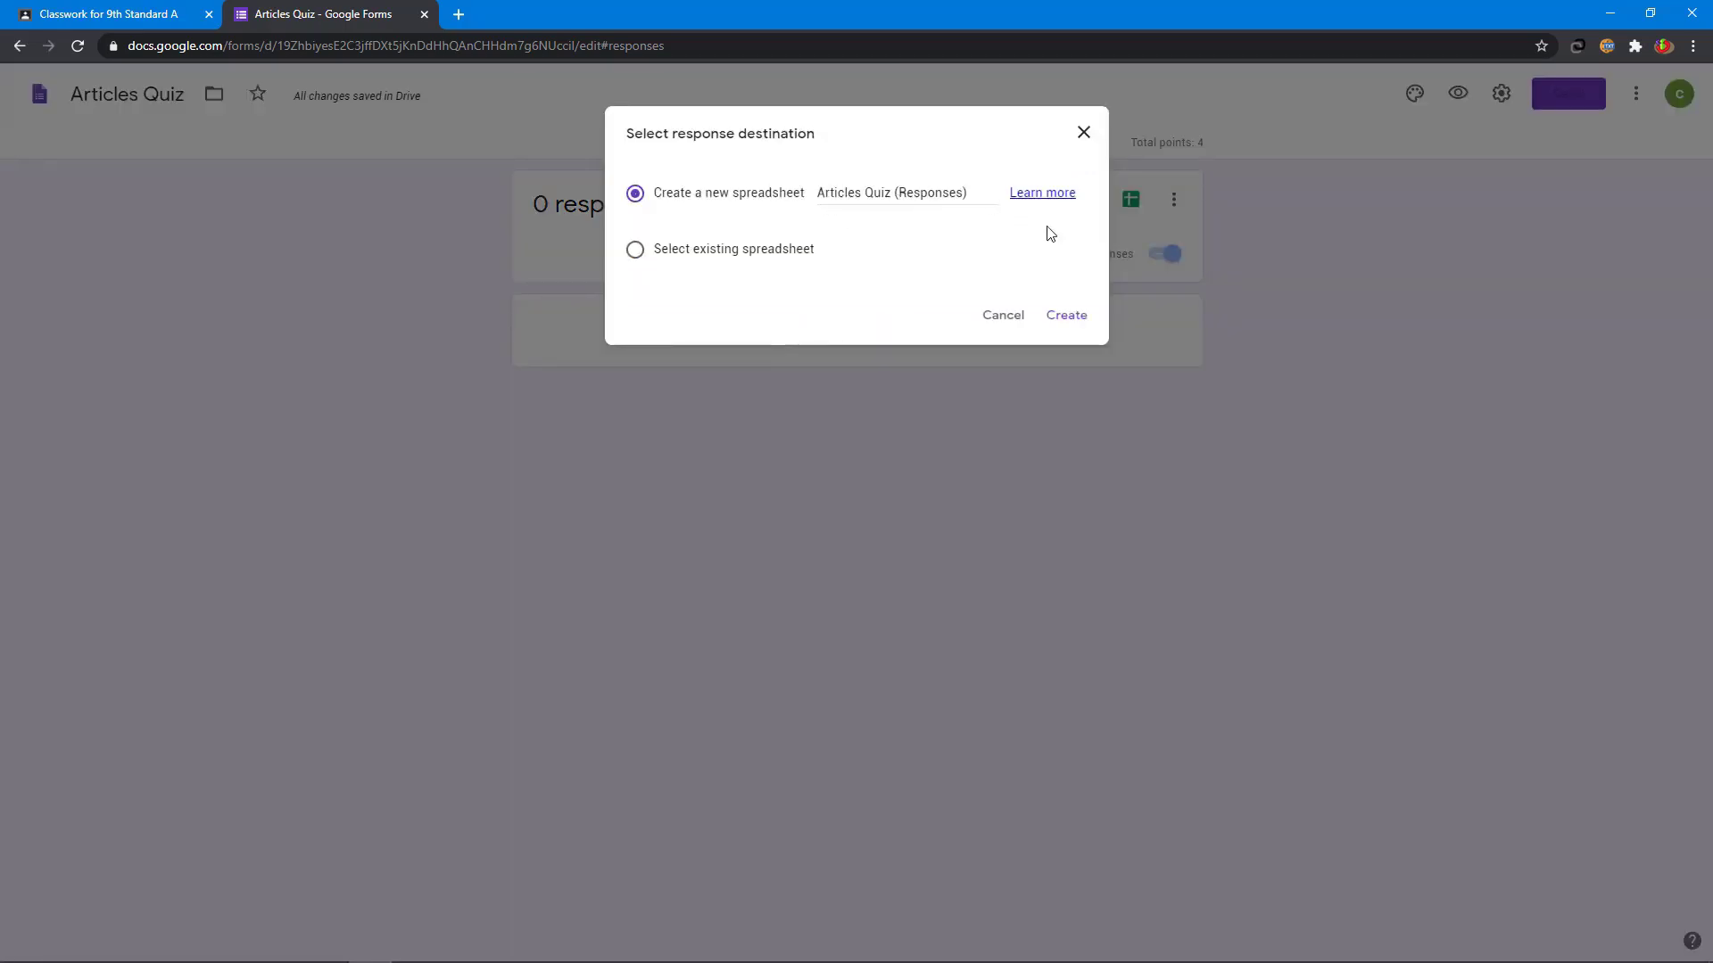
click(1061, 322)
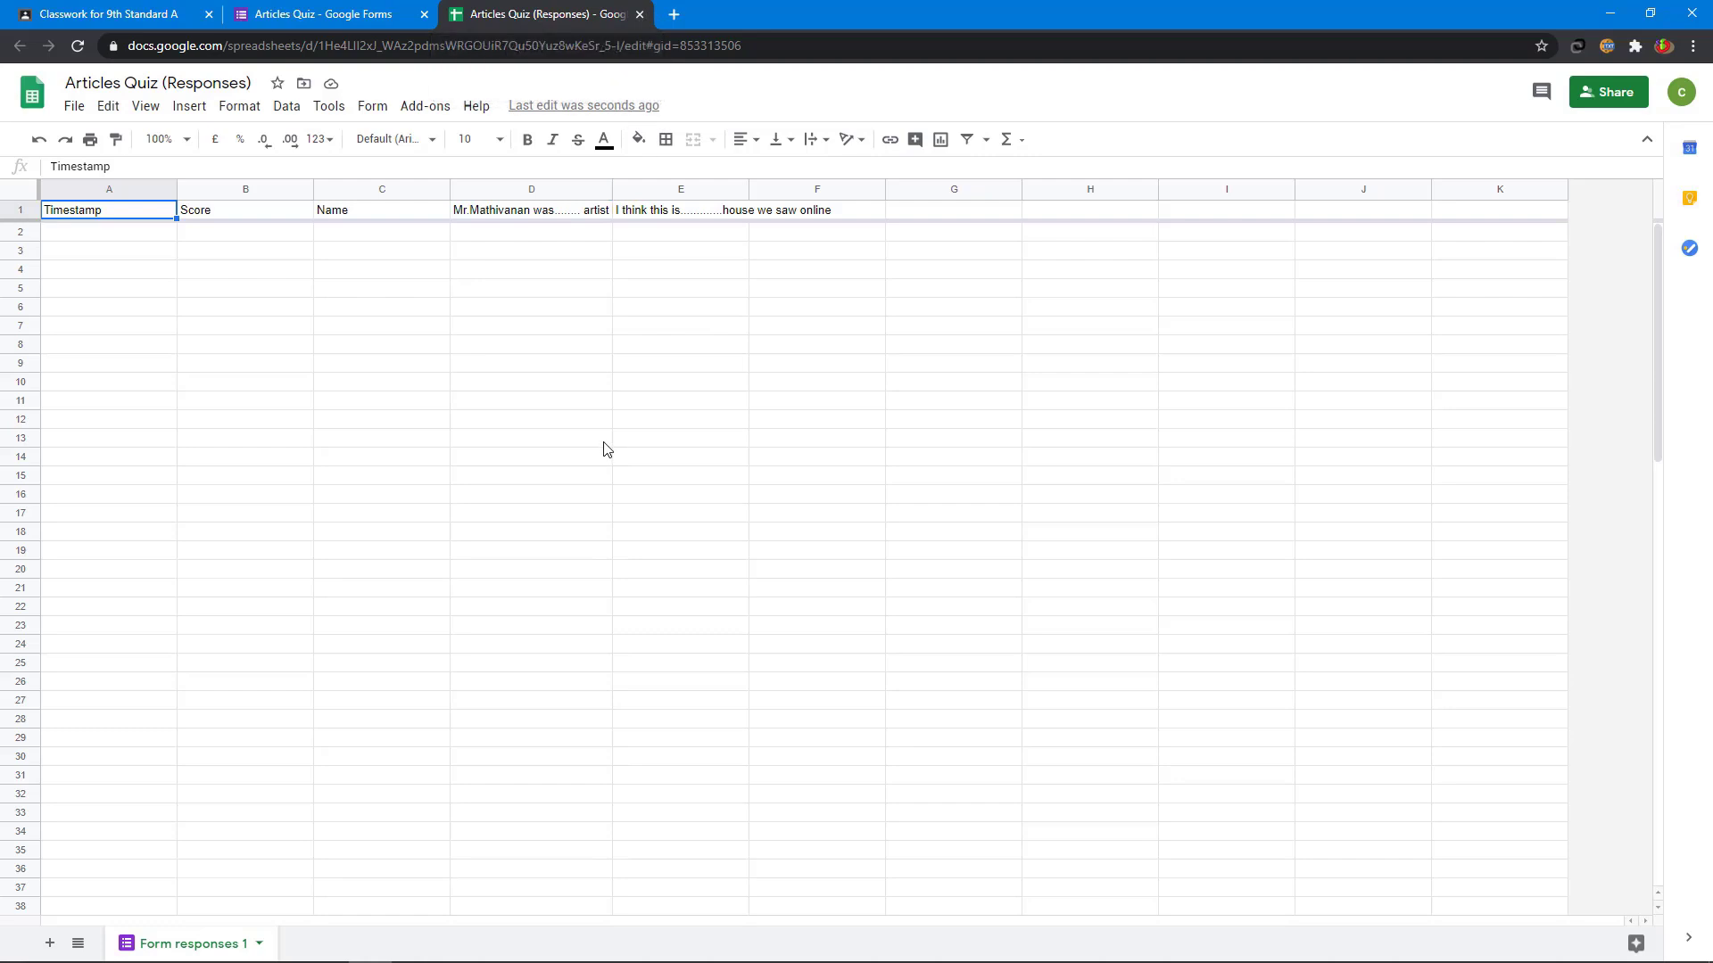
click(640, 14)
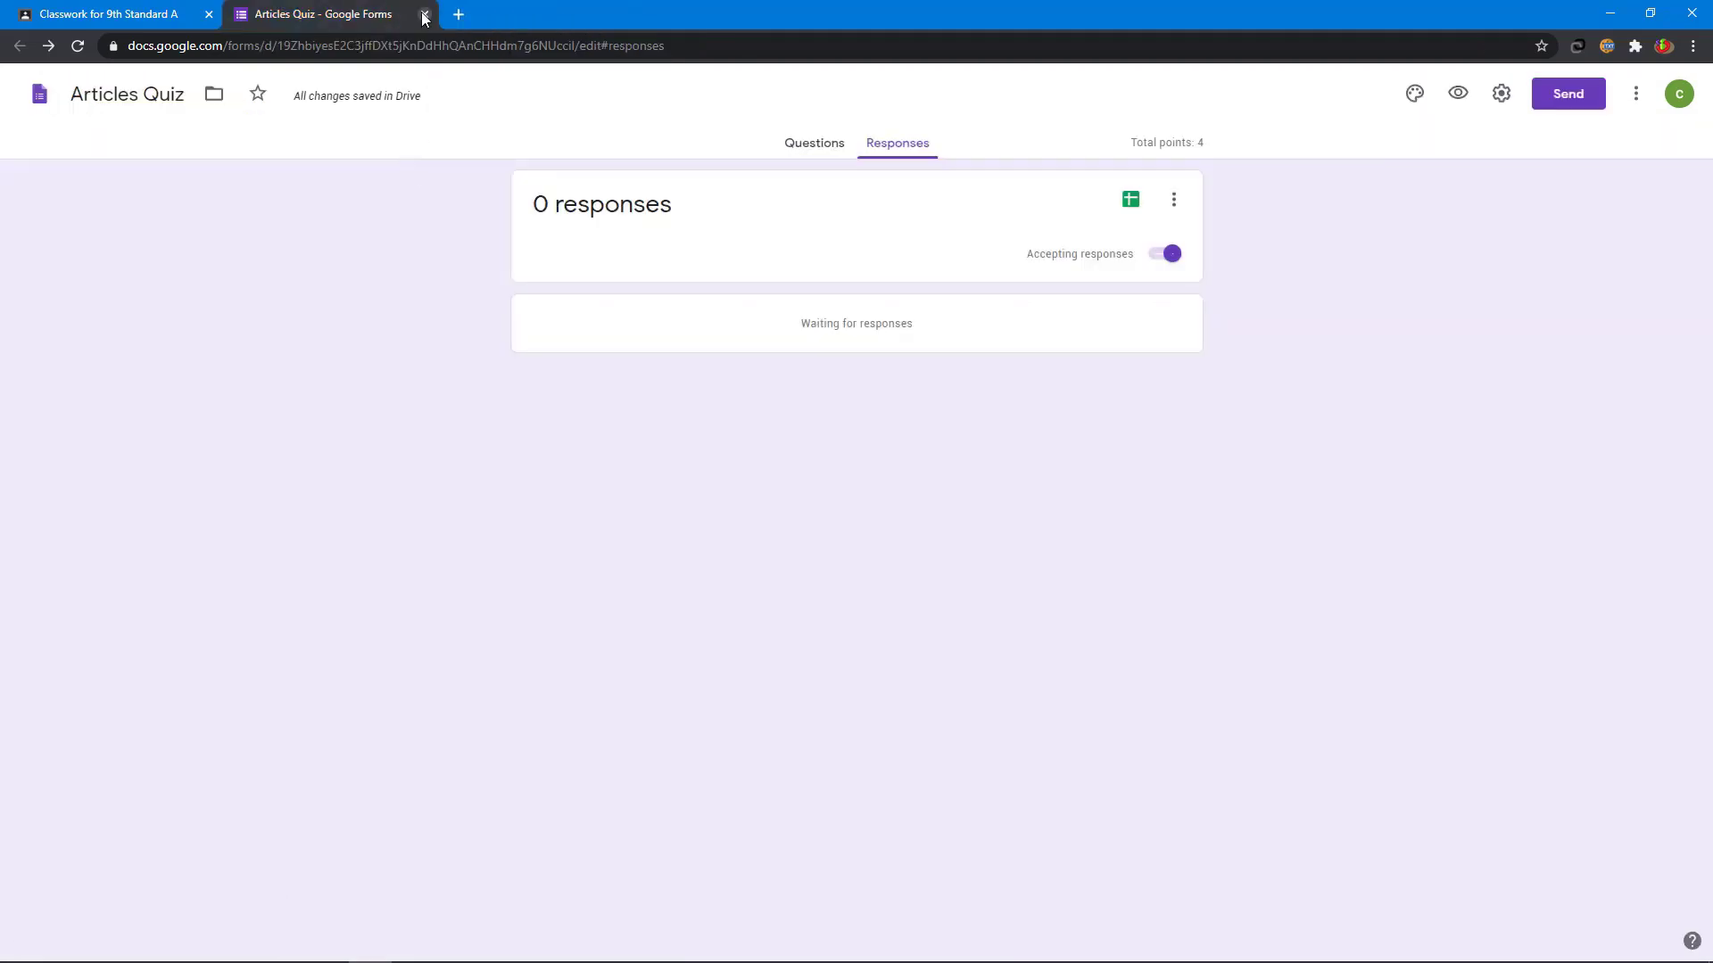
click(423, 14)
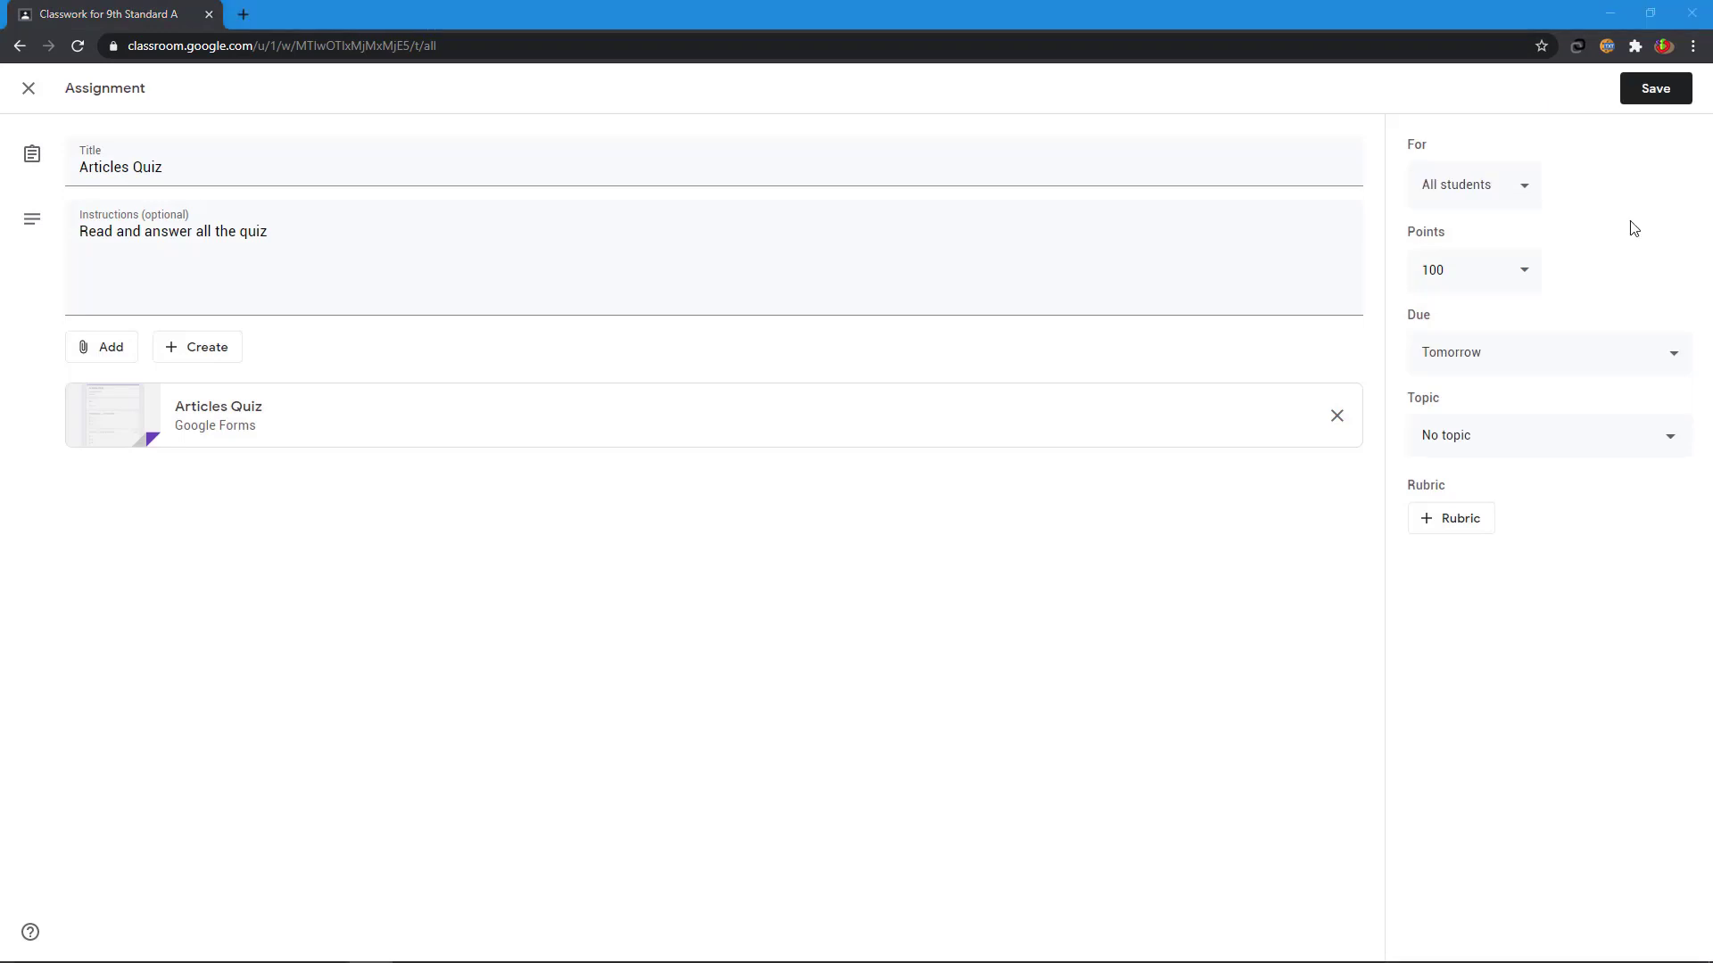
- Attach the Articles Quiz form from Google Drive to a new assignment
click(96, 353)
click(150, 394)
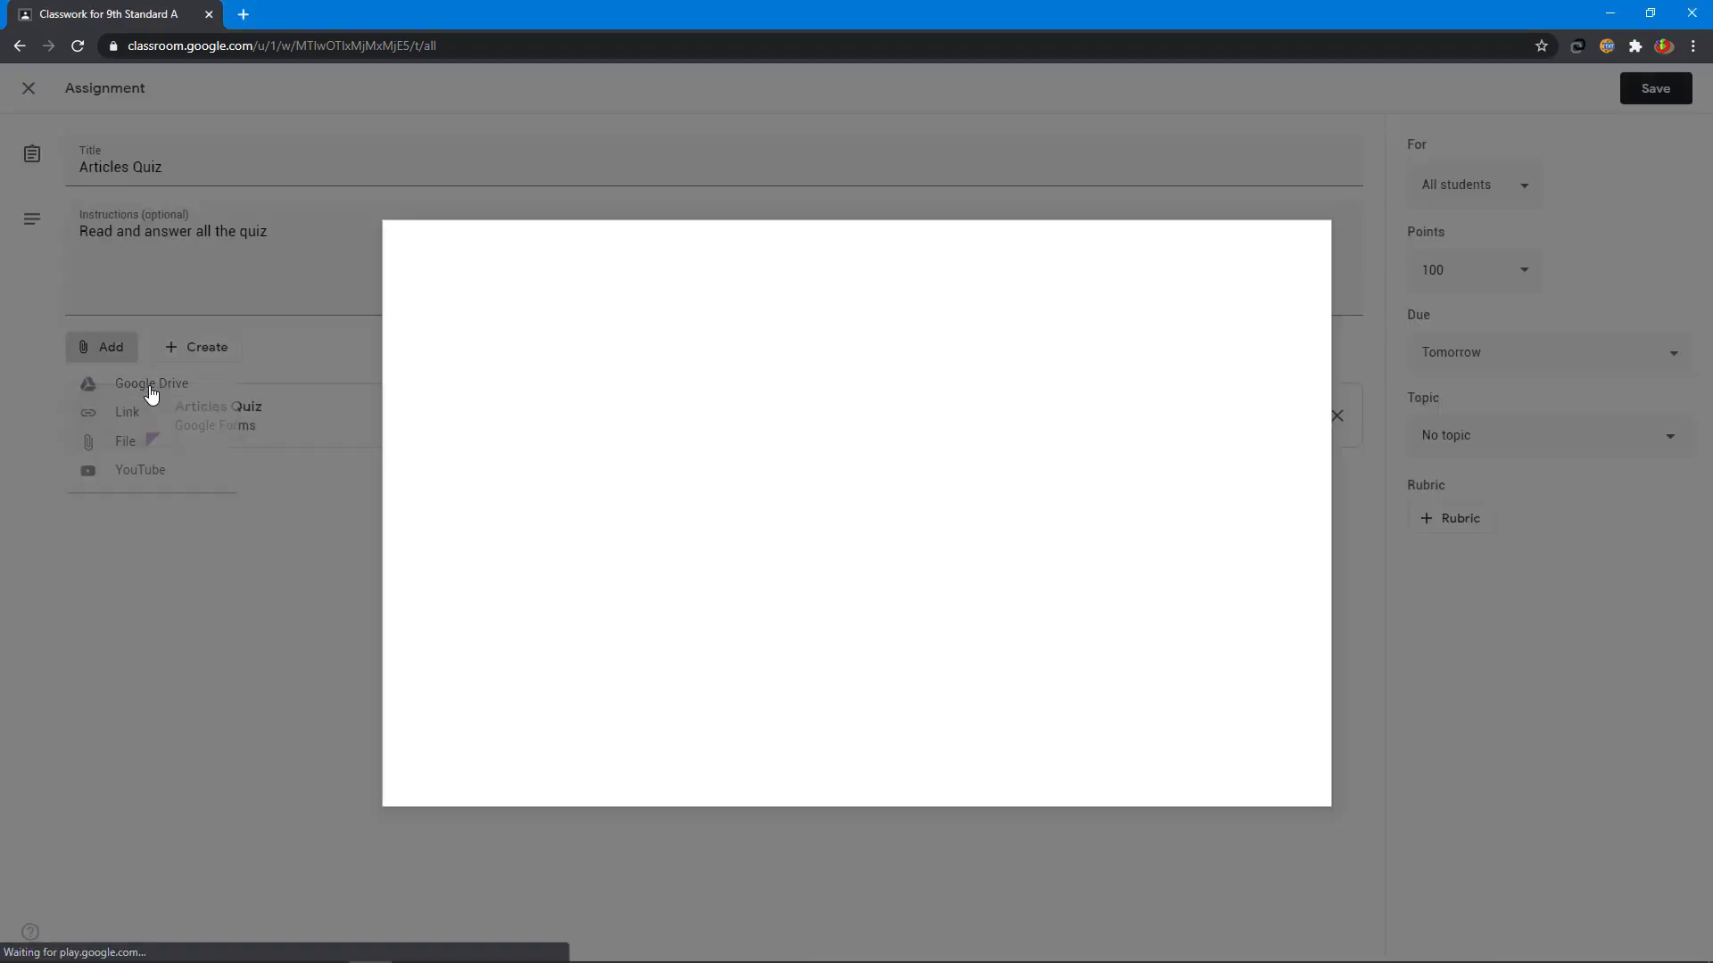
click(687, 575)
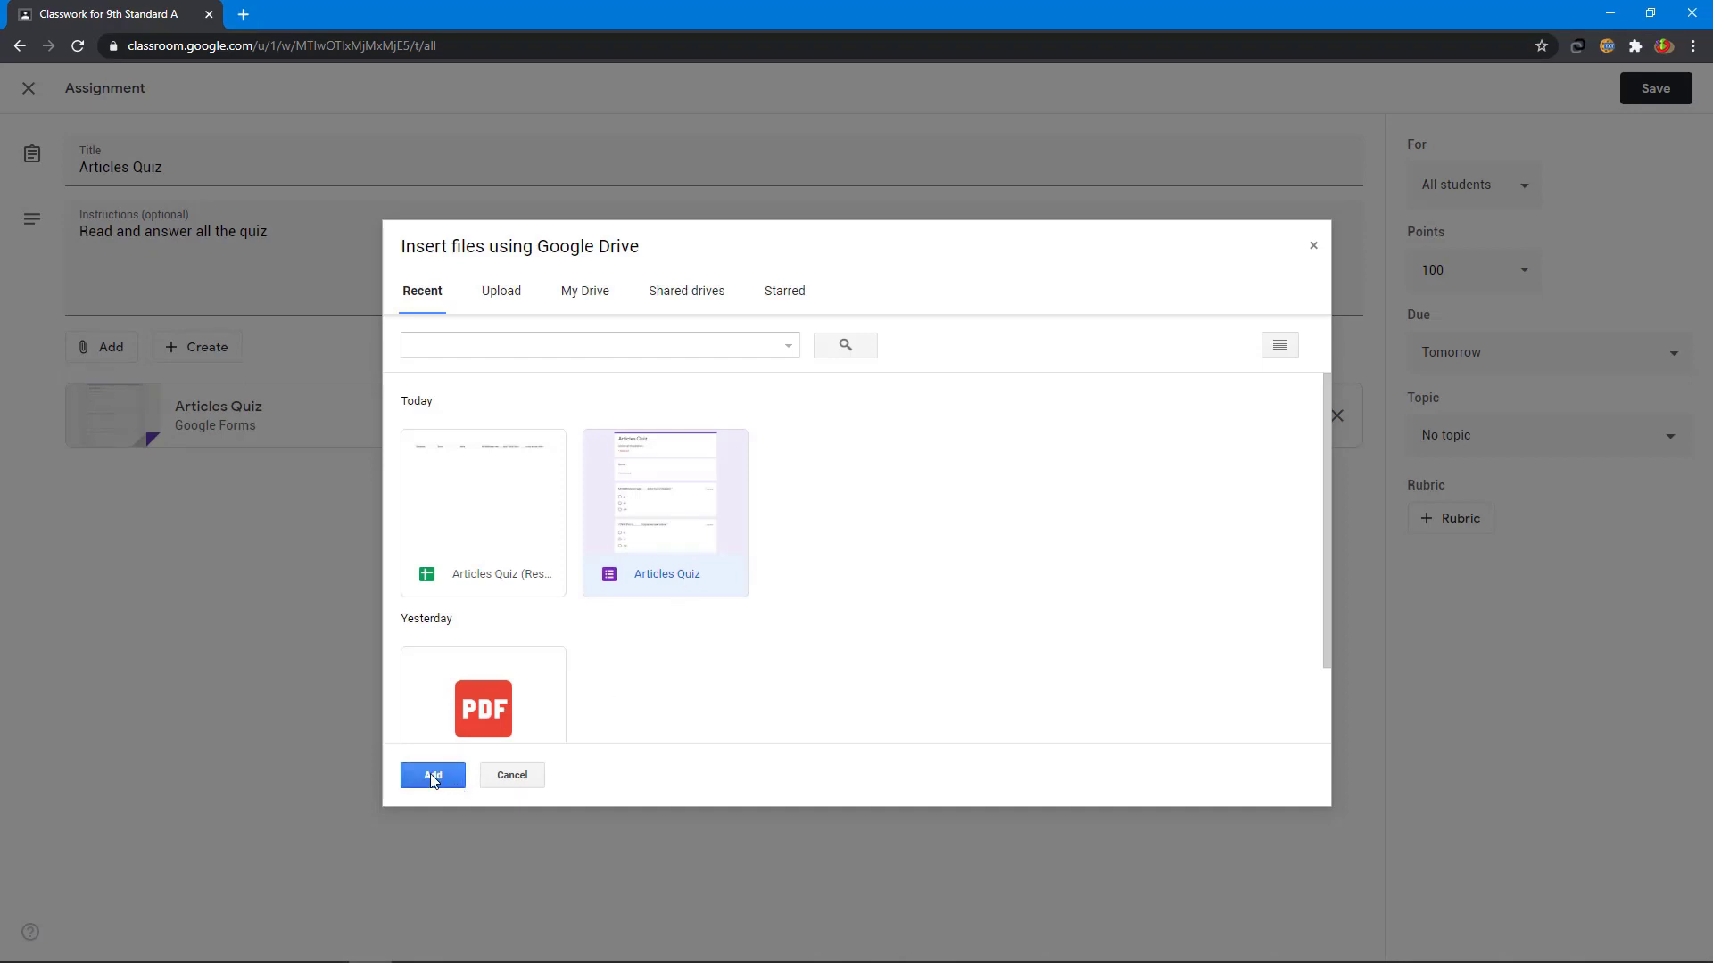
click(539, 775)
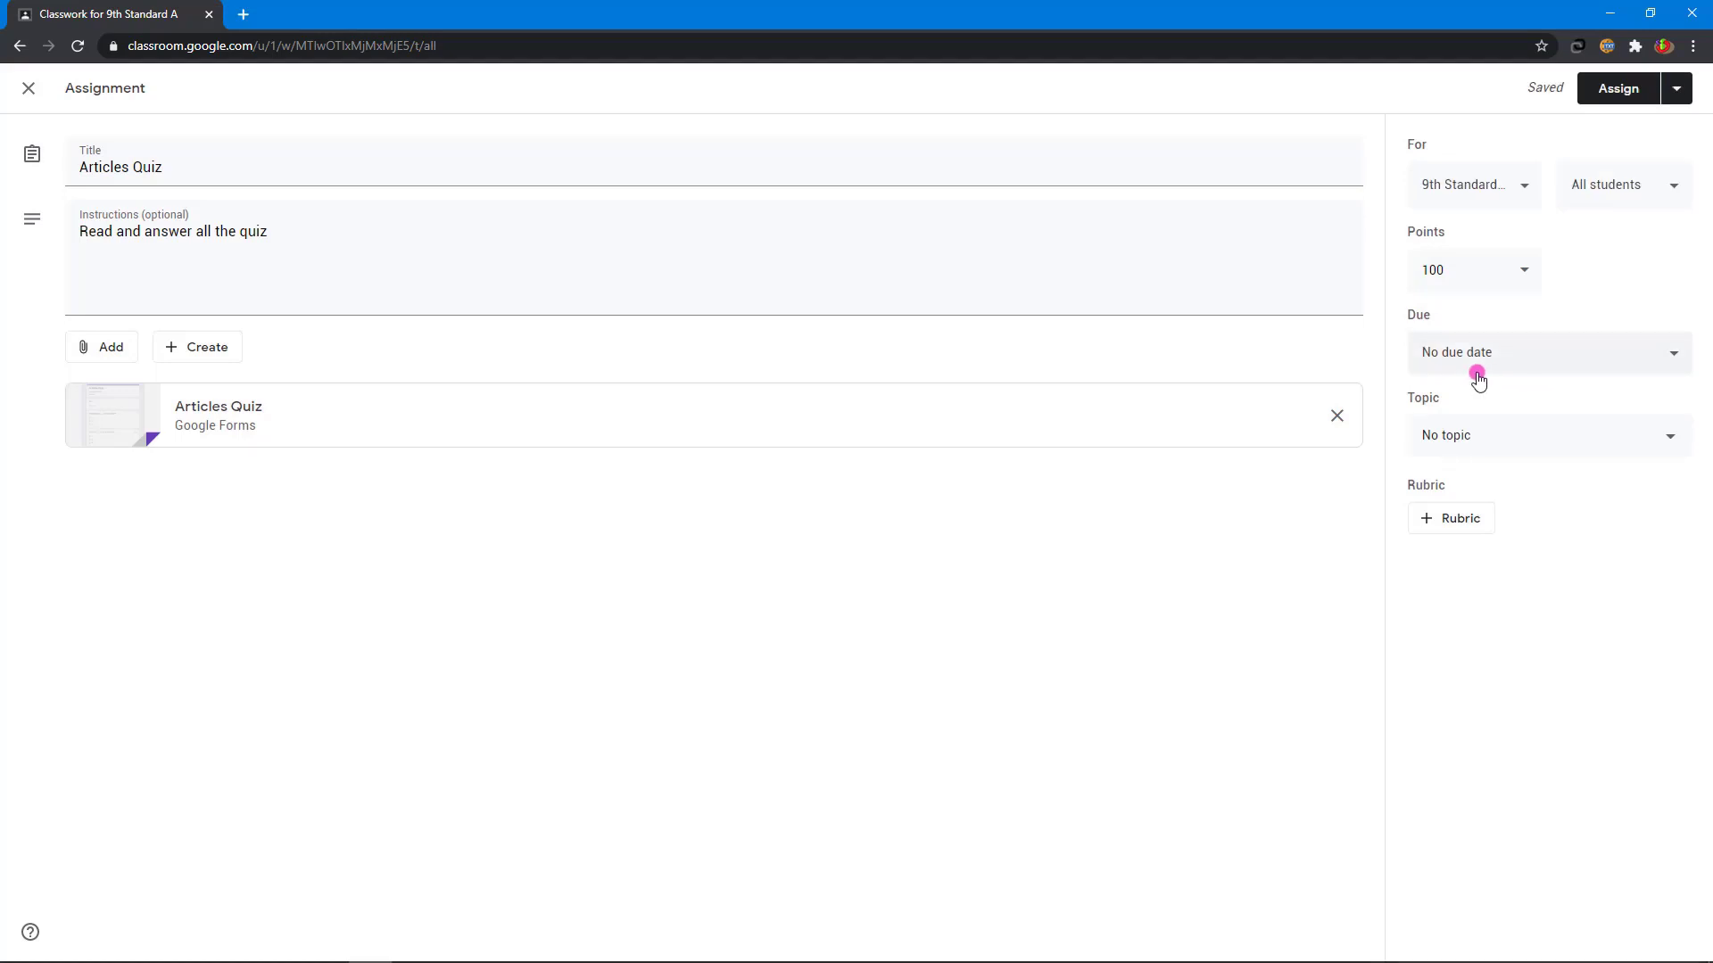
- Assign it to all students of 9th Standard A for 100 points, due tomorrow
click(1464, 194)
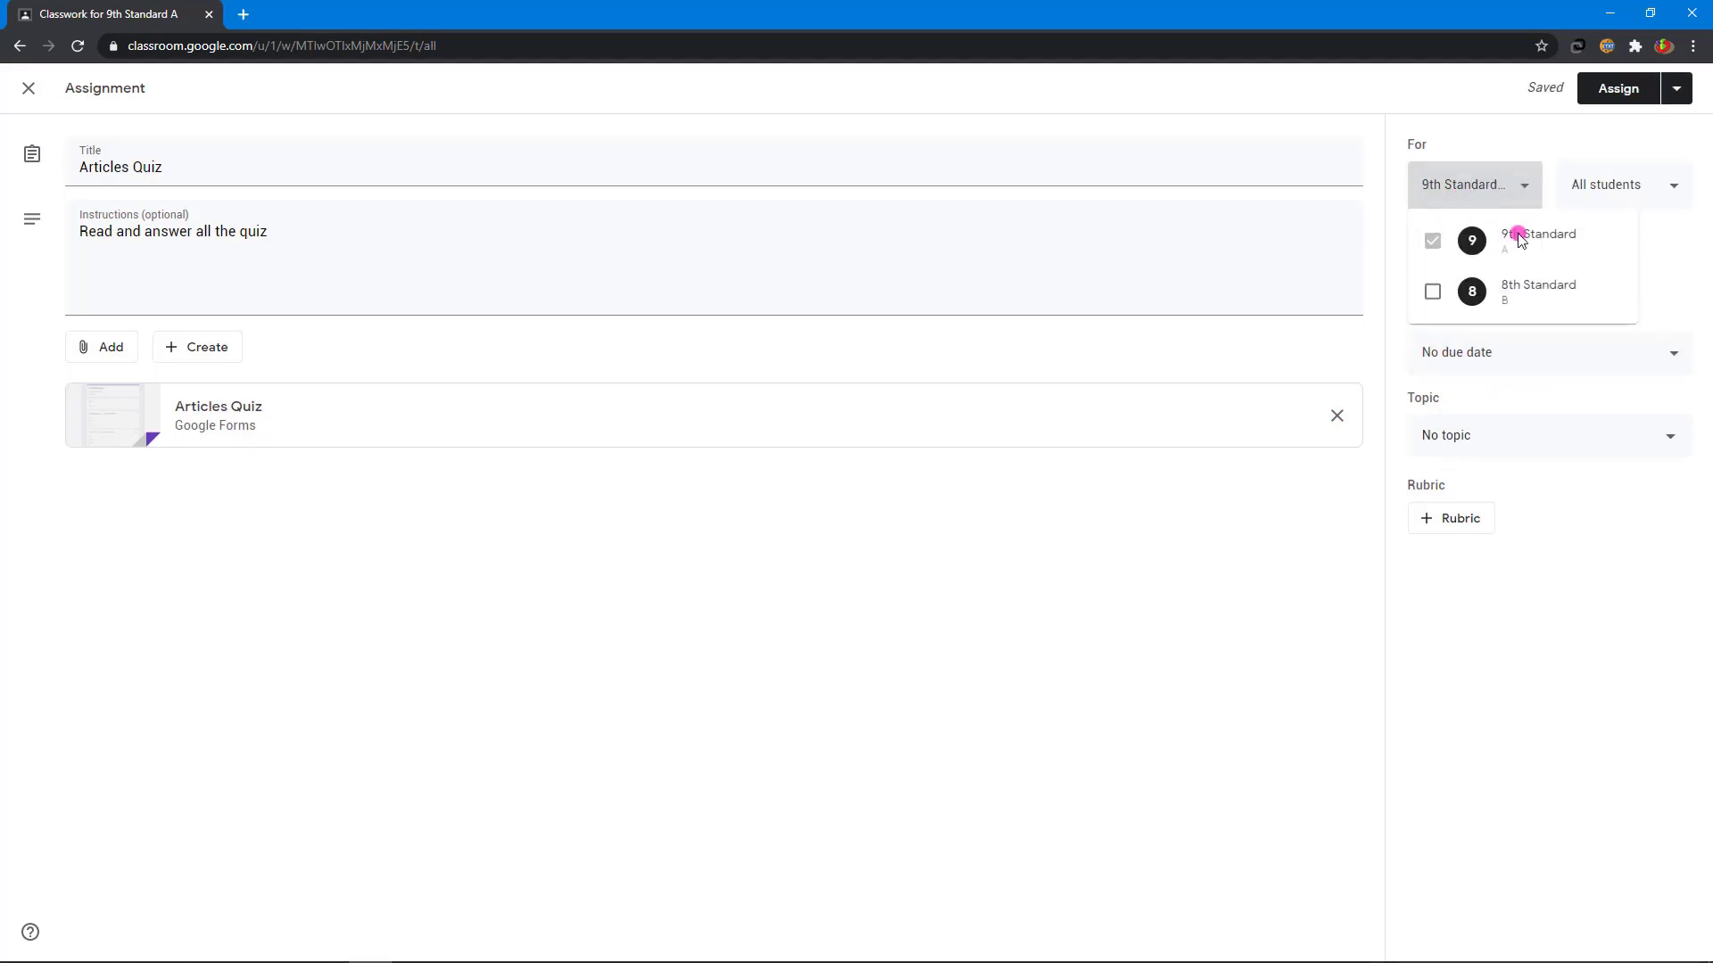
click(1565, 158)
click(1629, 178)
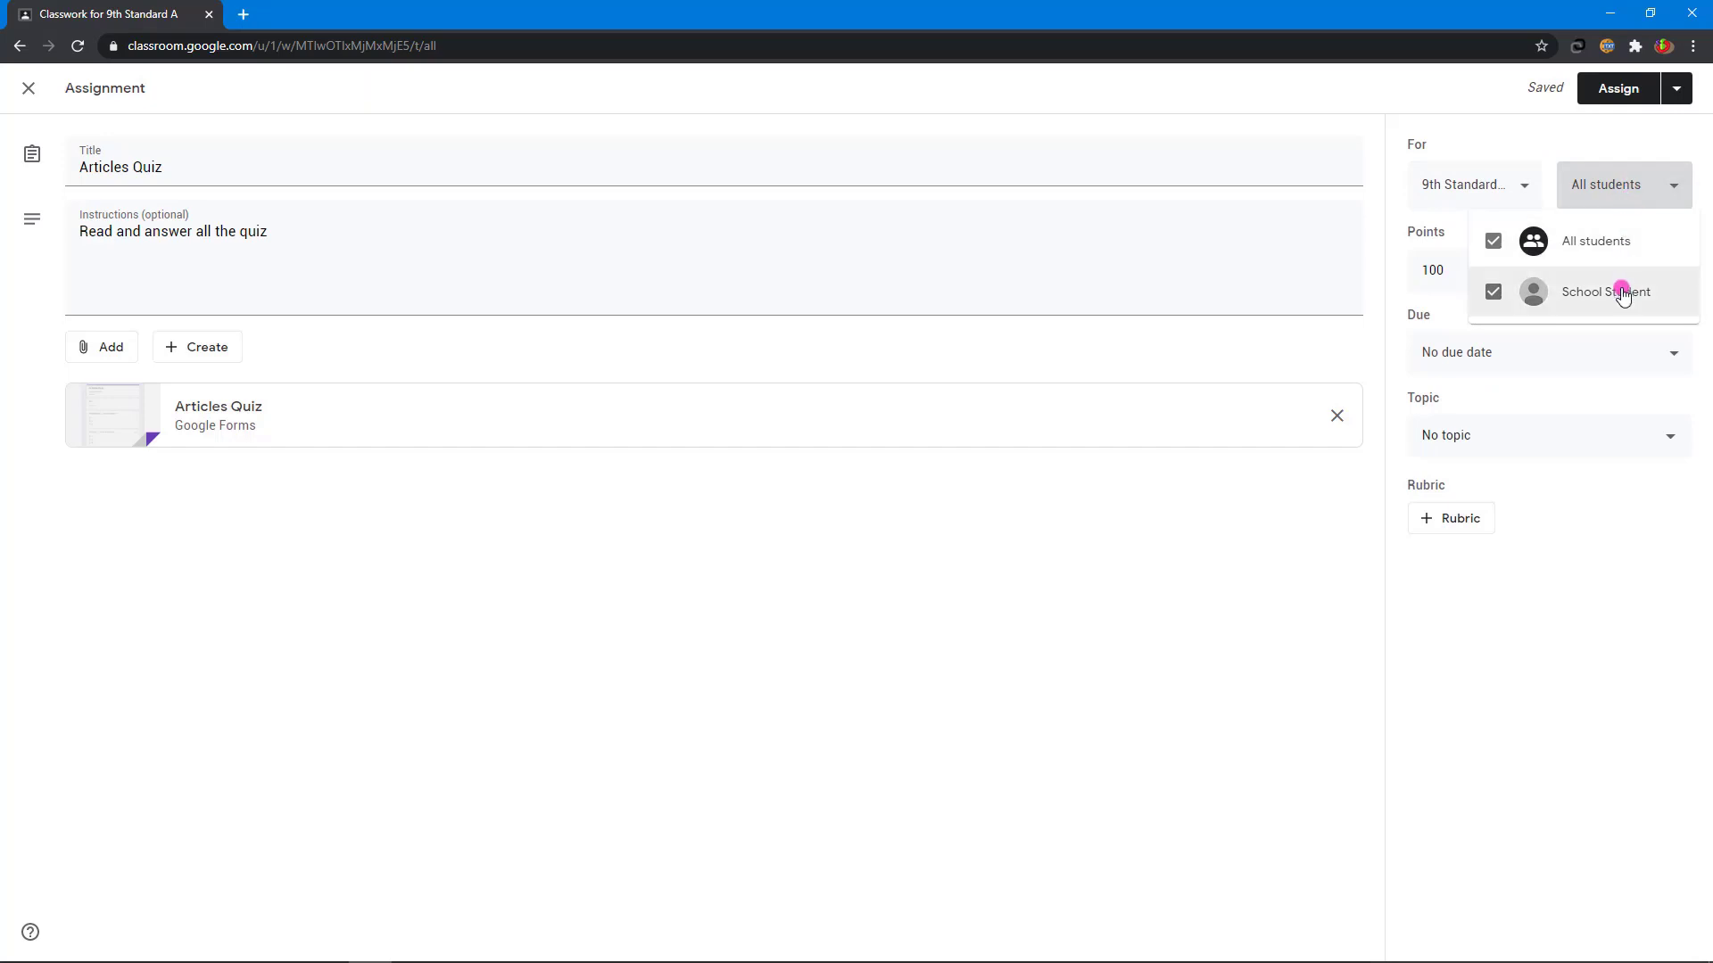
click(1704, 256)
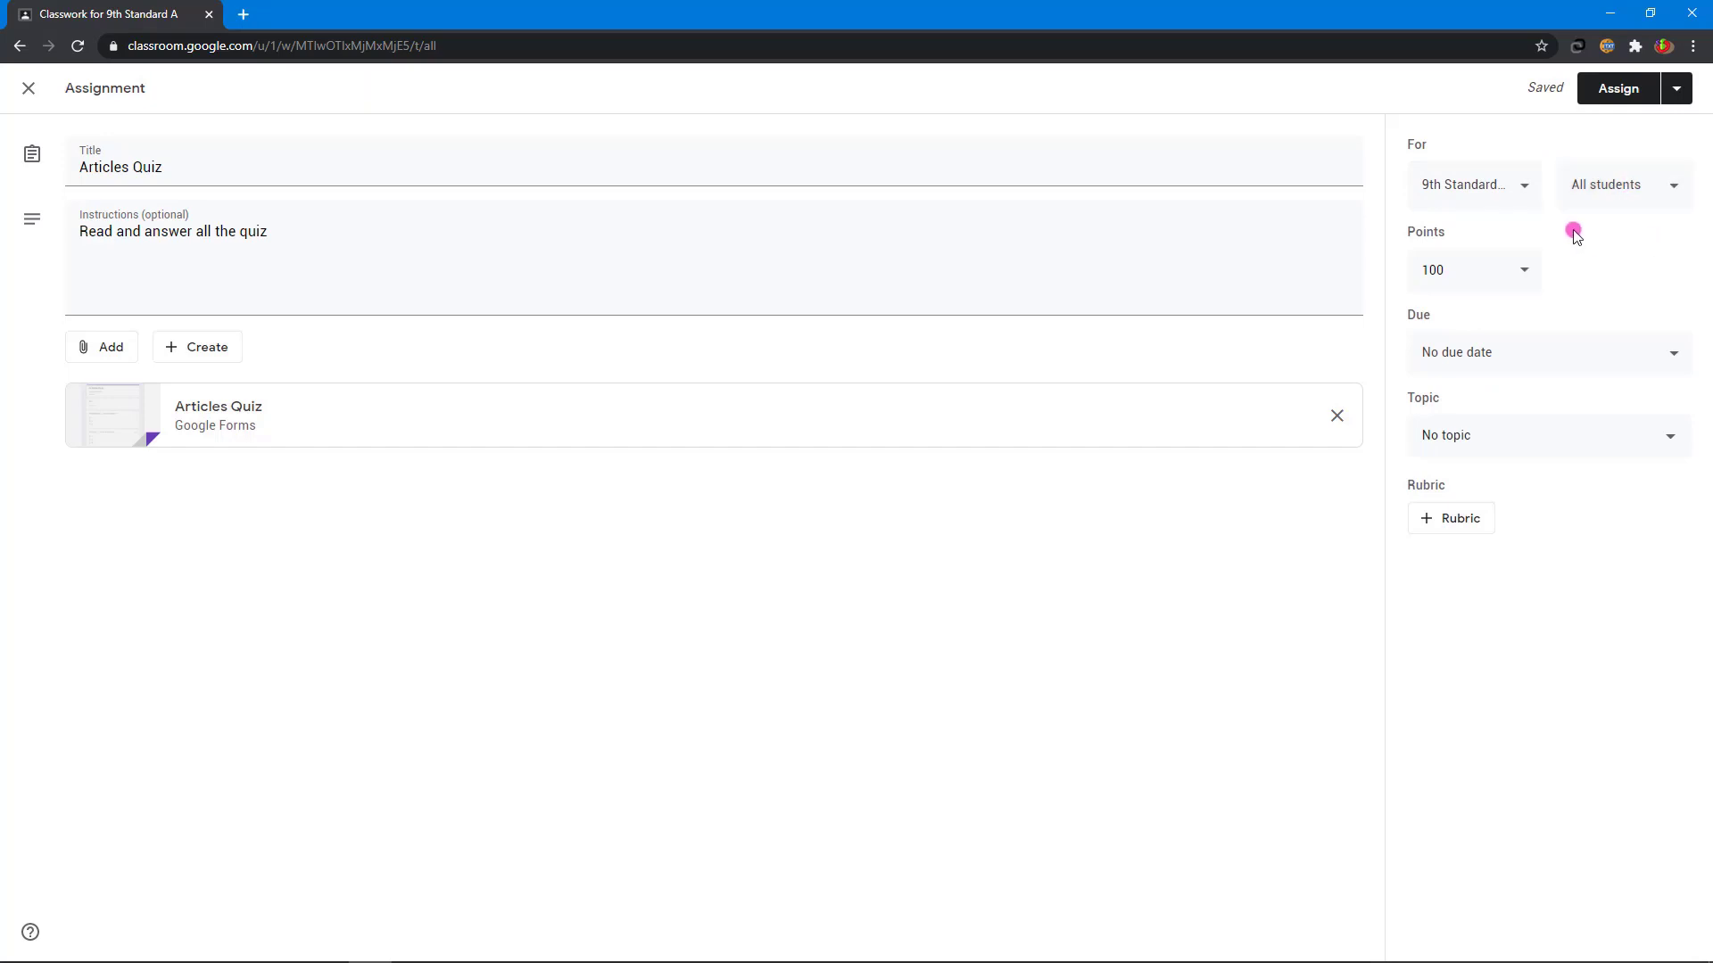
click(1508, 282)
click(1615, 247)
click(1568, 351)
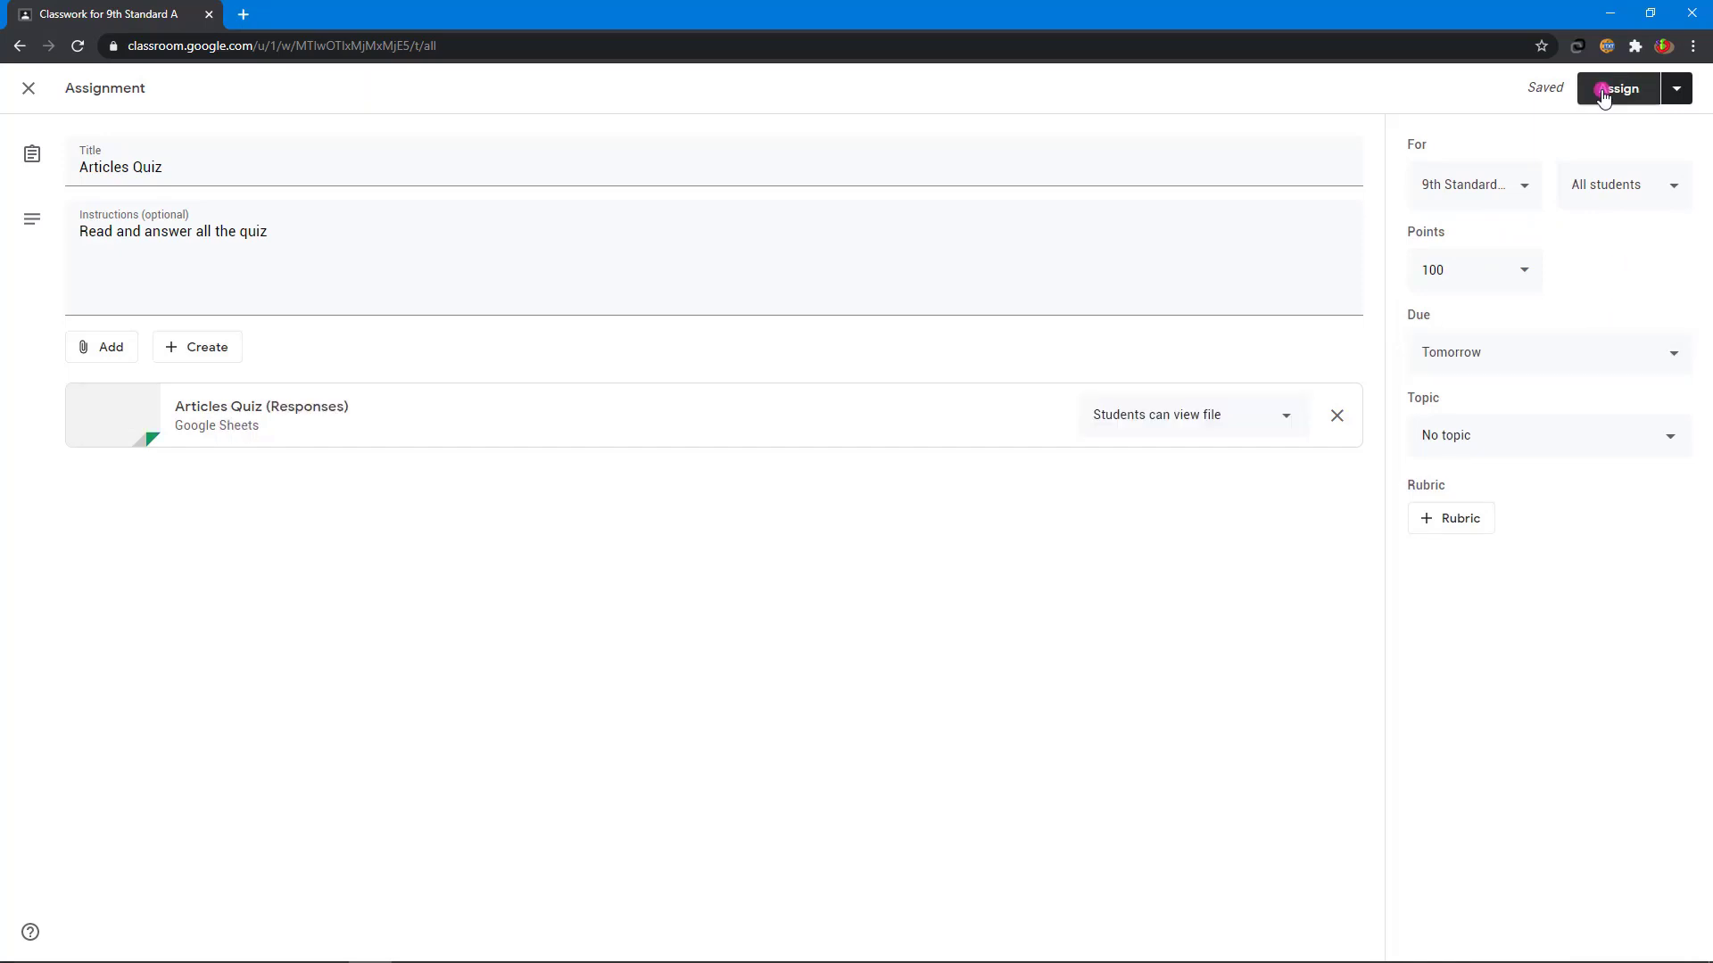
click(1617, 89)
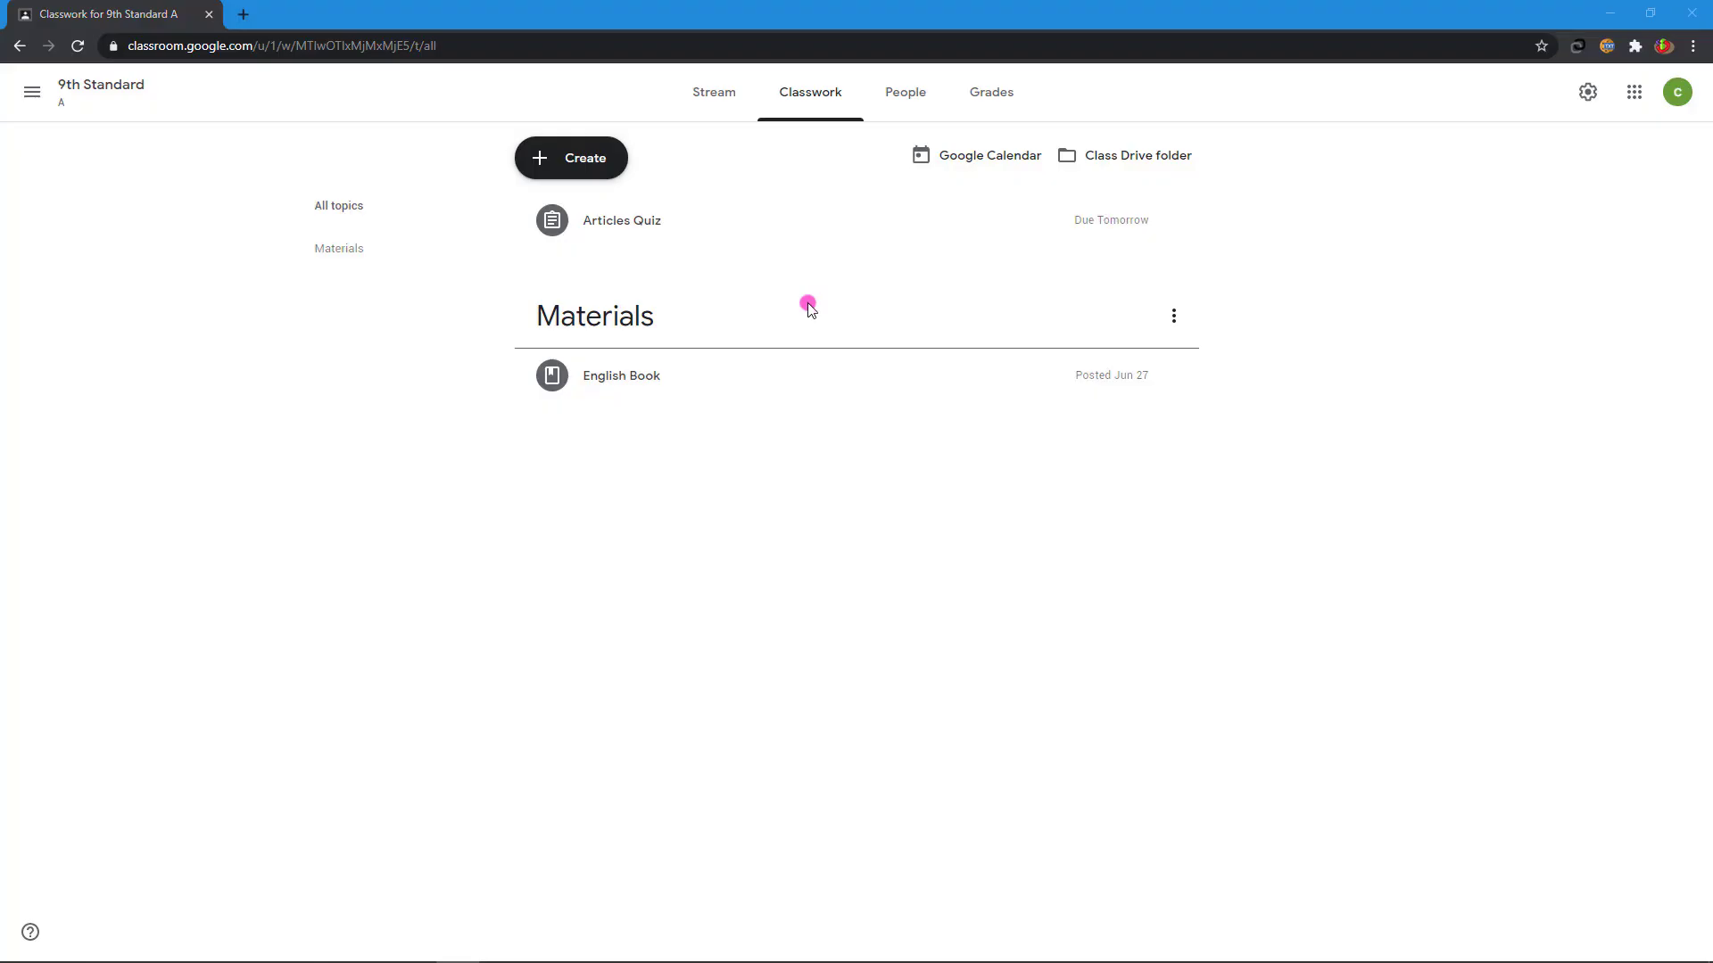
- Switch to the class Stream to see the new Articles Quiz post
click(717, 99)
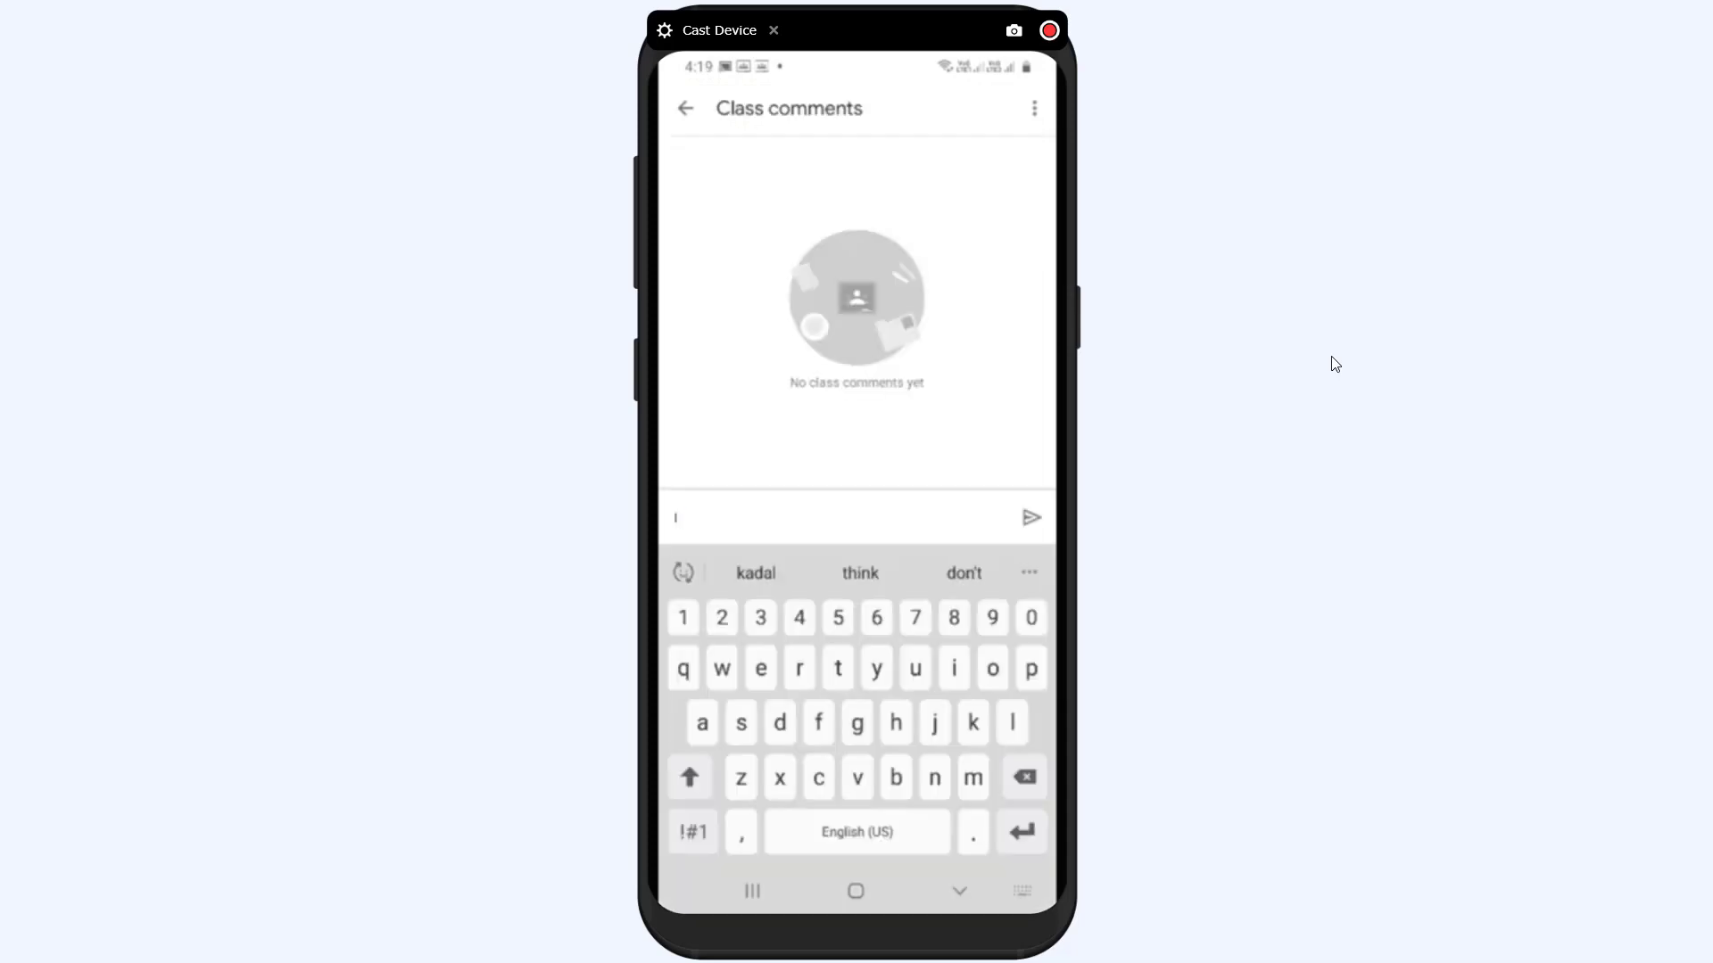
- Post the class comment 'have done' on the Articles Quiz assignment as the student
text(have done)
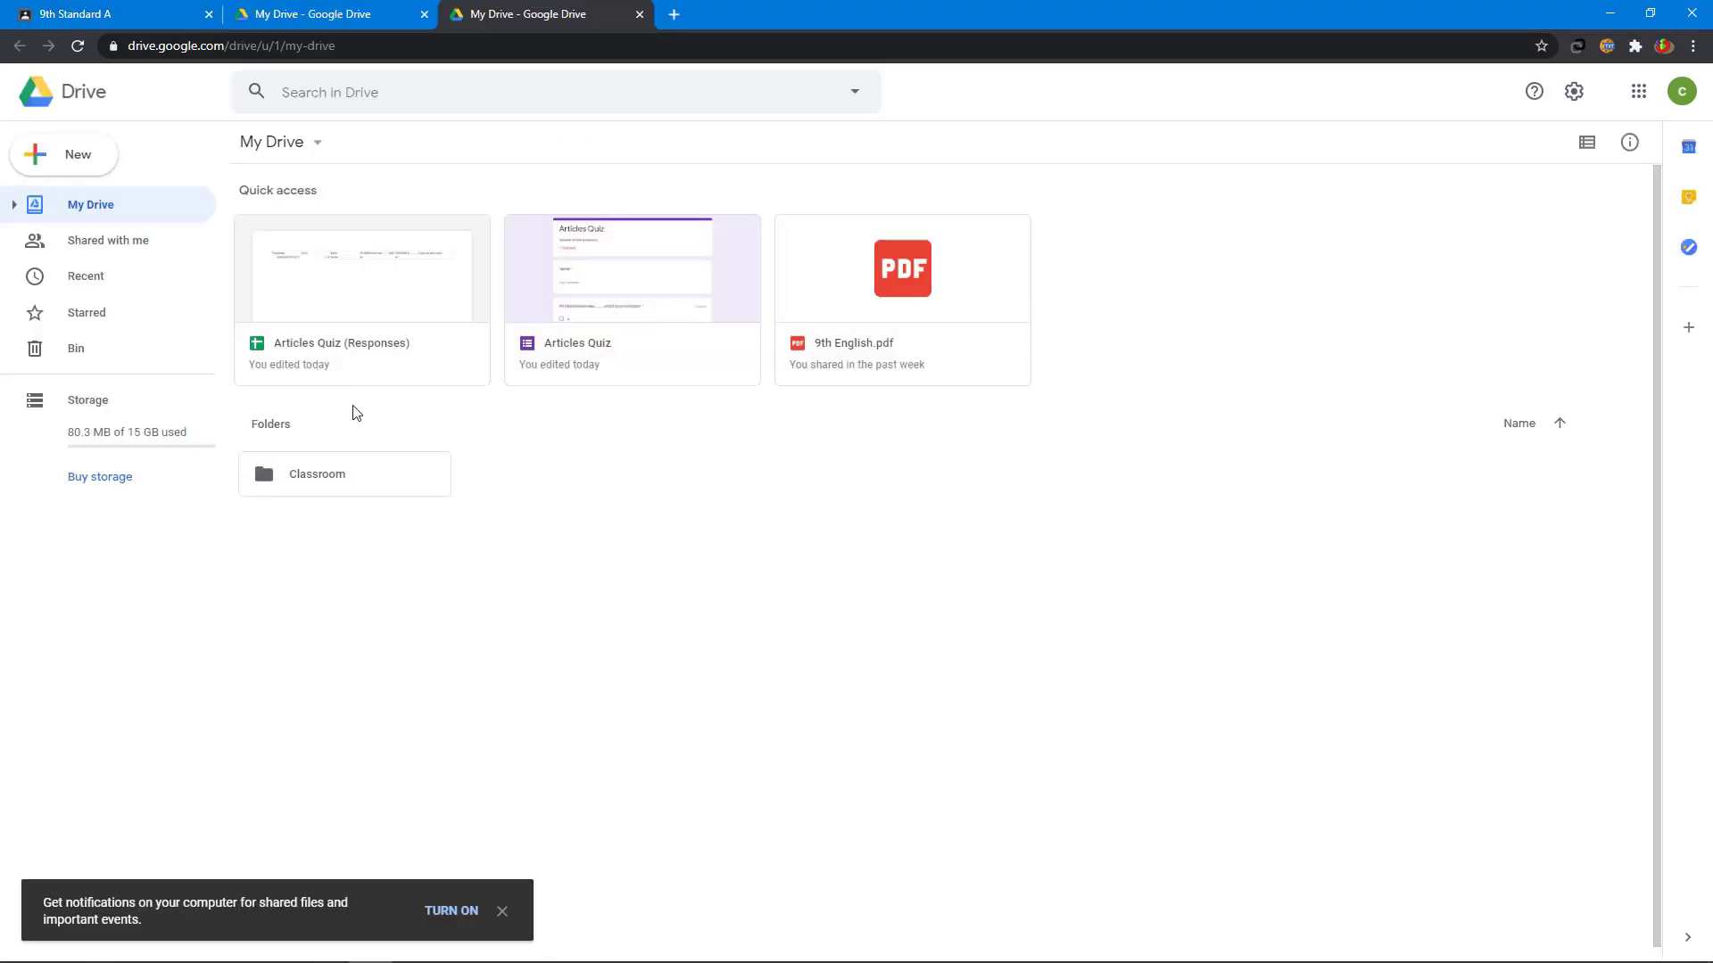
- Inspect the student's 2 / 4 response in cells B2–E2 of Articles Quiz (Responses), then close it
click(339, 269)
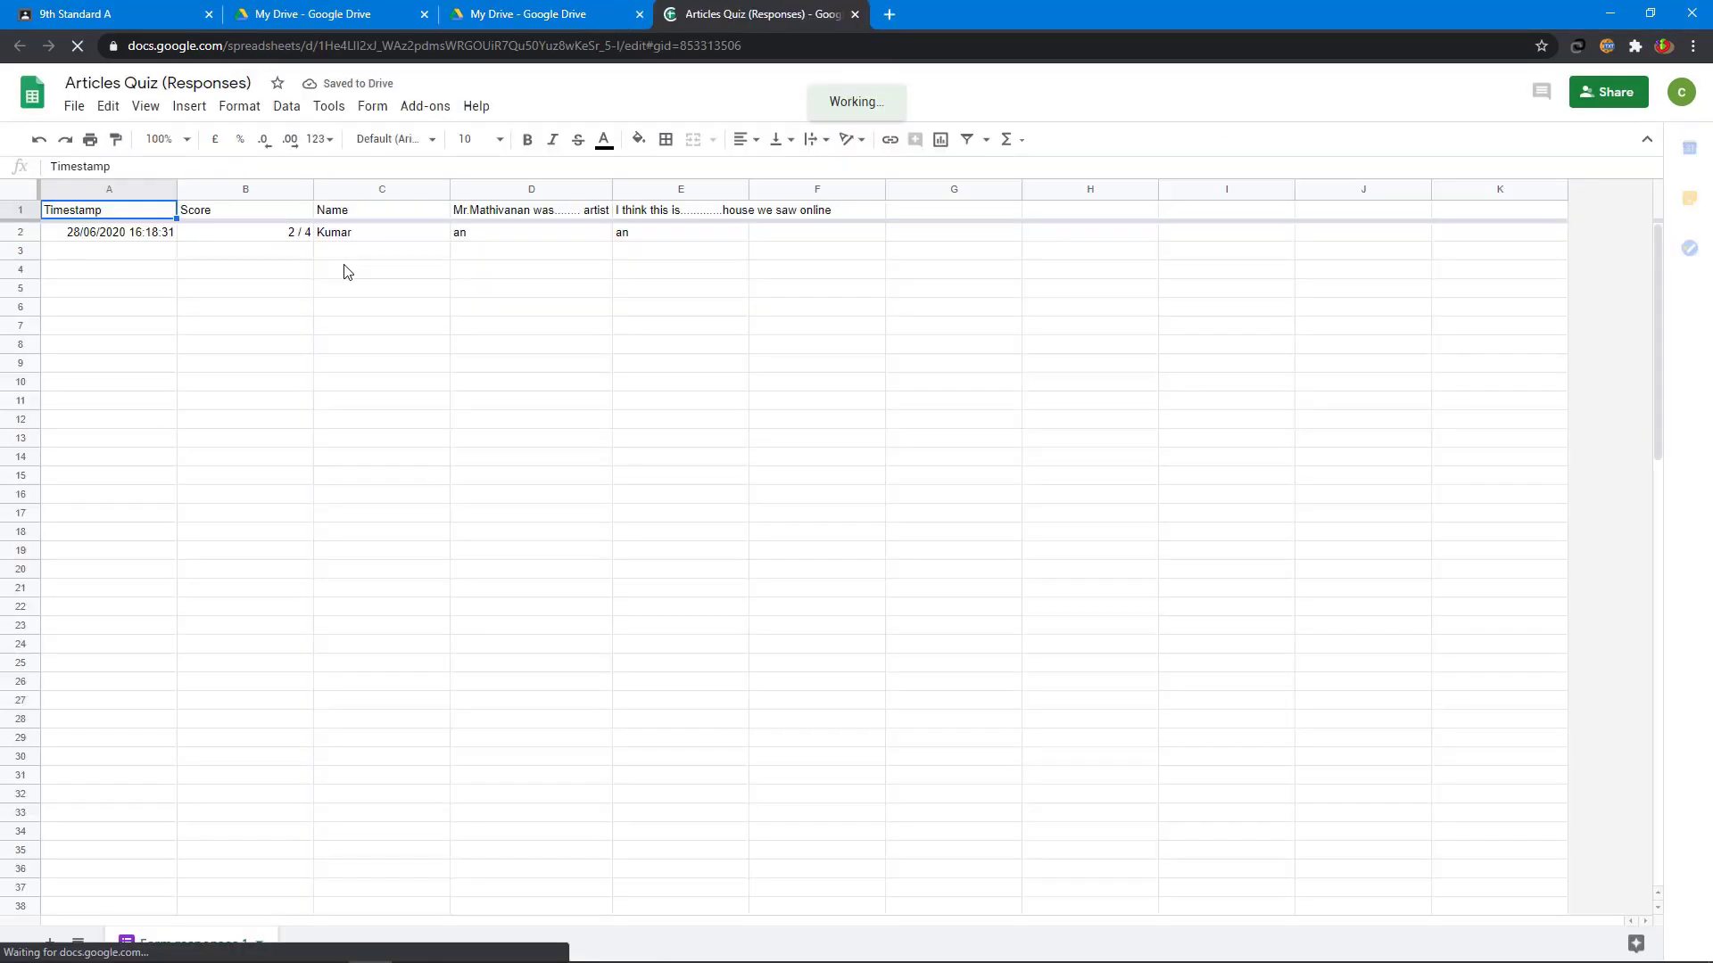
click(229, 235)
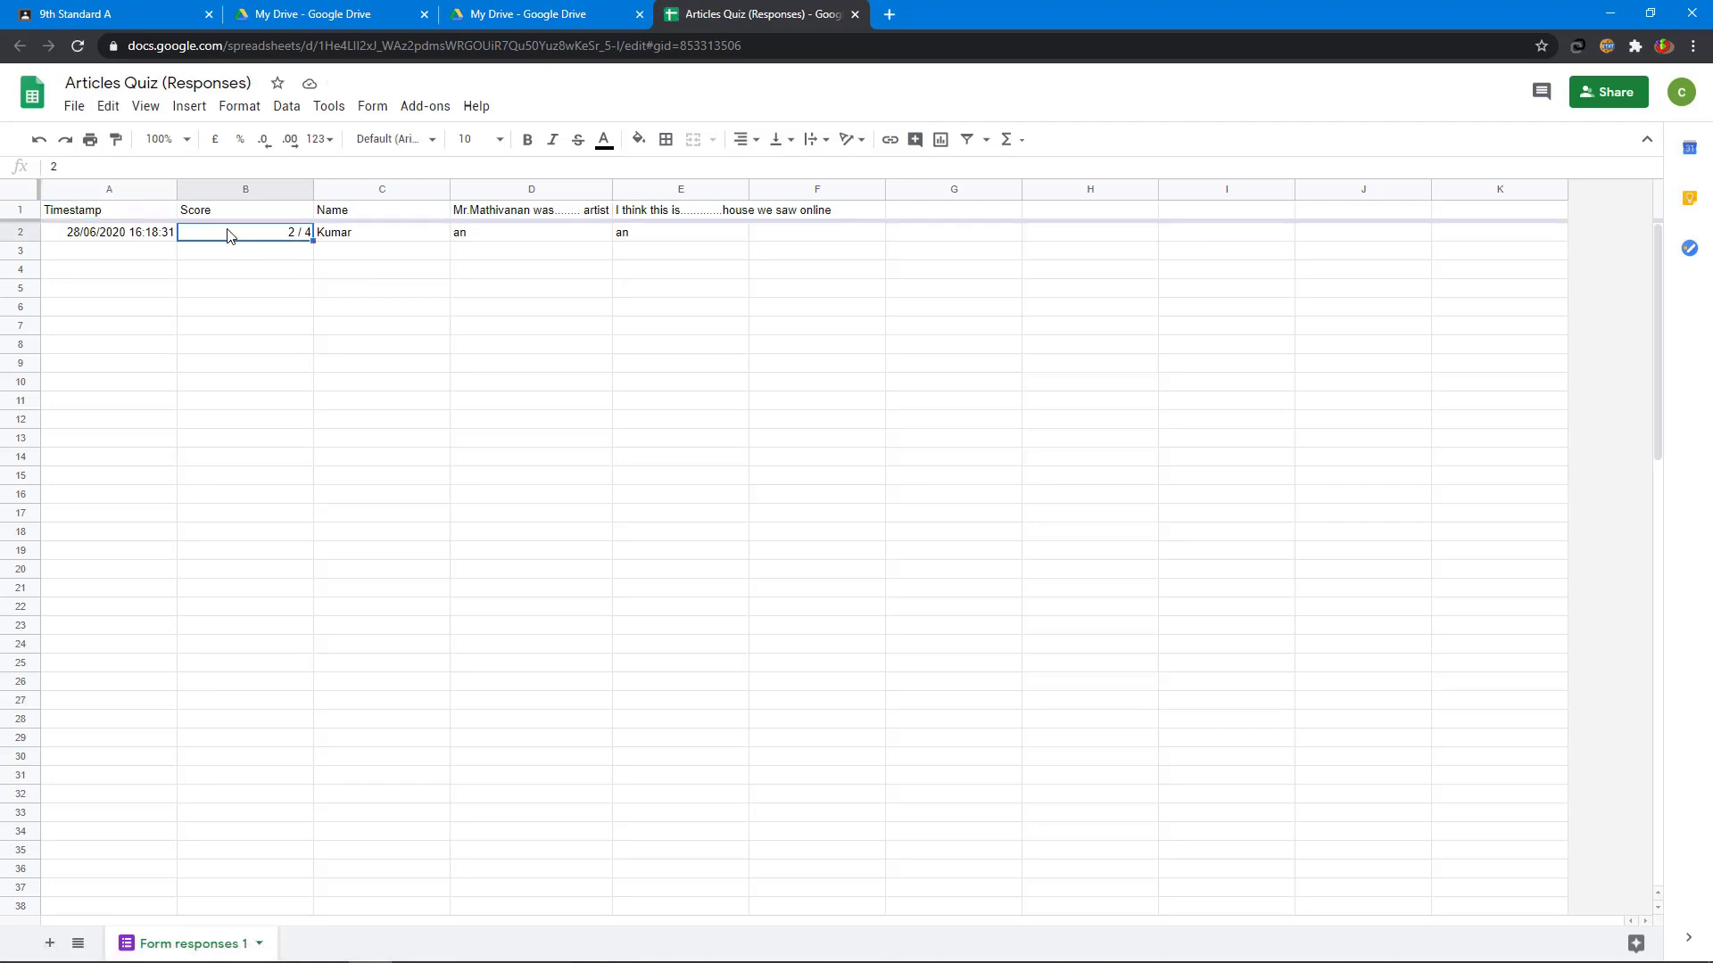
click(386, 235)
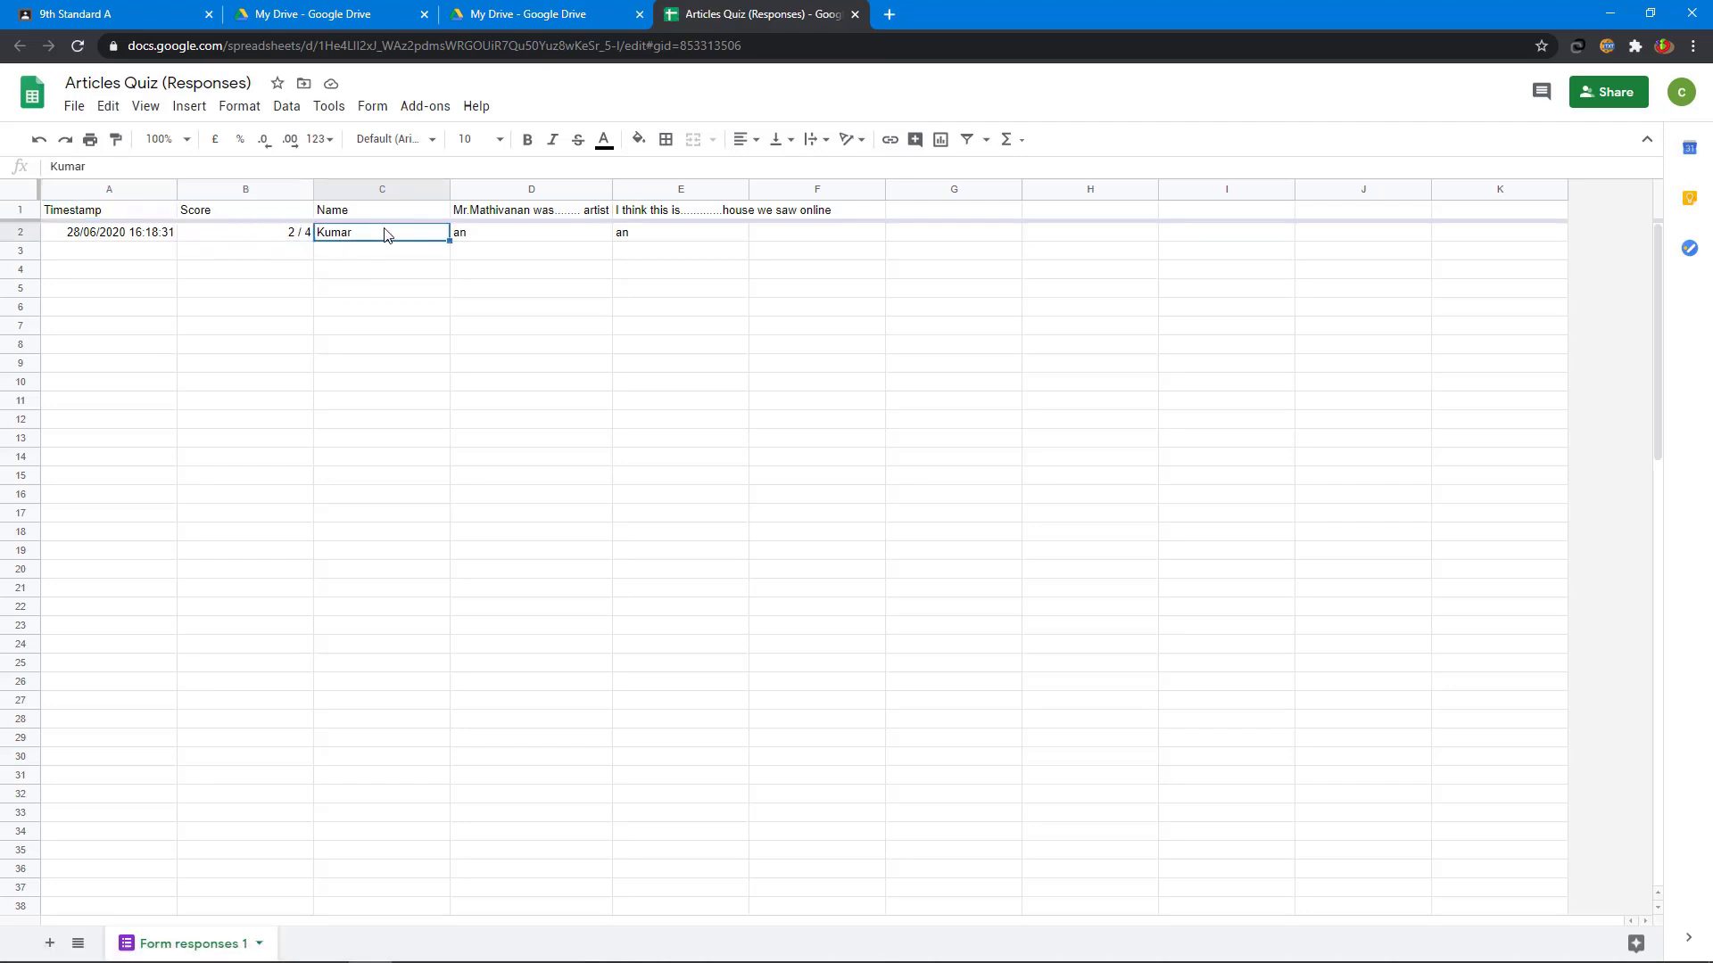
click(509, 243)
click(640, 241)
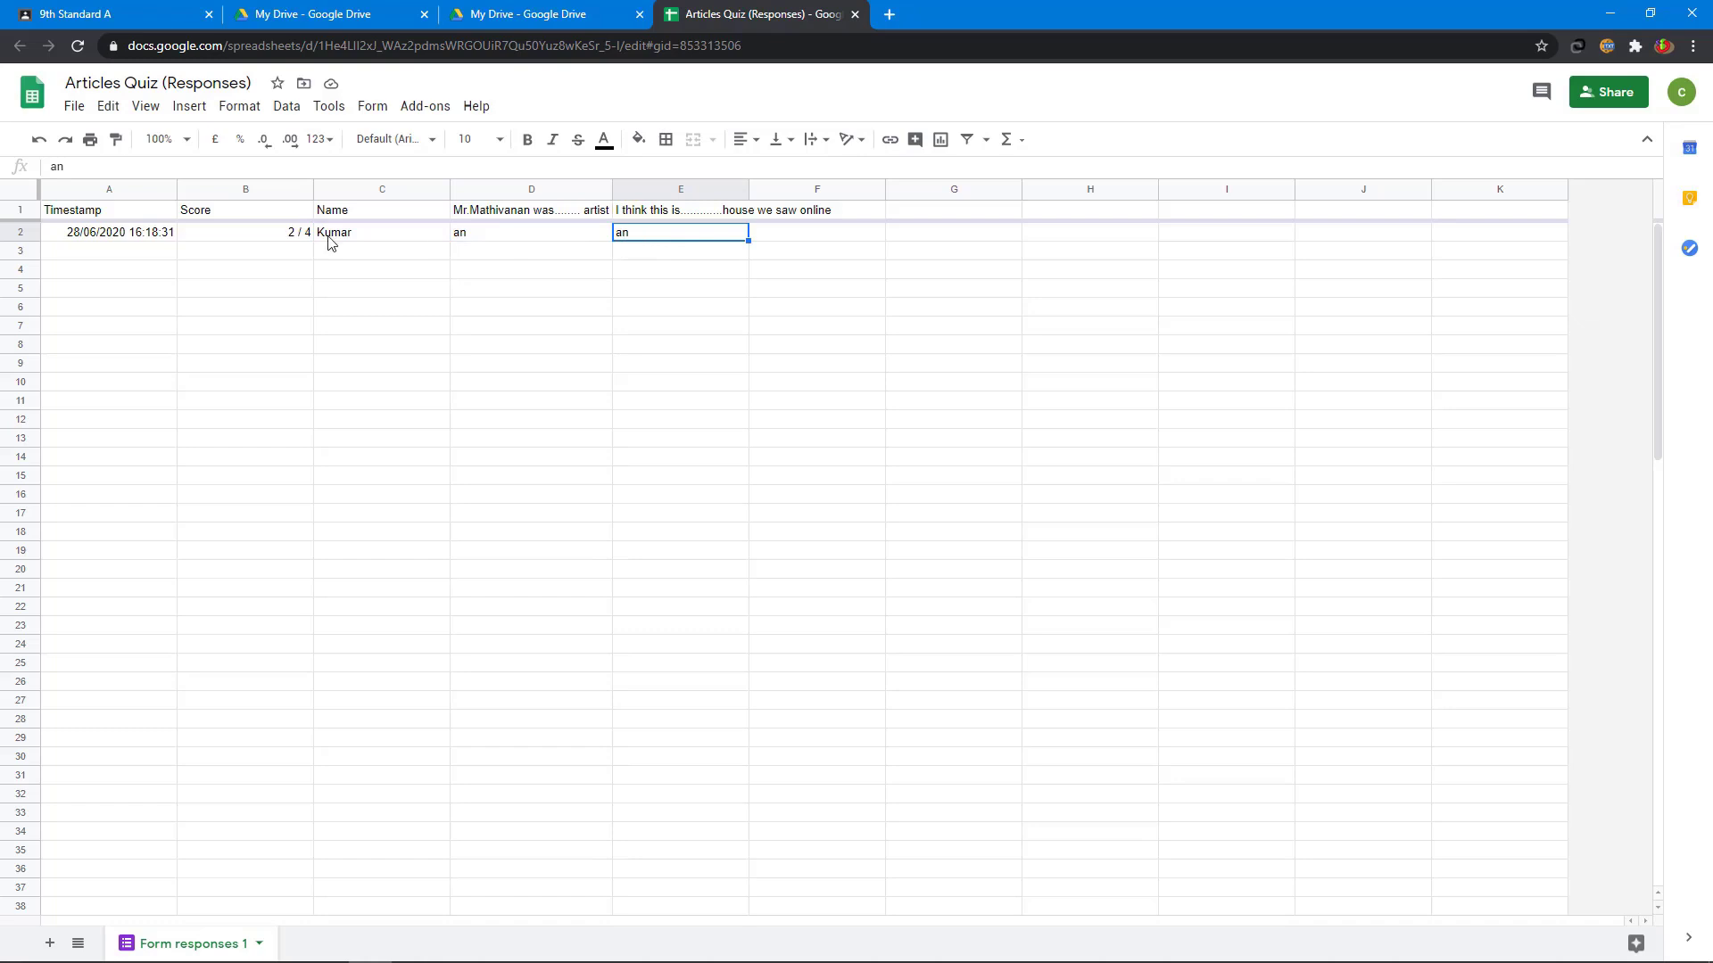
click(273, 241)
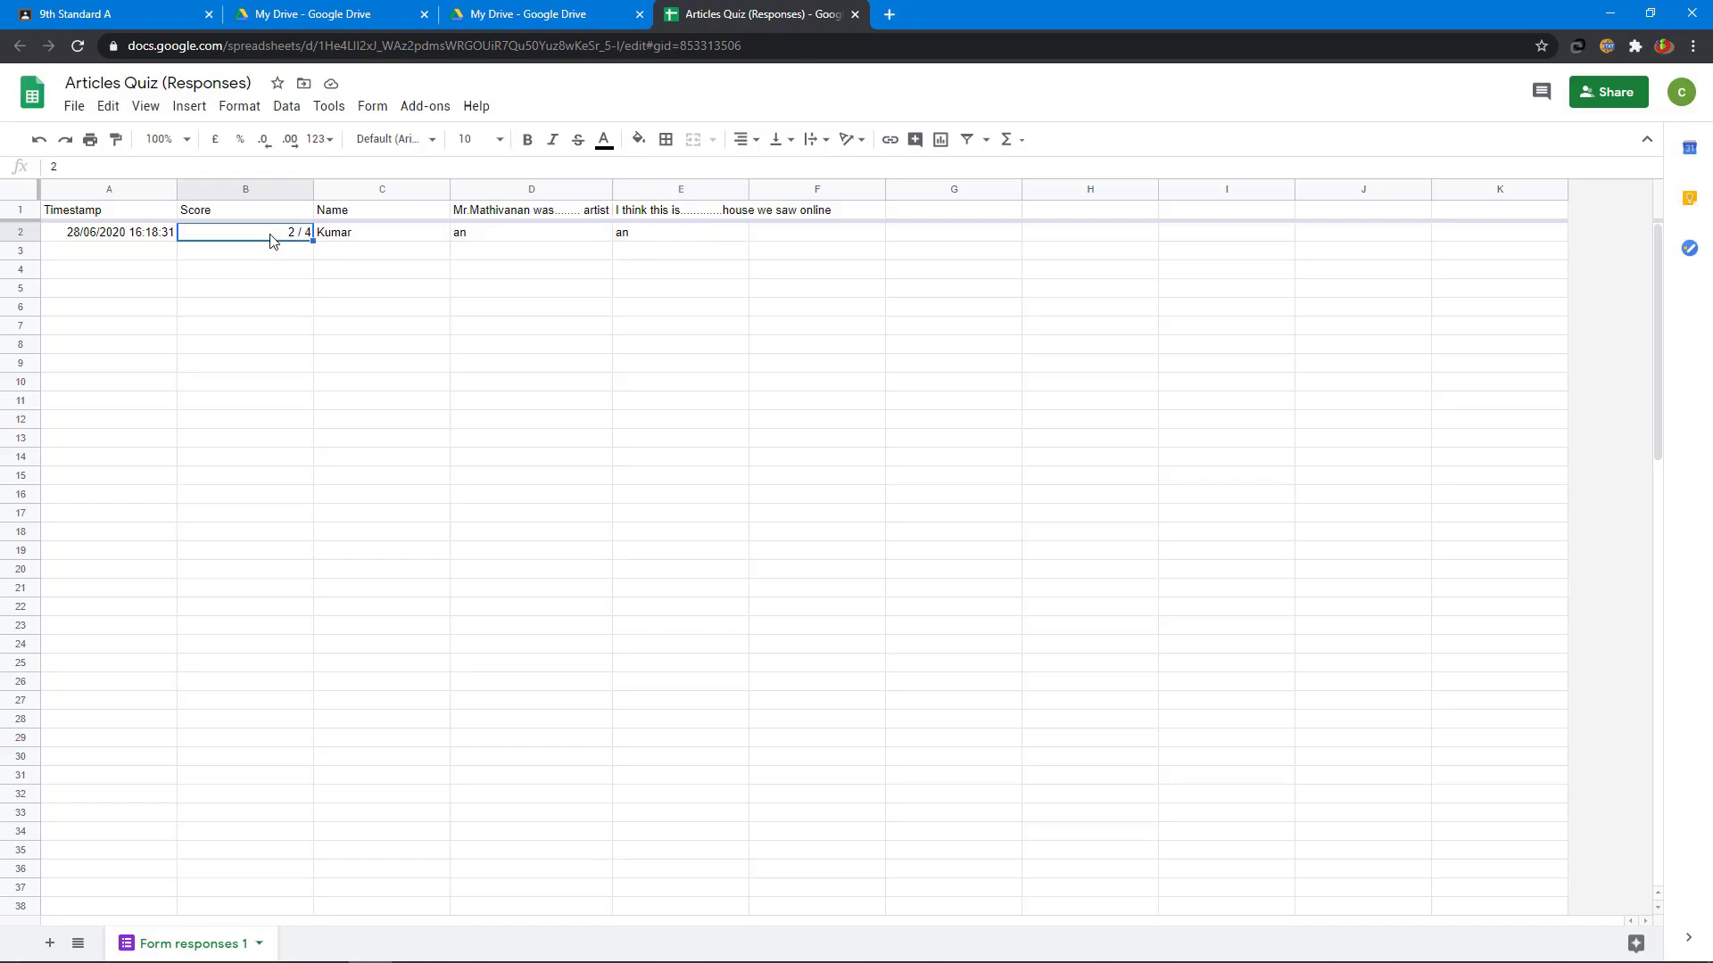
click(658, 242)
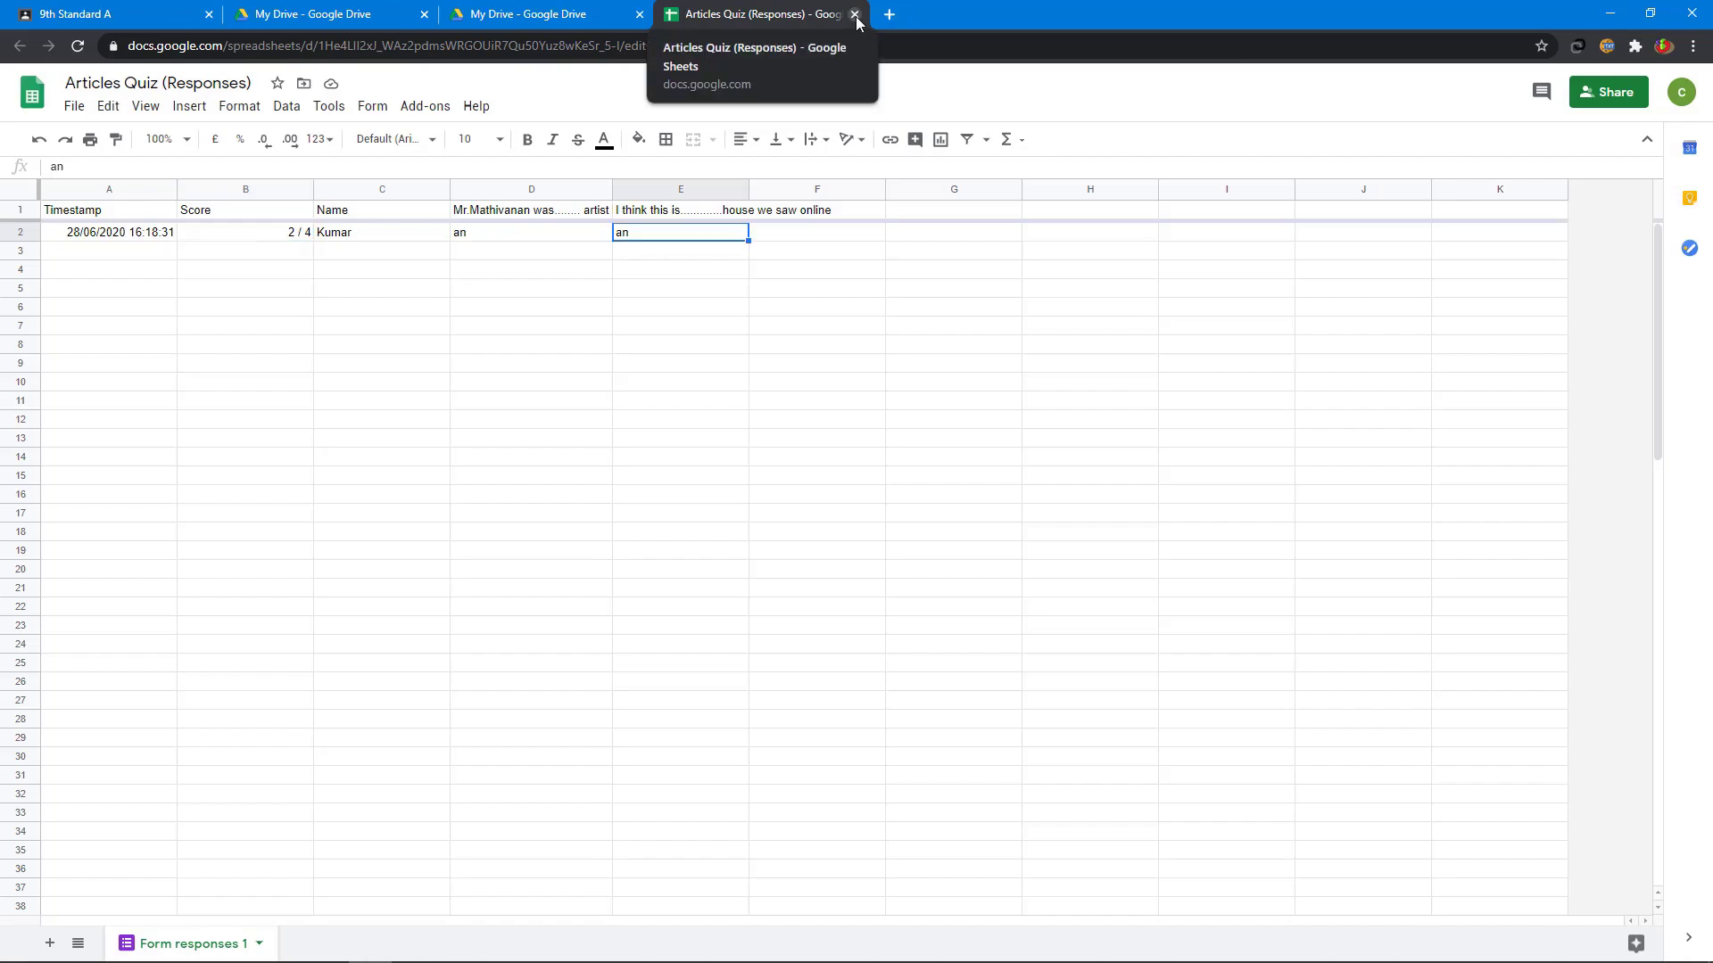
click(855, 14)
click(640, 14)
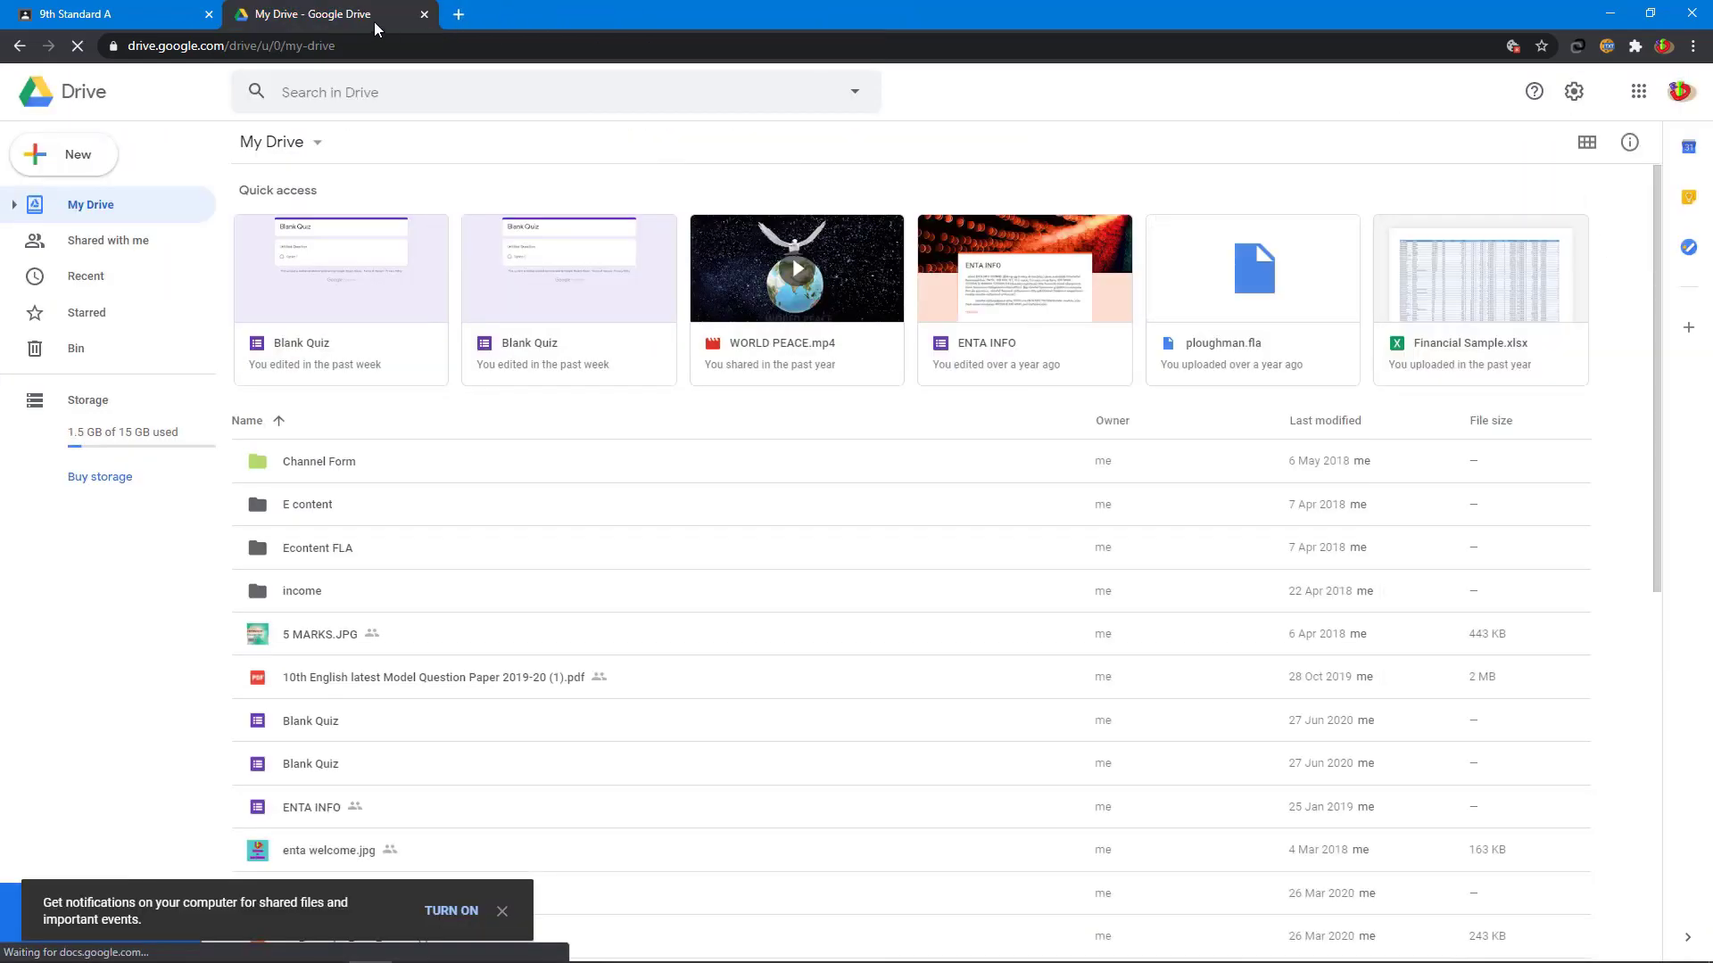
- Enter a grade of 50 for the student's Articles Quiz in the class gradebook
click(423, 15)
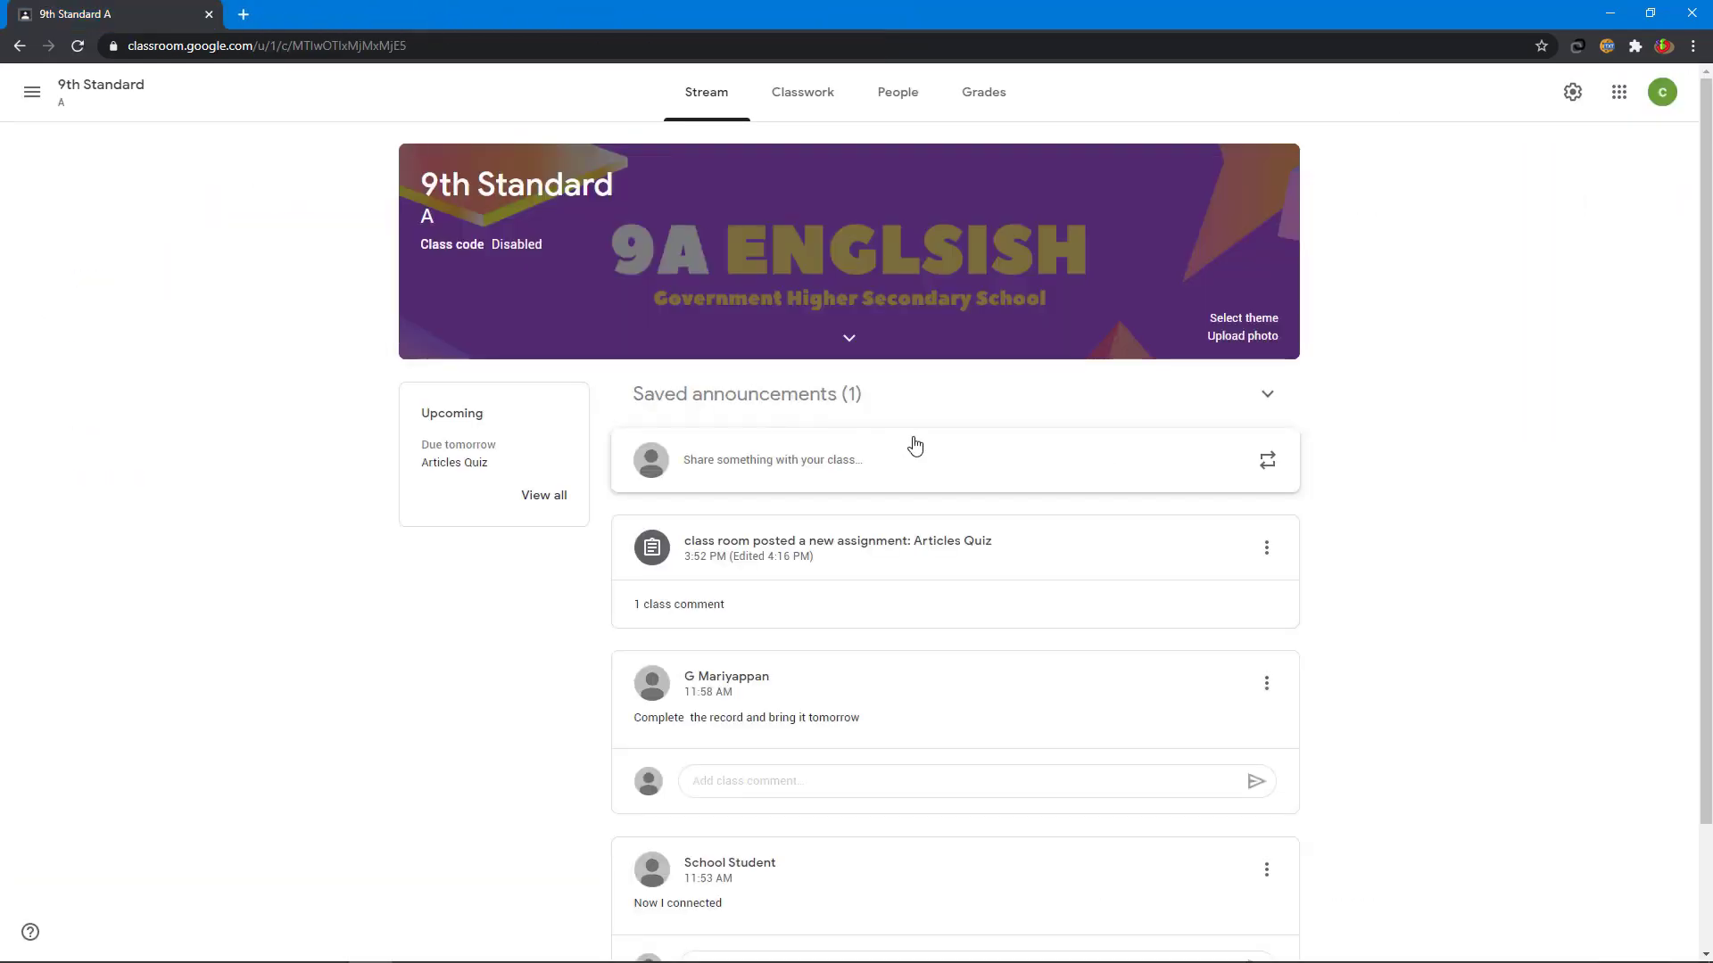
click(987, 100)
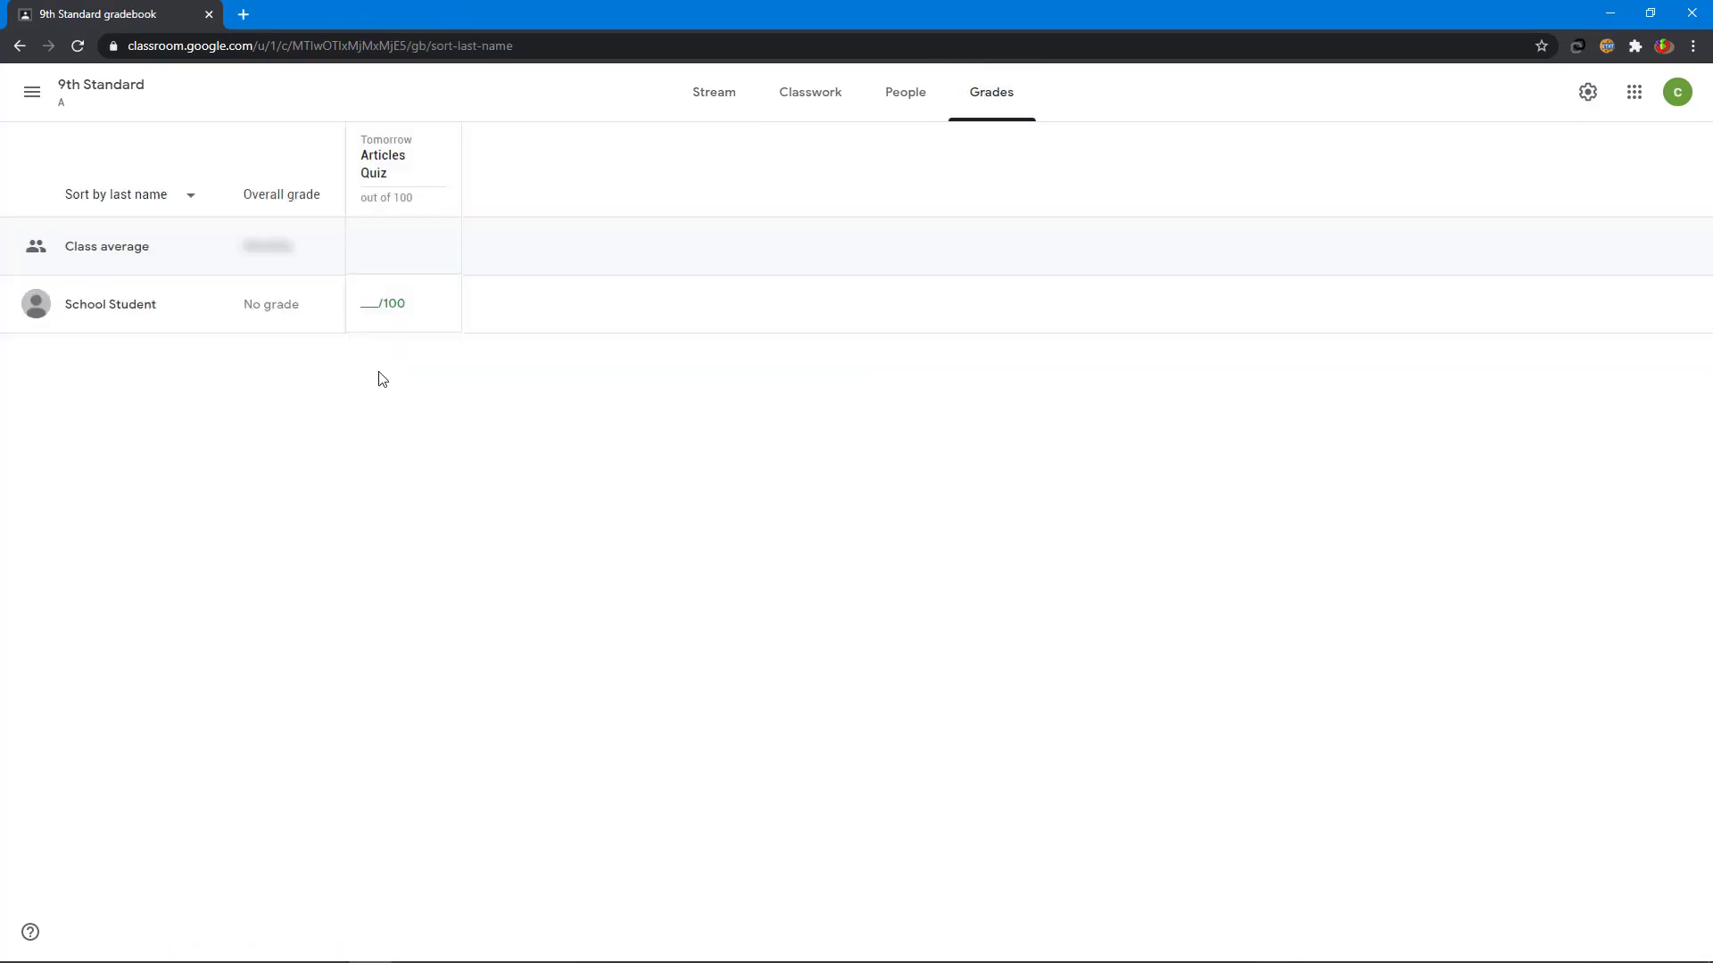
click(378, 304)
text(50)
click(381, 358)
click(704, 96)
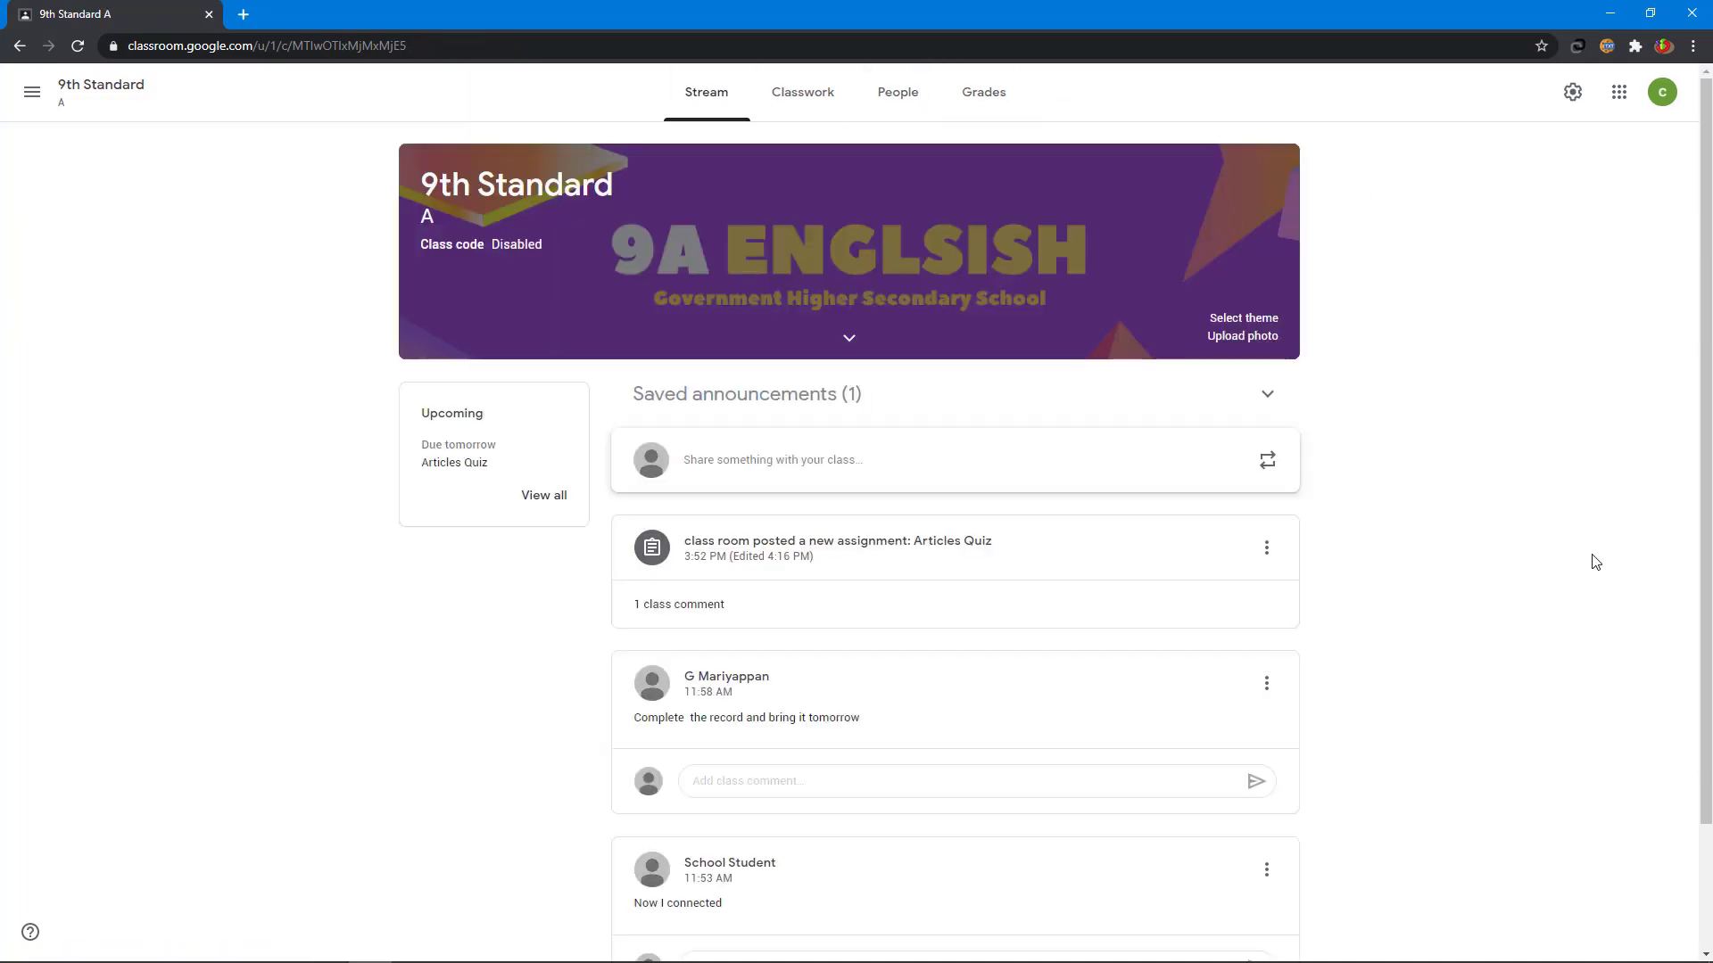